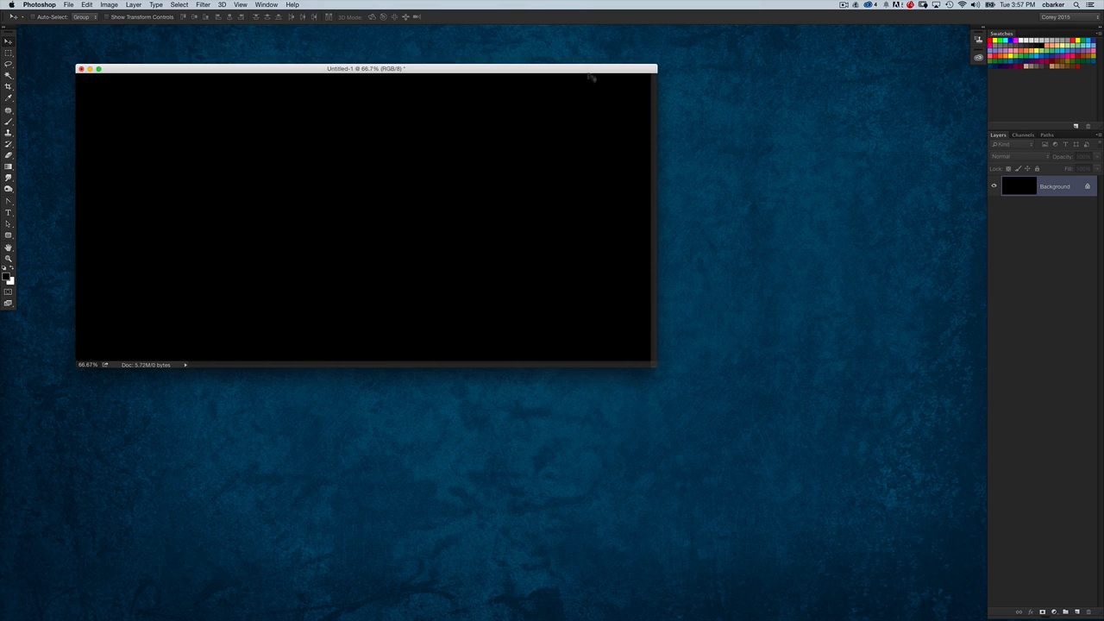
drag(584, 71, 596, 79)
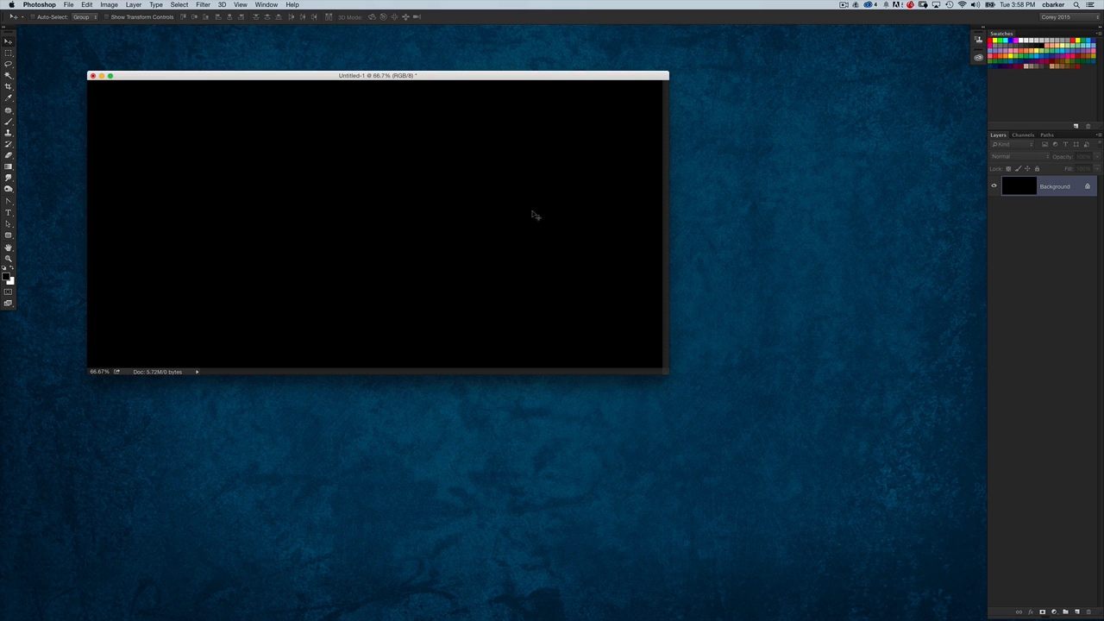
drag(628, 78, 627, 78)
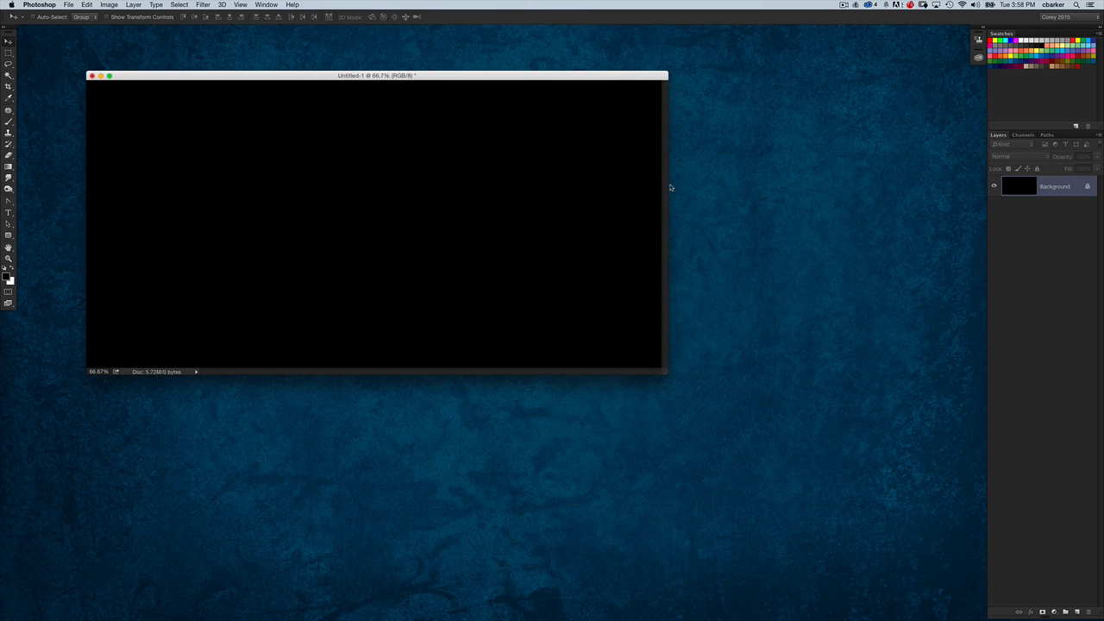
Step: Switch to Finder, preview the steel_hull.psd texture on the desktop, and return to Photoshop
click(946, 290)
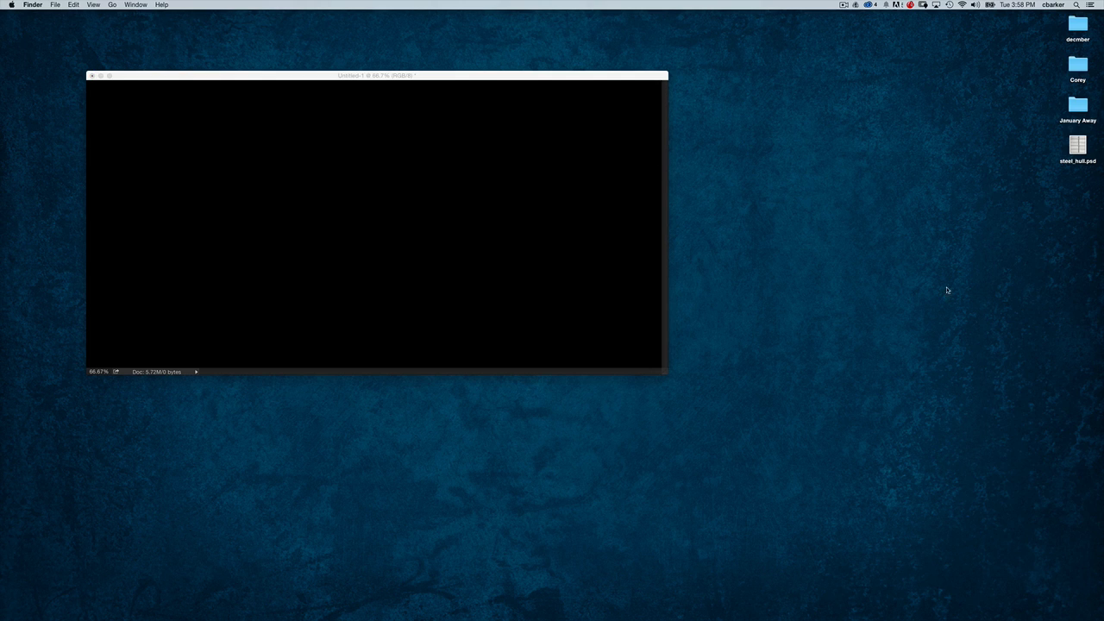
click(1073, 146)
key(space)
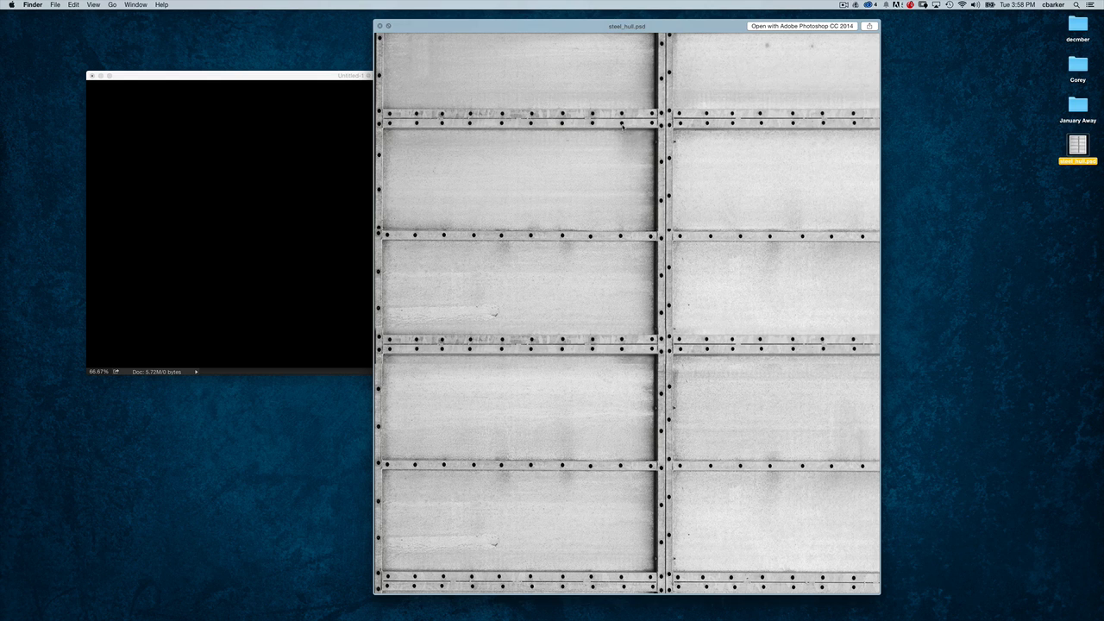
key(space)
click(629, 169)
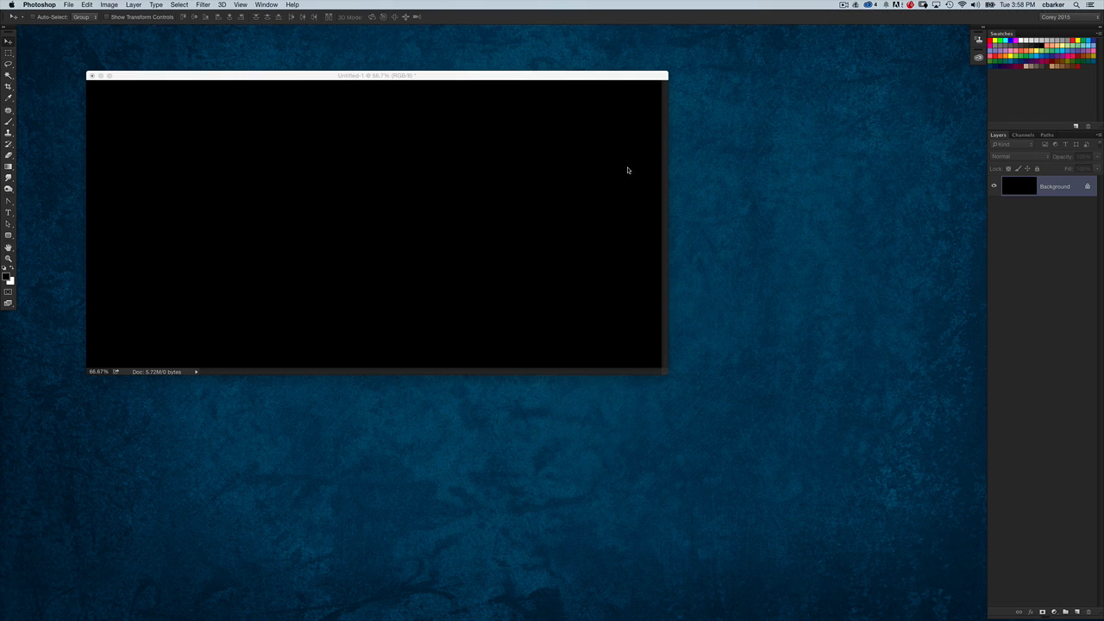
Step: Float the Layers panel beside the document window and shorten it to a compact height
drag(605, 77, 623, 70)
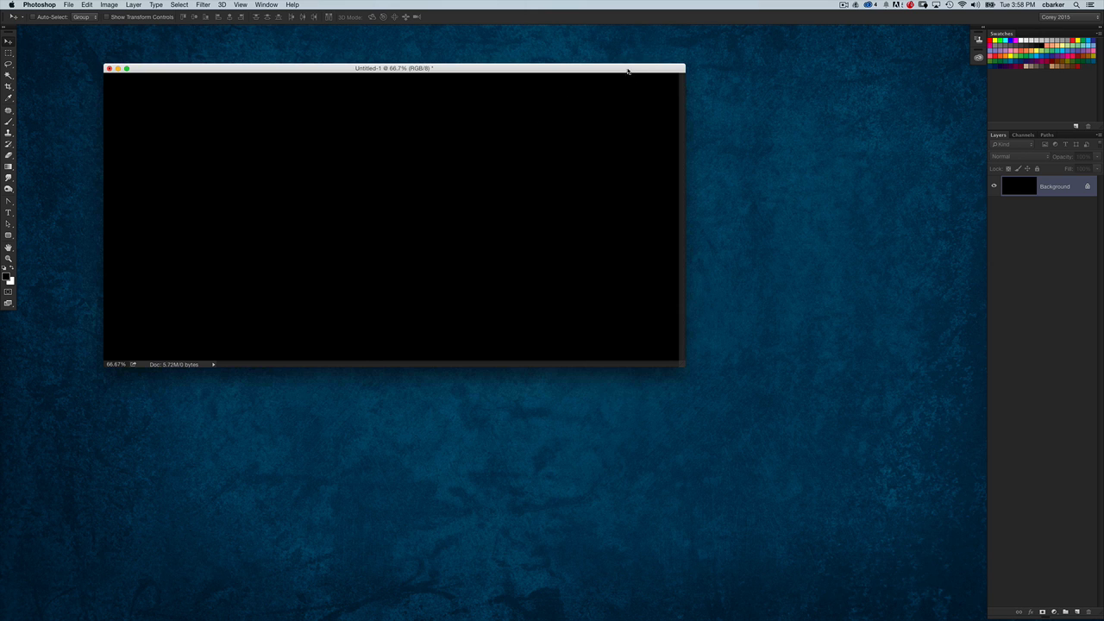
drag(998, 134, 739, 66)
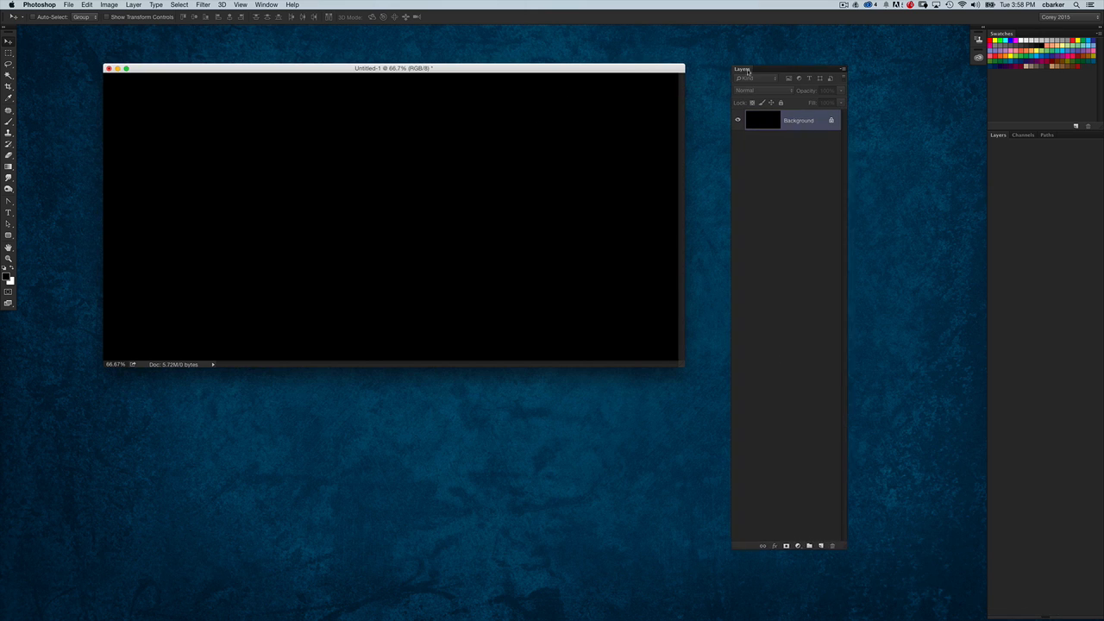
drag(841, 159, 841, 202)
drag(779, 66, 759, 60)
Step: Float the Paths panel below the document window, enlarge it slightly, and fine-tune the placement of the floating Layers panel
drag(1024, 134, 164, 436)
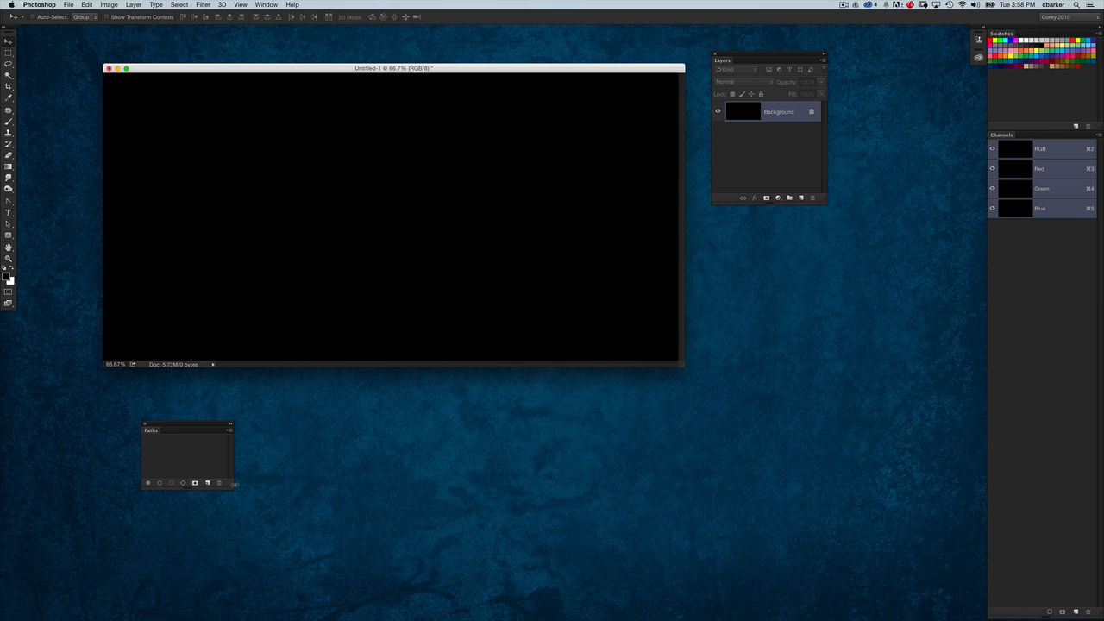
drag(232, 486, 240, 516)
drag(223, 426, 224, 434)
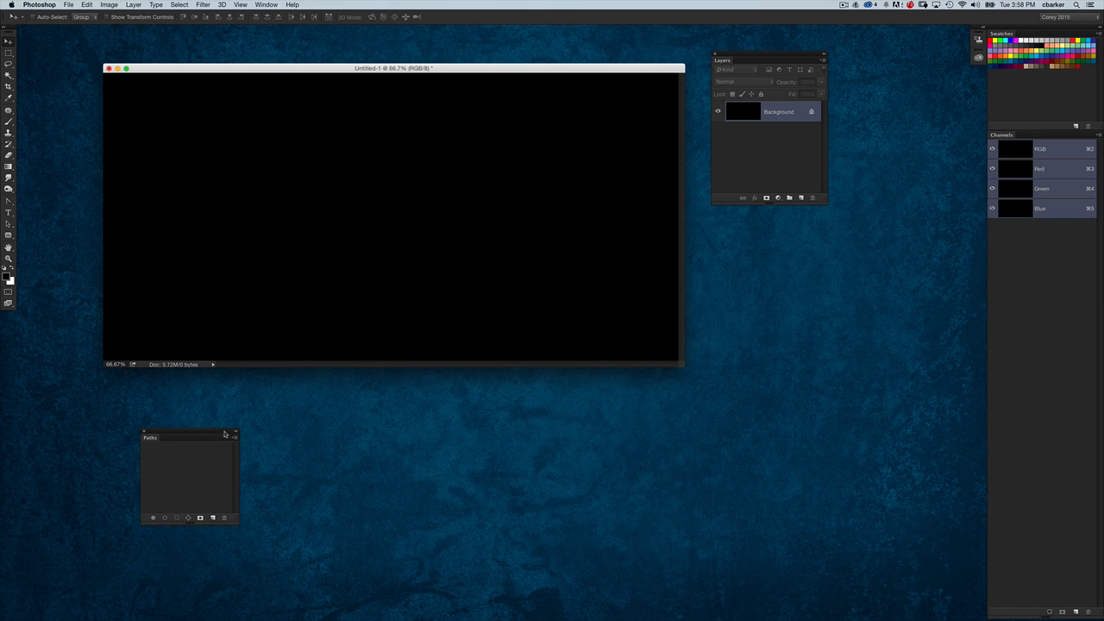
drag(772, 55, 804, 62)
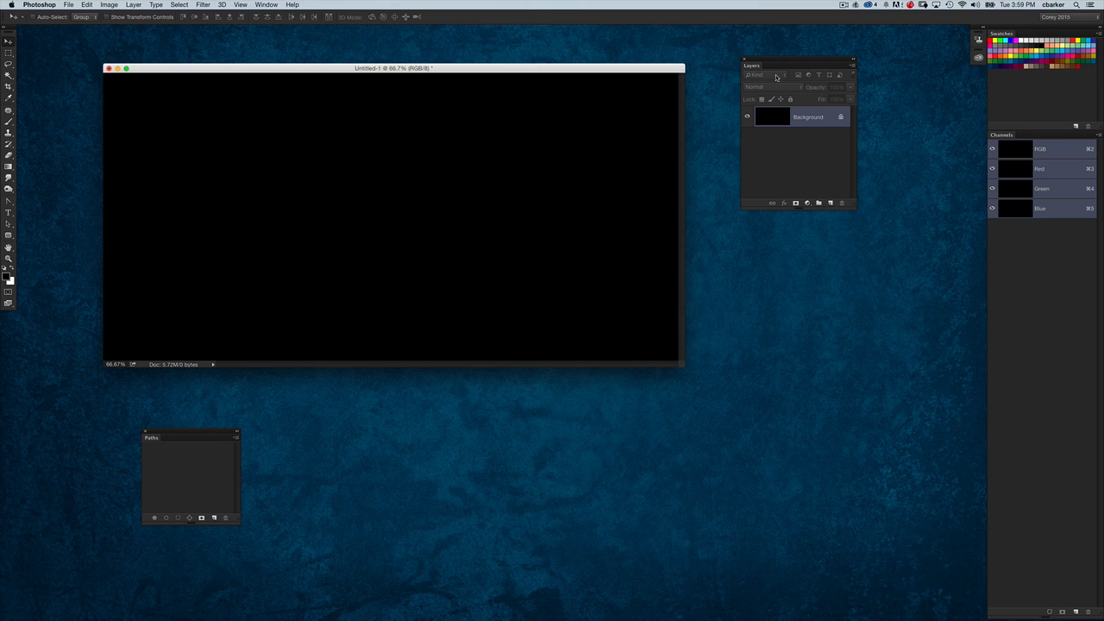
drag(783, 65, 802, 72)
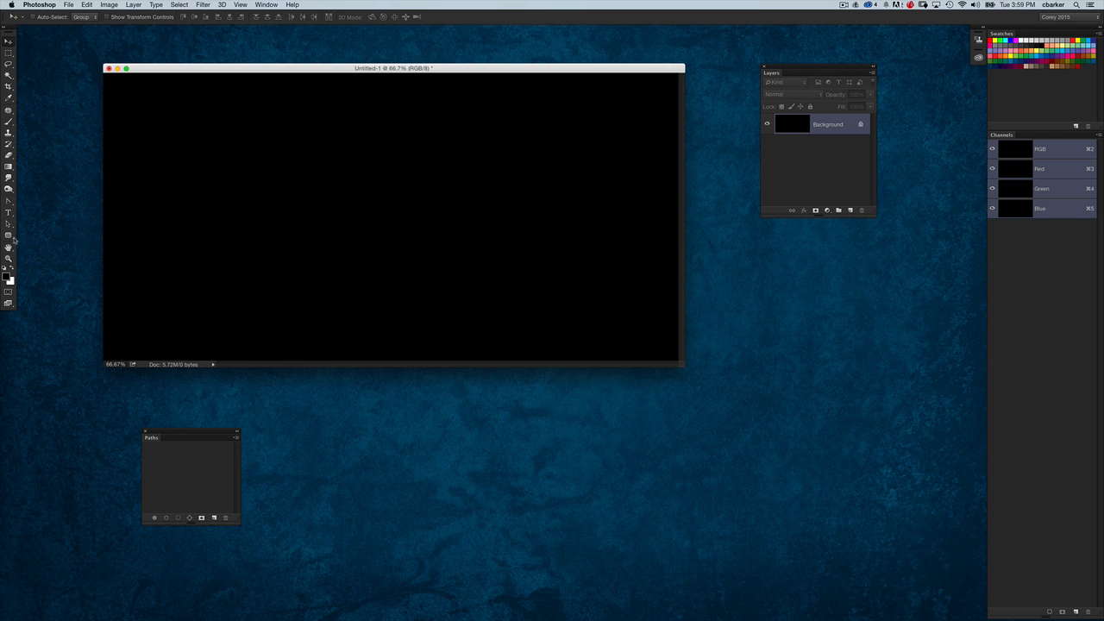
Step: Draw a rounded rectangle path about 1578 x 438 px with a 100 px radius across the canvas, keeping the shape properties clear of it
click(8, 235)
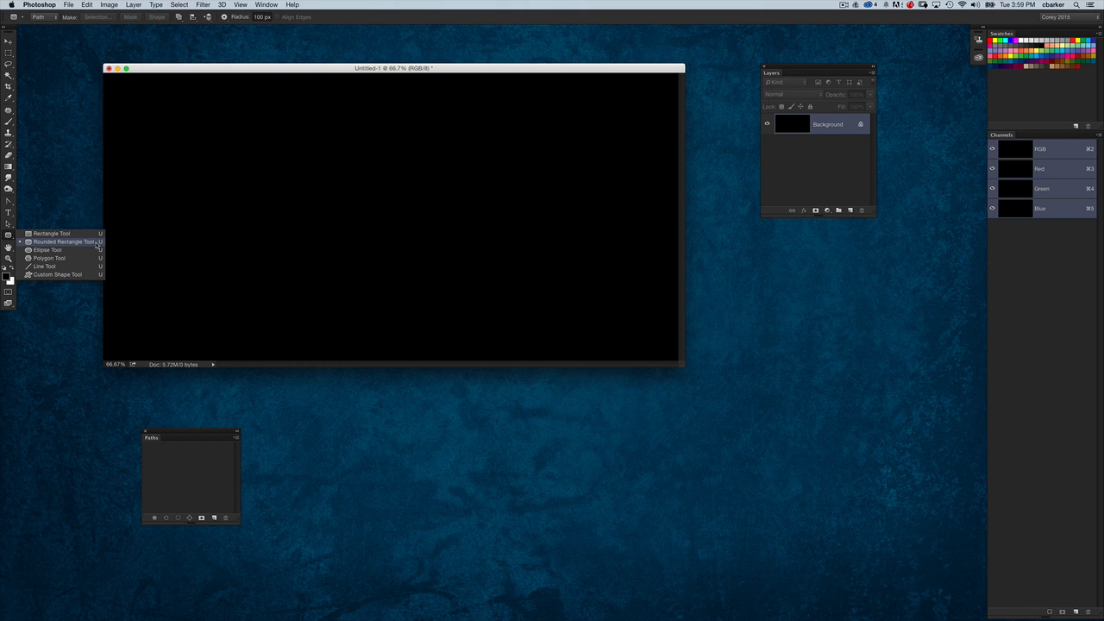
click(98, 246)
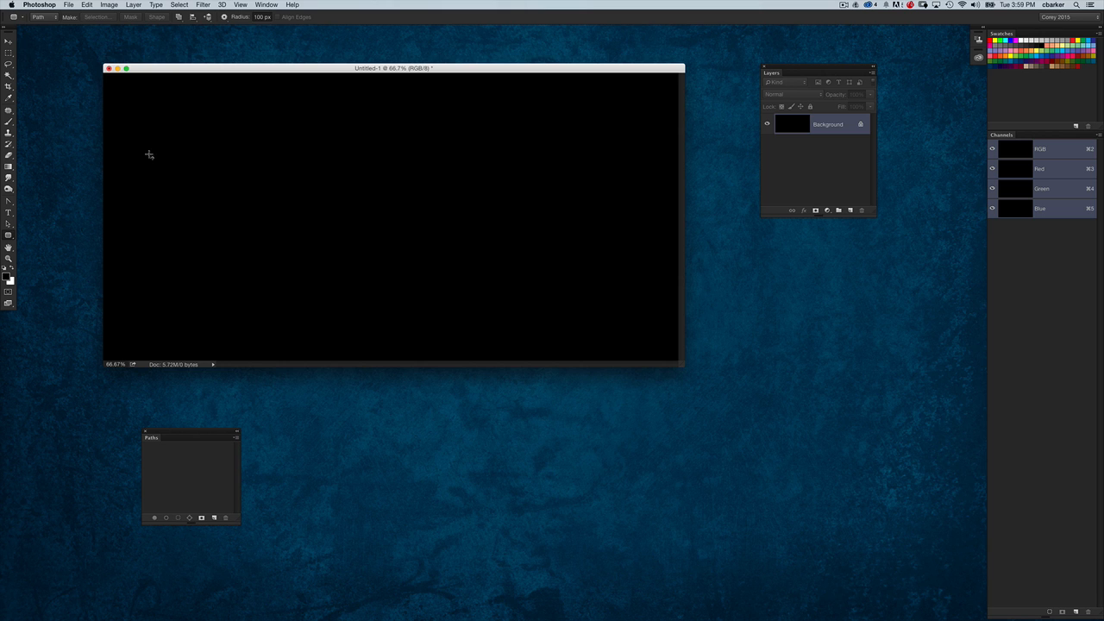
drag(149, 155, 609, 282)
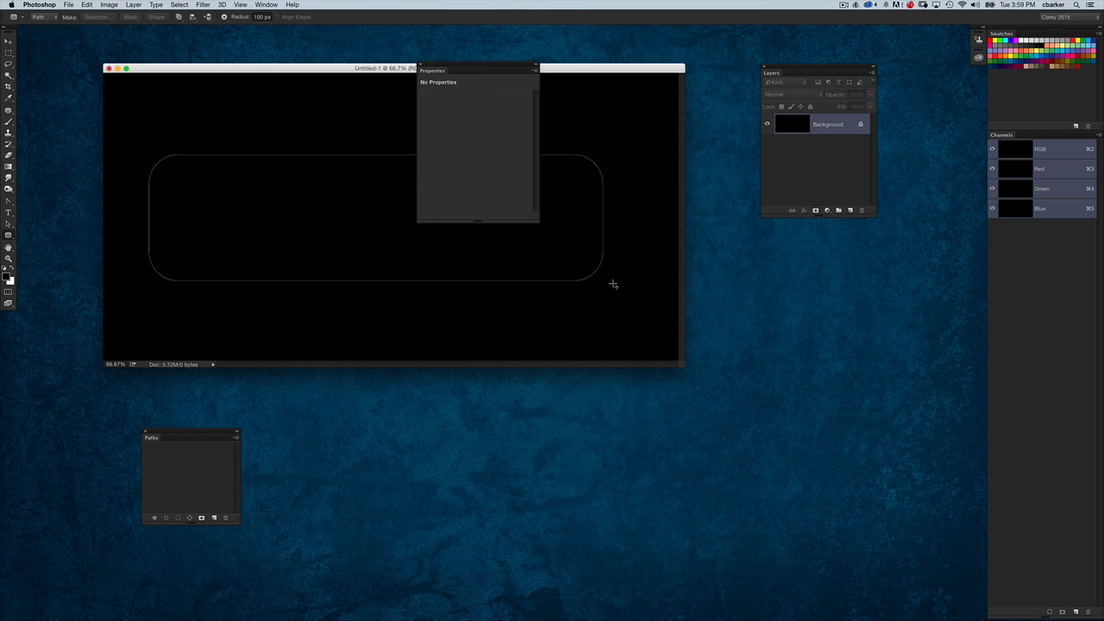
drag(494, 68, 548, 431)
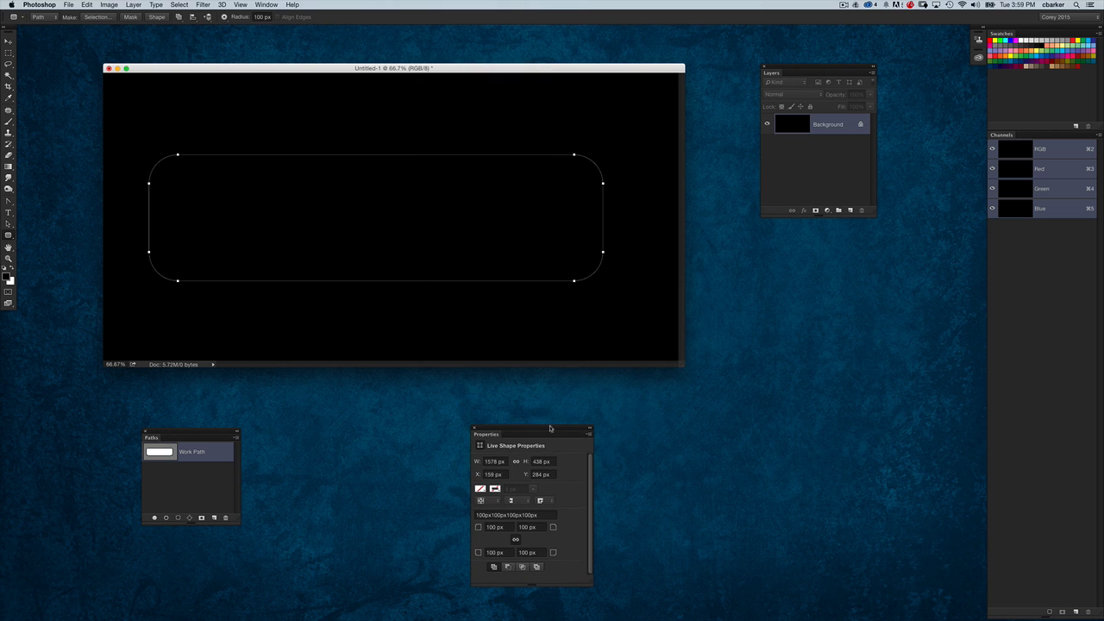
drag(518, 69, 514, 68)
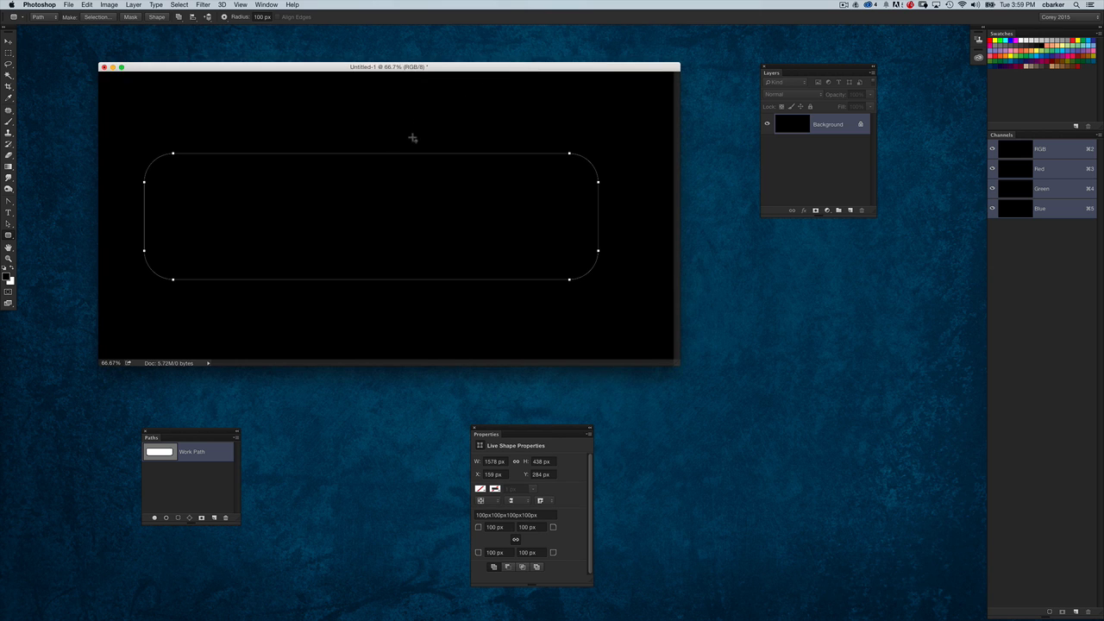
Step: Show the rulers and place one vertical and one horizontal guide through the canvas centre
key(super+r)
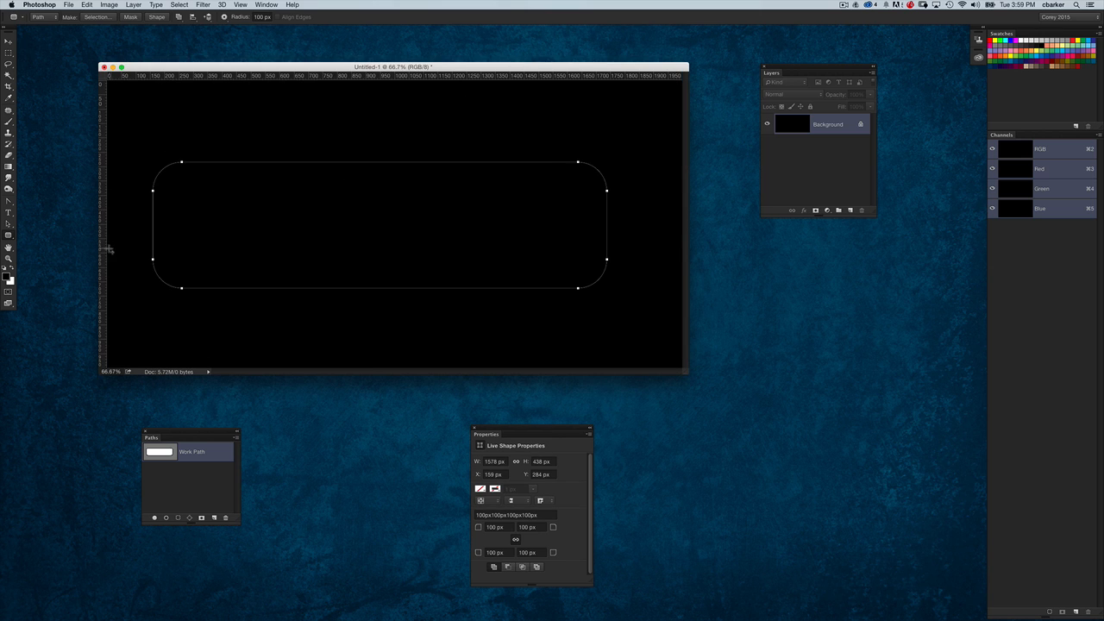
drag(103, 248, 394, 239)
drag(415, 78, 413, 224)
Step: Centre the rounded rectangle path on the guide intersection and set all four corner radii to 161 px
key(super+t)
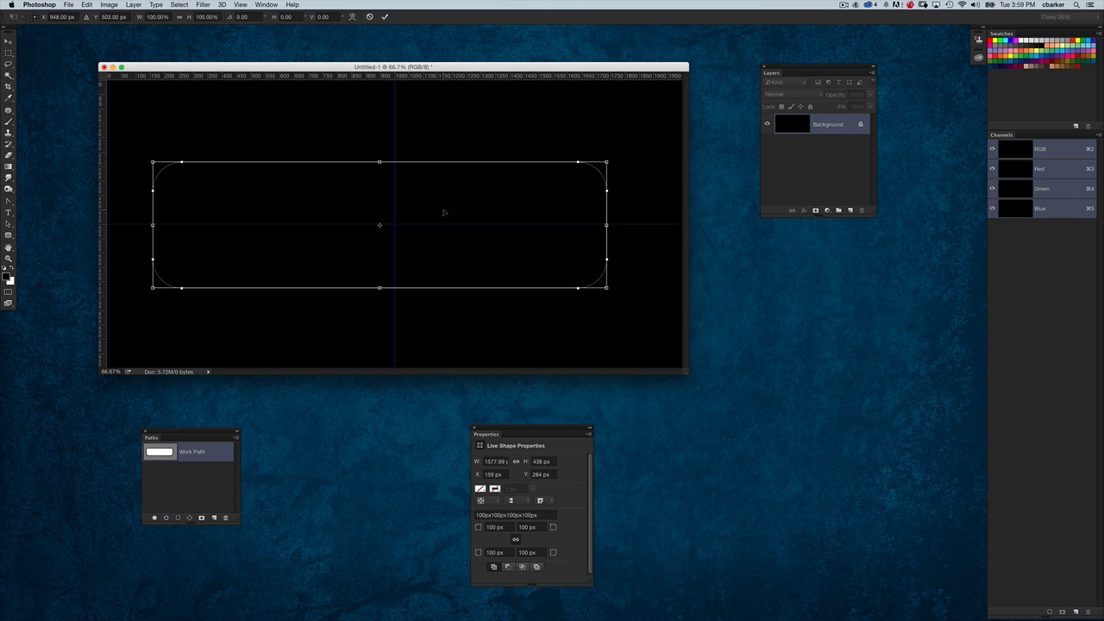
drag(413, 207, 428, 205)
key(Return)
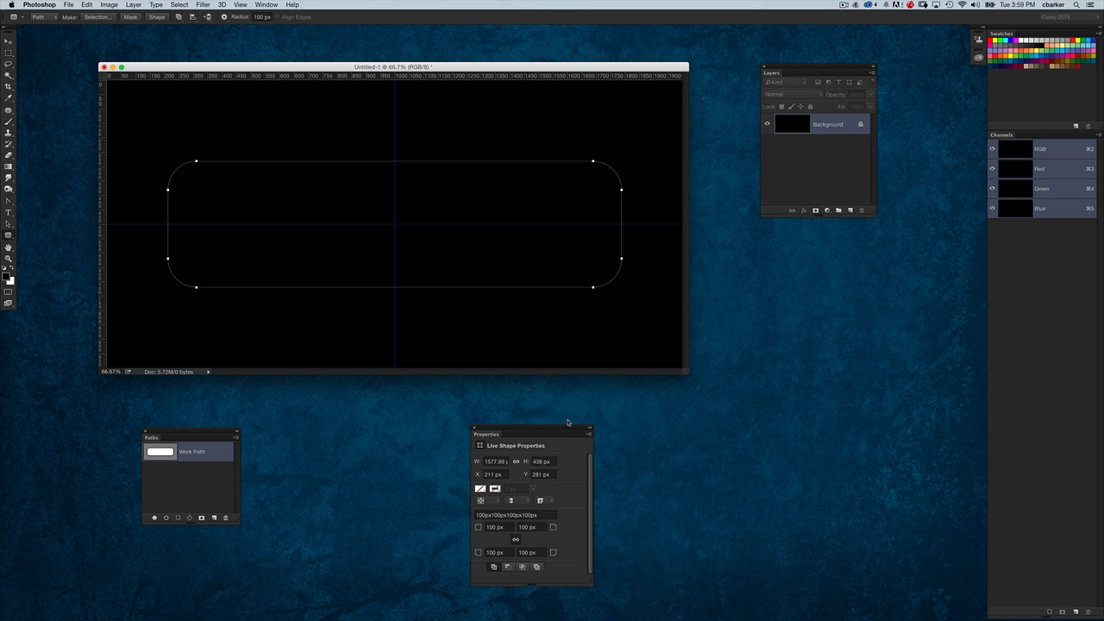
drag(563, 431, 847, 258)
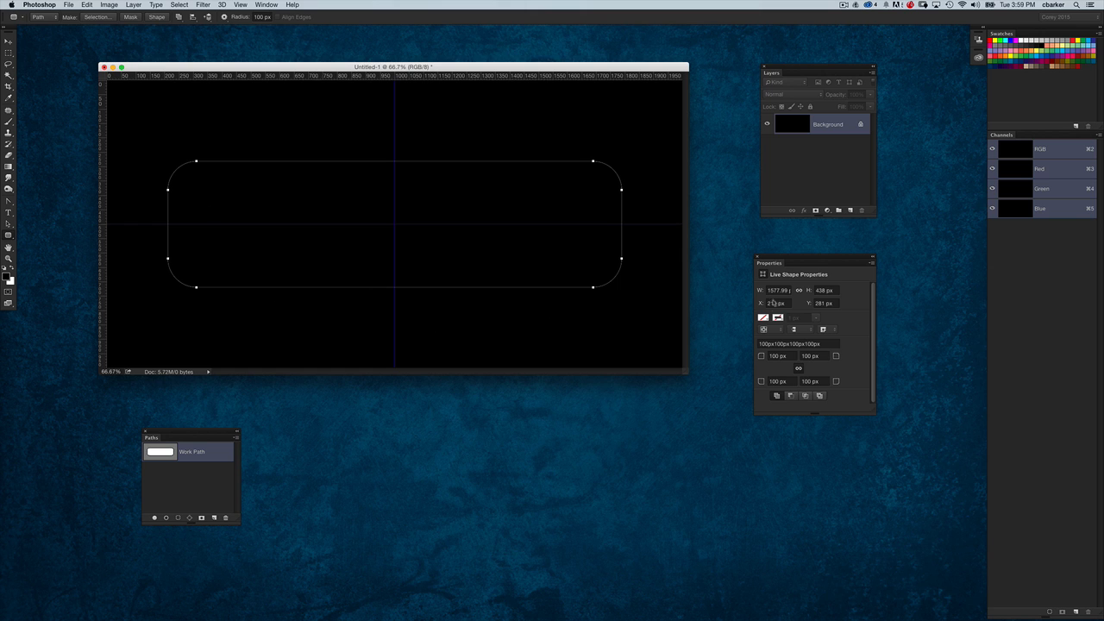
drag(836, 357, 865, 368)
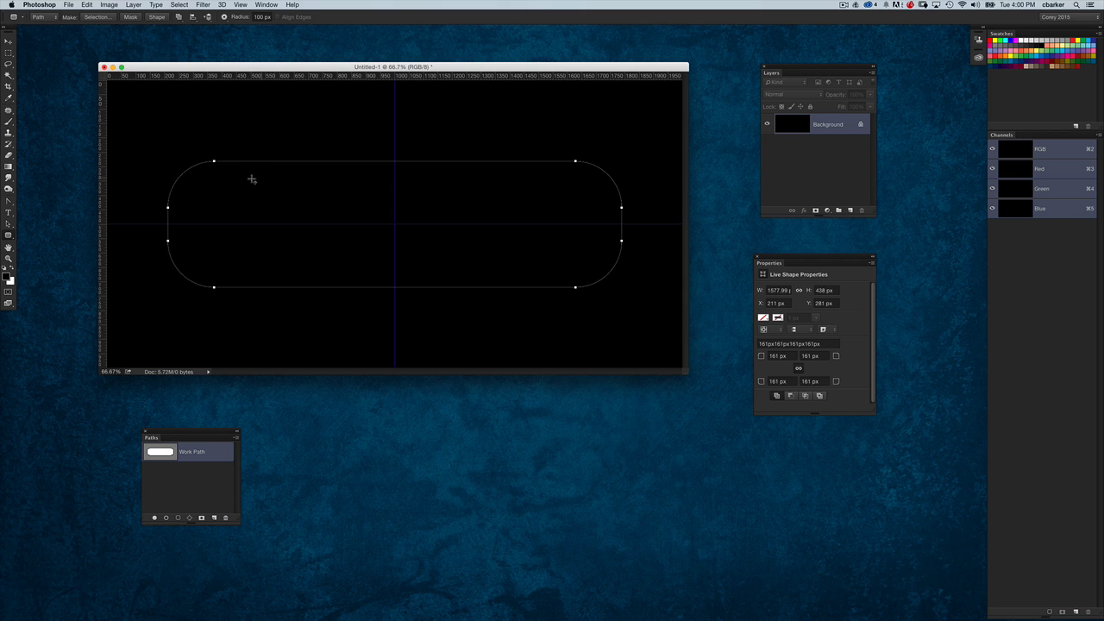
Step: Convert all eight anchor points of the rounded rectangle to corner points with the Convert Point tool, making straight angled corners
click(9, 204)
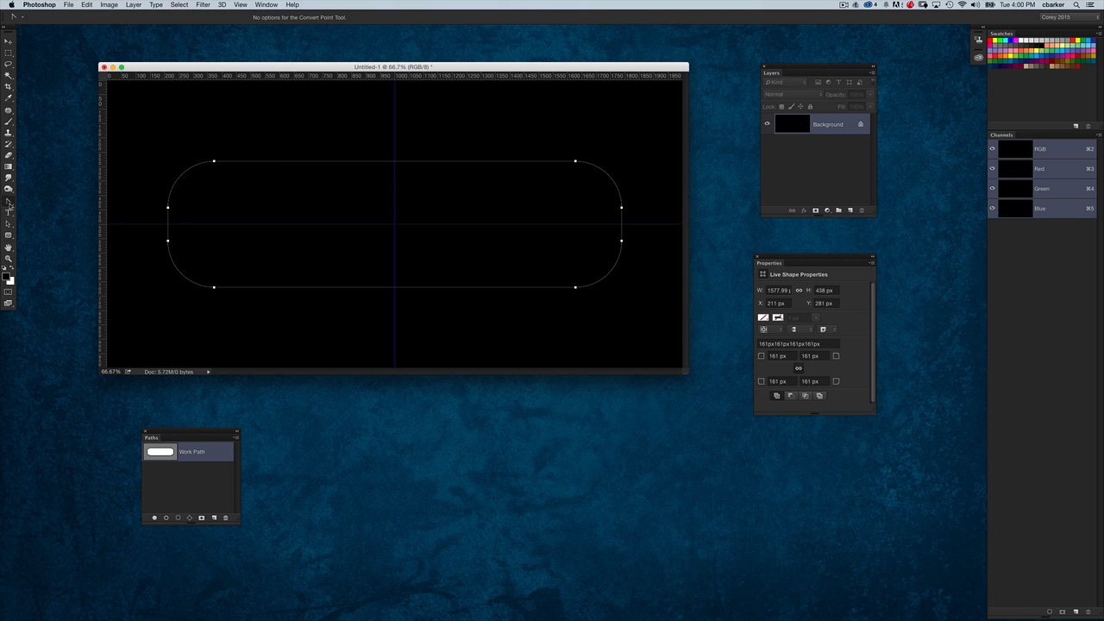
click(9, 203)
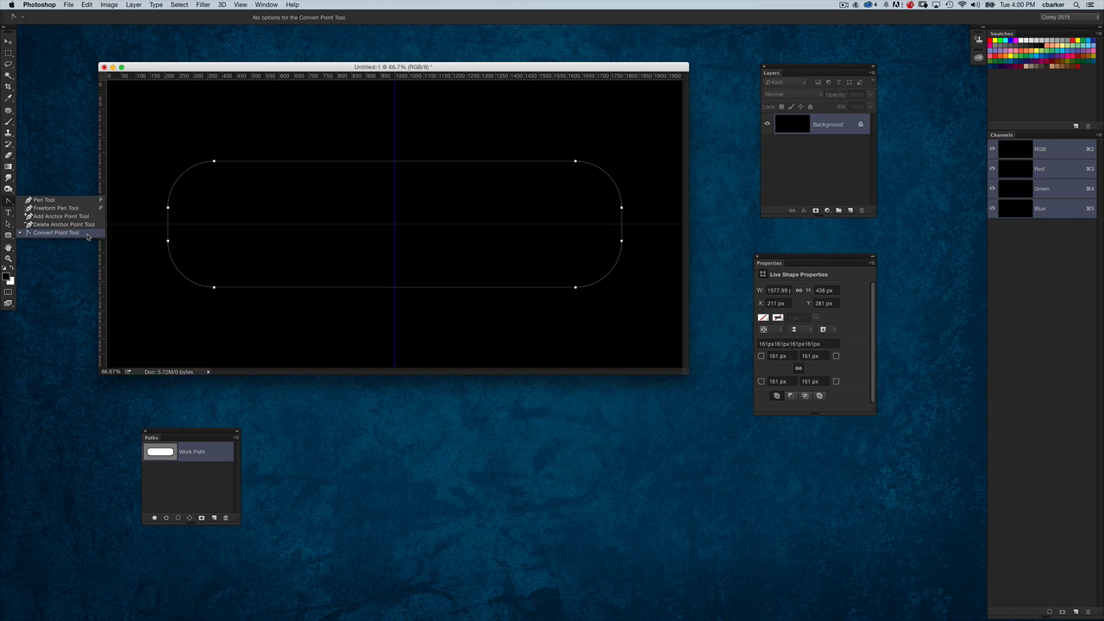
click(90, 233)
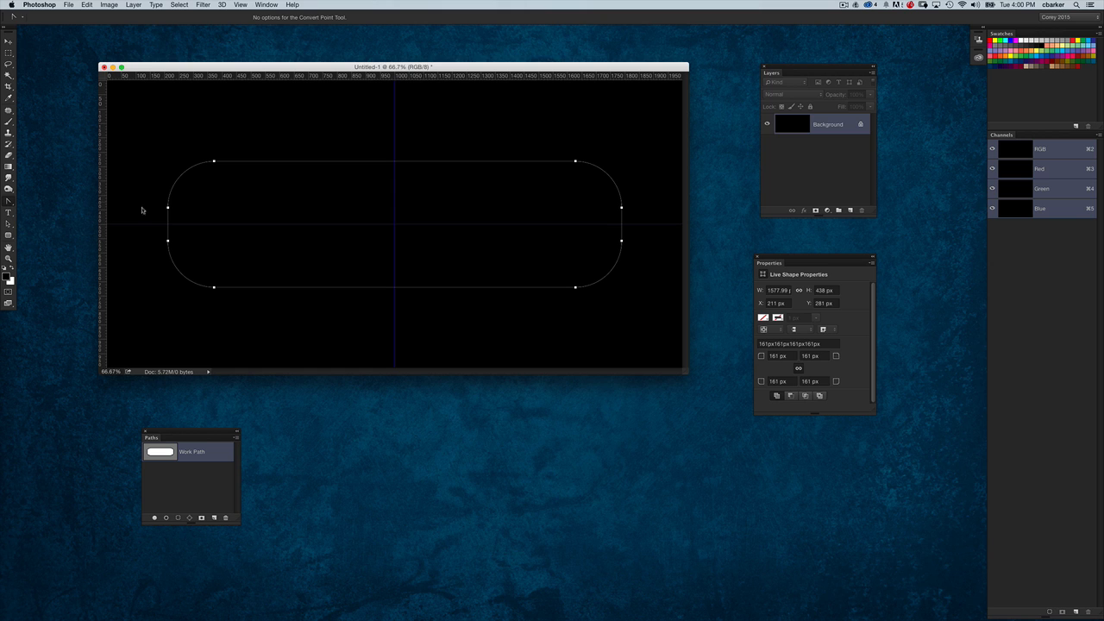
click(214, 161)
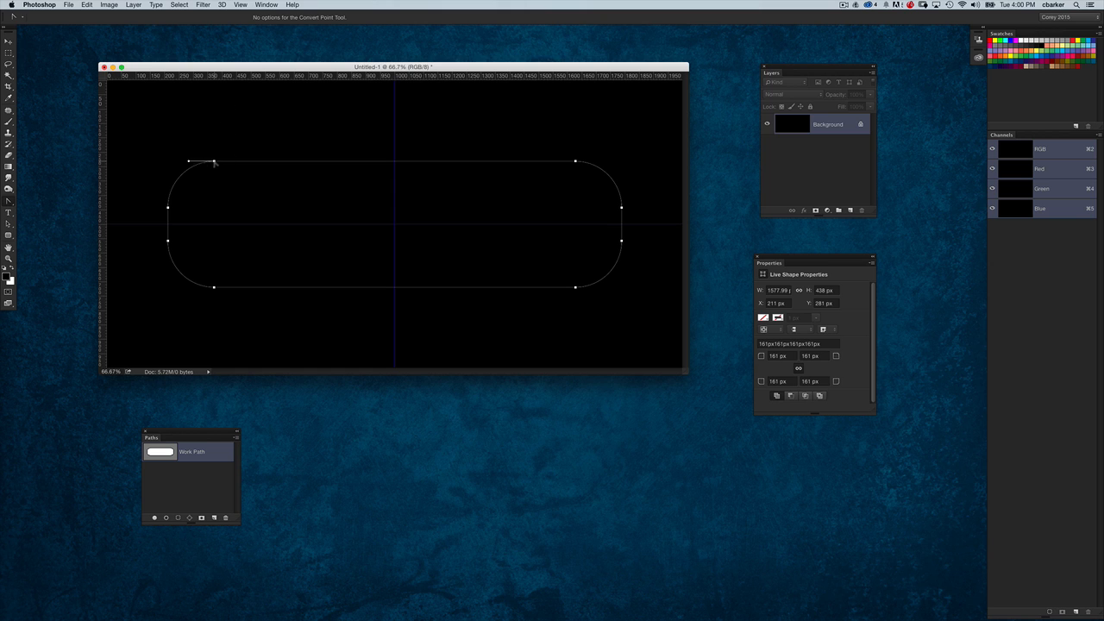
click(167, 207)
click(168, 240)
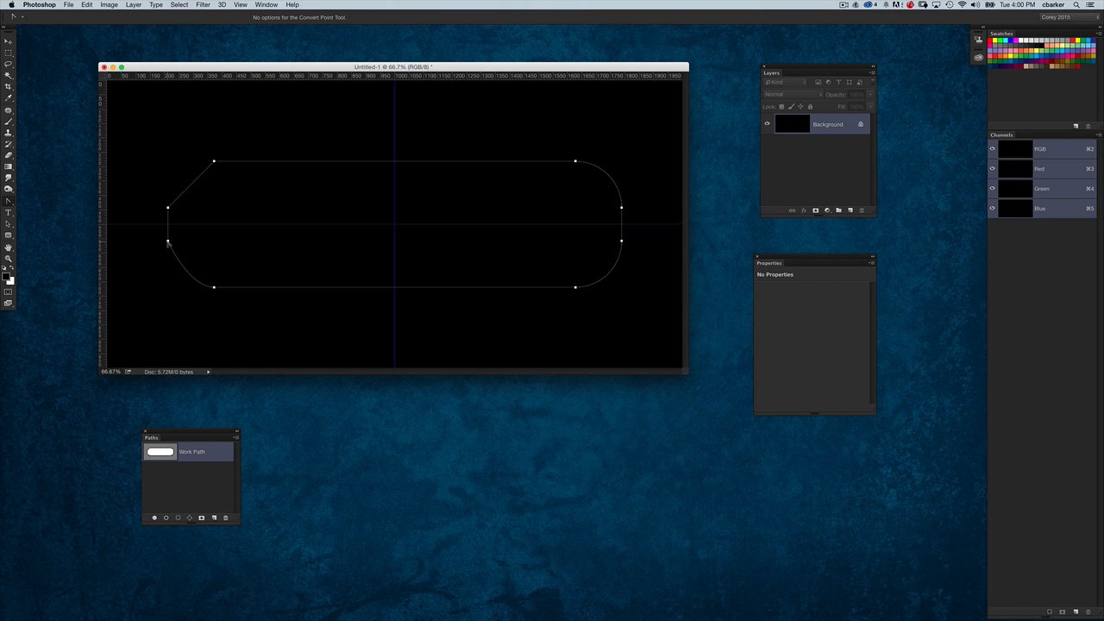
click(214, 288)
click(575, 287)
click(621, 240)
click(622, 208)
click(575, 161)
Step: Switch to the Direct Selection tool and try selecting individual anchor points around the path's upper-left angled corner
drag(7, 224, 47, 231)
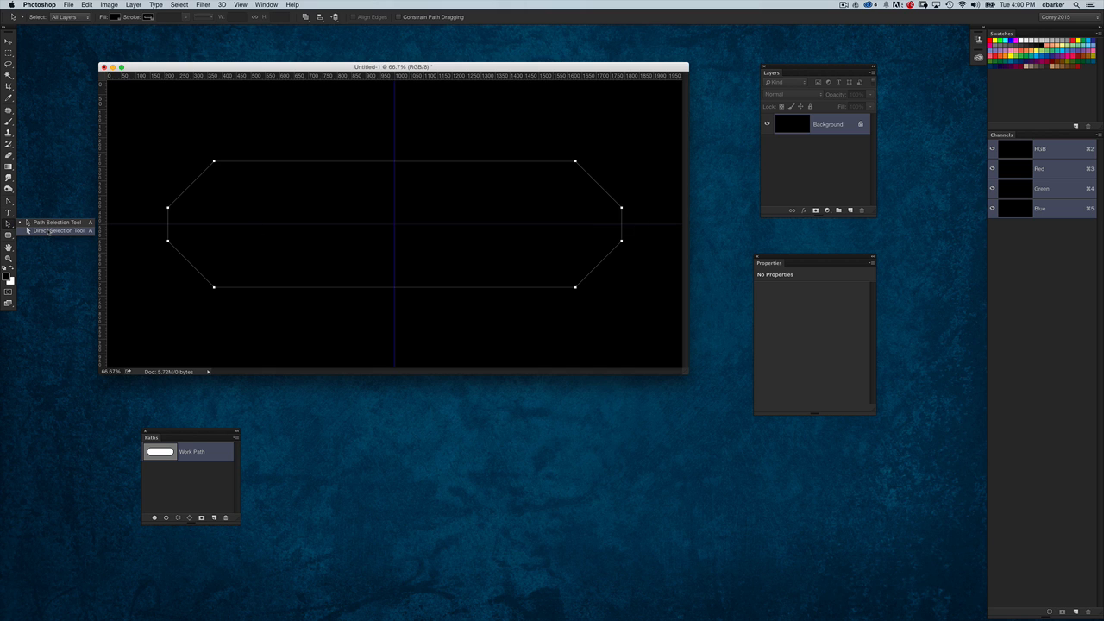
click(50, 231)
click(65, 231)
drag(144, 195, 195, 220)
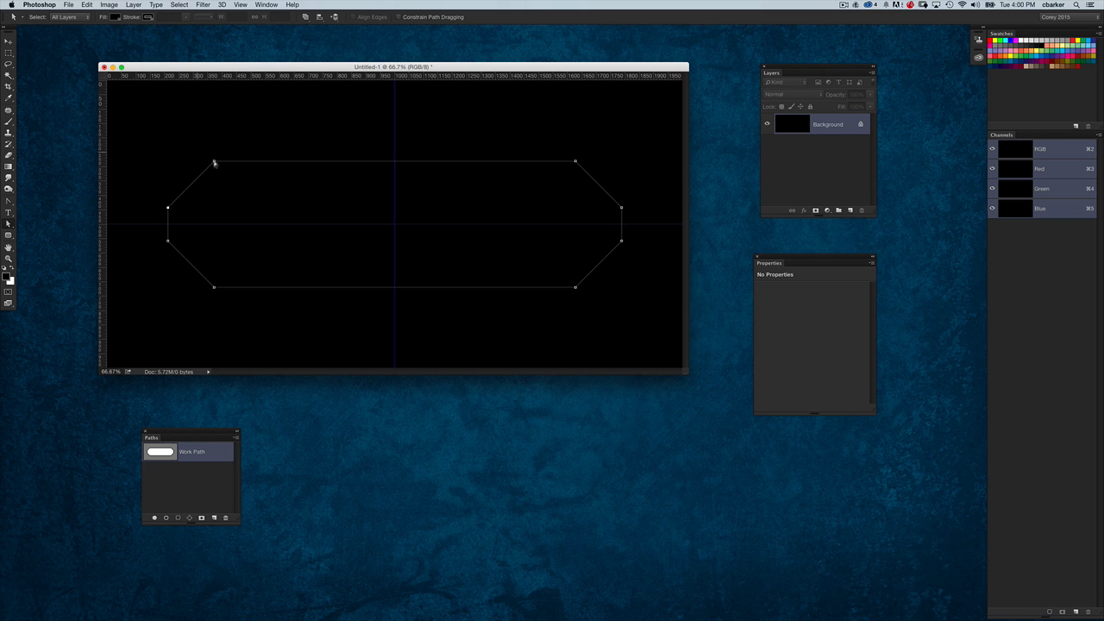
drag(192, 152, 249, 186)
key(super+1)
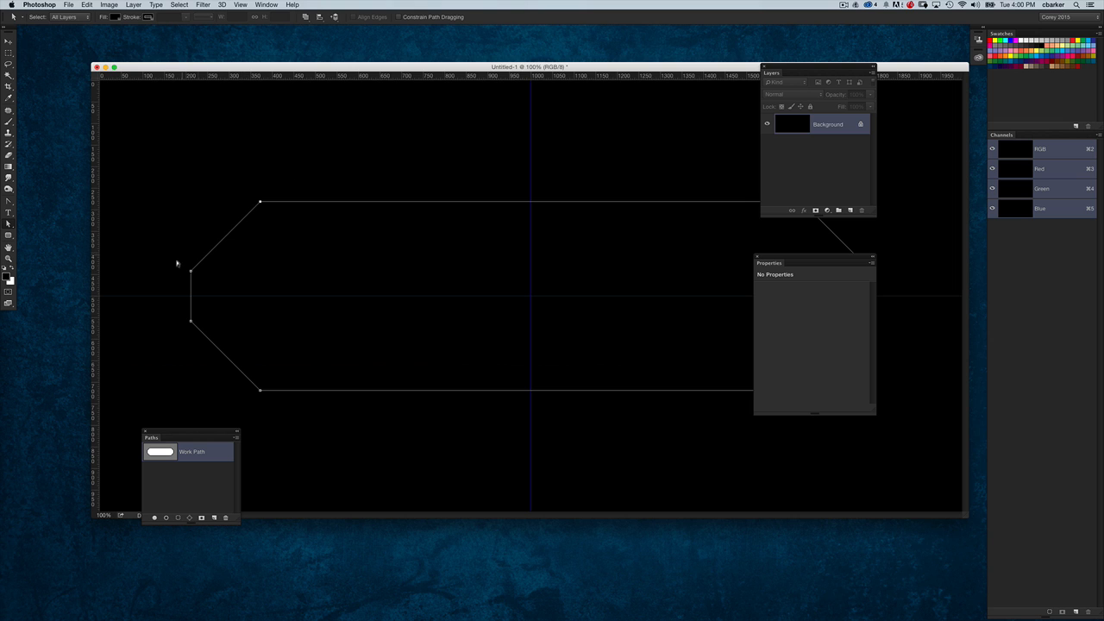
drag(176, 263, 216, 284)
key(super+minus)
Step: Select the four anchor points on the path's two short ends and stretch them vertically about the centre, the second time to about 206% height
drag(148, 191, 643, 256)
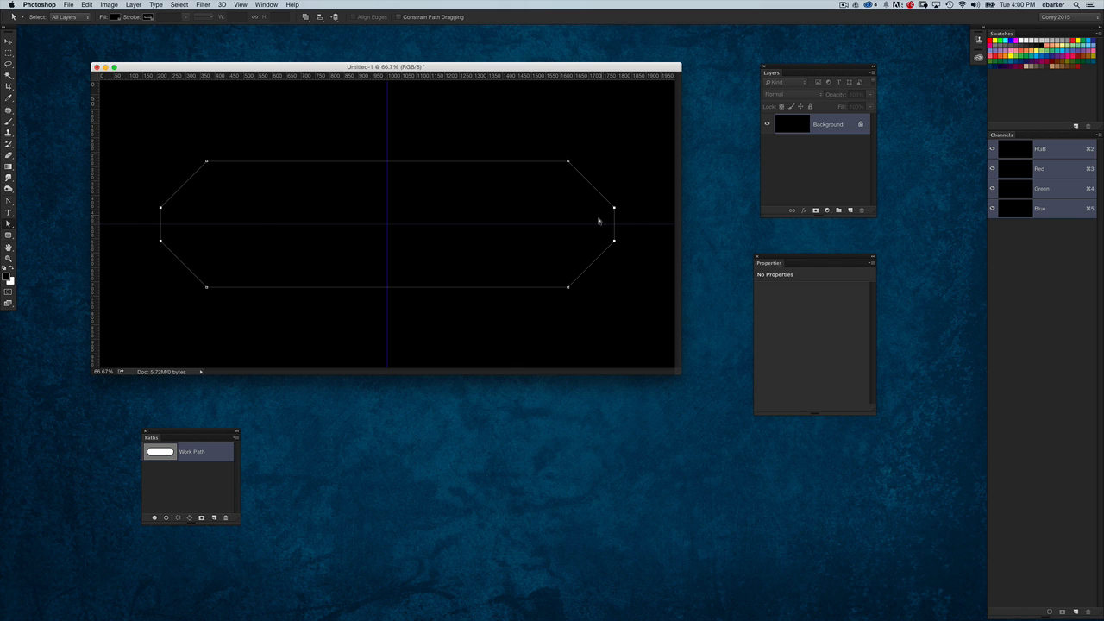
key(super+t)
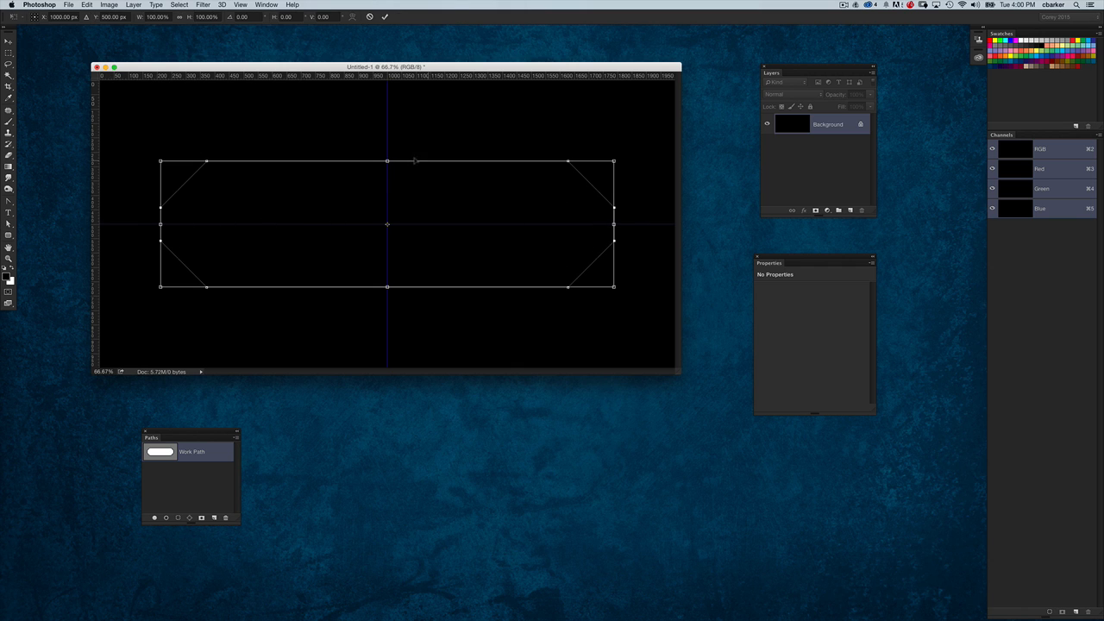
drag(387, 162, 436, 145)
key(Return)
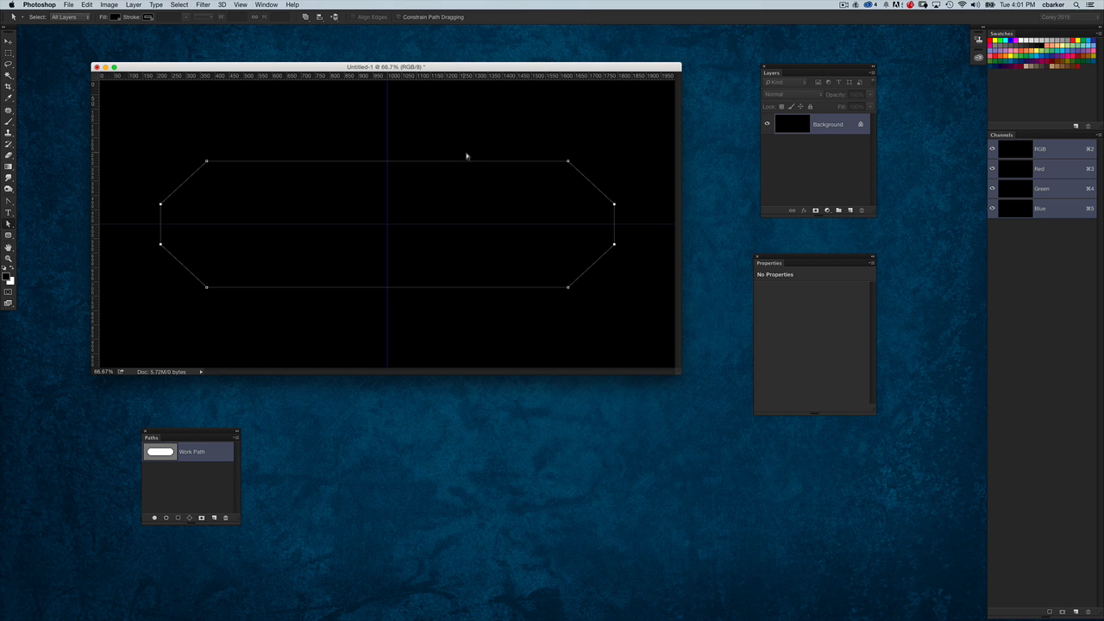
key(super+t)
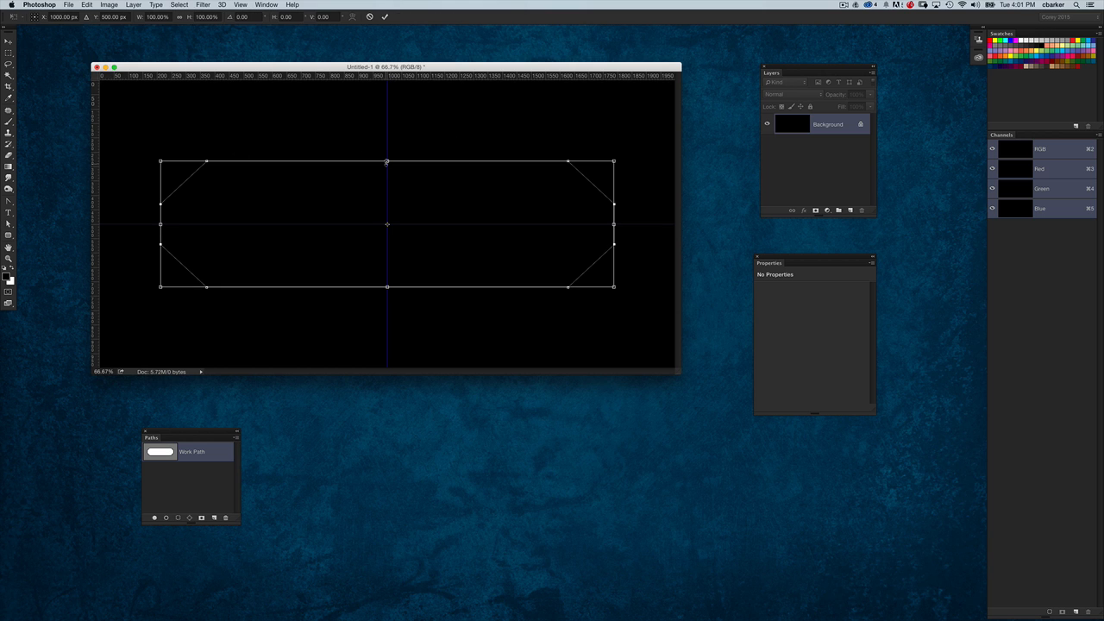
drag(388, 160, 418, 94)
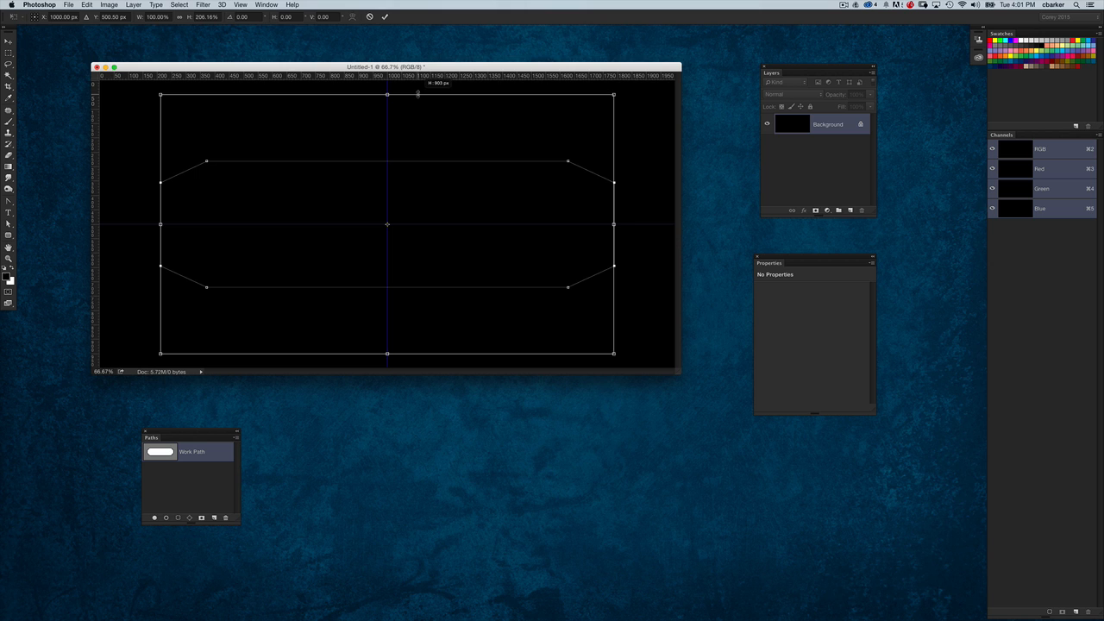
key(Return)
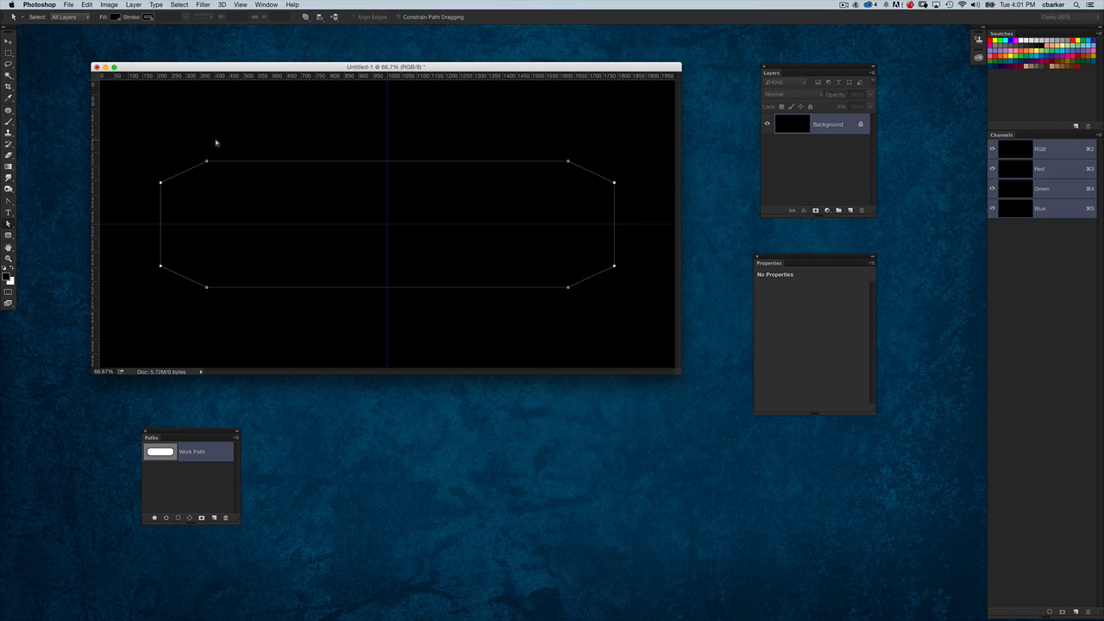
Step: Select the four anchor points on the path's long edges and stretch them horizontally about the centre to about 109% width
drag(194, 138, 577, 333)
key(super+t)
drag(613, 224, 634, 225)
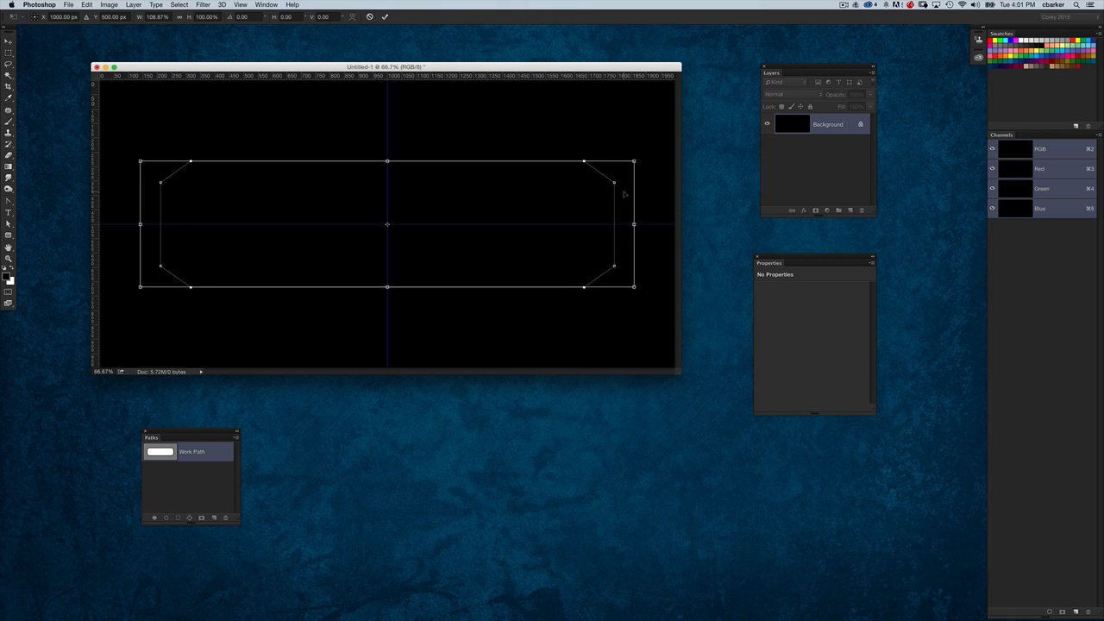
key(Return)
click(616, 123)
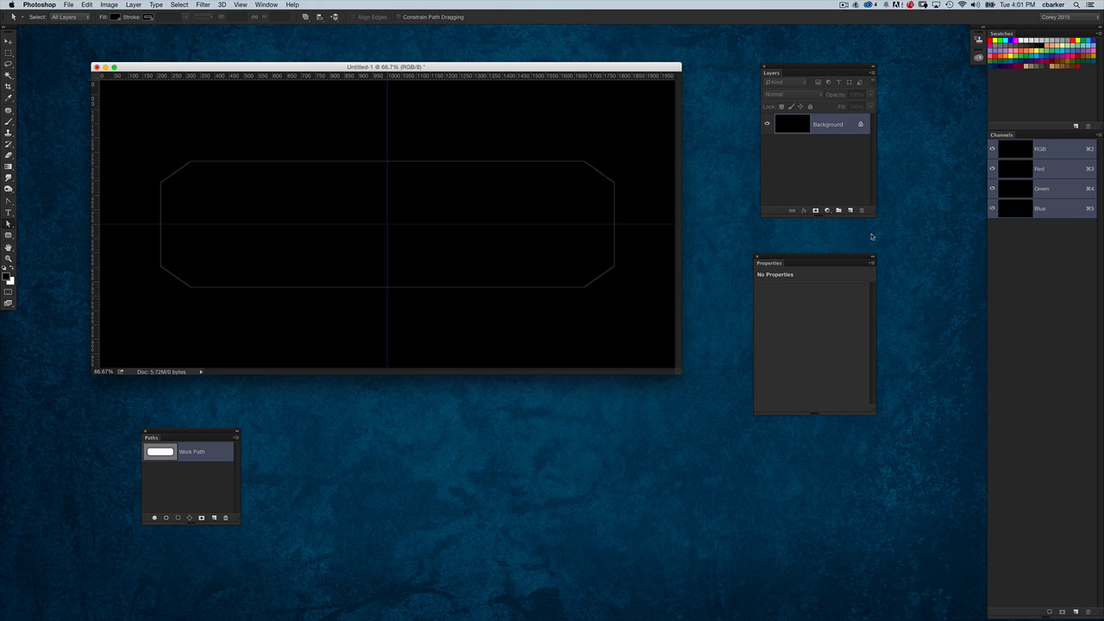
Step: Scale the whole angular path down proportionally about its centre
key(super+t)
drag(615, 161, 569, 174)
key(Return)
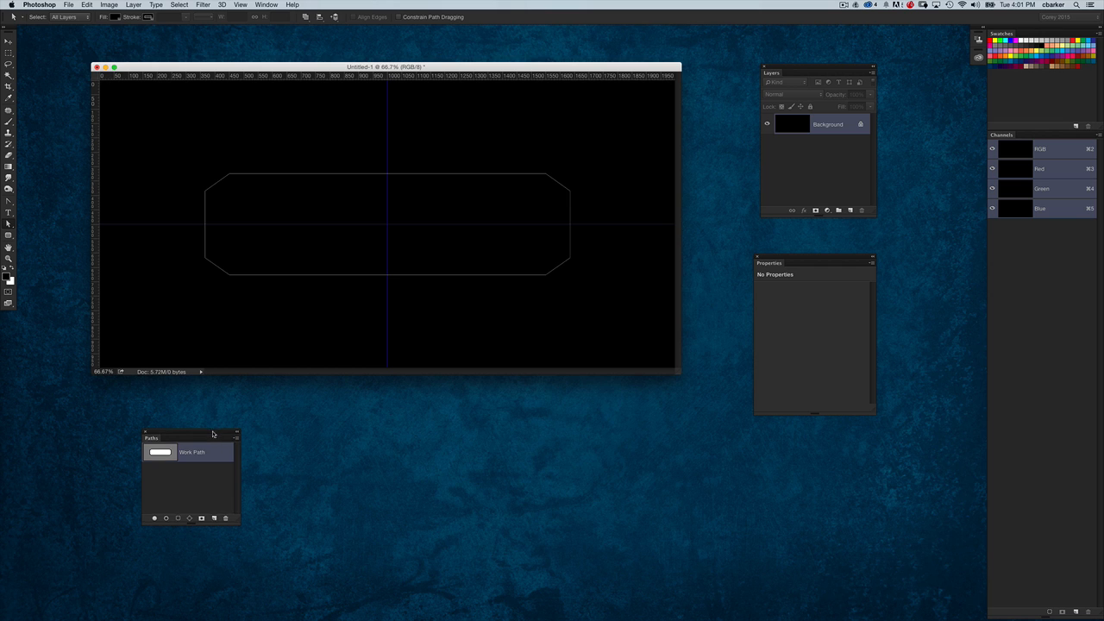
Step: Save the work path under the name Shape 1
drag(215, 431, 679, 153)
drag(700, 239, 692, 266)
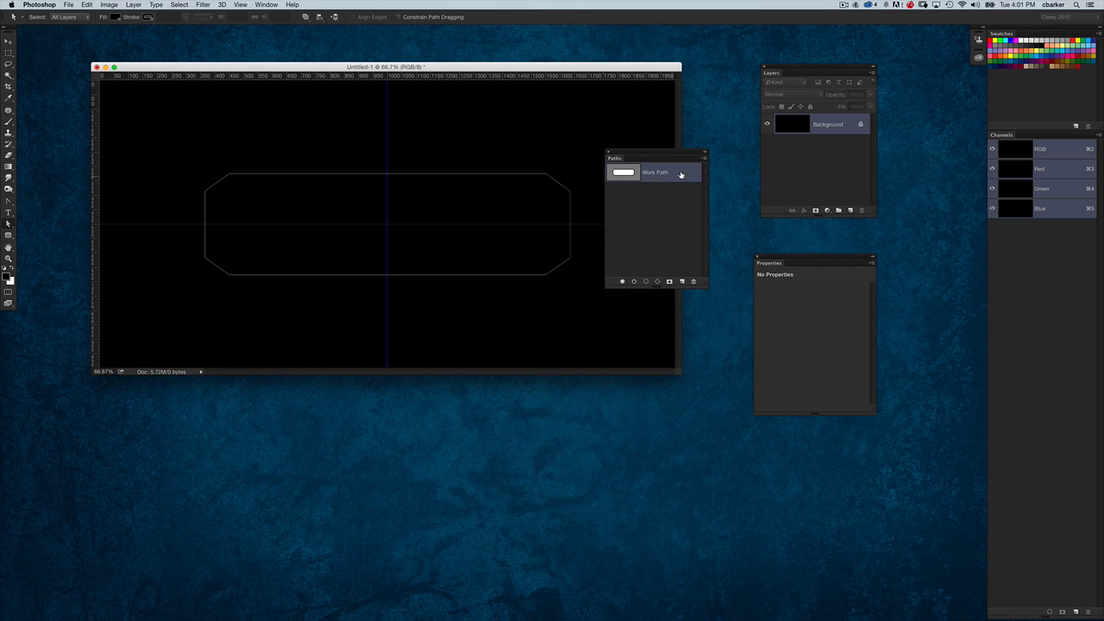
double_click(681, 175)
text(Shape 1)
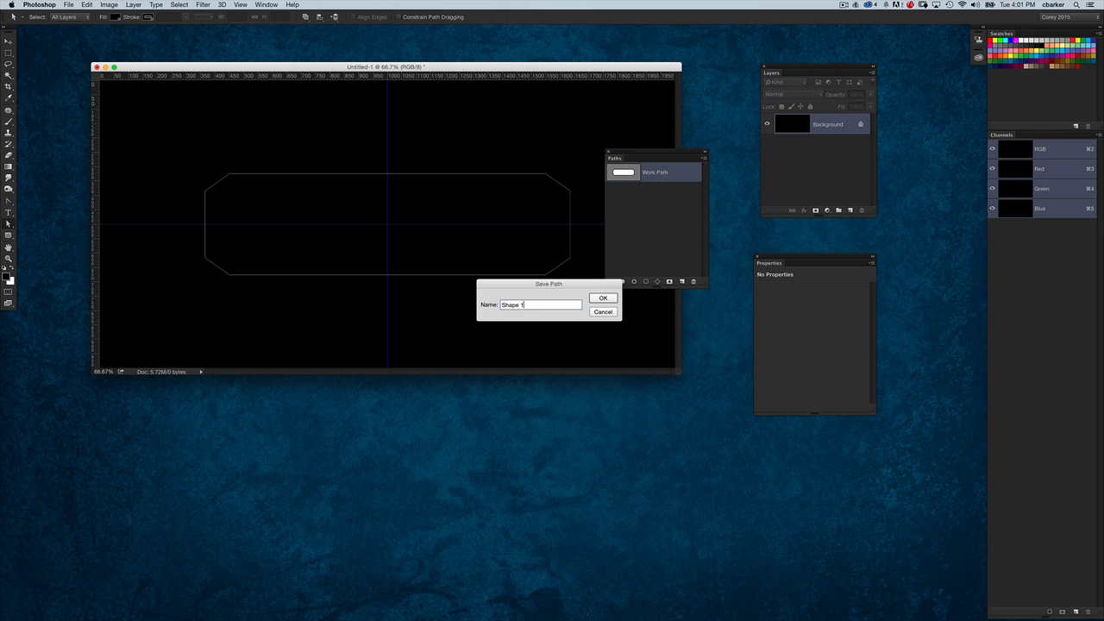
key(Return)
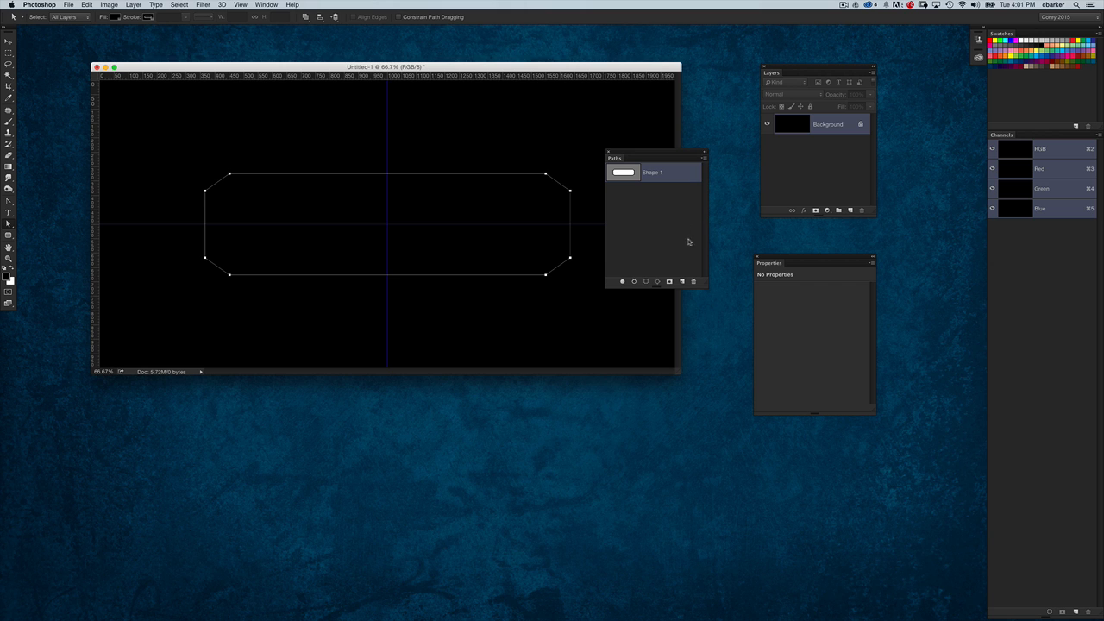
drag(685, 153, 494, 436)
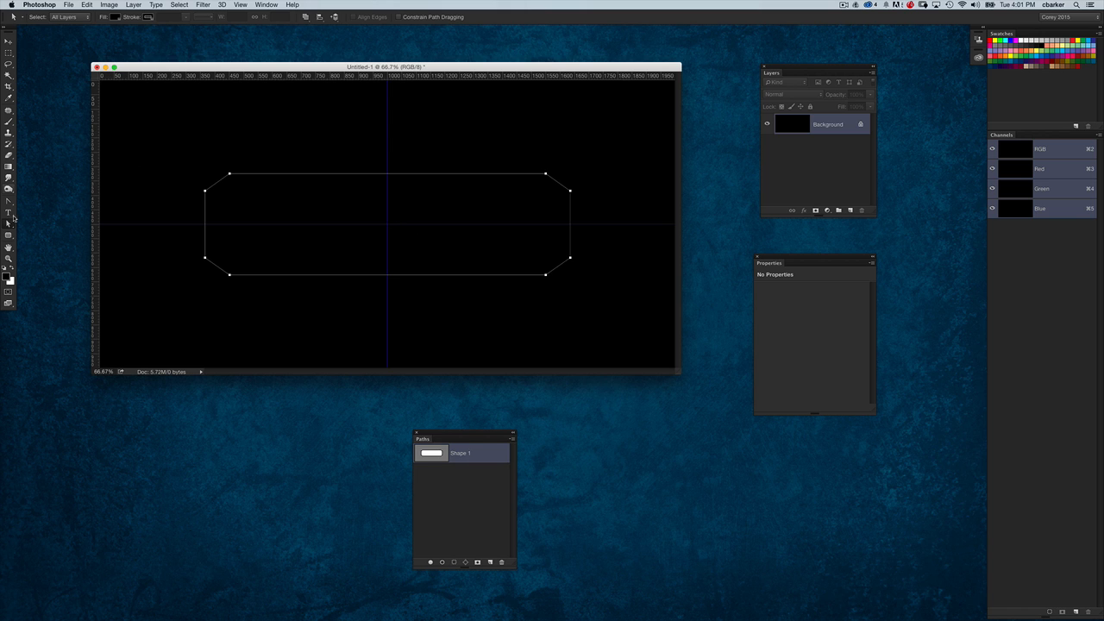
Step: Draw a 768 × 768 px rounded rectangle path over the canvas middle and set all four corner radii to 182 px
drag(9, 235, 44, 243)
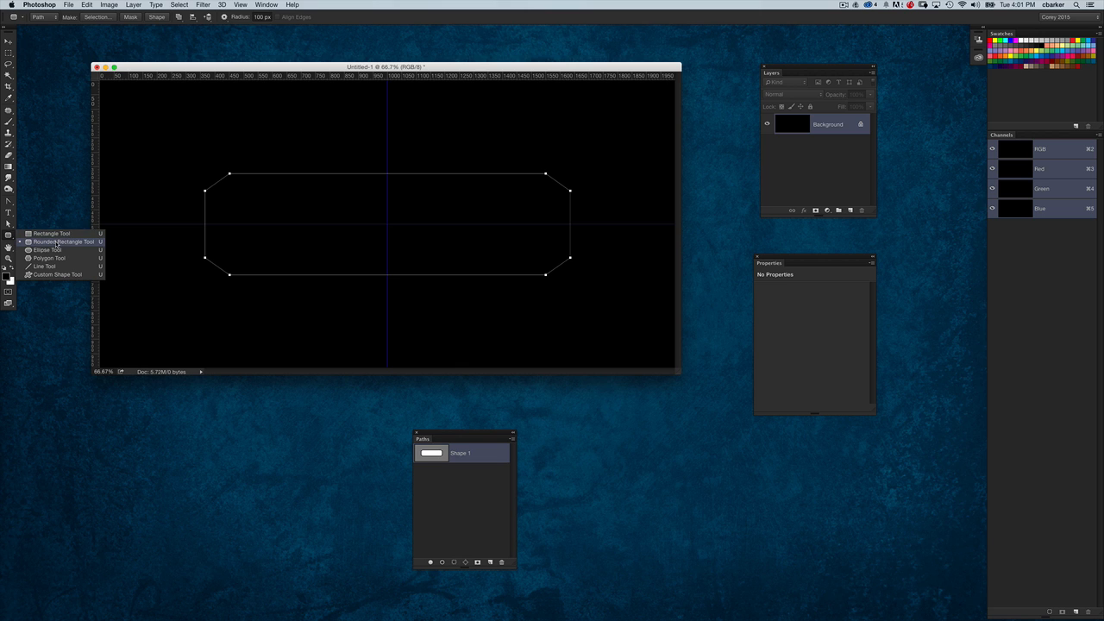
click(85, 244)
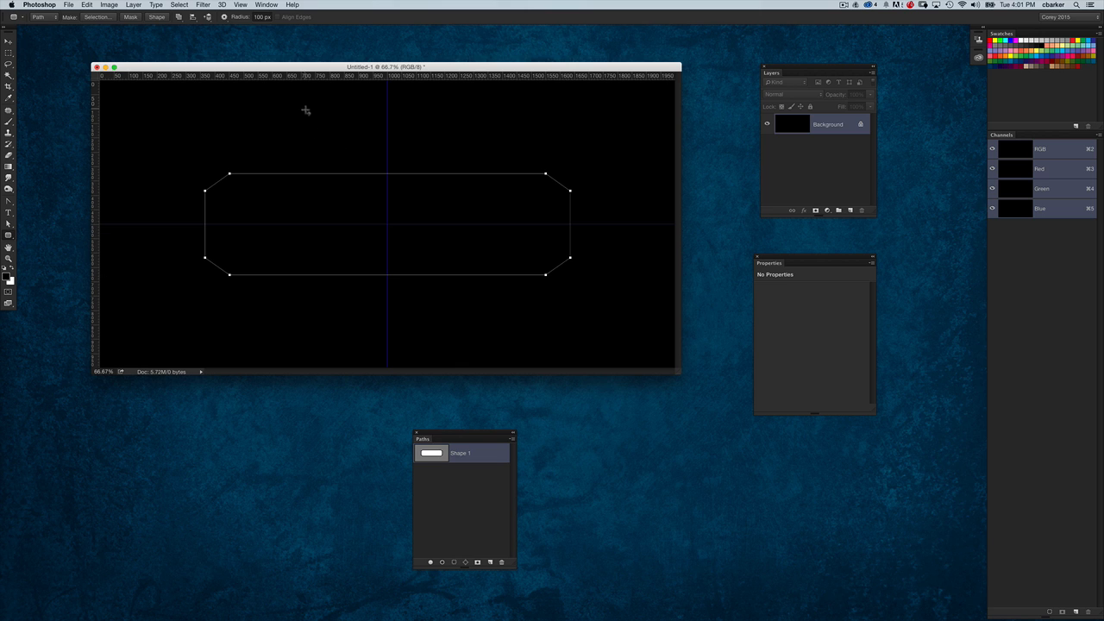
drag(288, 114, 509, 336)
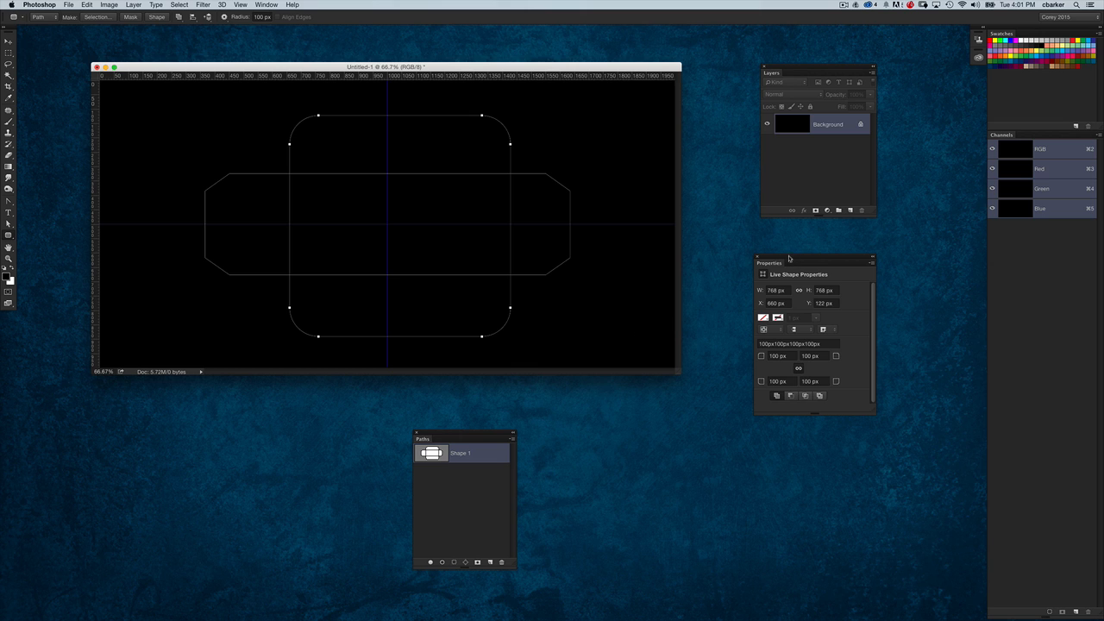
drag(789, 257, 785, 255)
drag(833, 357, 869, 368)
Step: Convert all eight anchor points of the new rounded square to corner points with the Convert Point tool, forming an octagon
click(9, 201)
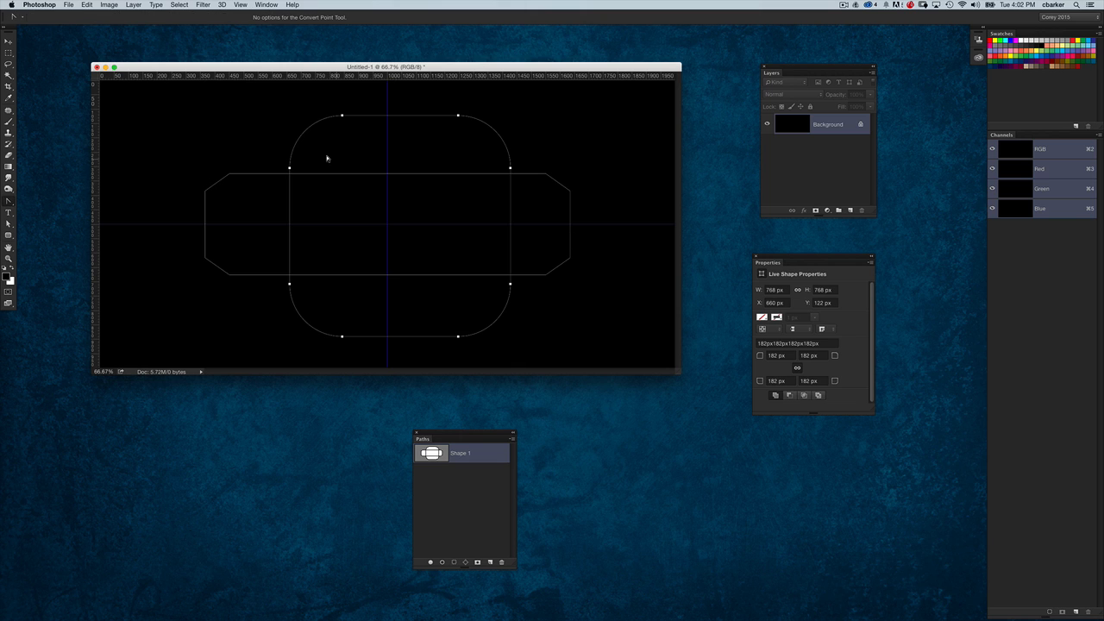
click(289, 168)
click(342, 115)
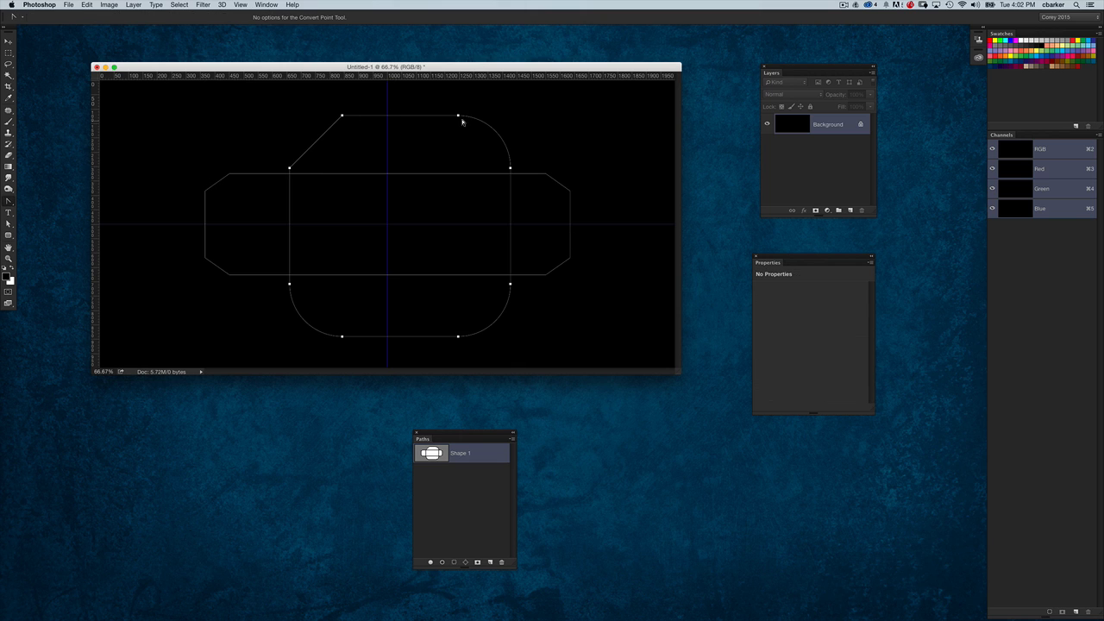
click(458, 115)
click(510, 168)
click(509, 285)
click(458, 337)
click(341, 337)
click(290, 285)
Step: Select the four anchor points on the octagon's two vertical sides and stretch them vertically about the centre to about 119.5% height
drag(9, 224, 41, 232)
drag(280, 148, 545, 177)
drag(523, 284, 261, 285)
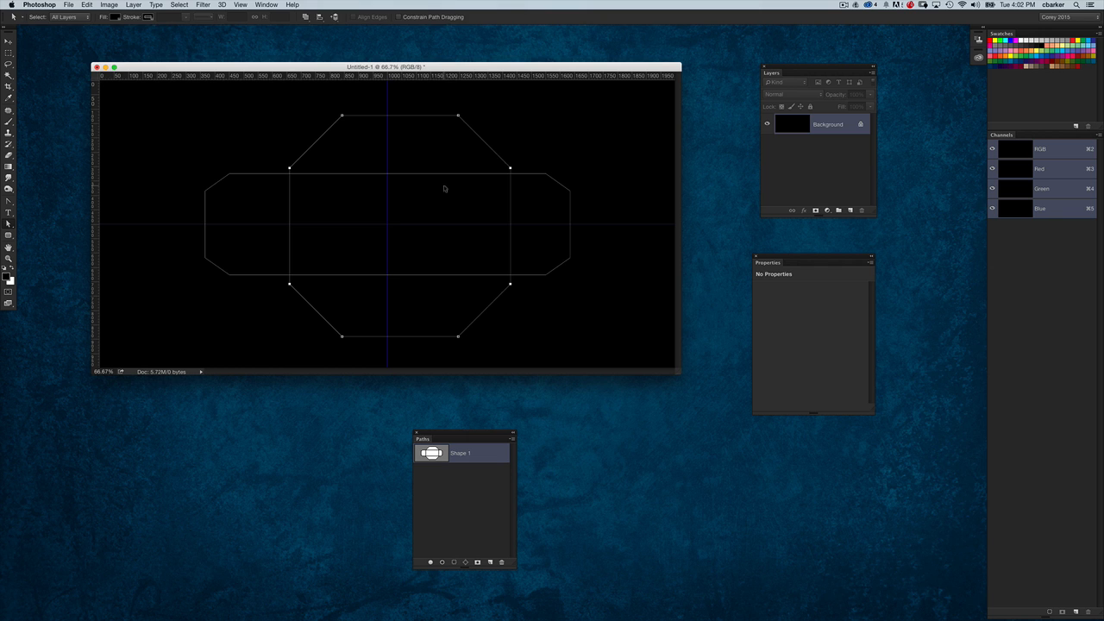
key(super+t)
drag(402, 113, 407, 92)
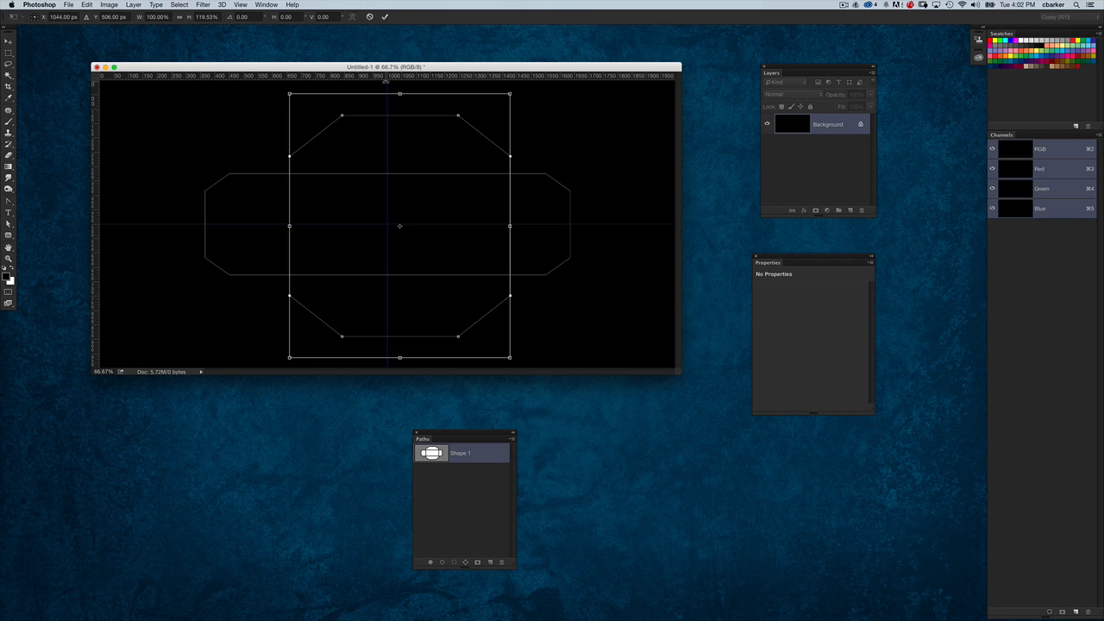
key(Return)
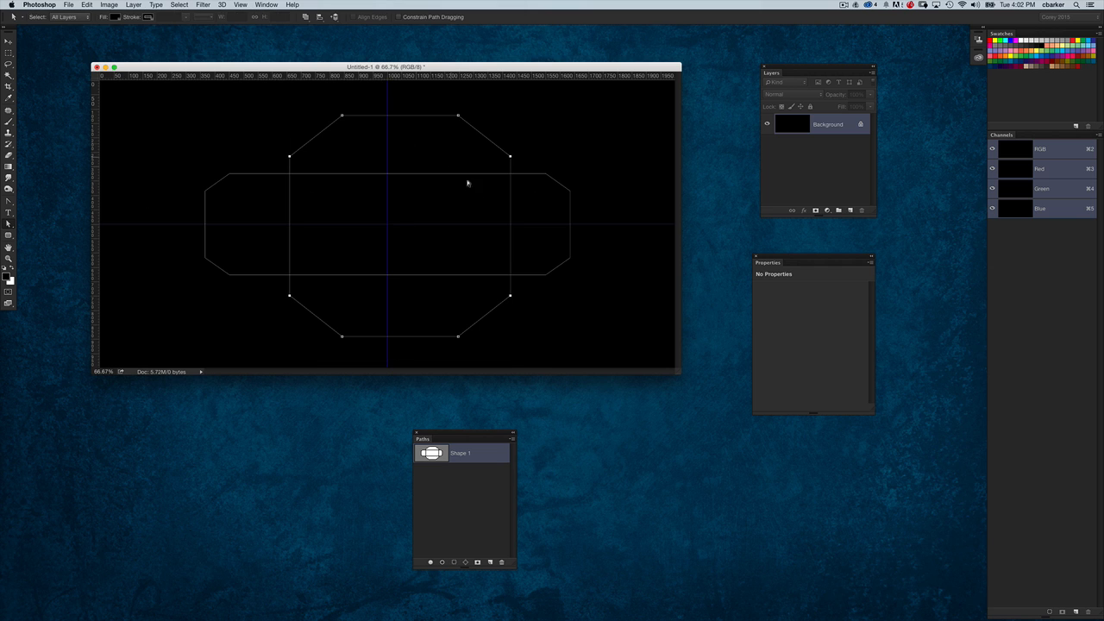
key(super+t)
drag(444, 195, 426, 190)
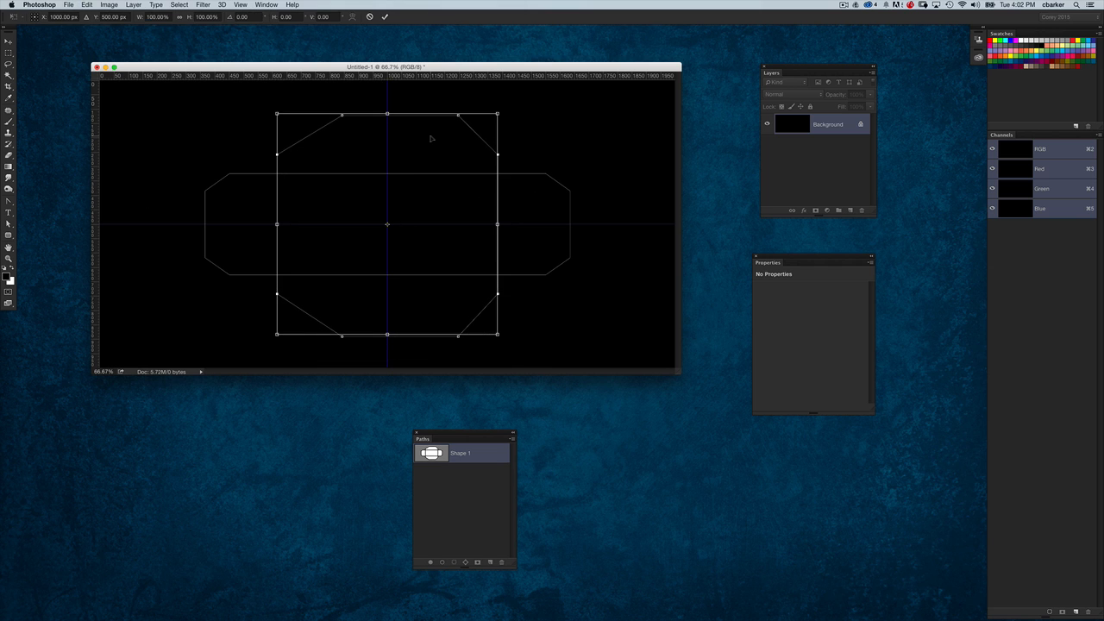
key(Return)
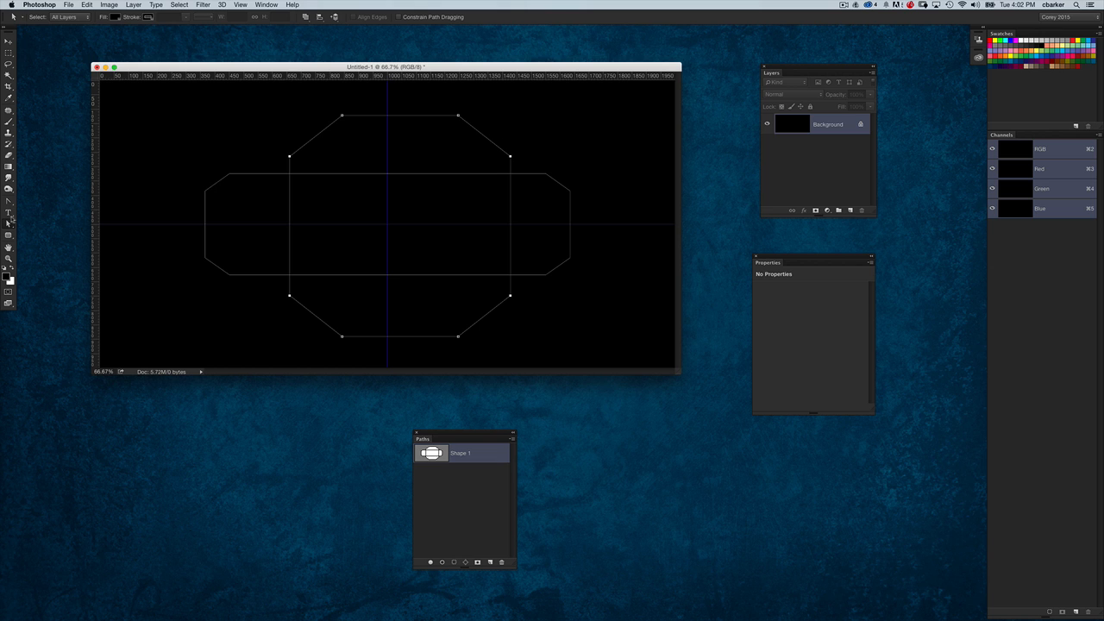
Step: Select the entire octagon with the Path Selection tool and move it so its centre sits on the guide intersection
click(8, 224)
click(52, 223)
click(260, 156)
mouse_move(327, 144)
mouse_down()
mouse_move(338, 147)
mouse_move(307, 147)
mouse_up()
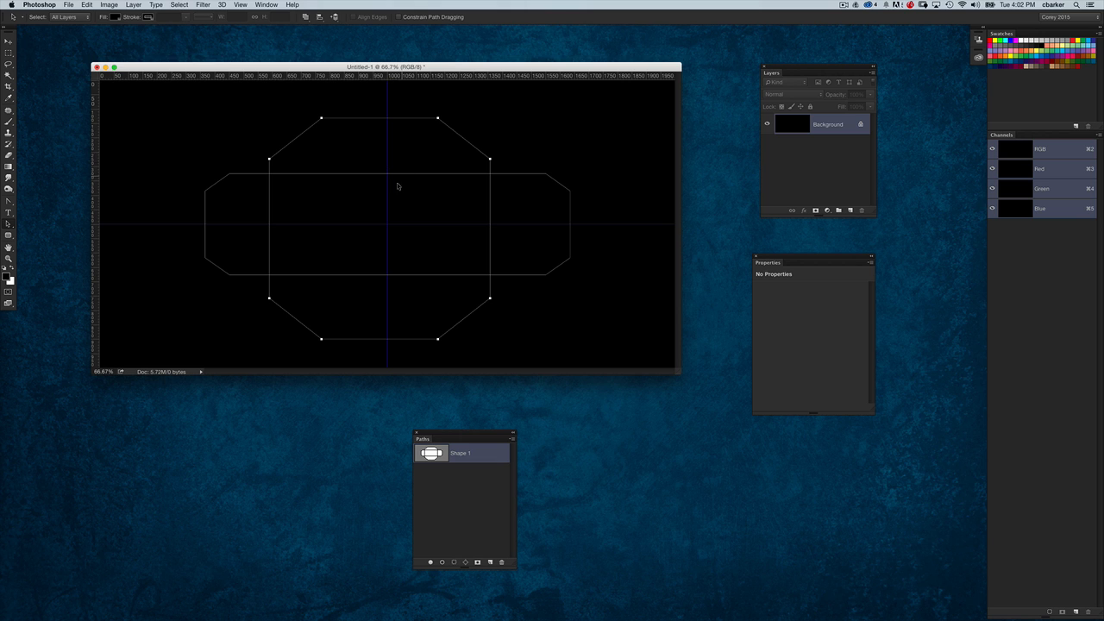
key(super+t)
drag(421, 157, 429, 157)
key(Return)
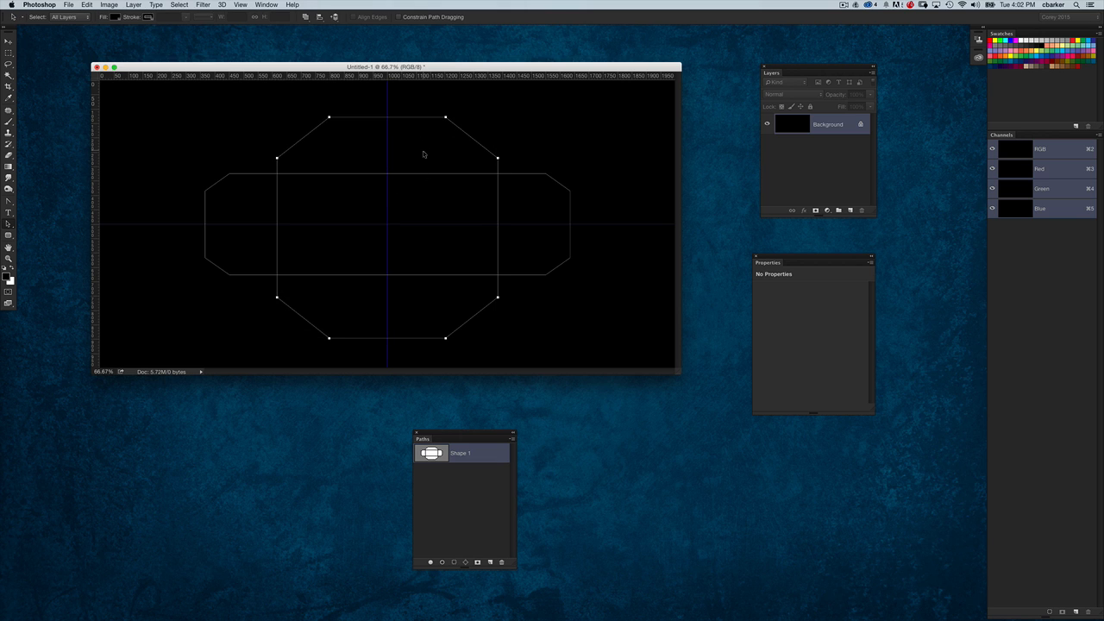
key(super+t)
drag(431, 149, 431, 146)
key(Return)
click(630, 147)
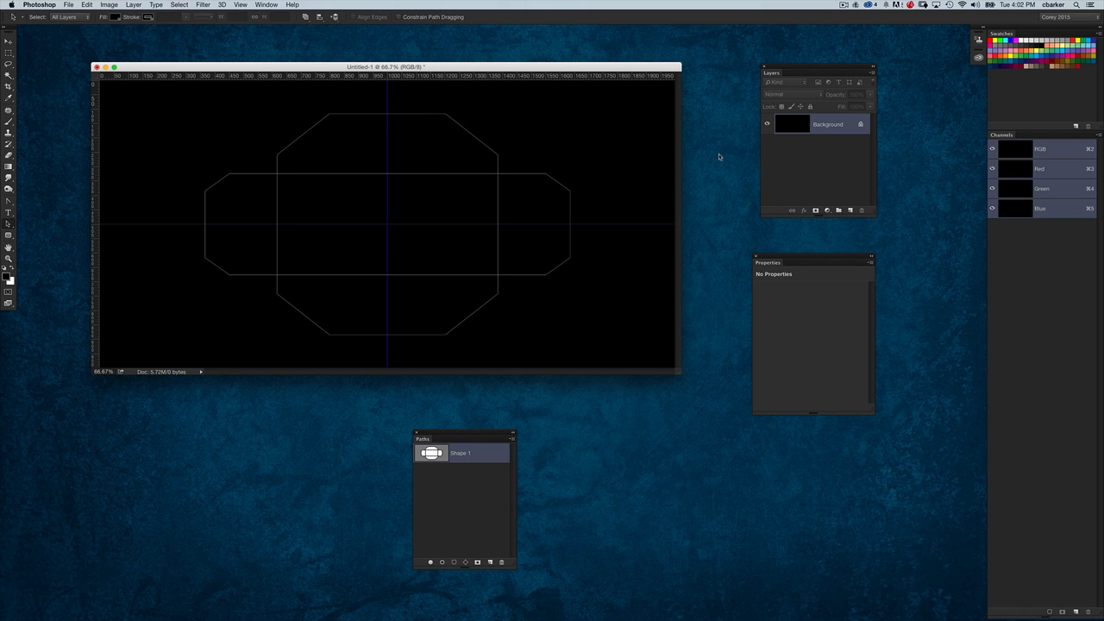
Step: Draw a rectangle path about 858 × 419 px around the overlap of the two shapes, using the Subtract Front Shape operation
click(474, 151)
click(473, 155)
click(8, 235)
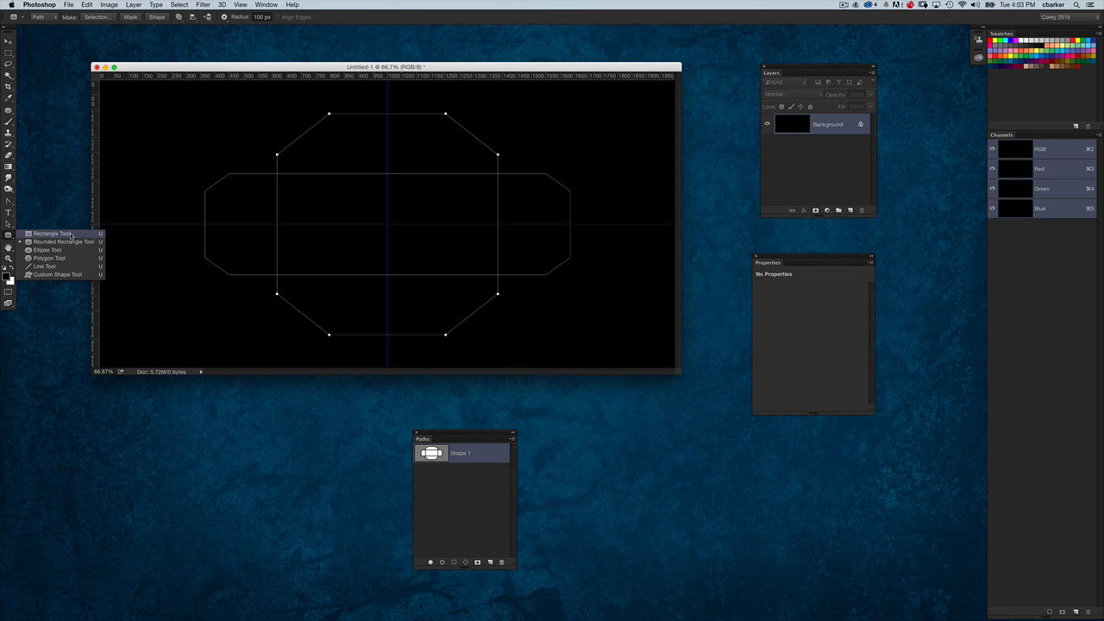
click(75, 235)
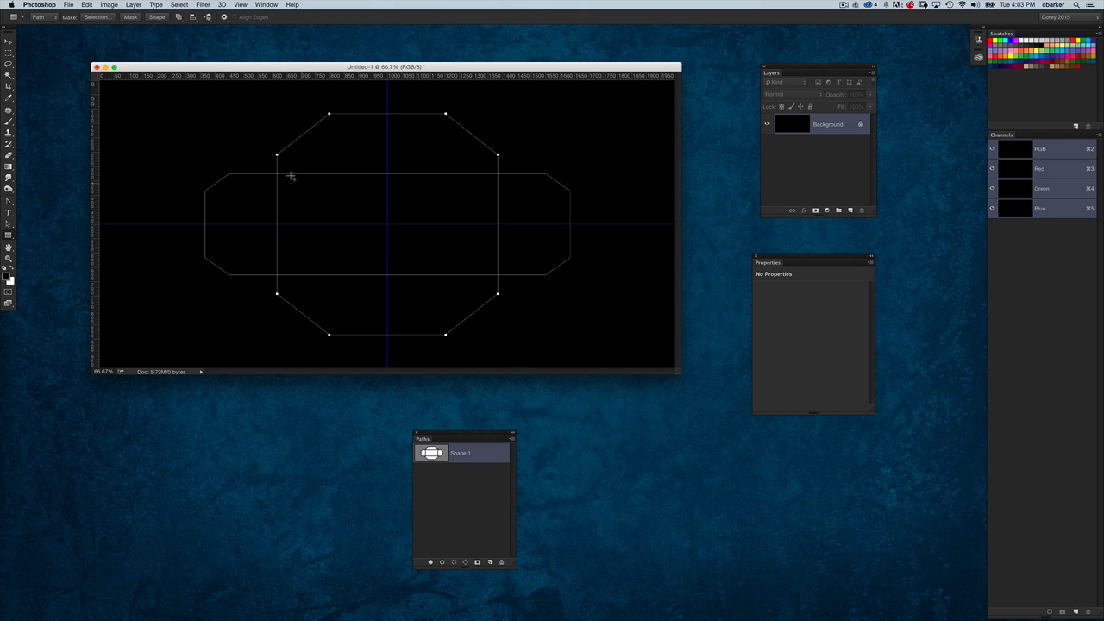
click(178, 18)
click(187, 126)
click(187, 126)
click(544, 323)
click(179, 17)
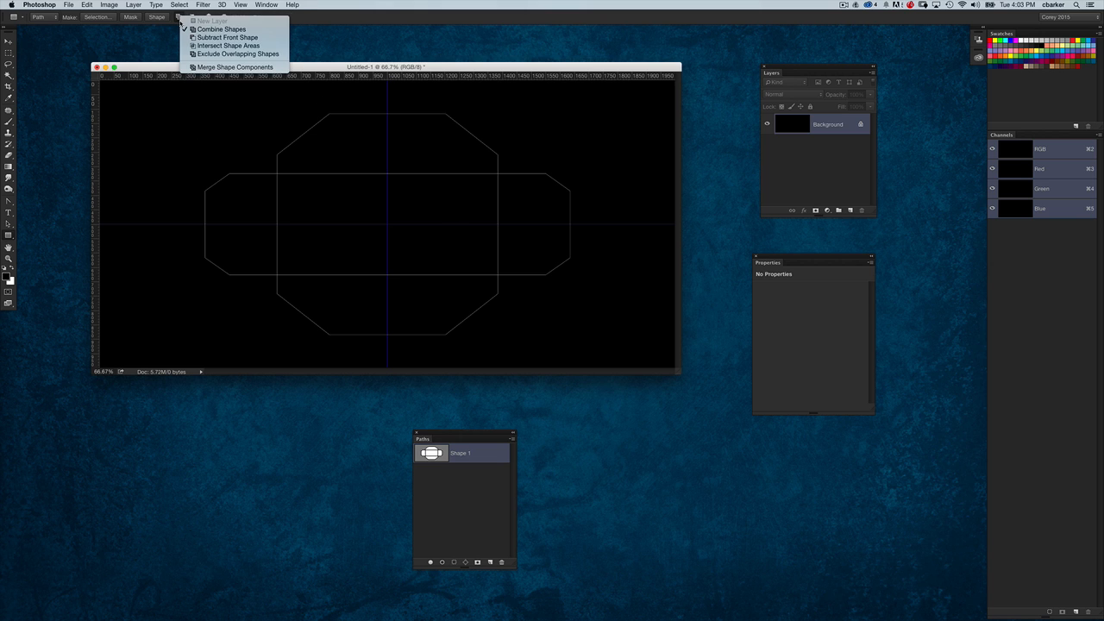
click(251, 39)
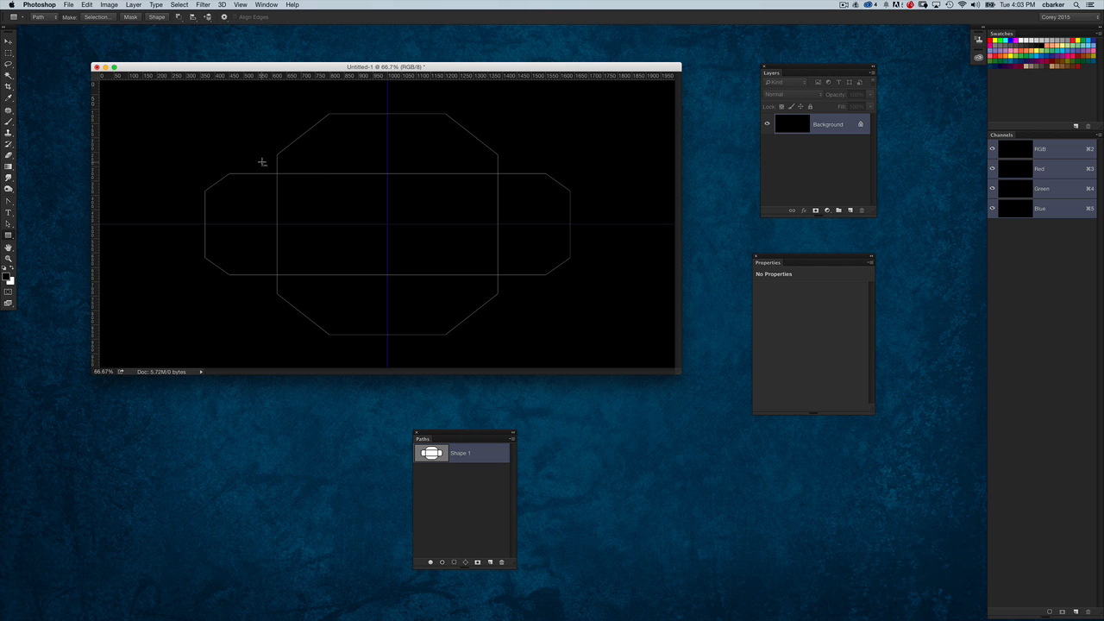
drag(263, 163, 423, 255)
drag(518, 287, 509, 282)
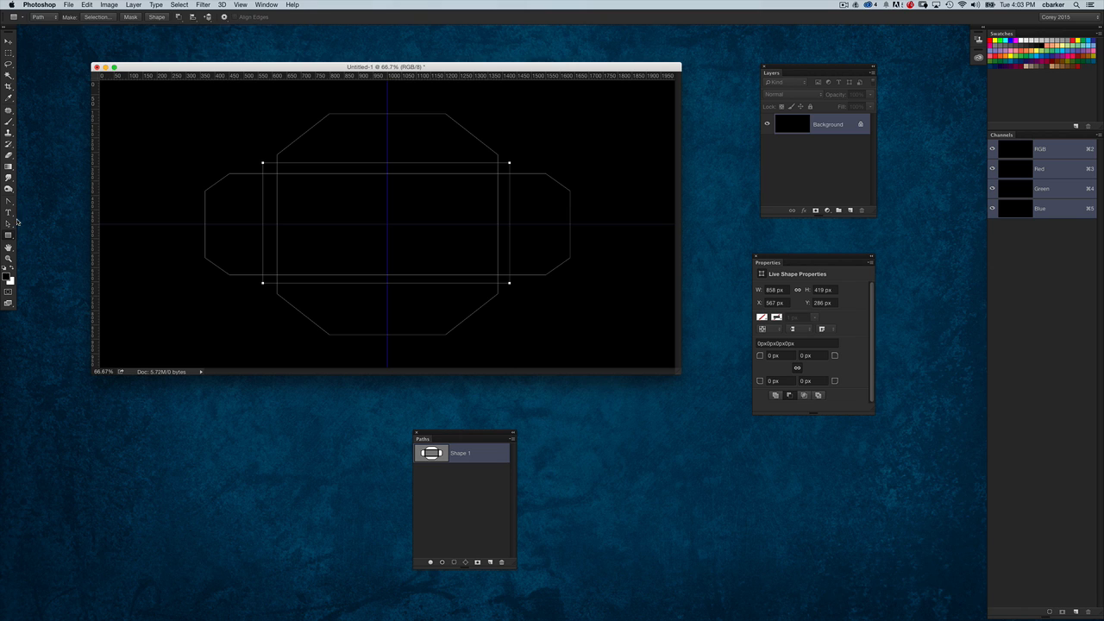
Step: Centre the subtracting rectangle on the guide intersection, placing it at X 571 px and Y about 291 px
click(10, 223)
click(313, 177)
click(316, 164)
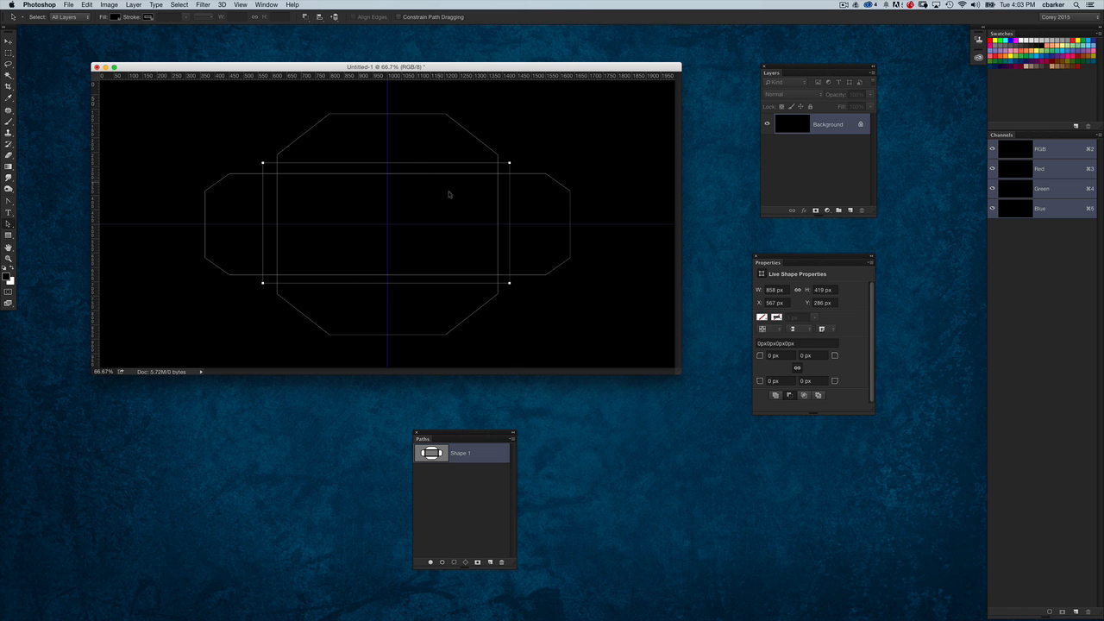
key(ctrl+t)
drag(466, 197, 471, 188)
key(Return)
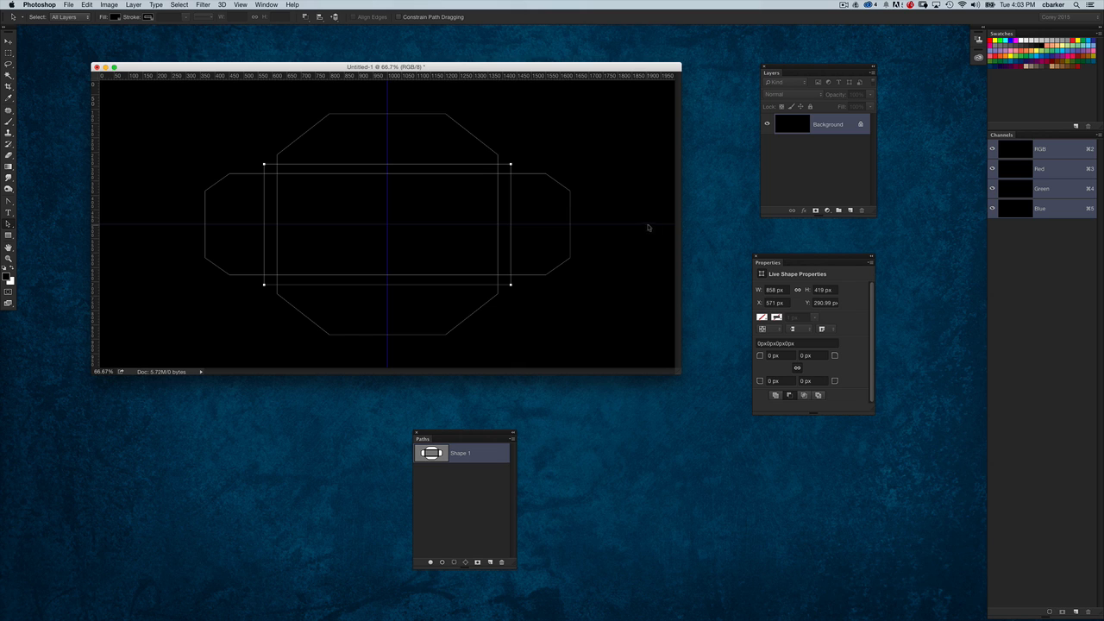
click(552, 140)
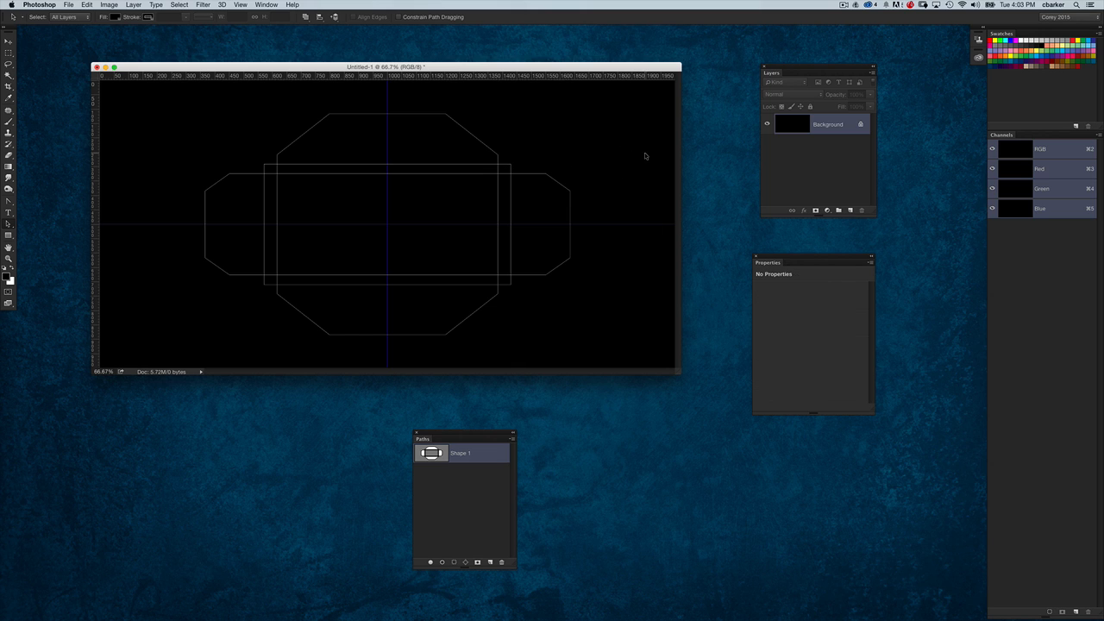
Step: Copy the octagon and the subtracting rectangle from Shape 1 and paste them into a new path
drag(535, 127, 477, 175)
drag(504, 426, 515, 417)
click(500, 553)
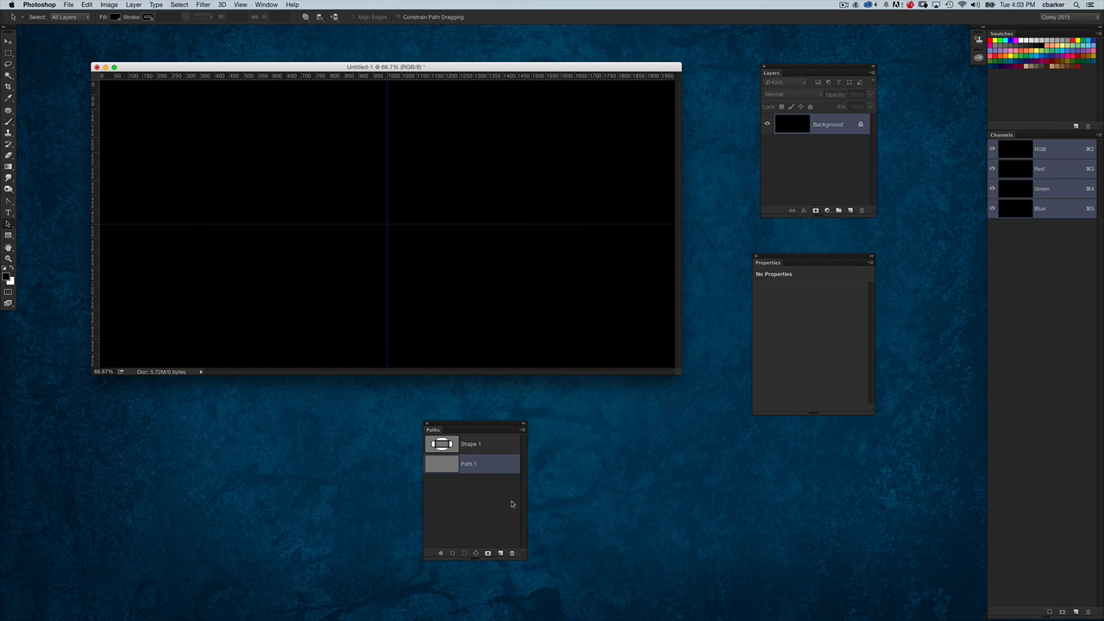
key(super+v)
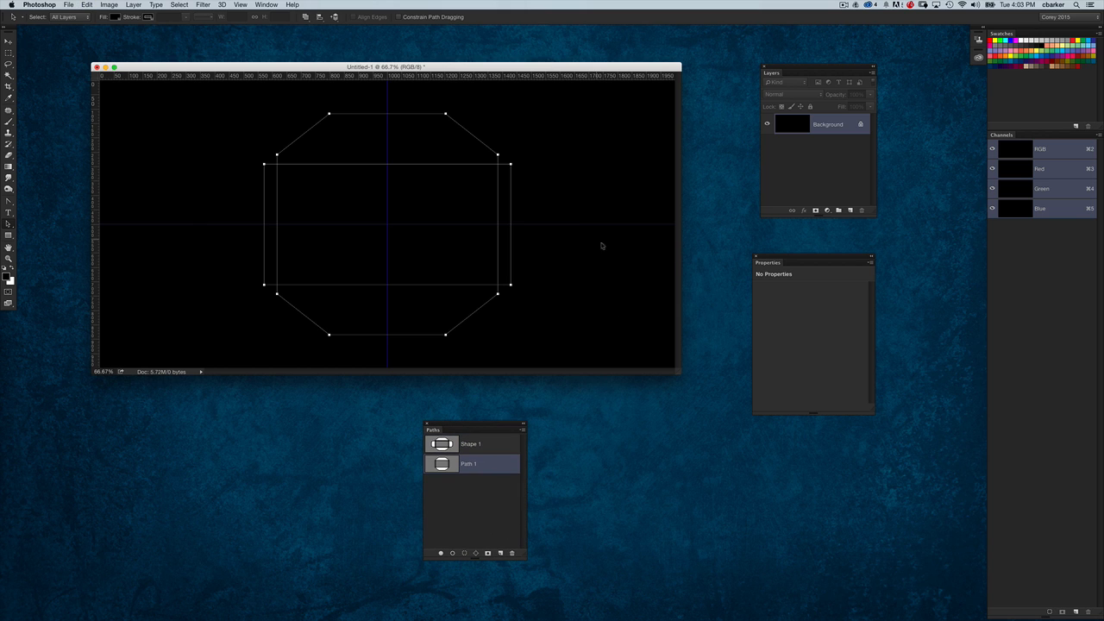
Step: Delete the octagon and the subtracting rectangle from Shape 1, keeping only the wide angular plate outline
click(504, 446)
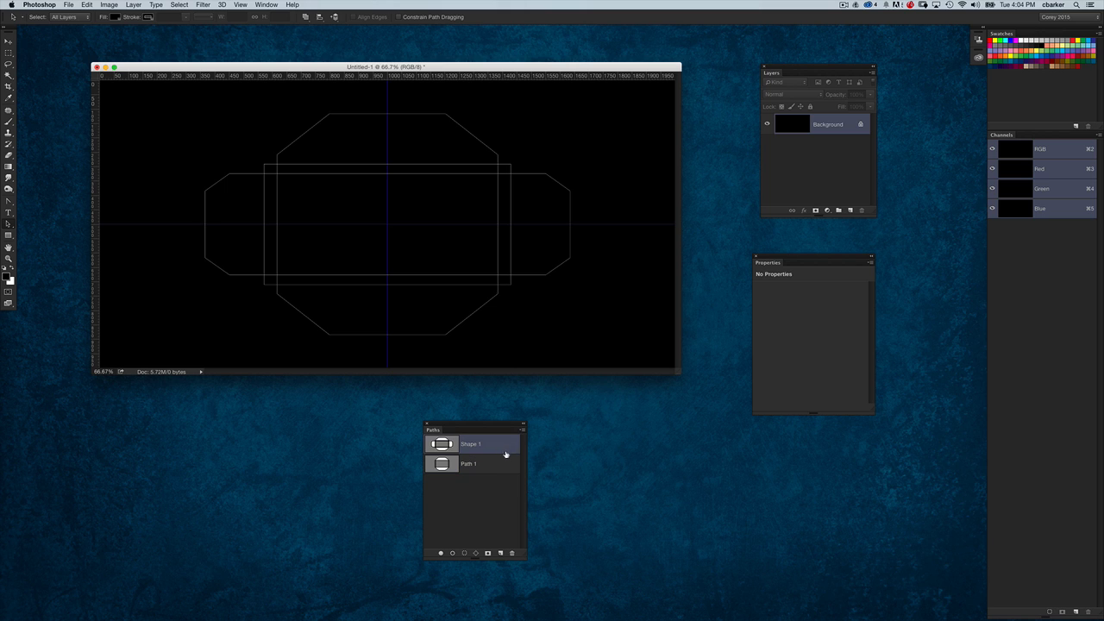
drag(553, 143, 492, 169)
key(Delete)
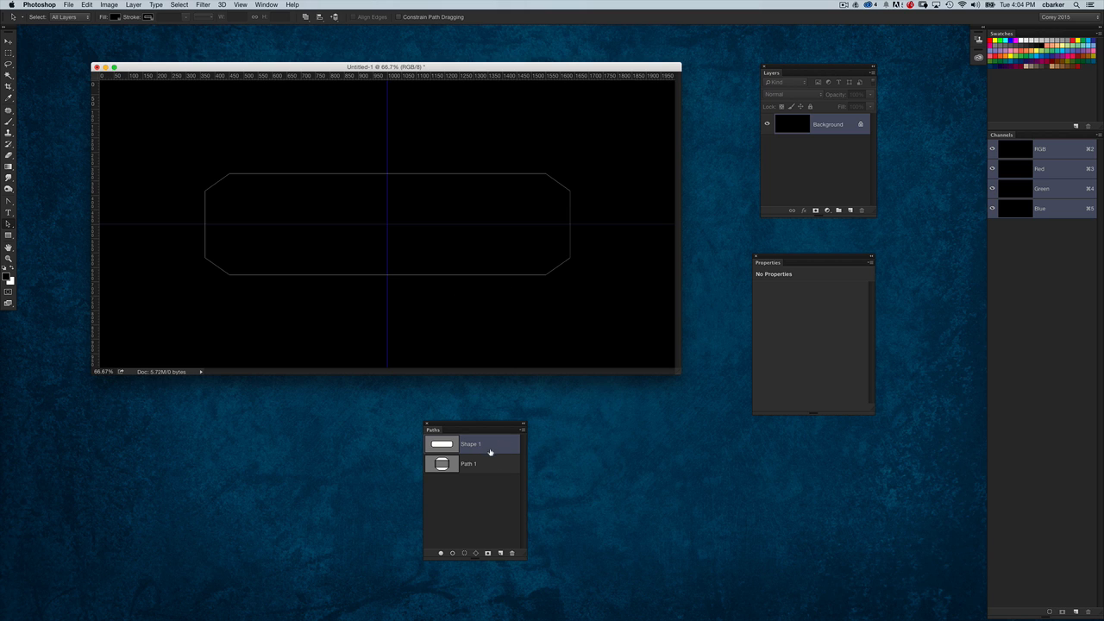
Step: Review the new octagon-and-rectangle path and make Shape 1 the active path again
click(491, 467)
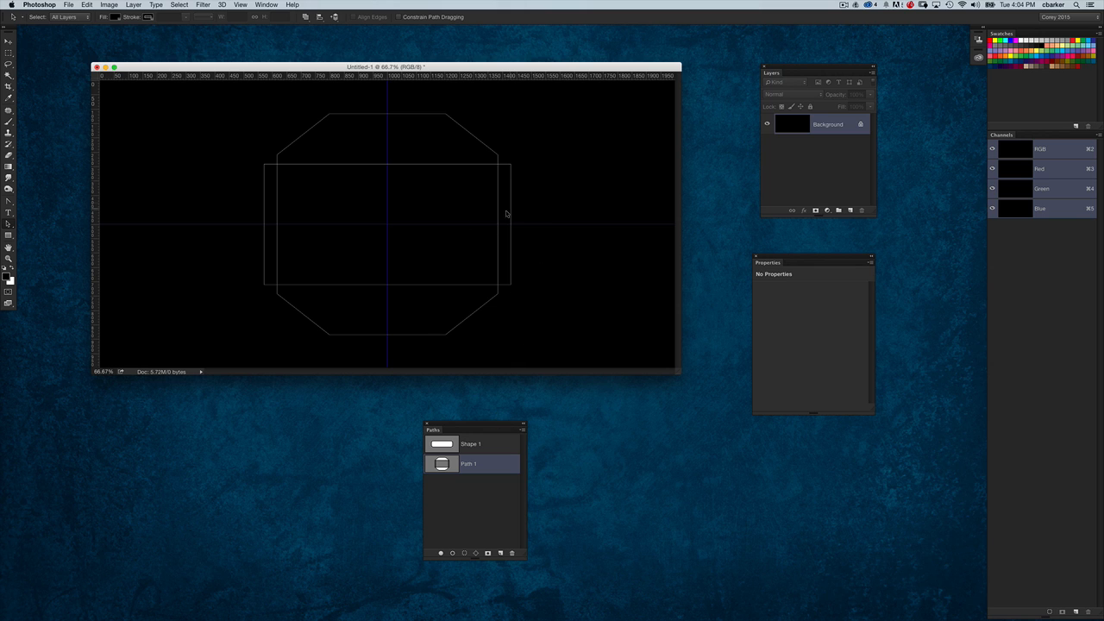
click(509, 215)
click(498, 444)
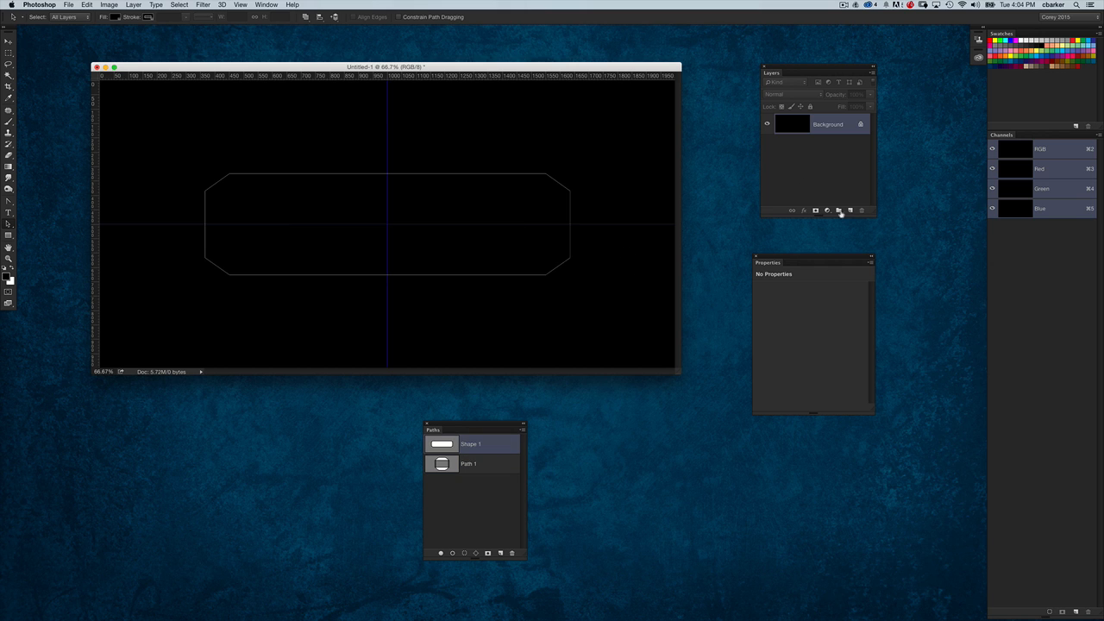
drag(817, 257, 827, 264)
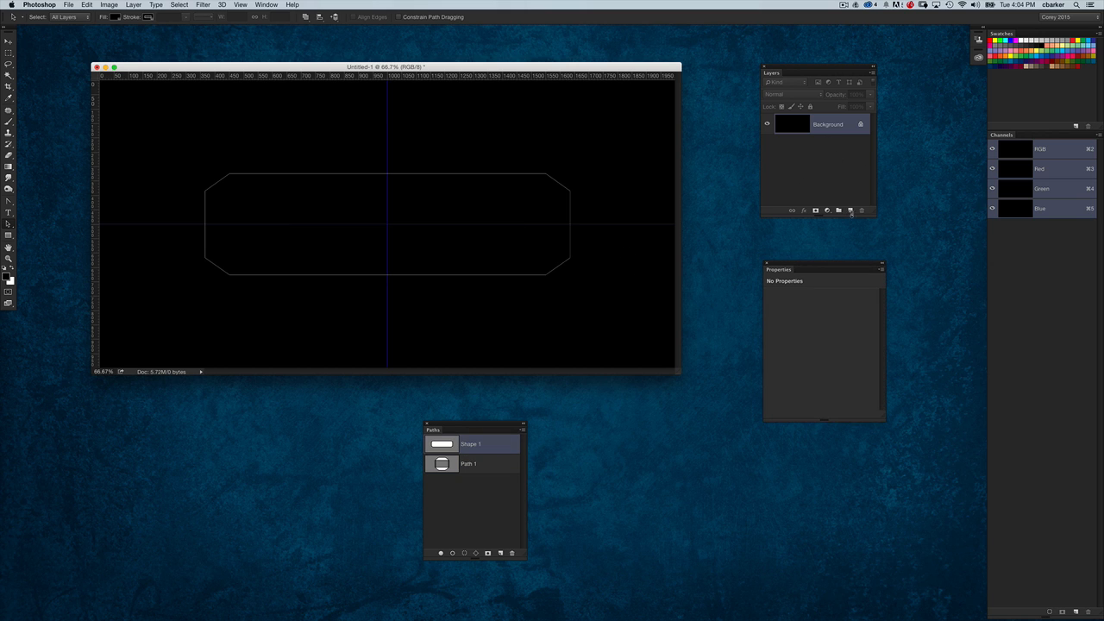
Step: Add a new layer above the background and fill it with 50% Gray
click(851, 210)
key(shift+F5)
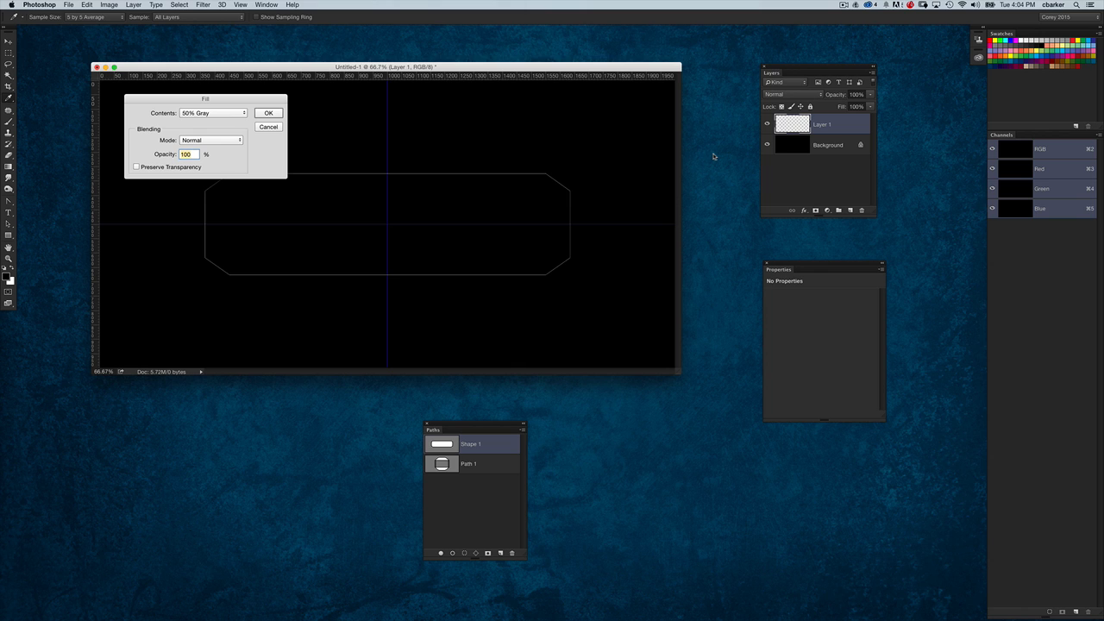
key(Return)
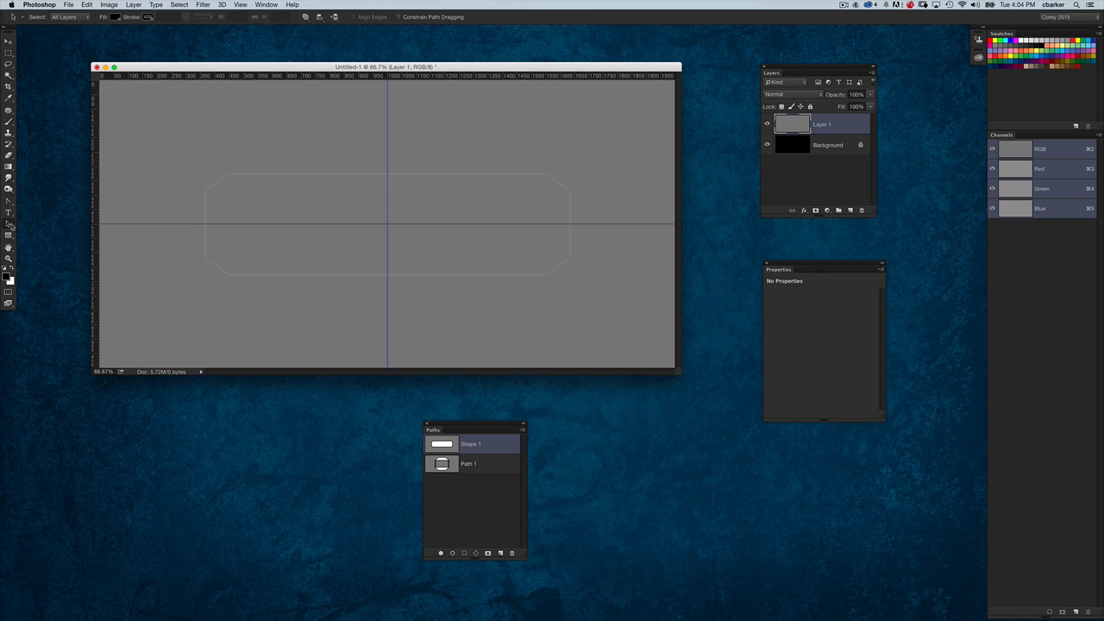
Step: Create a 3D extrusion of the gray layer from the wide angular plate path
click(448, 217)
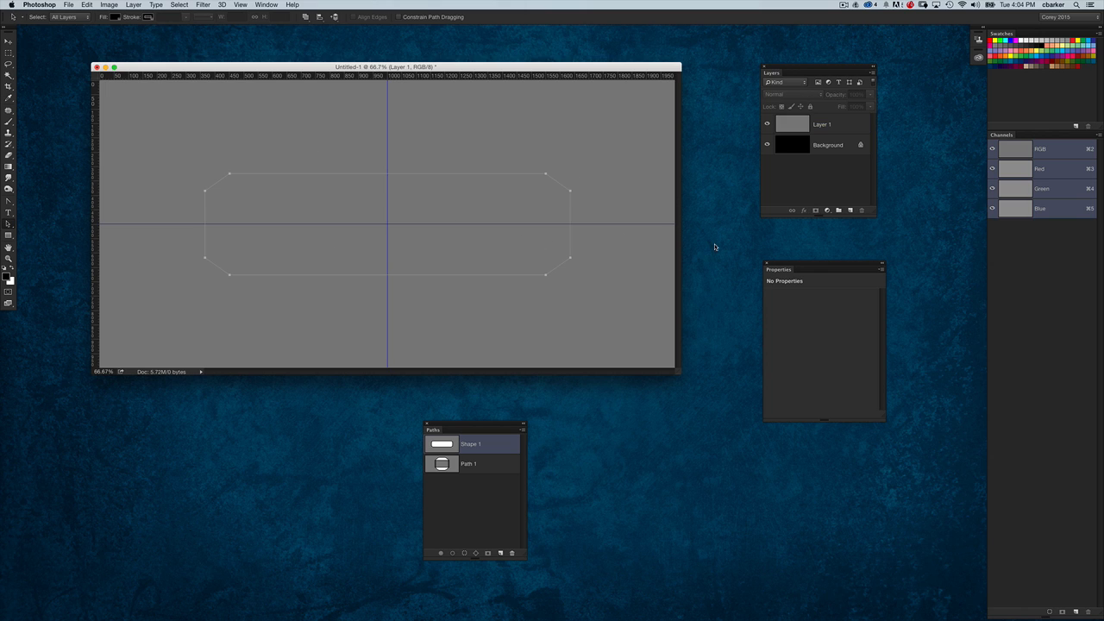
click(797, 133)
click(241, 4)
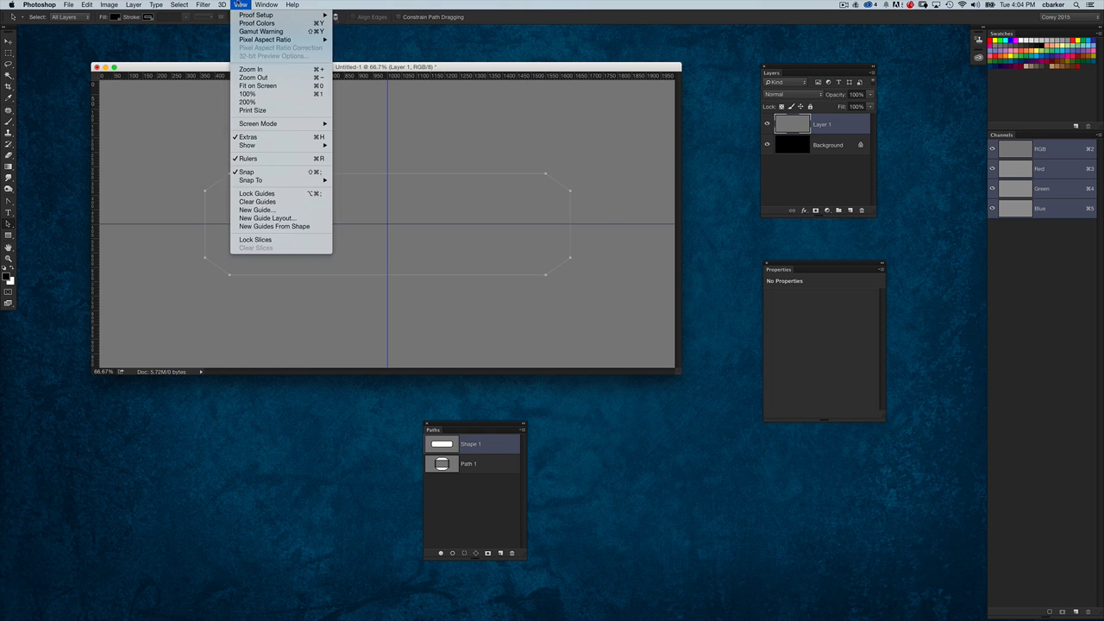
click(502, 360)
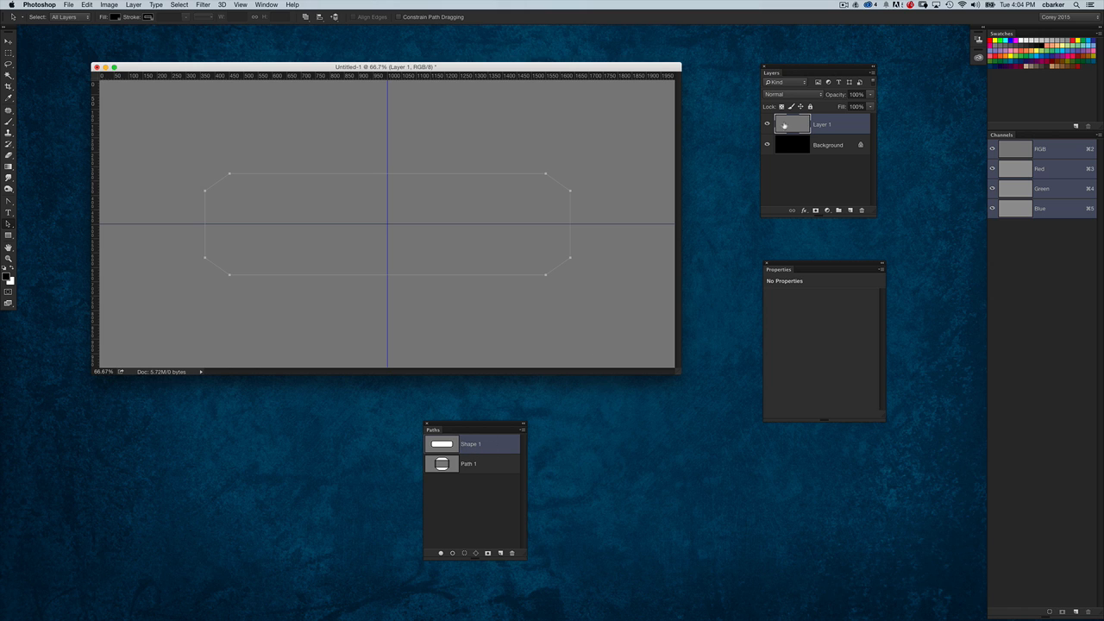
drag(809, 68, 801, 71)
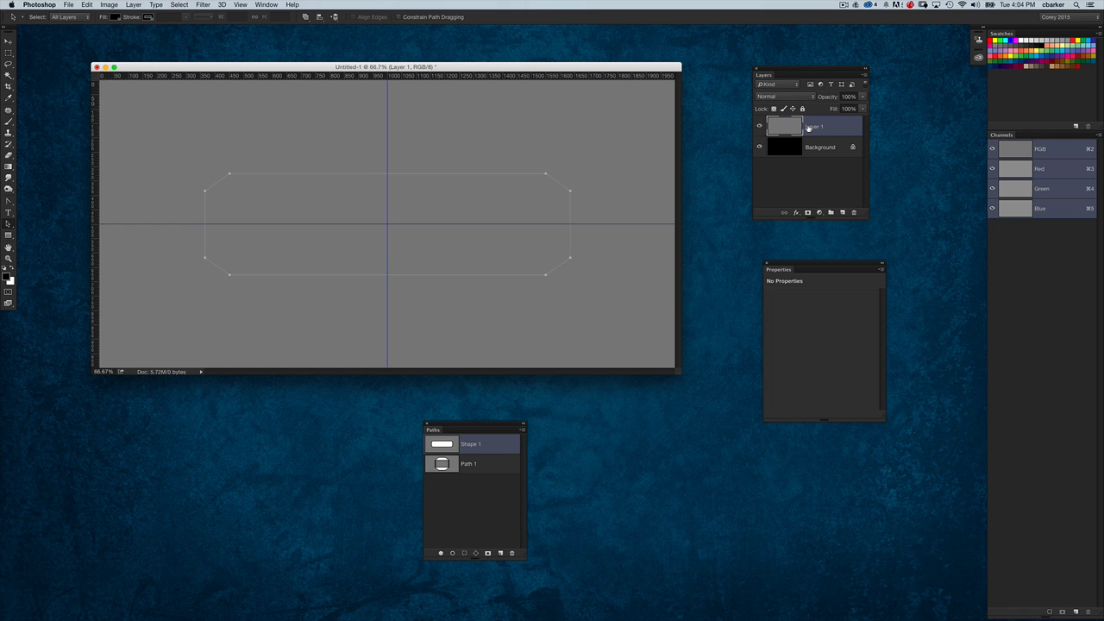
click(222, 5)
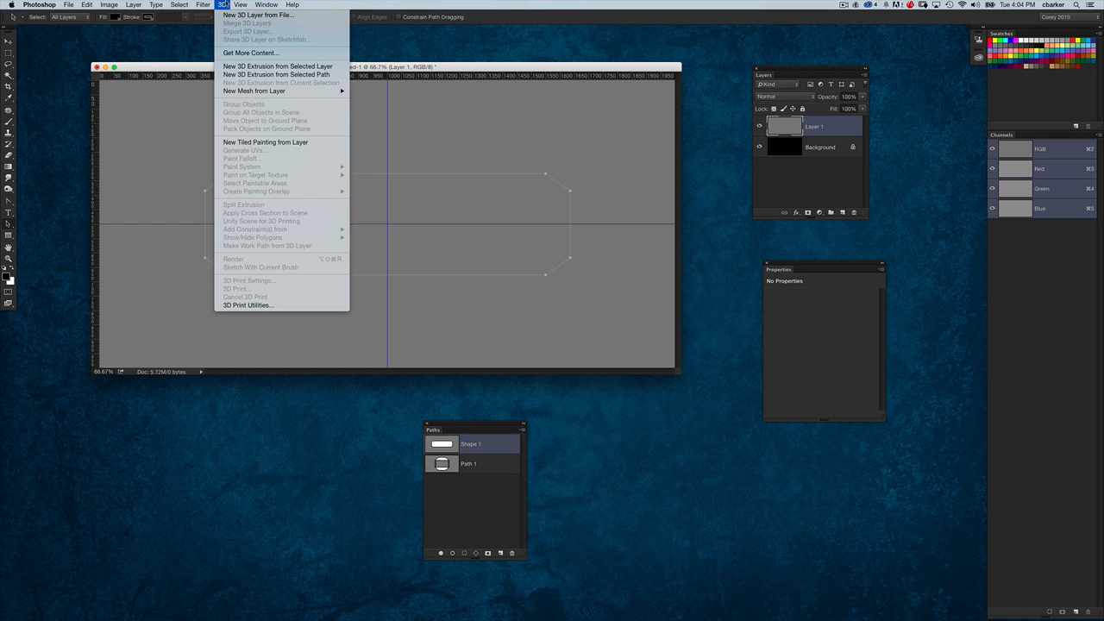
click(322, 76)
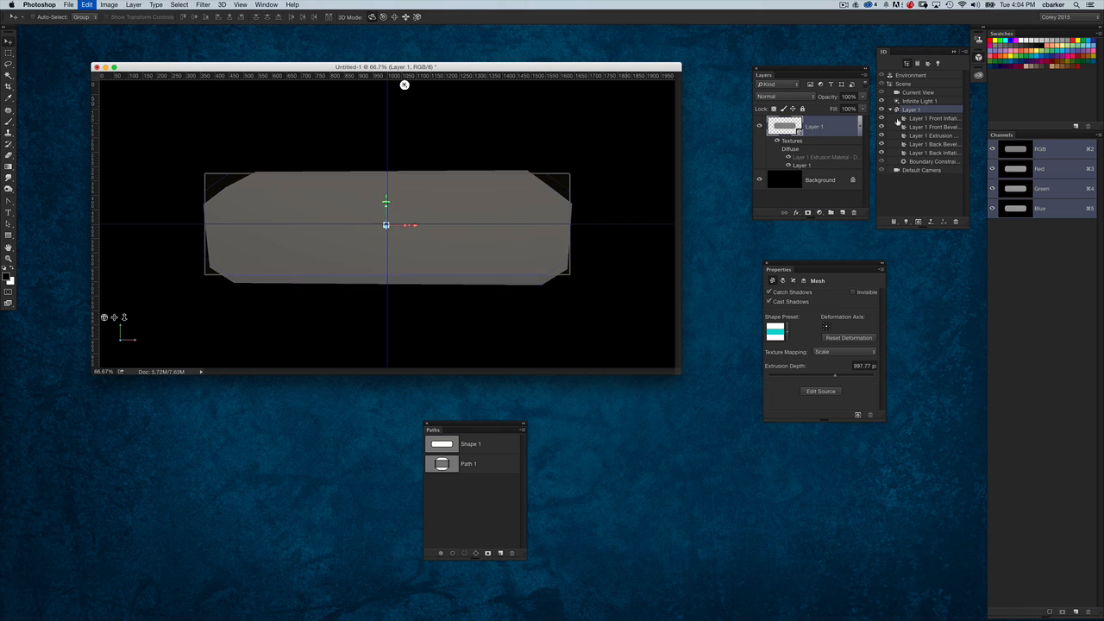
Step: Set the extrusion depth of the plate mesh to 750 px
click(917, 92)
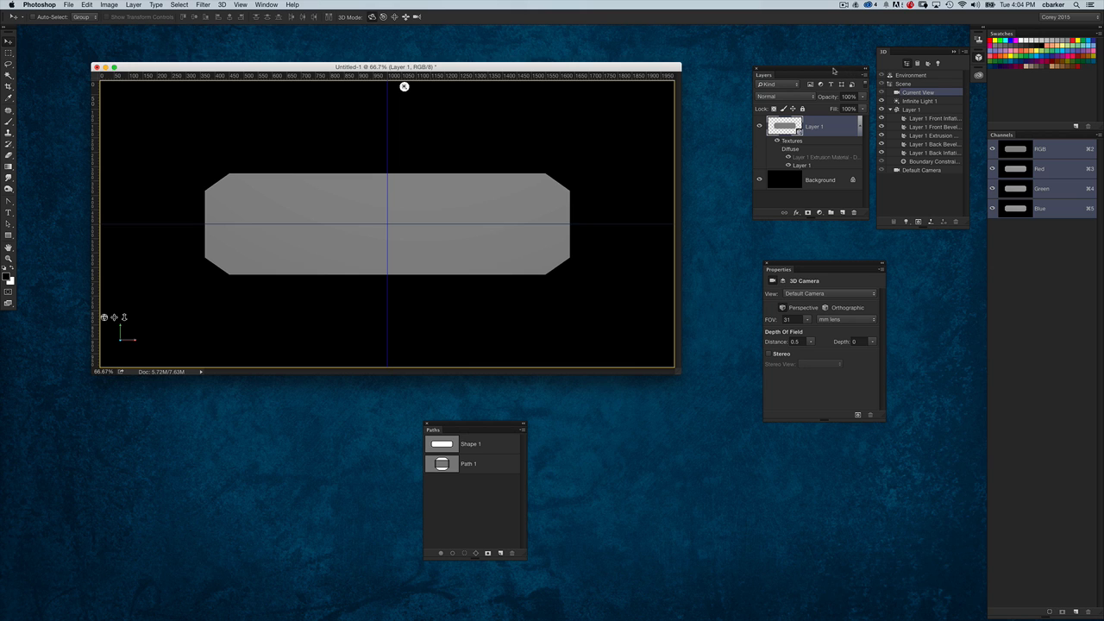
drag(830, 70, 828, 69)
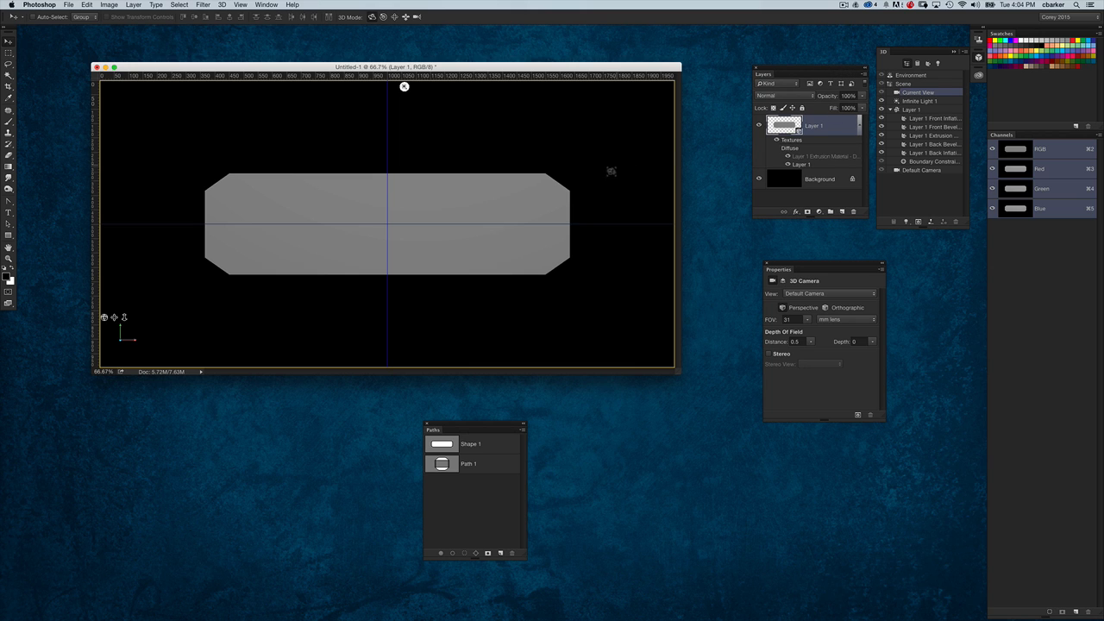
mouse_move(612, 199)
mouse_down()
mouse_move(568, 211)
mouse_move(636, 177)
mouse_move(518, 178)
mouse_move(571, 197)
mouse_move(574, 181)
mouse_move(524, 187)
mouse_move(554, 199)
mouse_move(395, 210)
mouse_move(646, 198)
mouse_move(506, 197)
mouse_move(463, 211)
mouse_move(552, 192)
mouse_move(522, 205)
mouse_move(547, 195)
mouse_move(537, 199)
mouse_move(617, 203)
mouse_up()
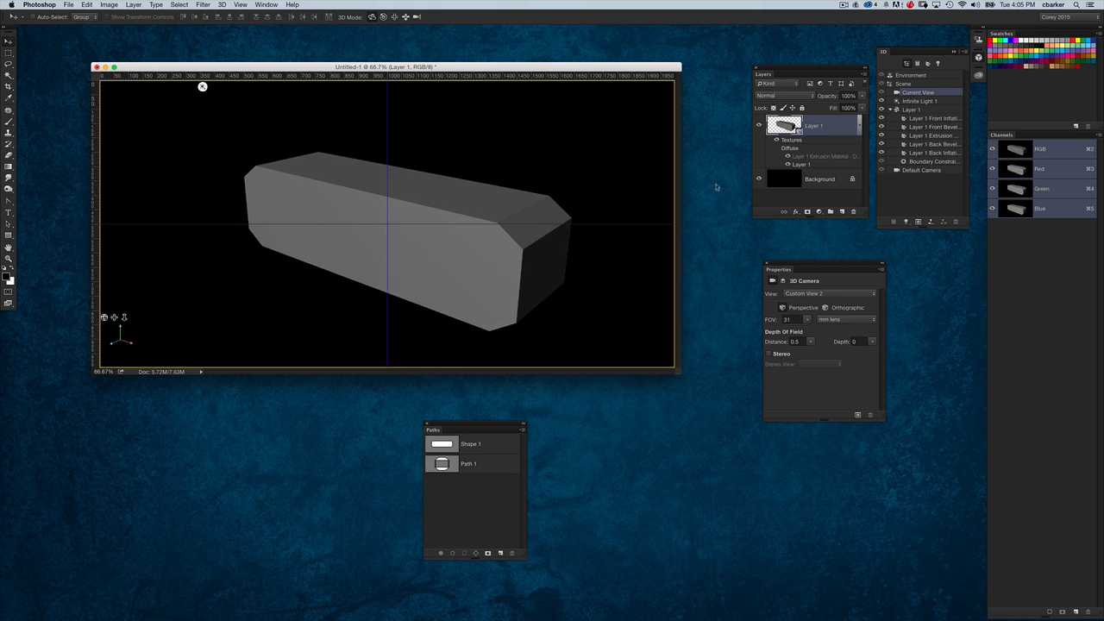
click(910, 109)
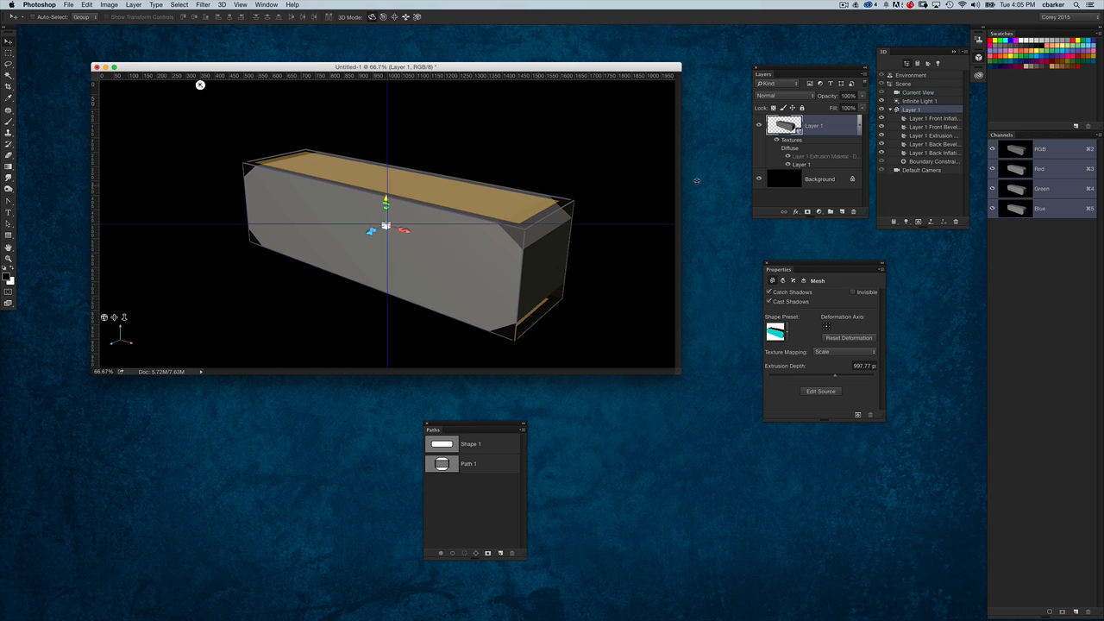
drag(800, 266, 783, 275)
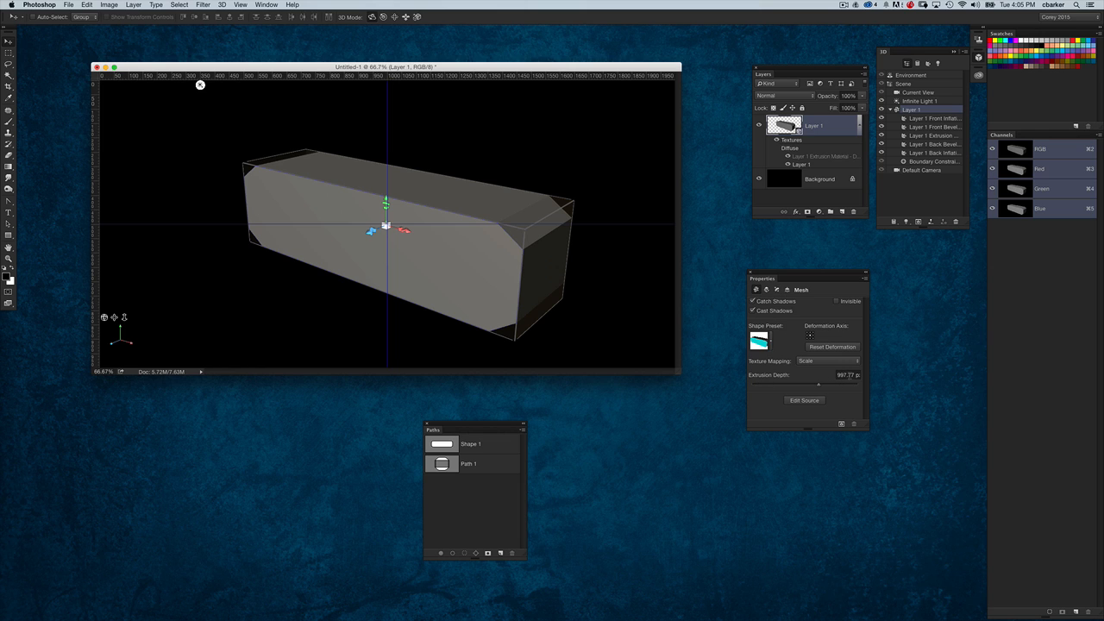
click(846, 375)
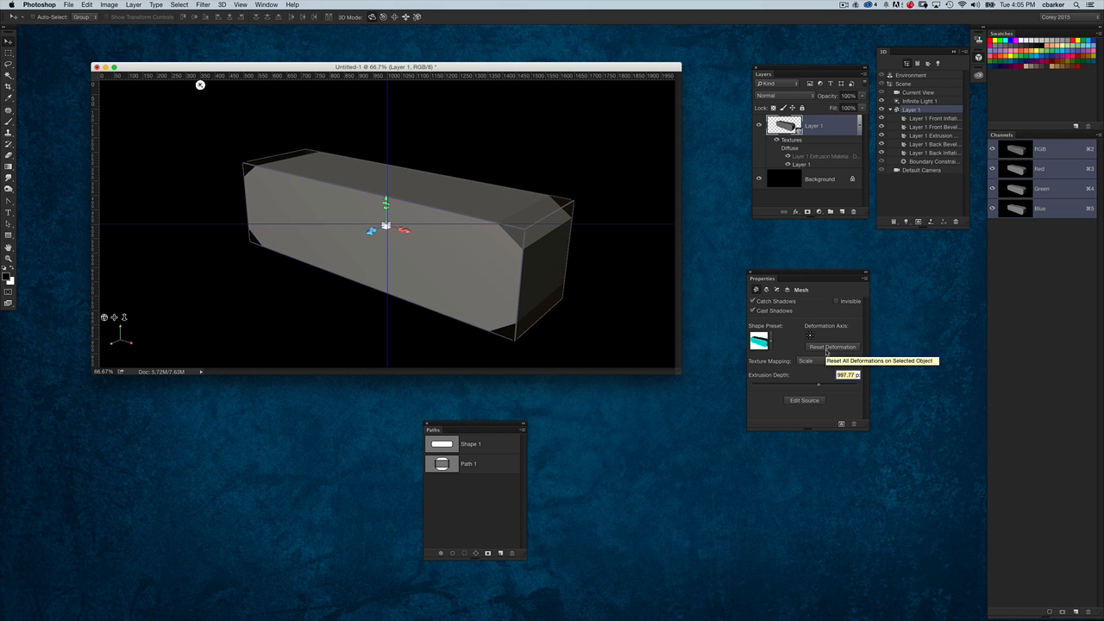
text(750)
key(Return)
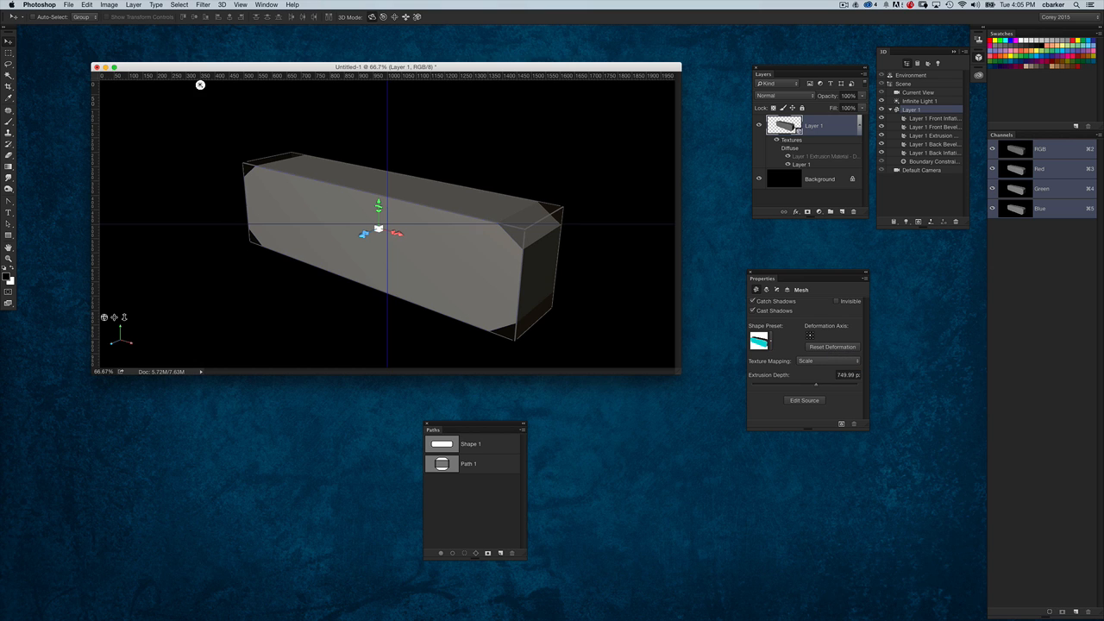
Step: Orbit the camera to examine the shortened extrusion, and return to the default camera view
click(612, 237)
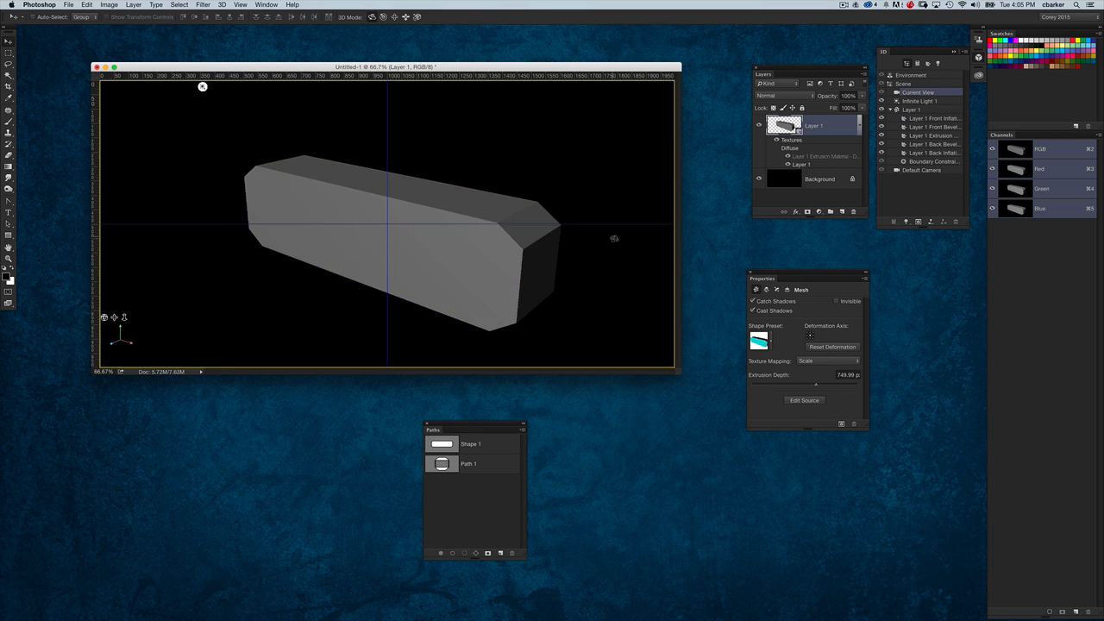
drag(630, 220, 601, 207)
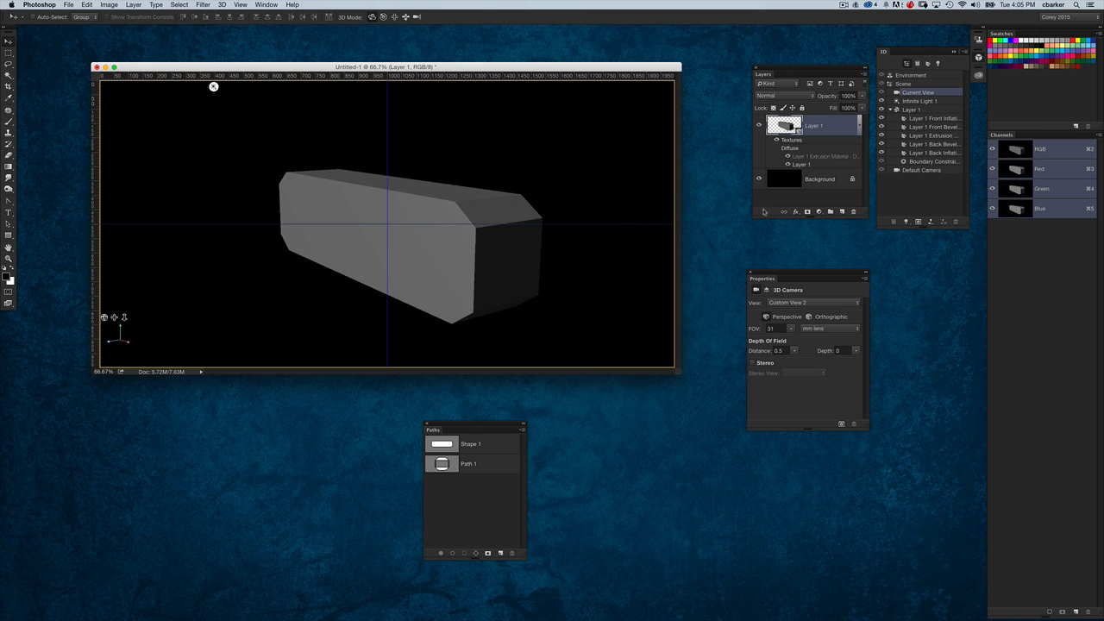
click(430, 185)
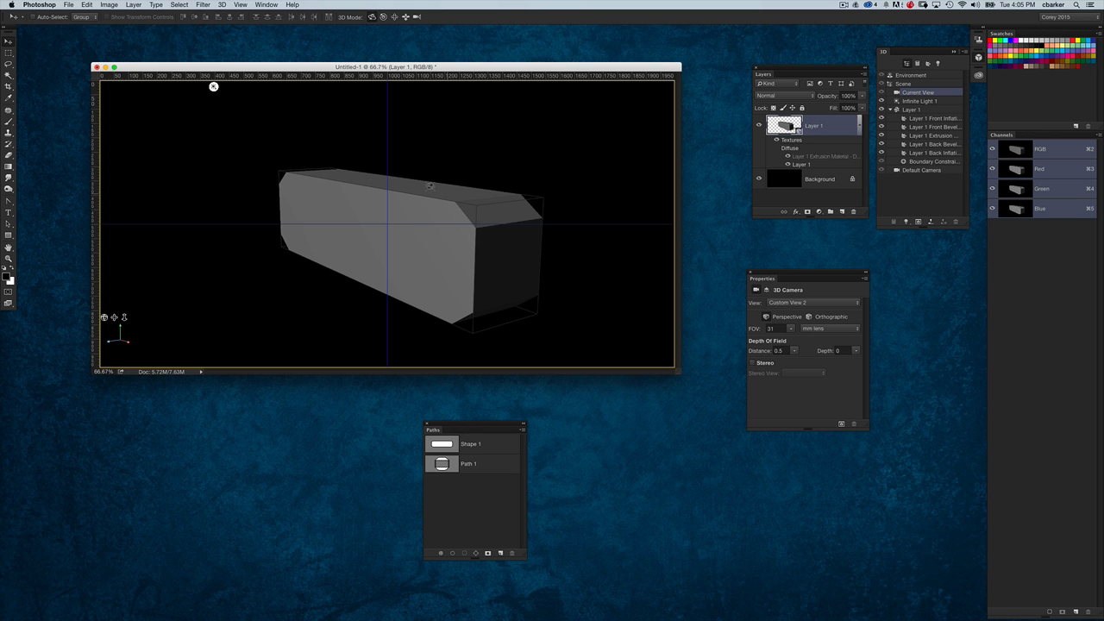
click(914, 171)
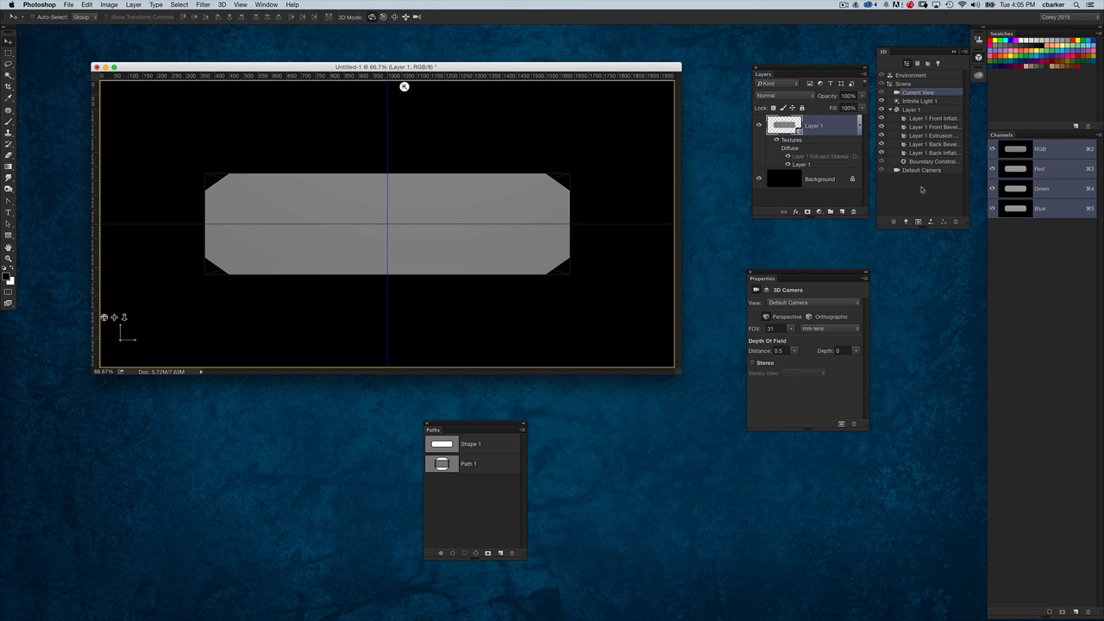
Step: Try rotating the extruded mesh itself rather than the camera, and undo the rotation
click(915, 93)
click(911, 110)
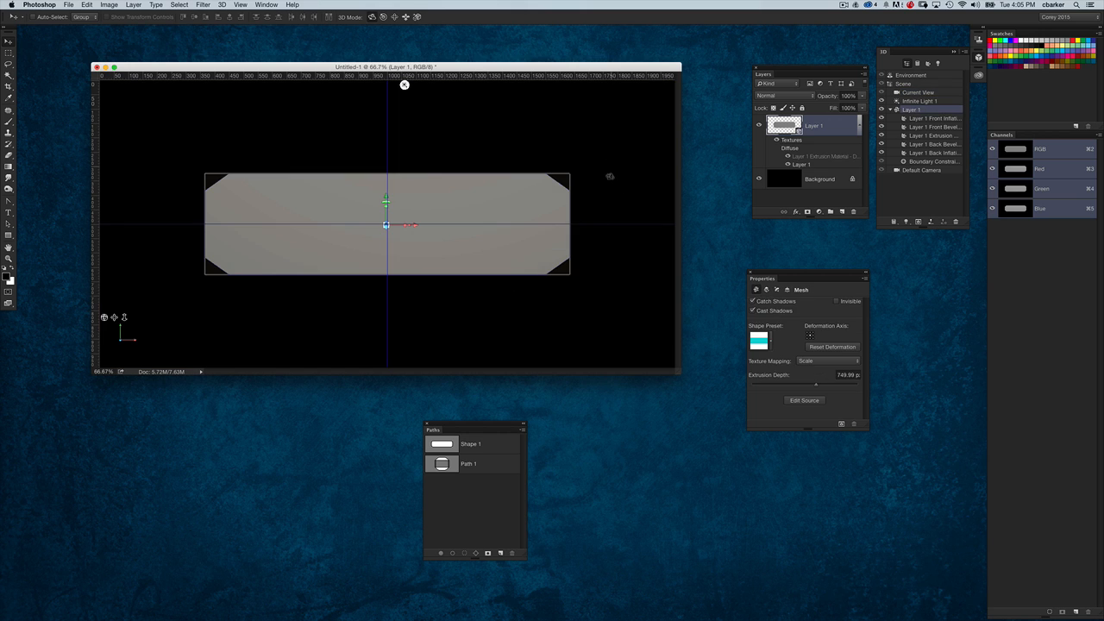
drag(604, 201, 517, 276)
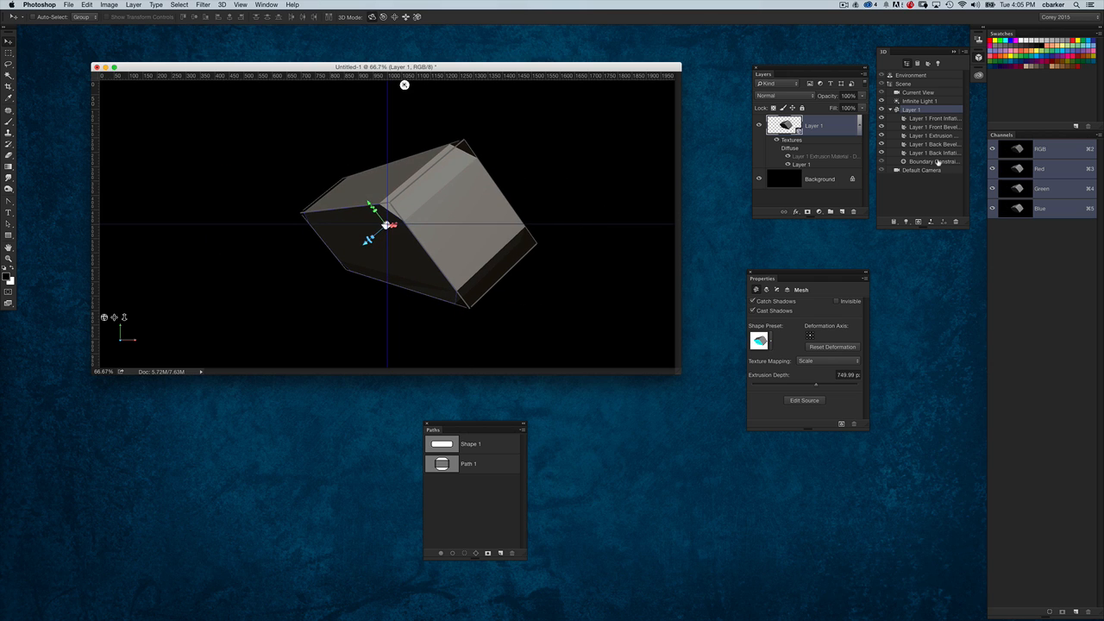
click(917, 92)
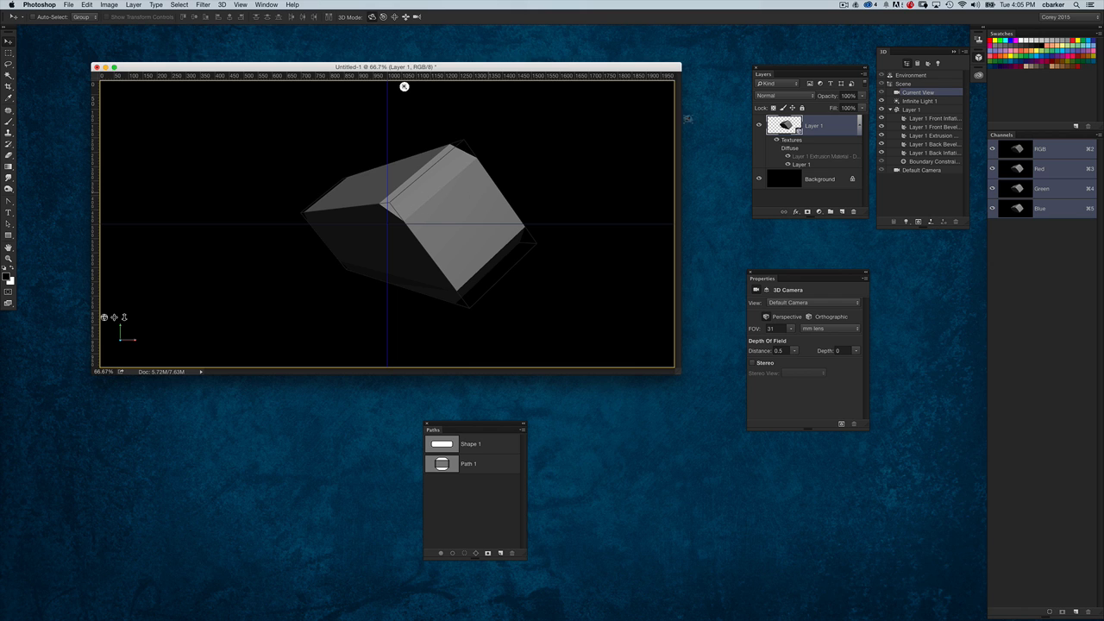
key(super+z)
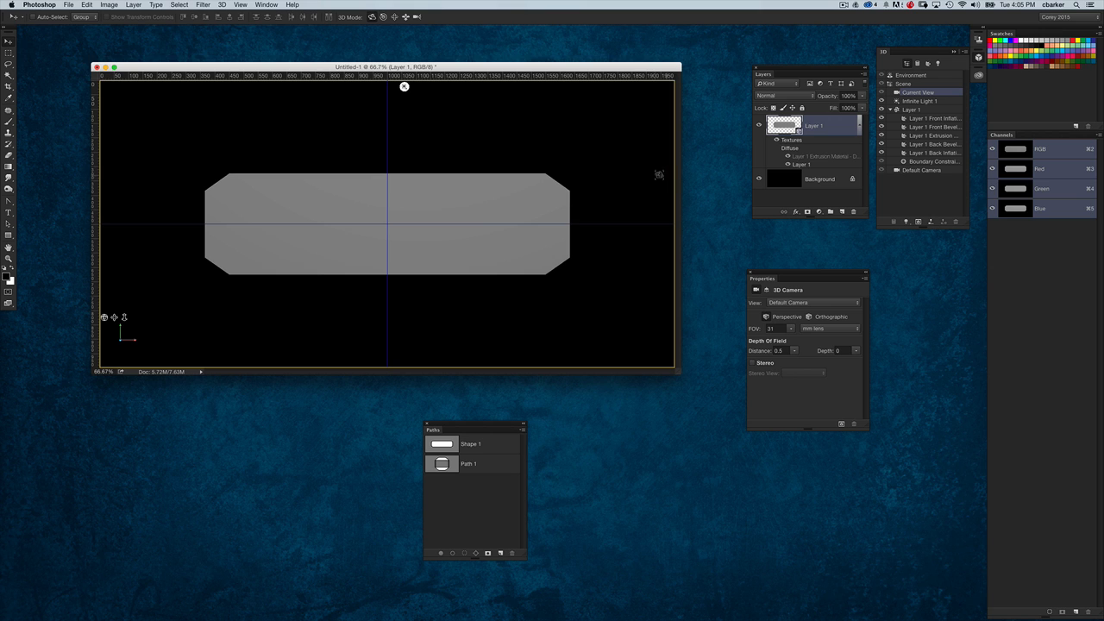
Step: Select the extruded mesh and rearrange the floating panels, placing the widened 3D scene list beside the mesh properties
click(520, 225)
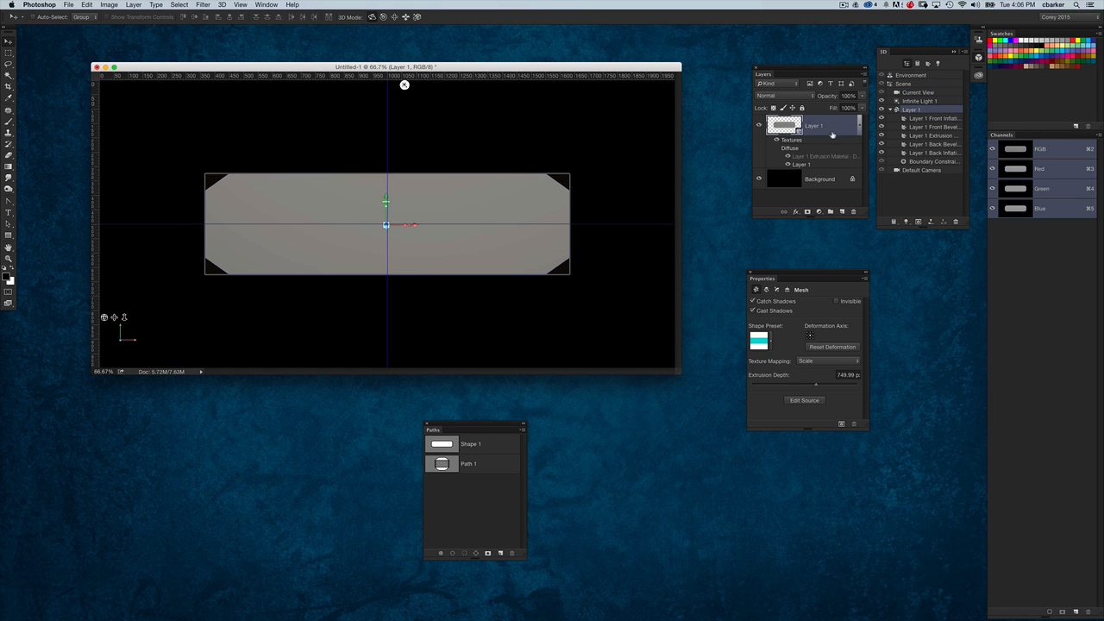
drag(783, 273, 756, 254)
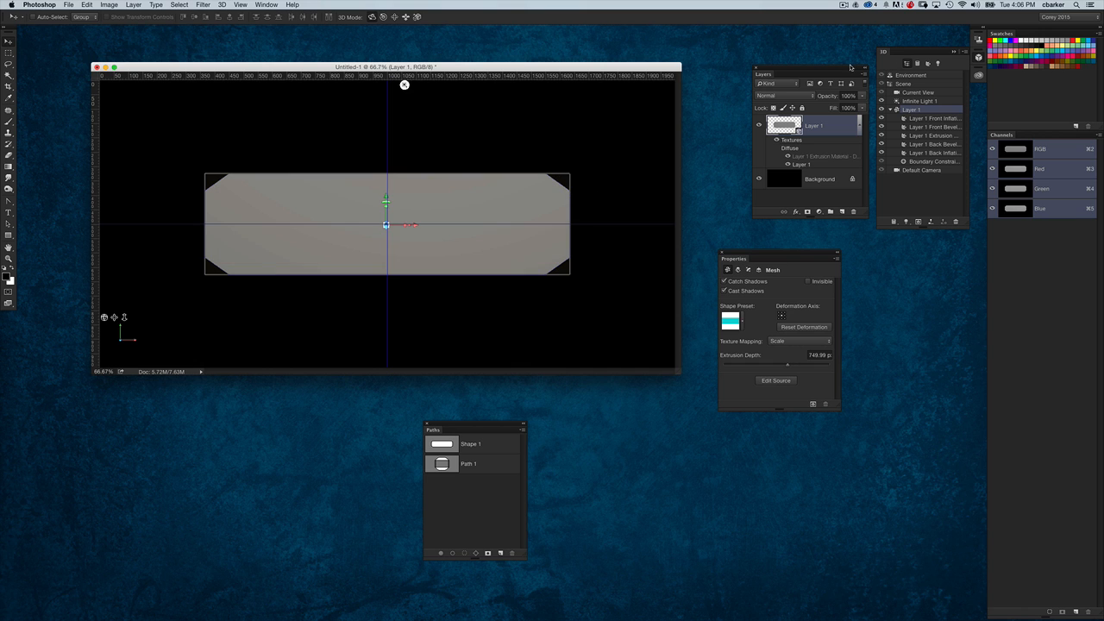
drag(849, 66, 984, 360)
drag(894, 54, 722, 60)
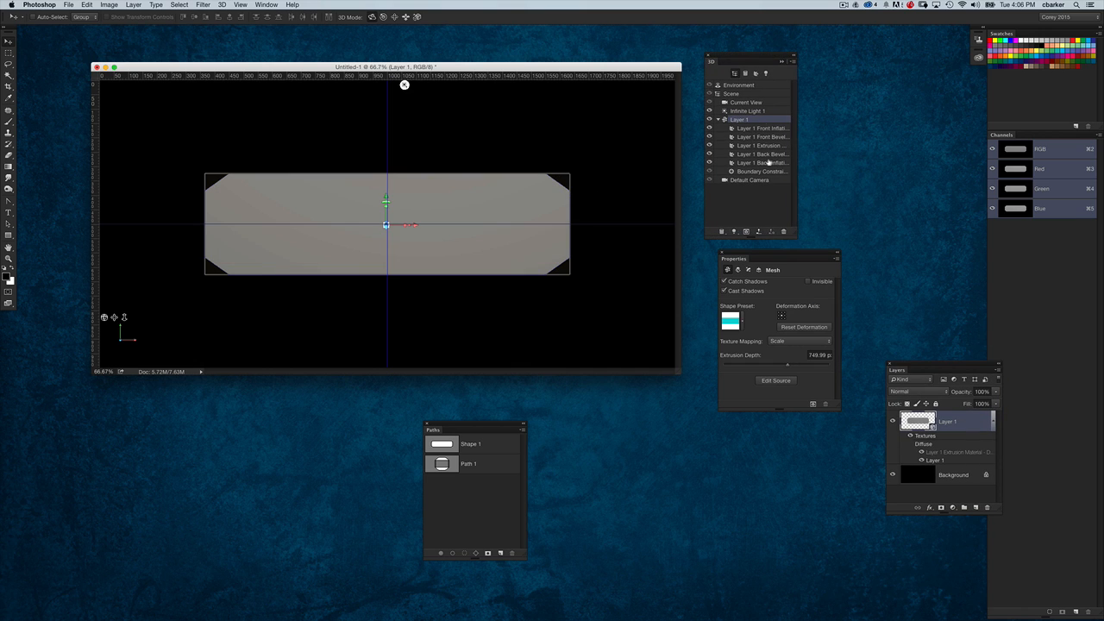
drag(794, 234, 900, 46)
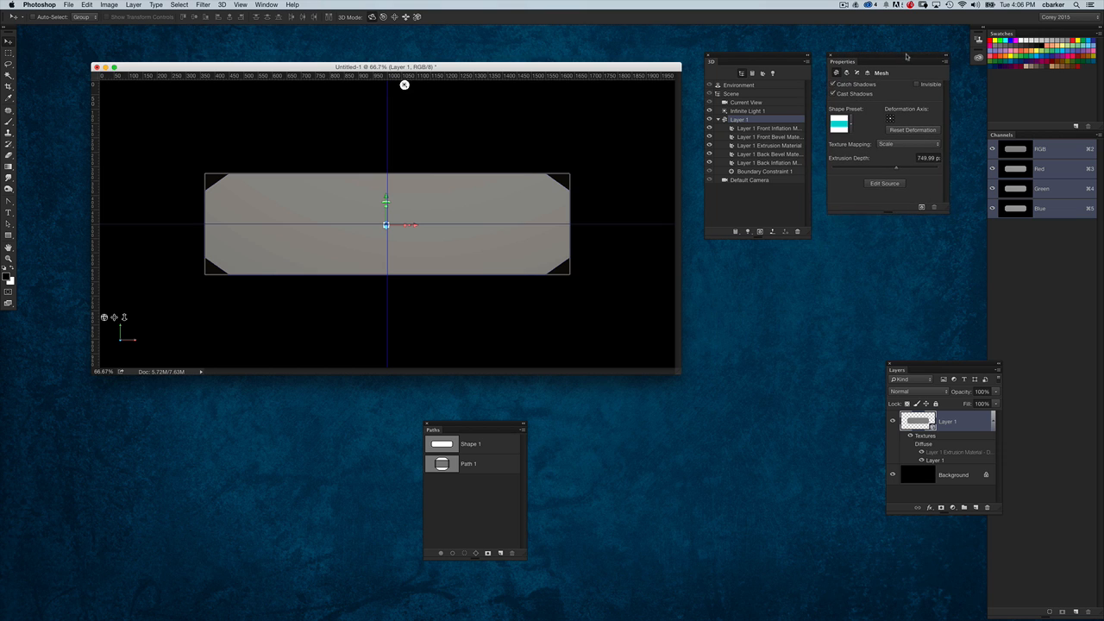
Step: Set the bevel width of the mesh's front cap to 25%
click(857, 72)
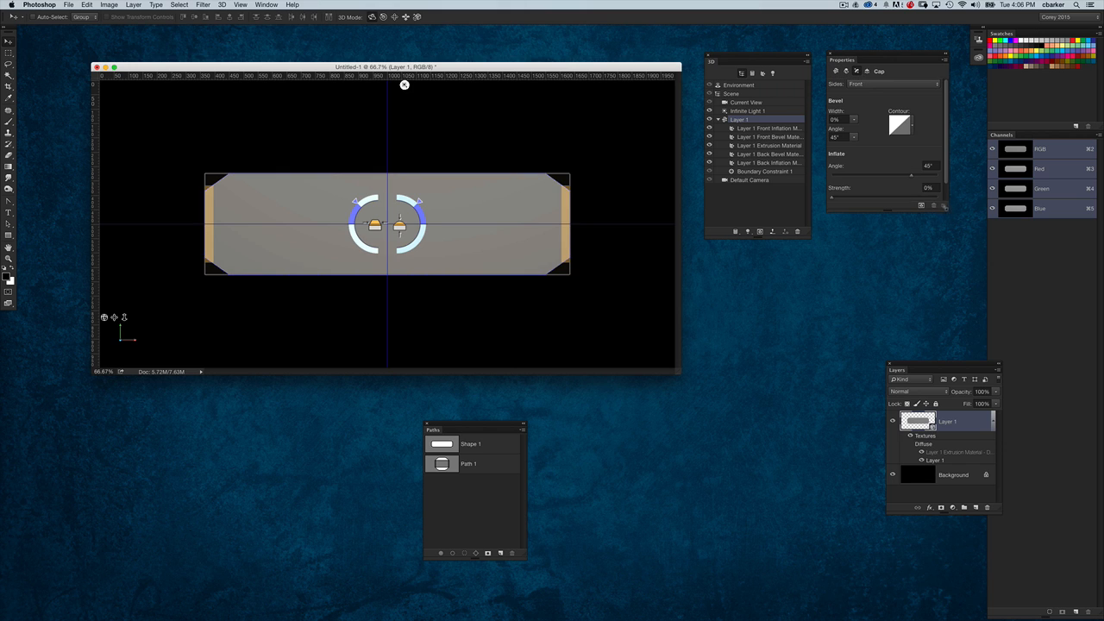
drag(943, 207, 938, 285)
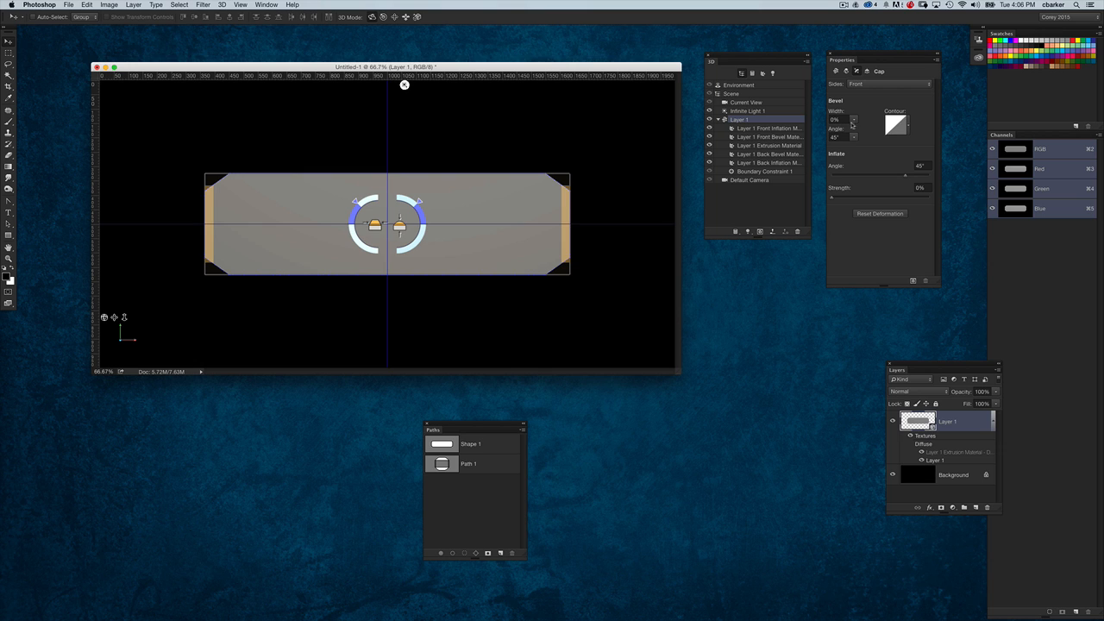
click(854, 120)
drag(855, 130, 866, 131)
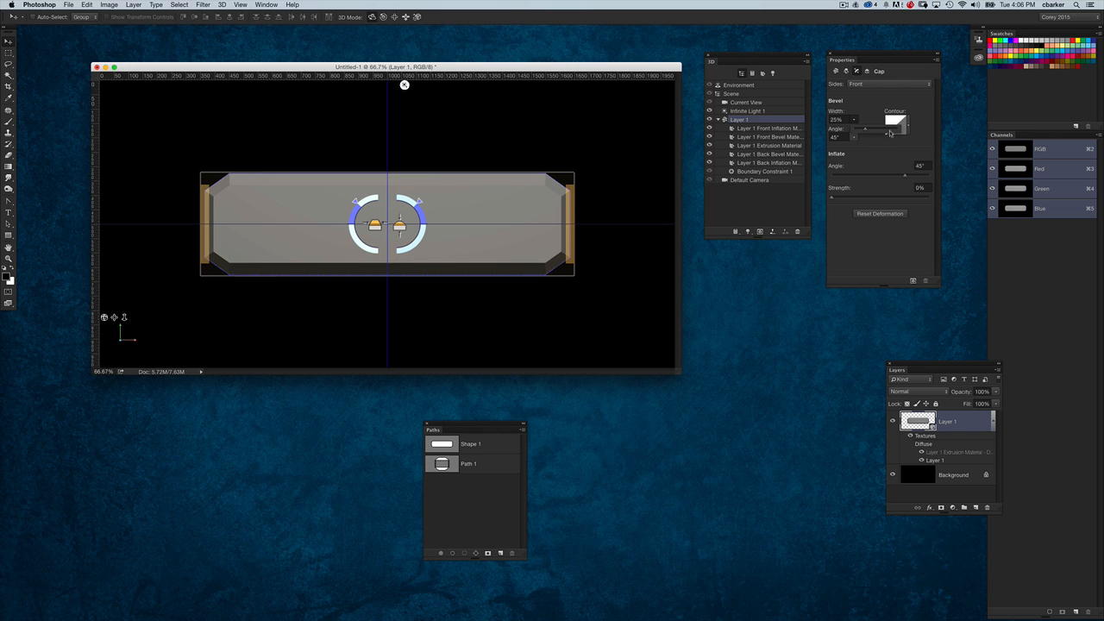
click(874, 111)
Step: Start a custom contour for the front bevel by adding two points along the curve and making them corner points
click(898, 127)
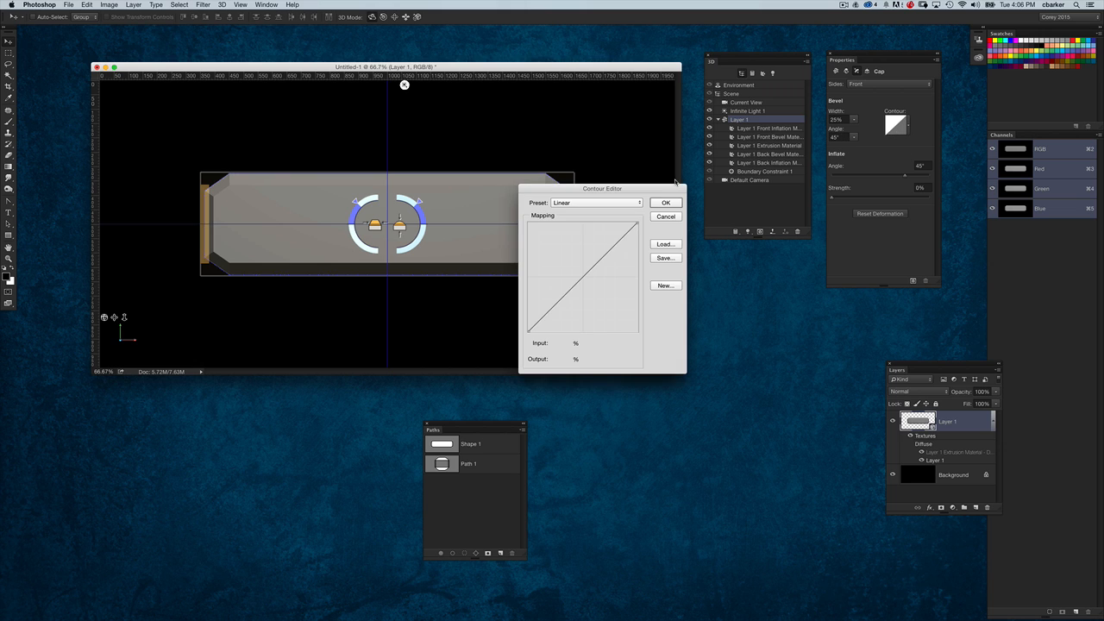
drag(663, 192, 779, 217)
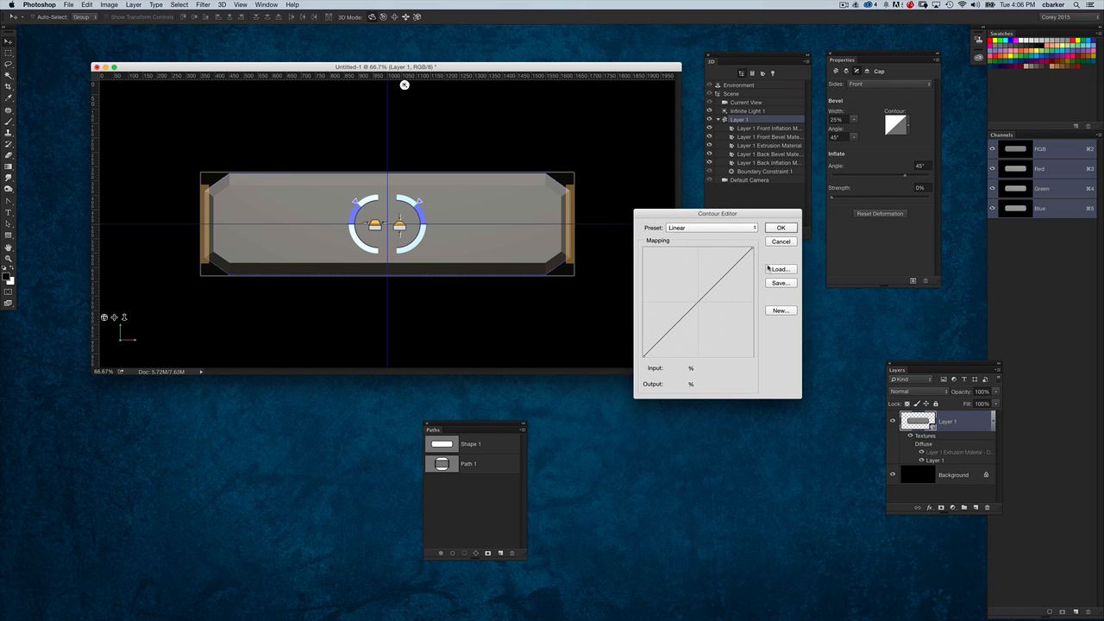
click(675, 324)
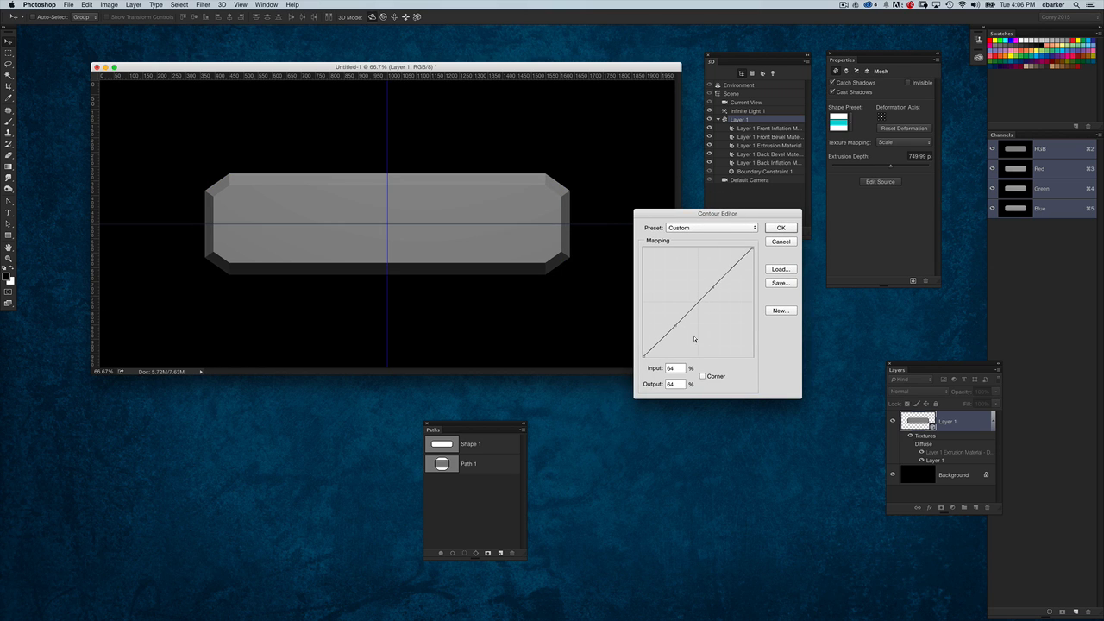
click(702, 376)
click(709, 377)
click(702, 377)
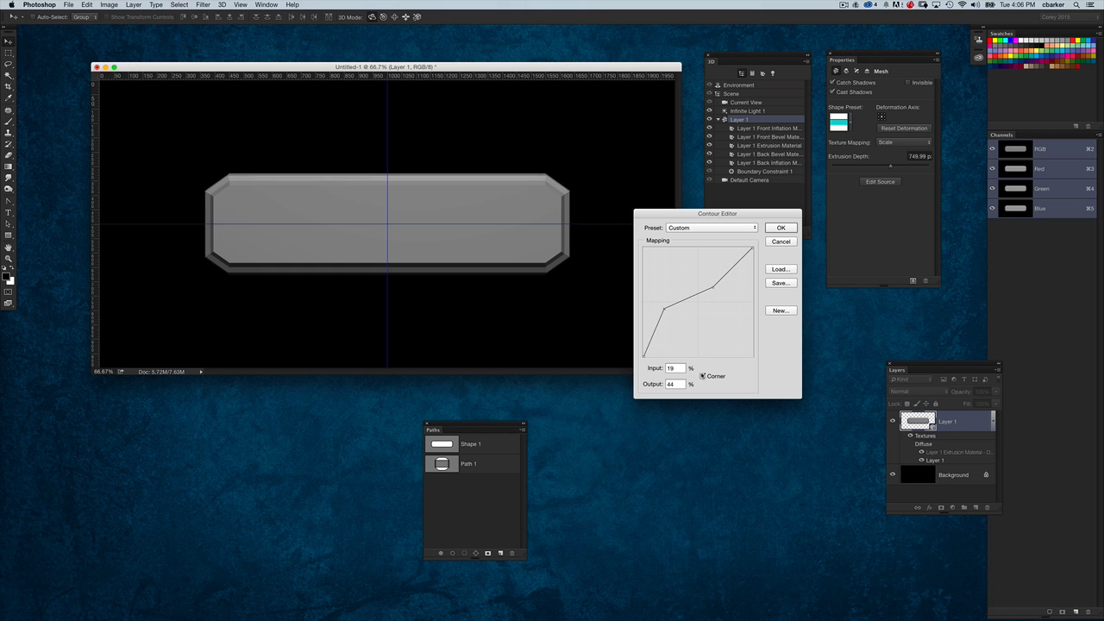
click(703, 376)
click(703, 376)
Step: Lower the contour's end point to 0% output, level both corner points at about 49% output to form a trapezoid, and apply it
click(751, 249)
drag(751, 250, 754, 358)
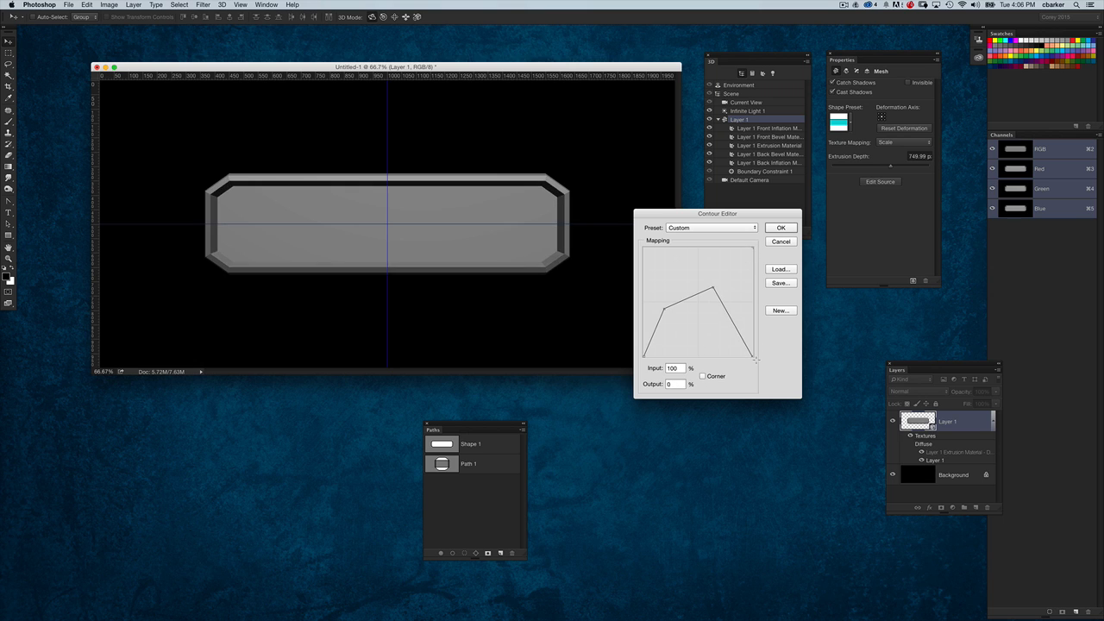
drag(715, 289, 670, 302)
click(666, 306)
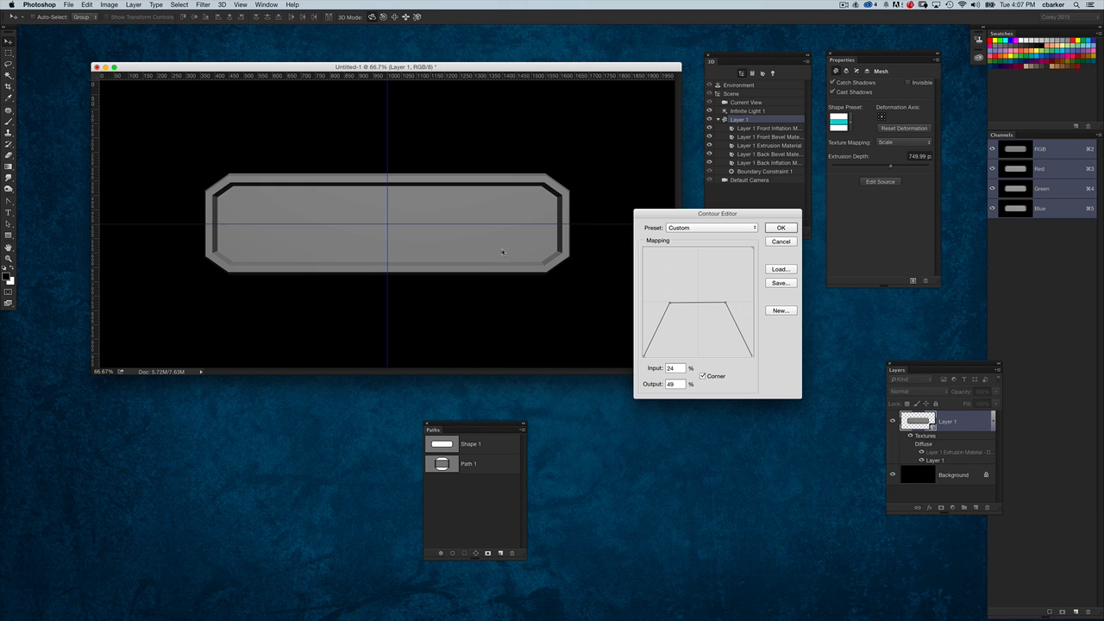
drag(746, 218, 750, 222)
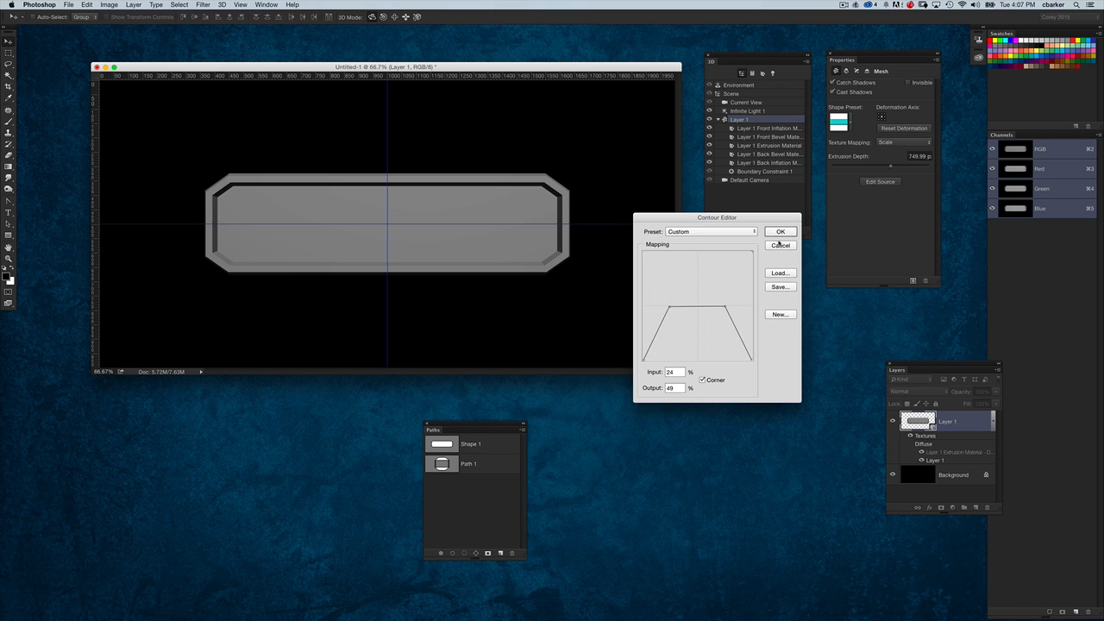
click(780, 233)
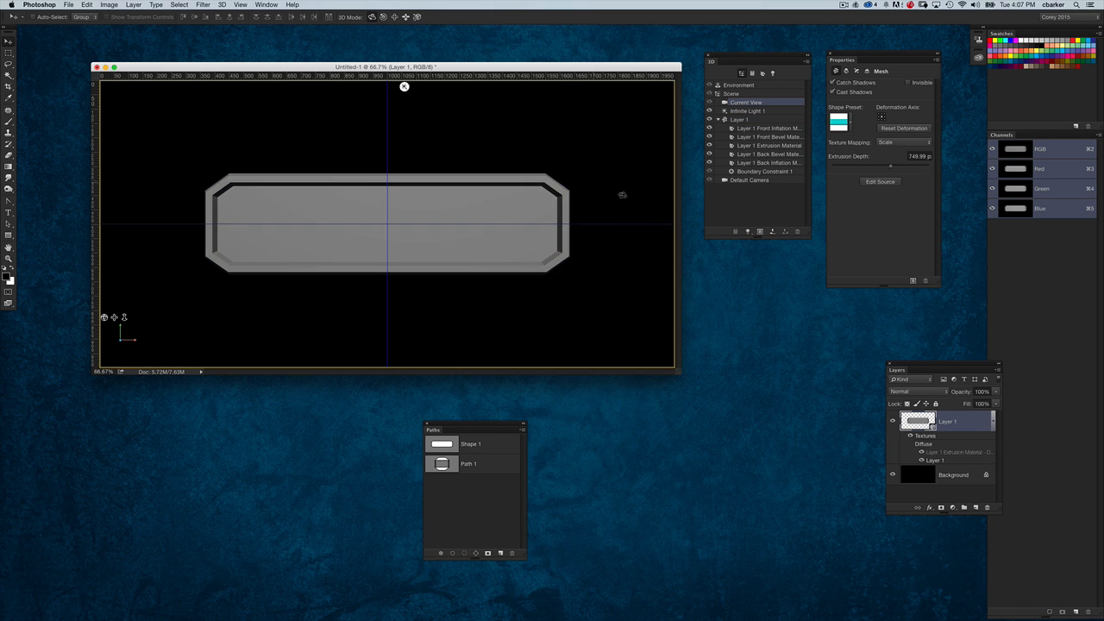
drag(405, 86, 375, 86)
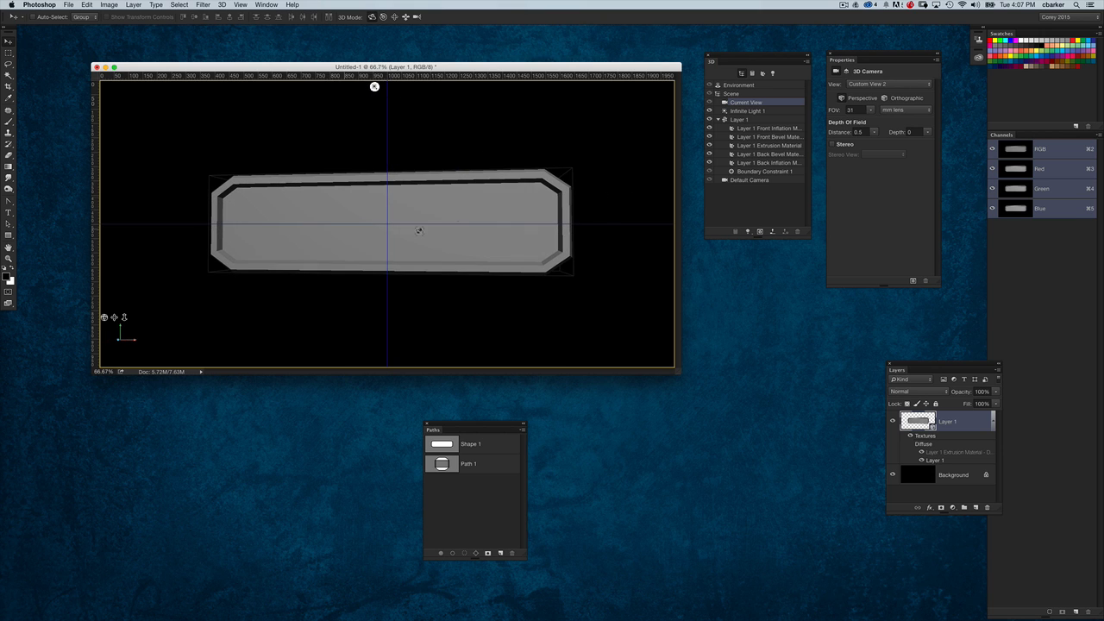
click(769, 181)
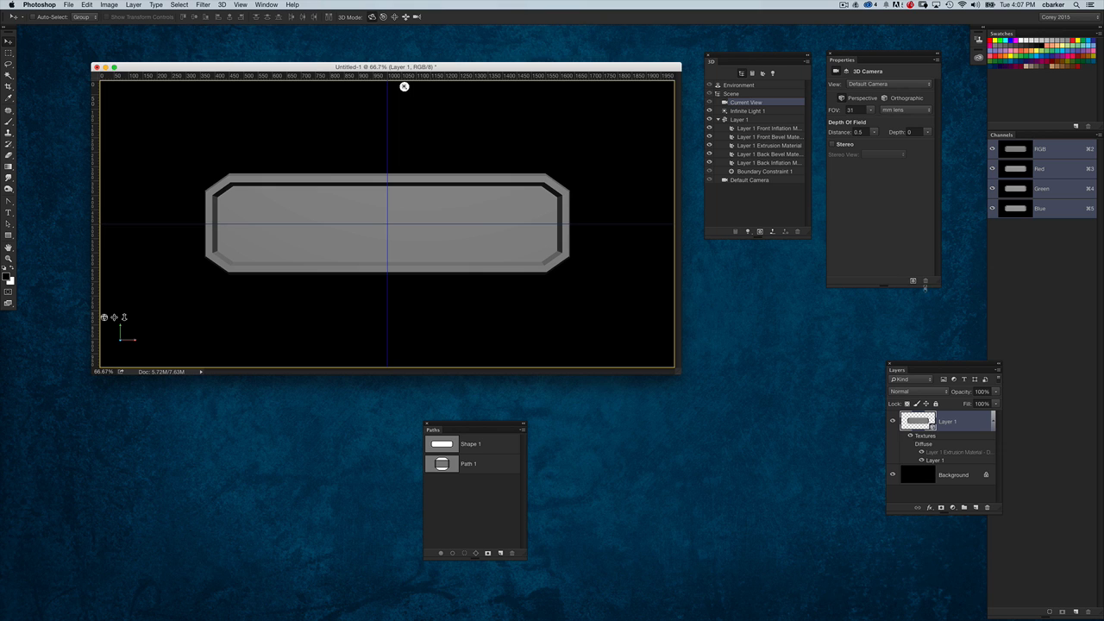
Step: Display Path 1, hide the first extrusion's layer, and add a new layer filled with gray
drag(924, 365, 772, 295)
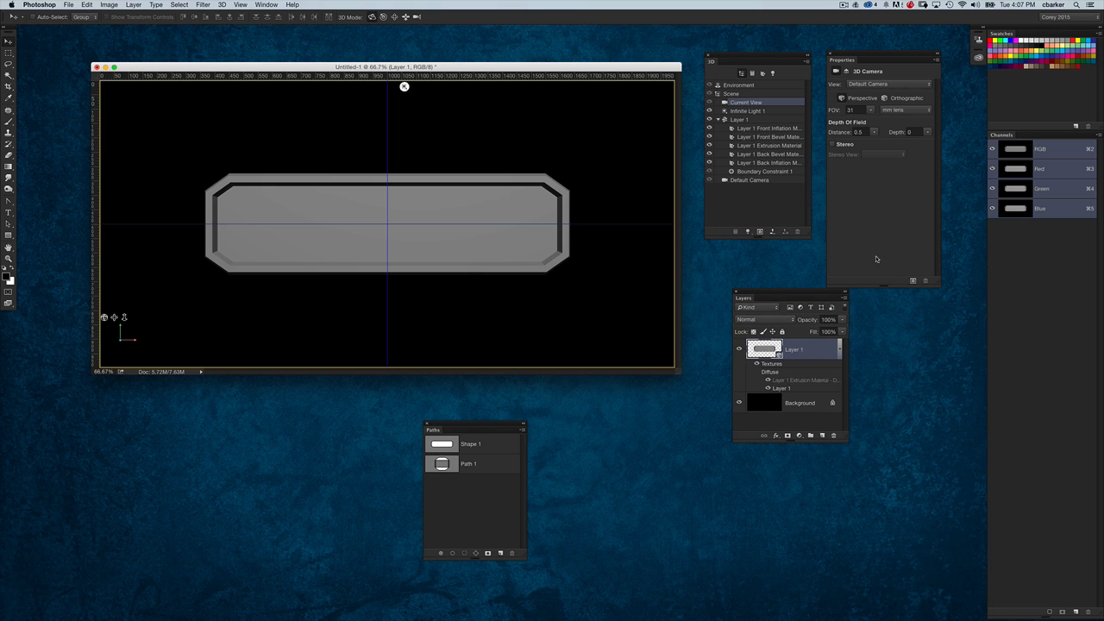
click(499, 471)
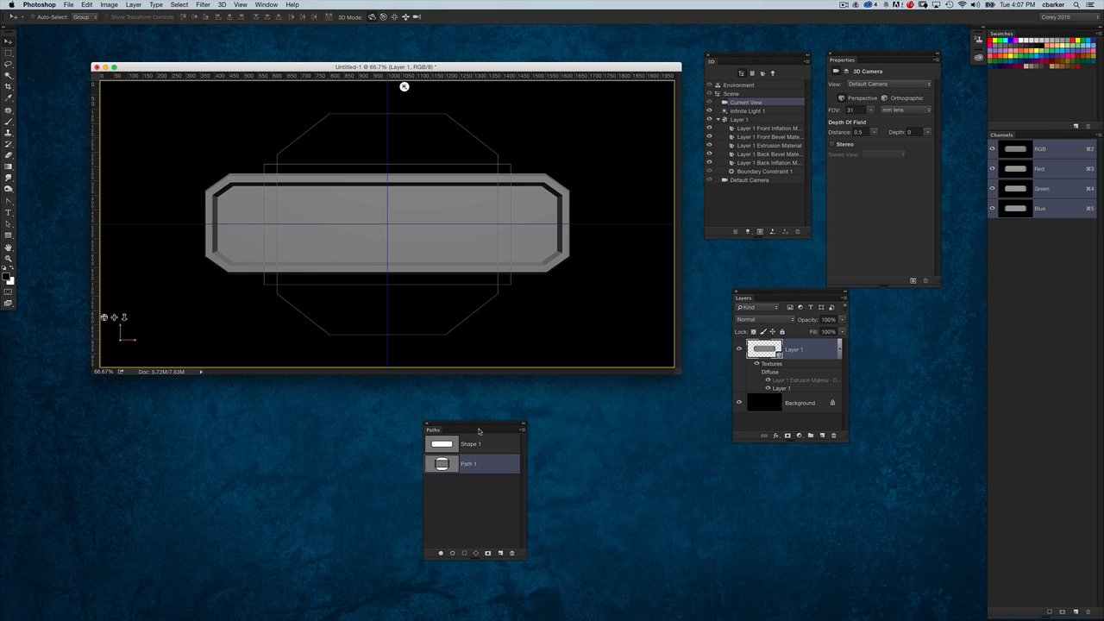
click(748, 120)
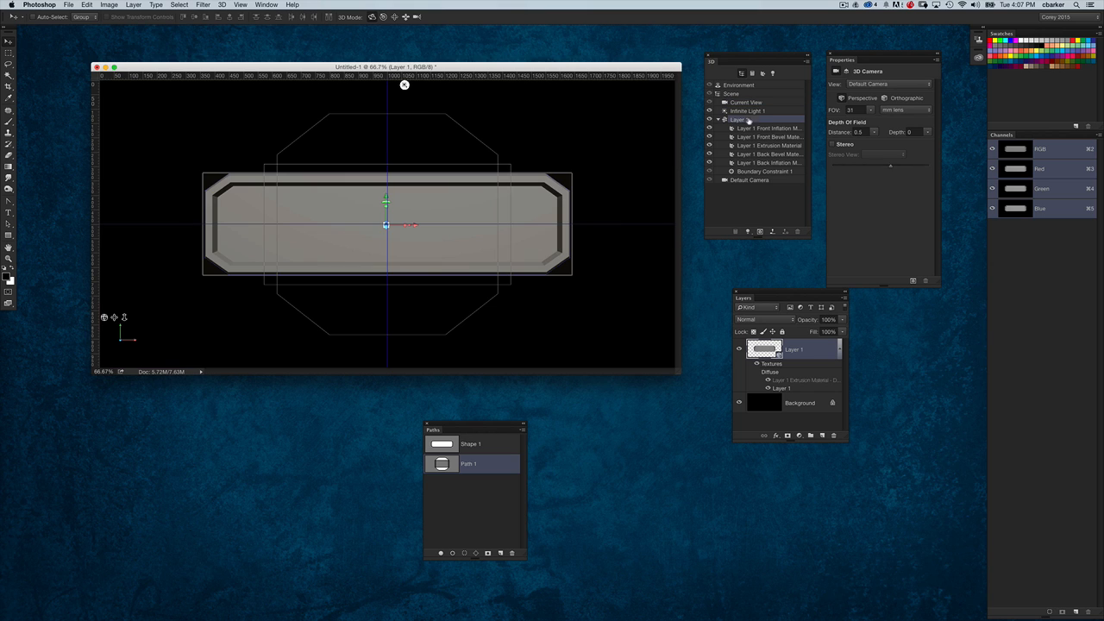
click(739, 351)
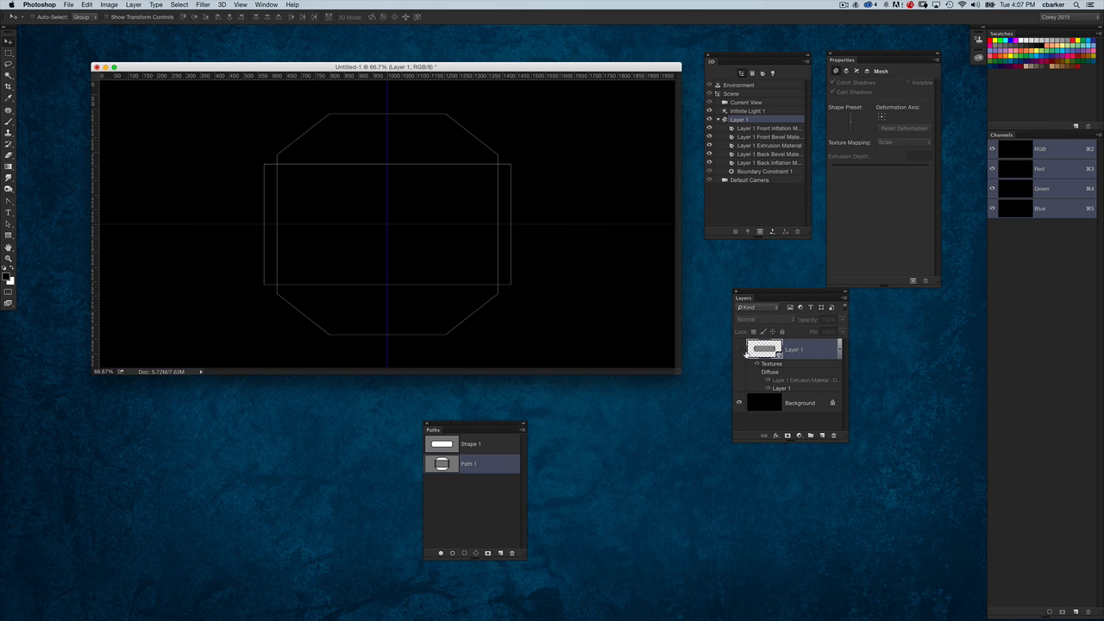
click(826, 435)
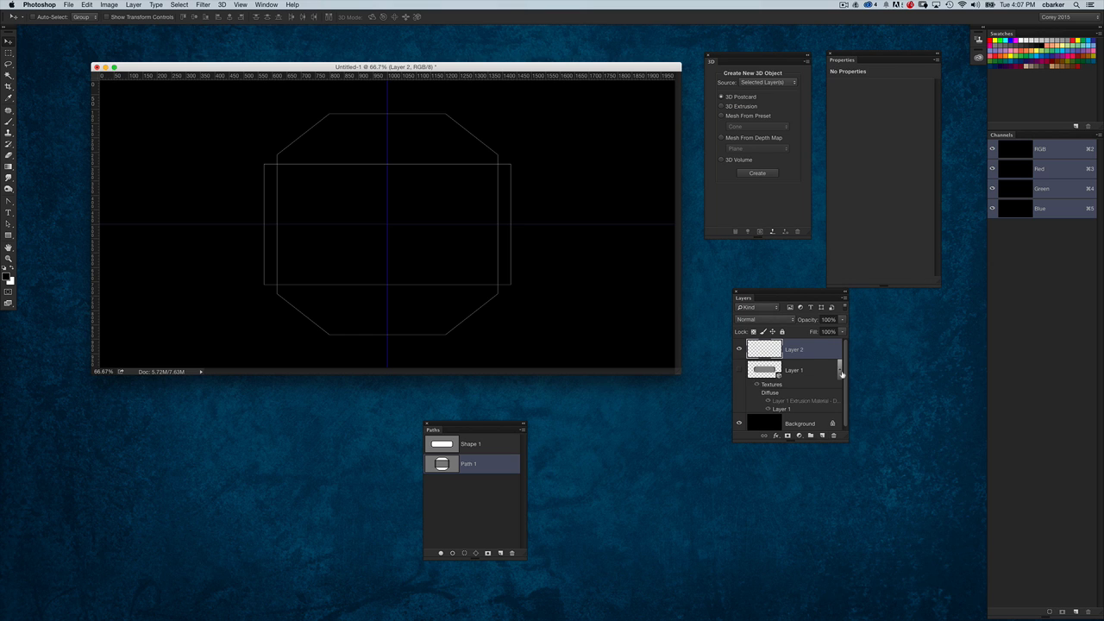
key(shift+F5)
key(Return)
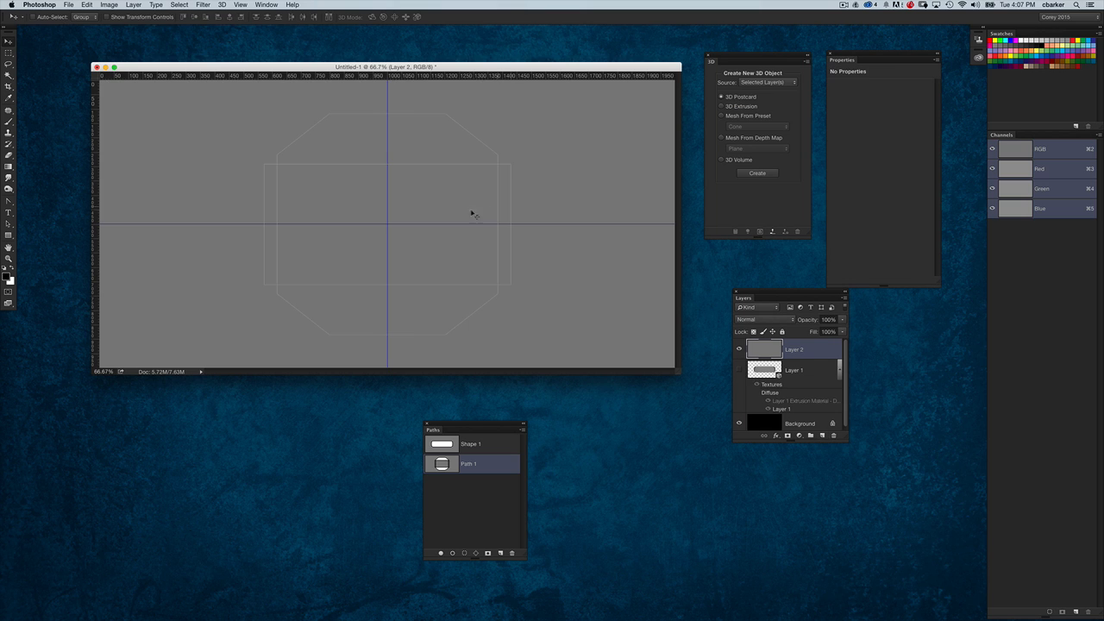
Step: Select both shapes of Path 1 and create a 3D extrusion from the selected path on Layer 2
key(a)
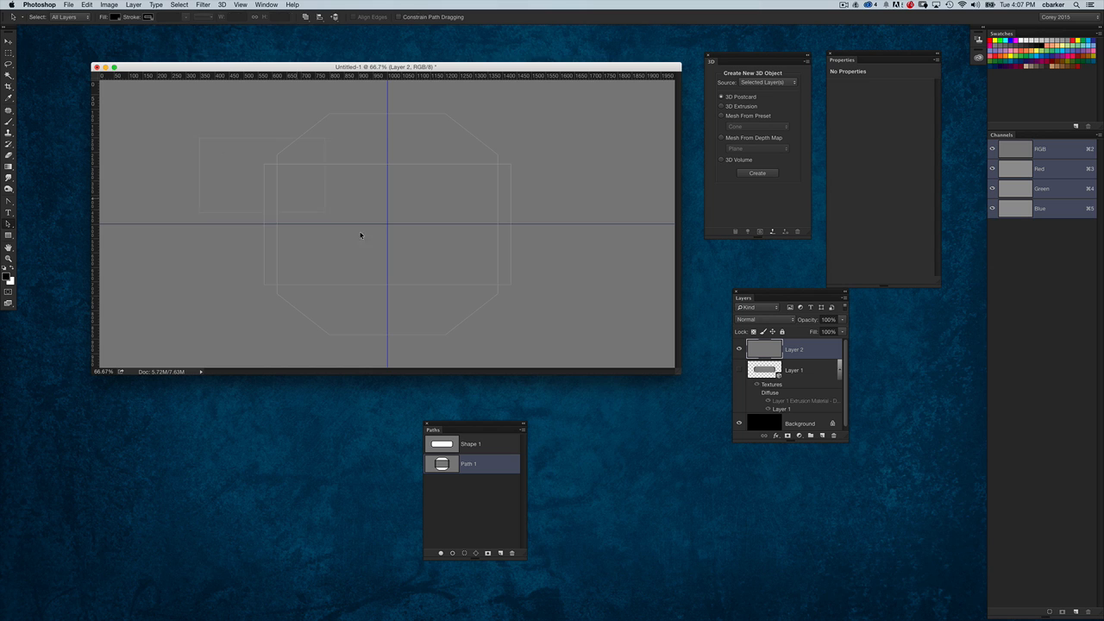
drag(507, 297, 510, 300)
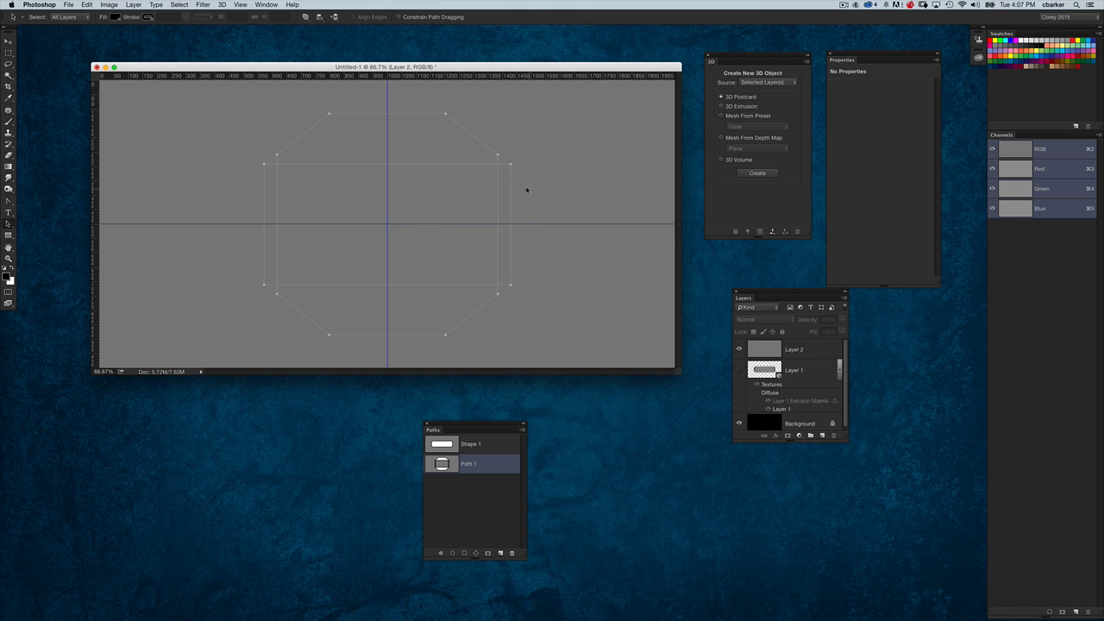
click(223, 5)
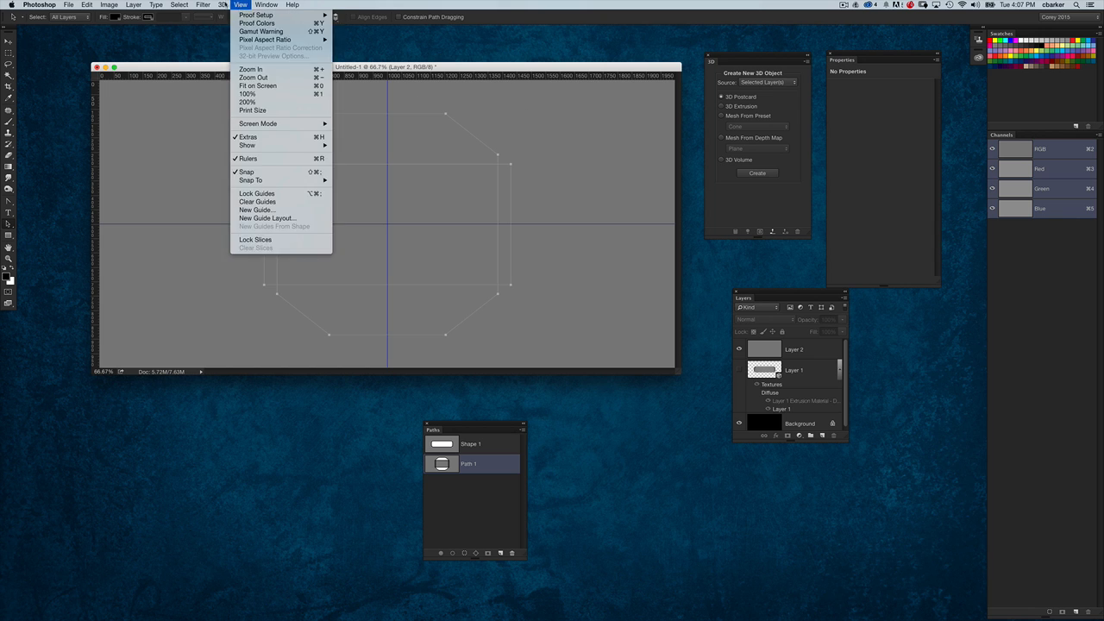
key(Escape)
click(786, 349)
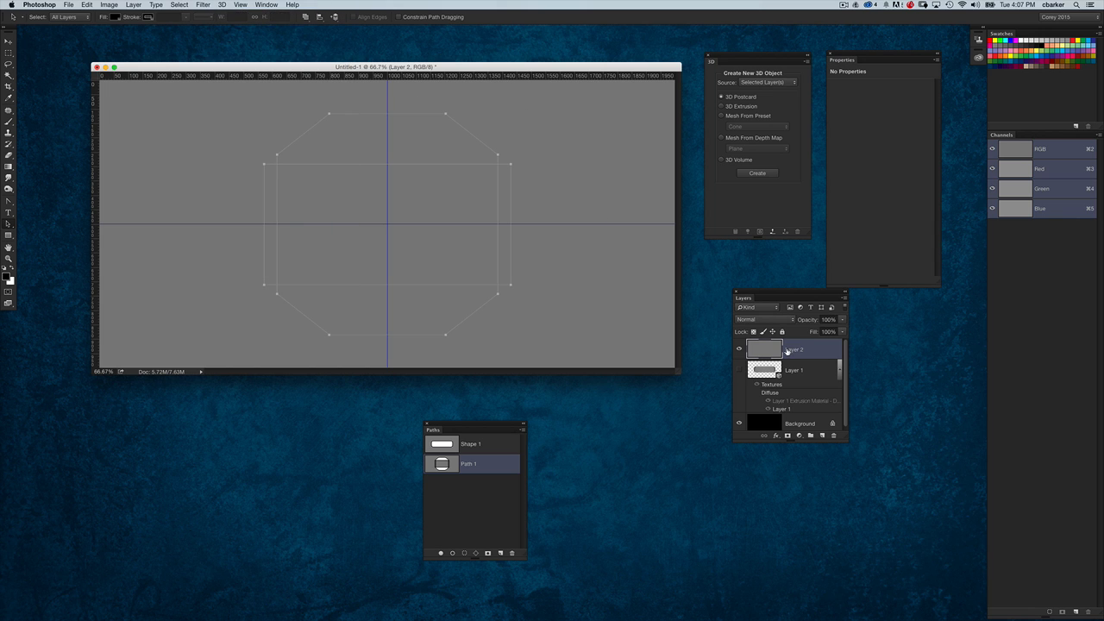
click(222, 5)
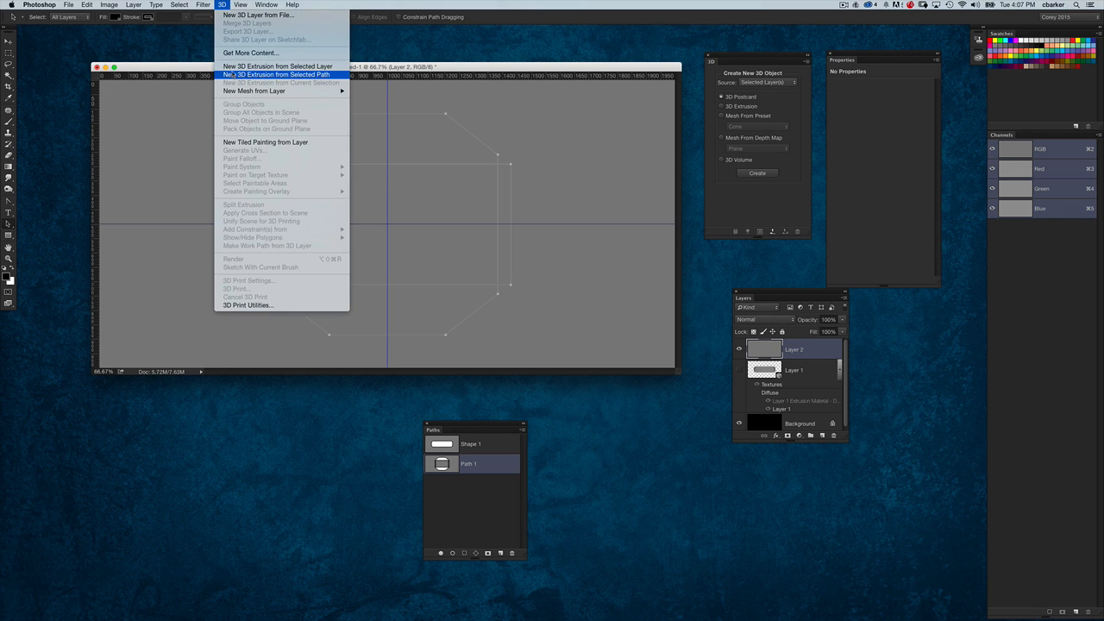
click(276, 71)
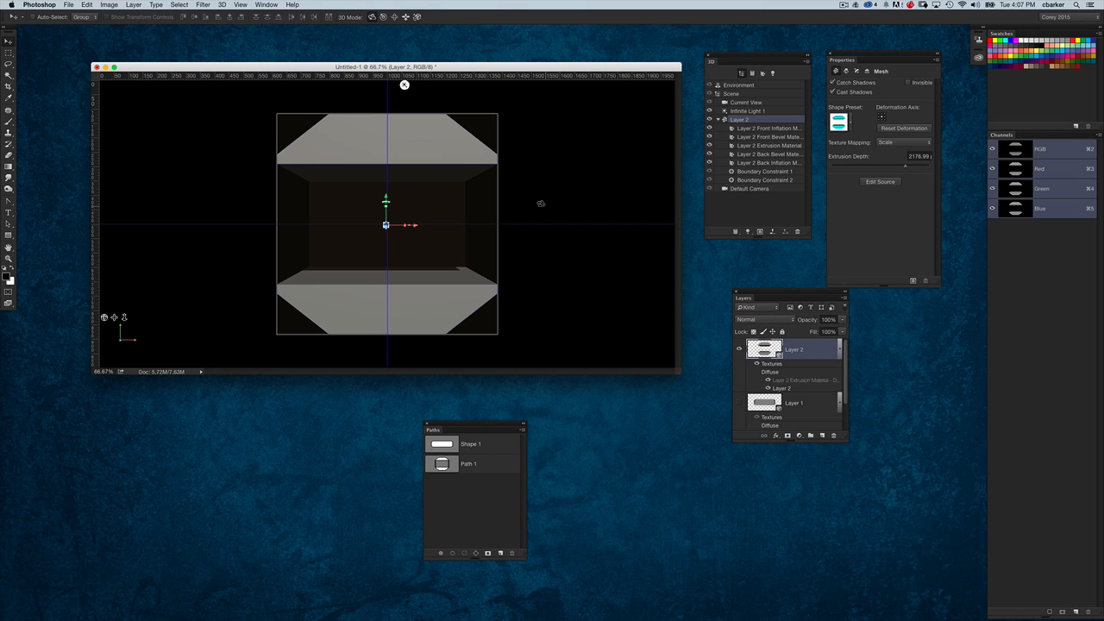
Step: Orbit around the new extrusion, undo the camera move, and briefly show Layer 1 to compare both extrusions
click(543, 204)
drag(522, 222, 496, 201)
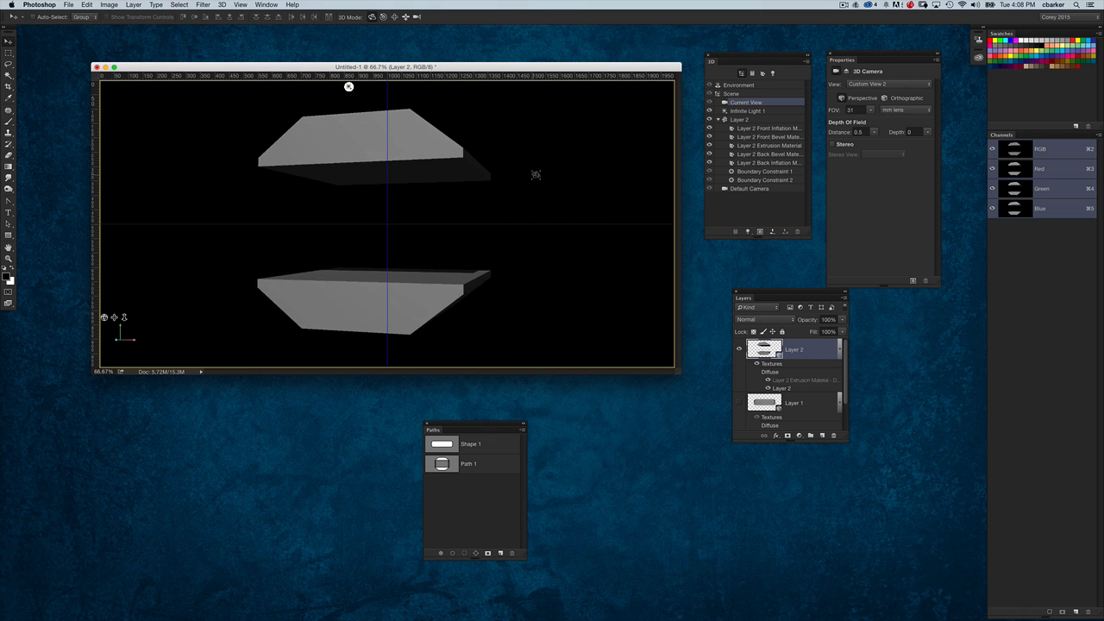
key(super+z)
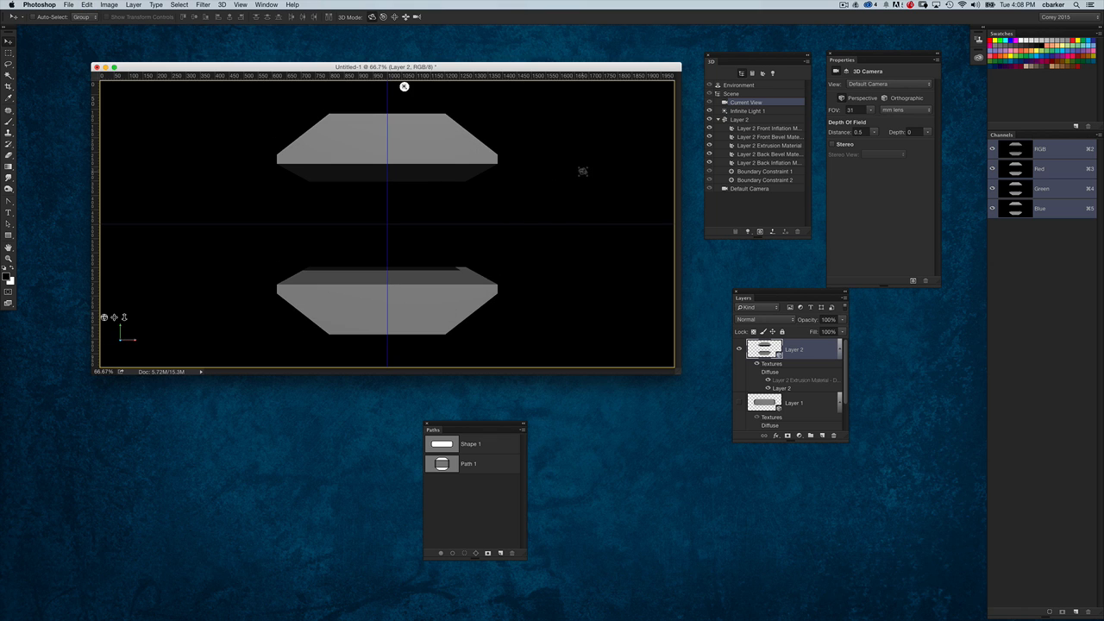
click(739, 403)
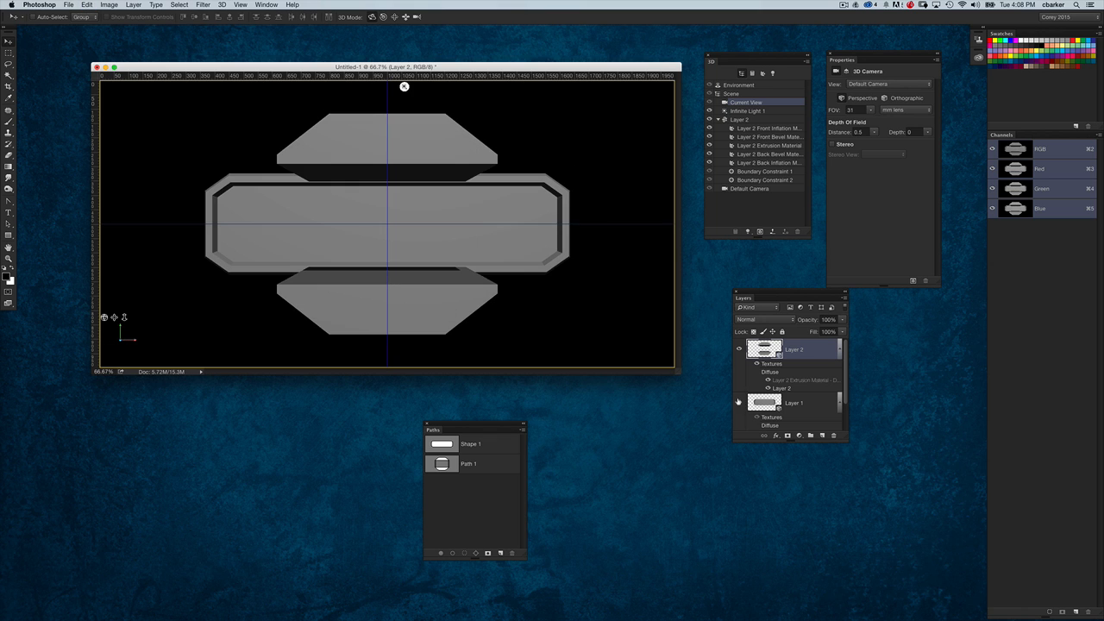
click(739, 402)
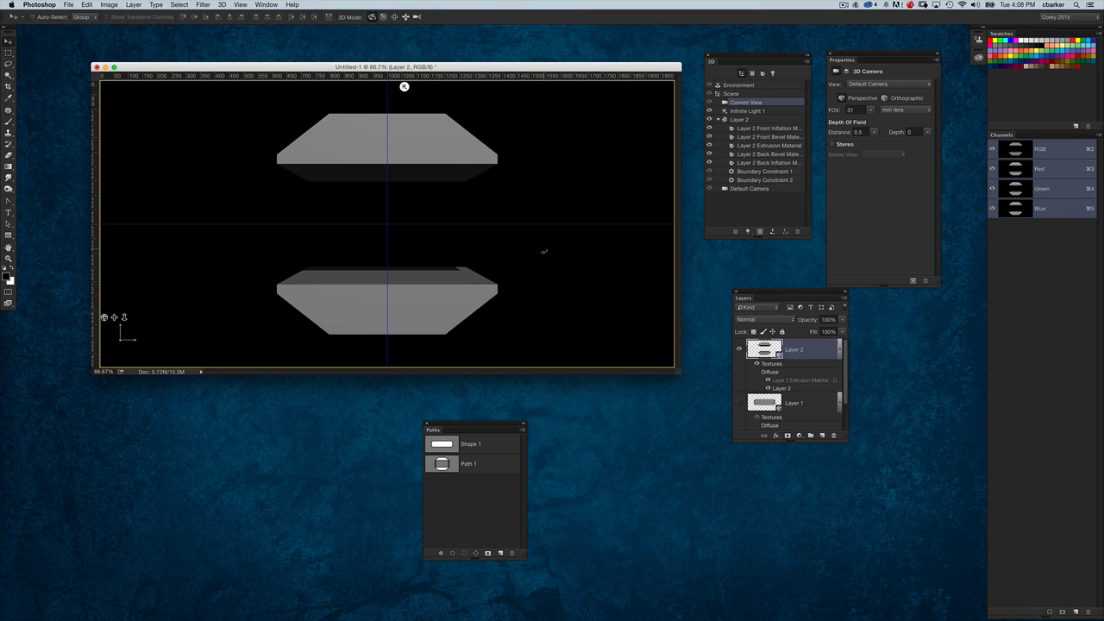
Step: Set the Layer 2 mesh's extrusion depth to 750 and return to the default camera view
drag(543, 248, 461, 245)
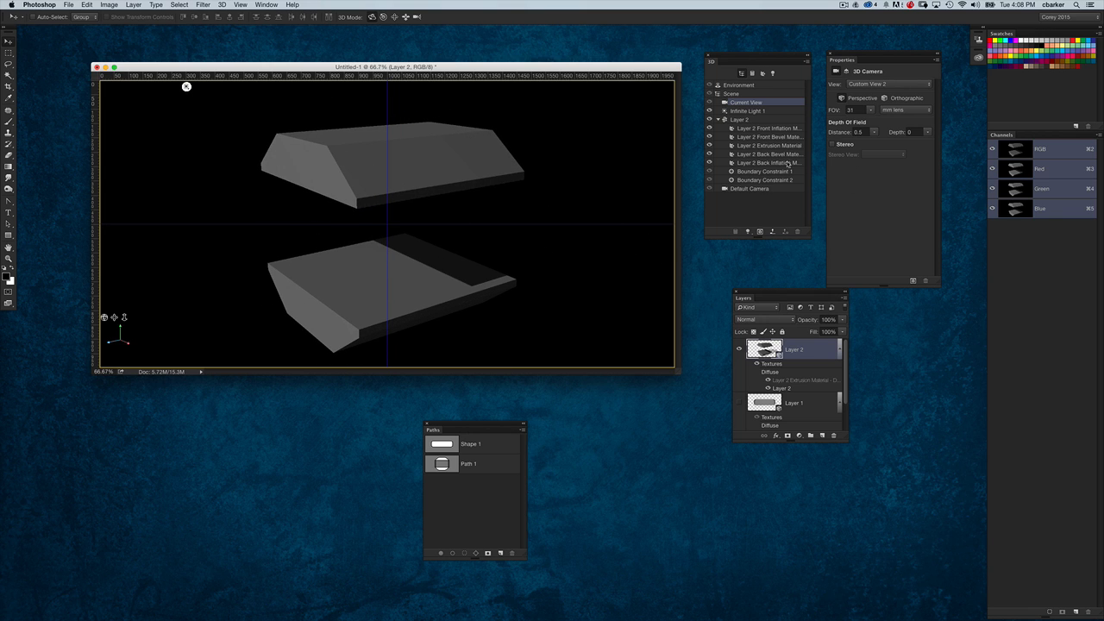
click(761, 120)
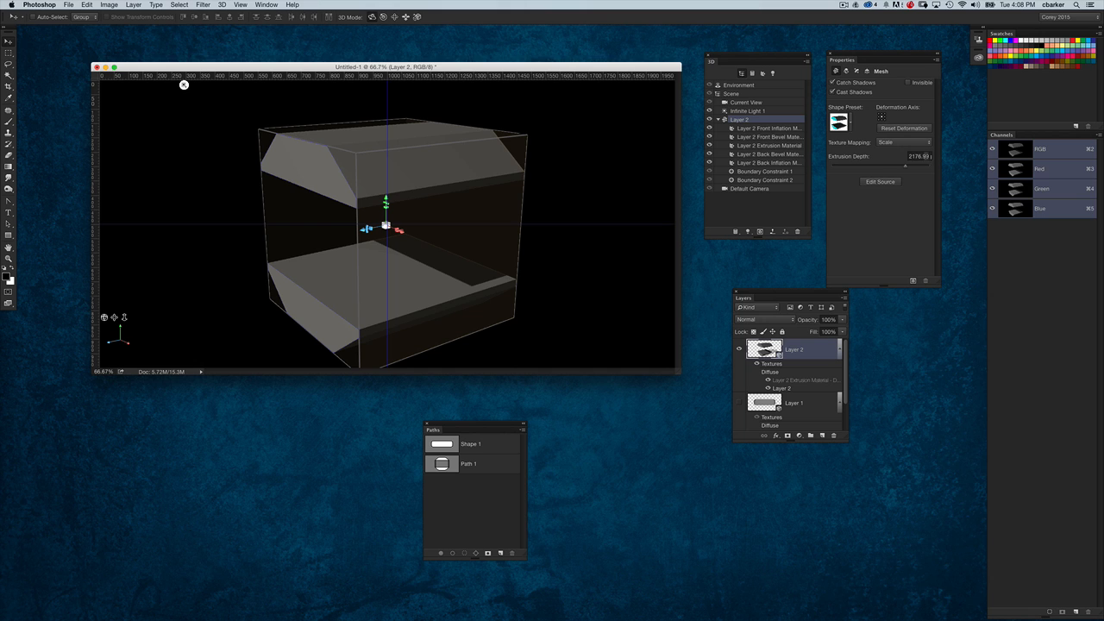
click(929, 156)
text(750)
key(Return)
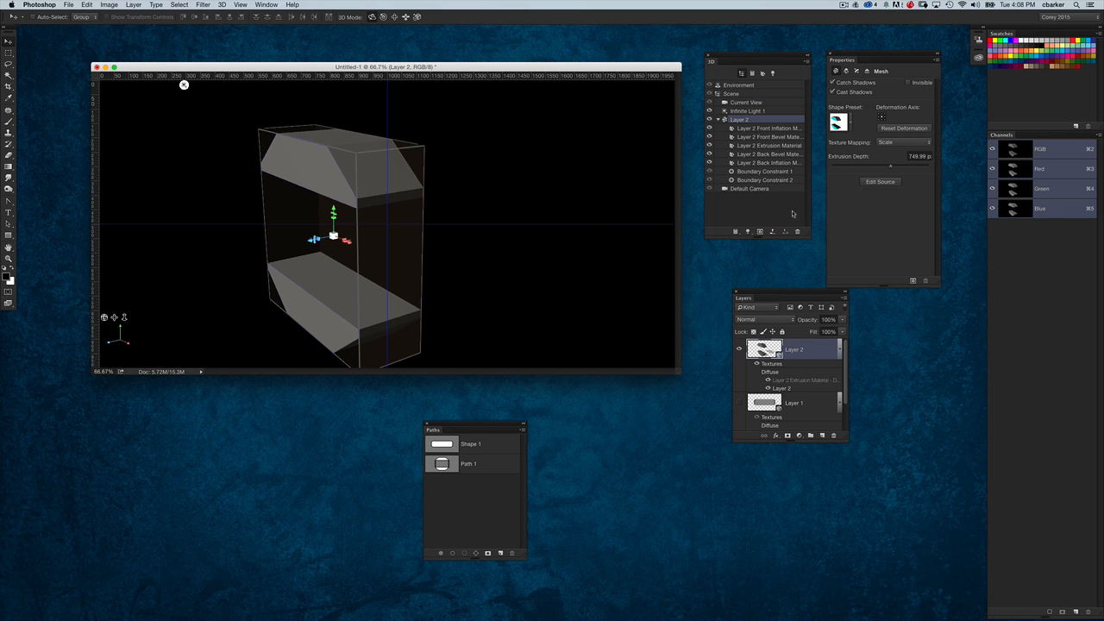
click(763, 189)
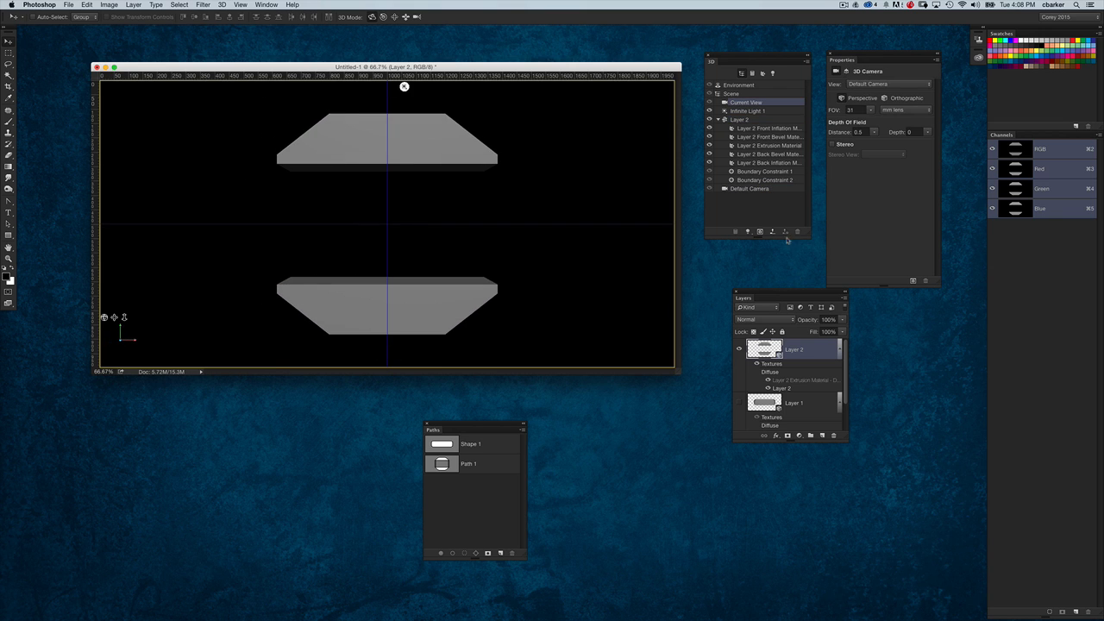
Step: Show Layer 1 again, enlarge and reposition the layer list to reveal every layer, and select the Layer 2 extrusion
click(738, 402)
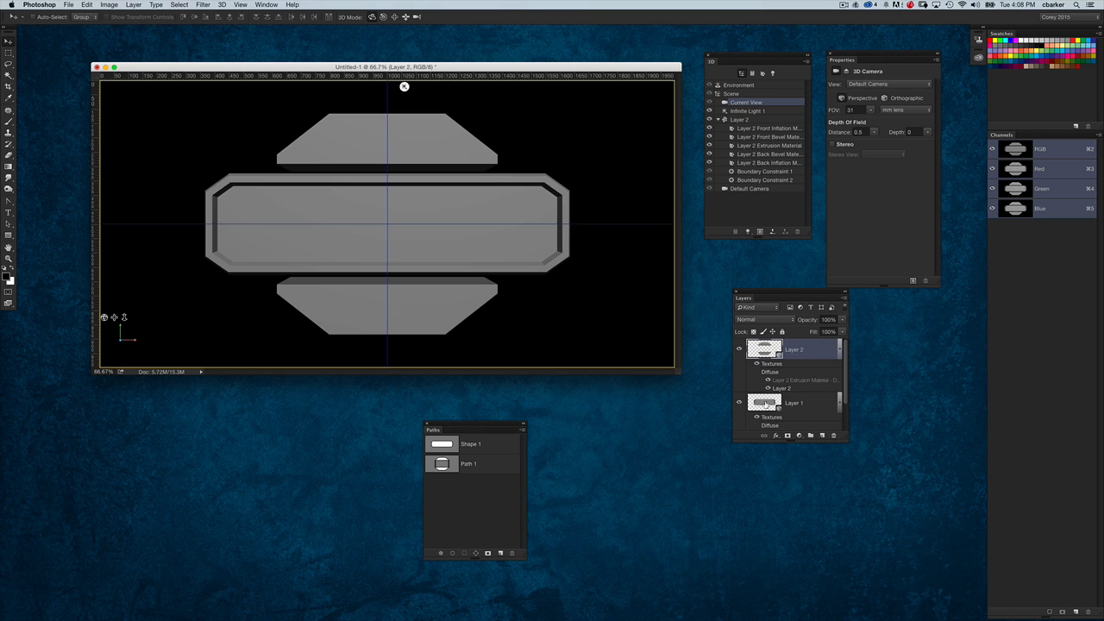
click(765, 405)
click(559, 228)
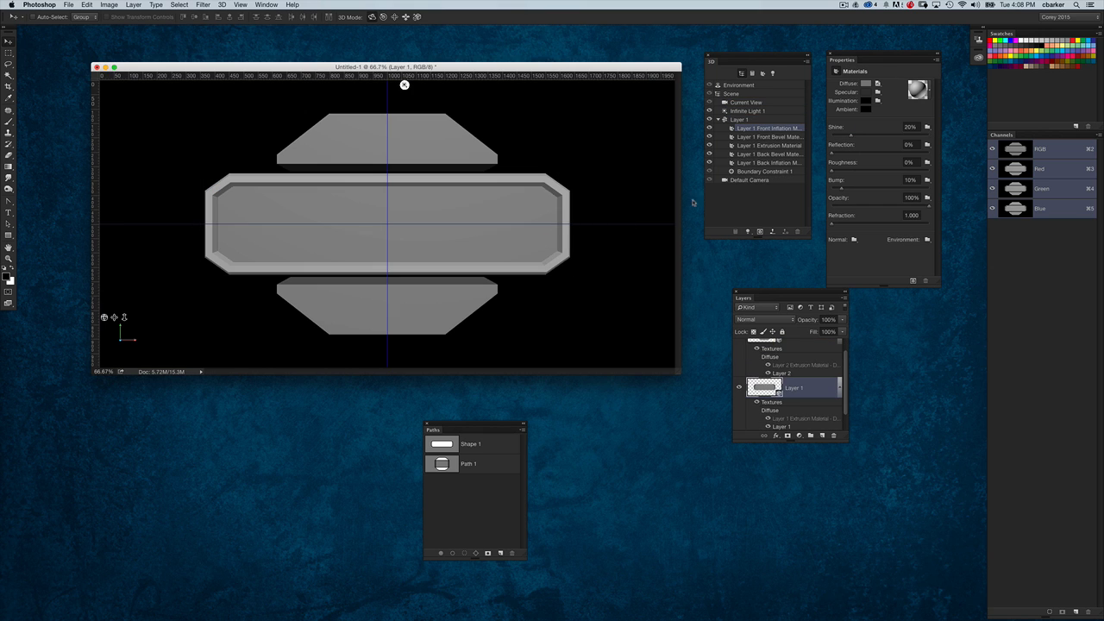
drag(845, 436, 855, 529)
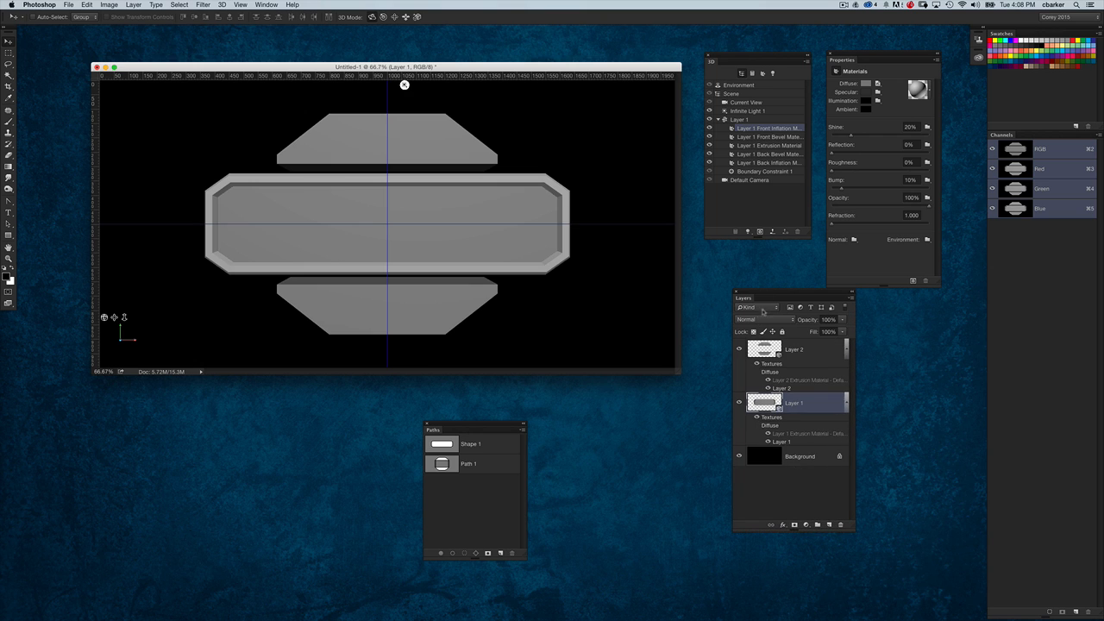
drag(775, 294, 745, 319)
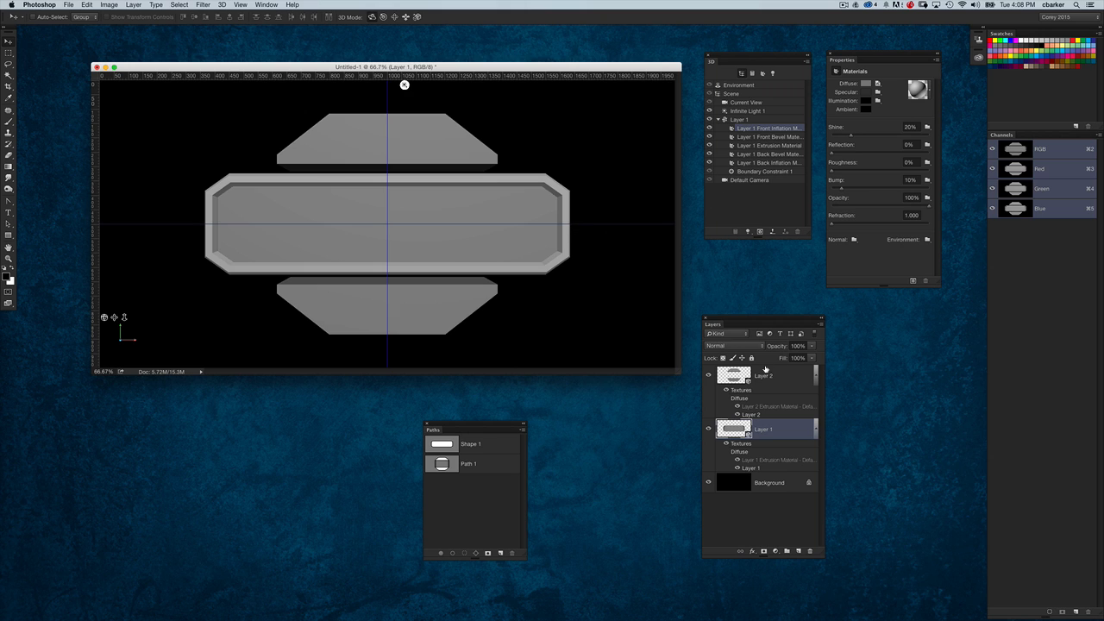
click(739, 375)
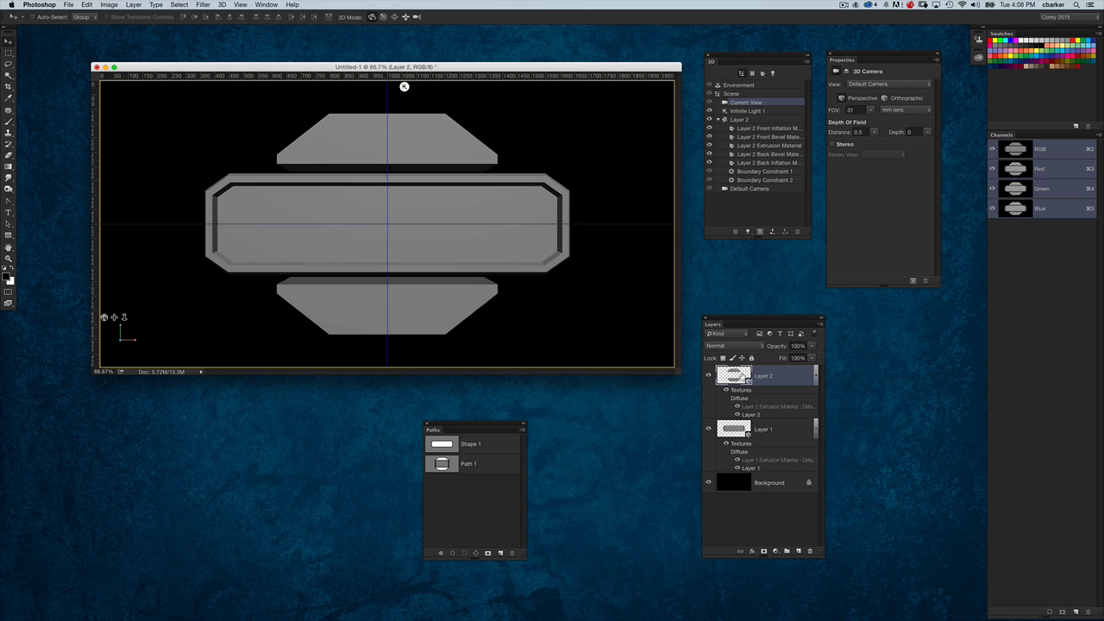
Step: Merge the Layer 2 extrusion into Layer 1 as one shared 3D scene and orbit the camera slightly around both meshes
key(super+e)
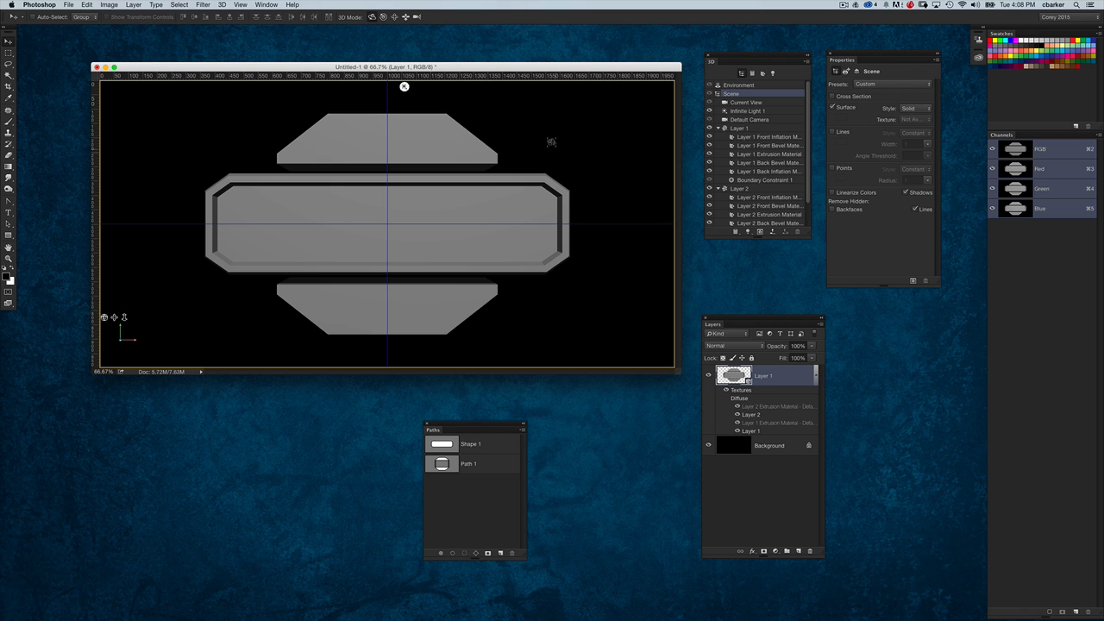
click(561, 140)
mouse_move(591, 170)
mouse_down()
mouse_move(595, 180)
mouse_move(535, 186)
mouse_move(621, 158)
mouse_move(577, 172)
mouse_up()
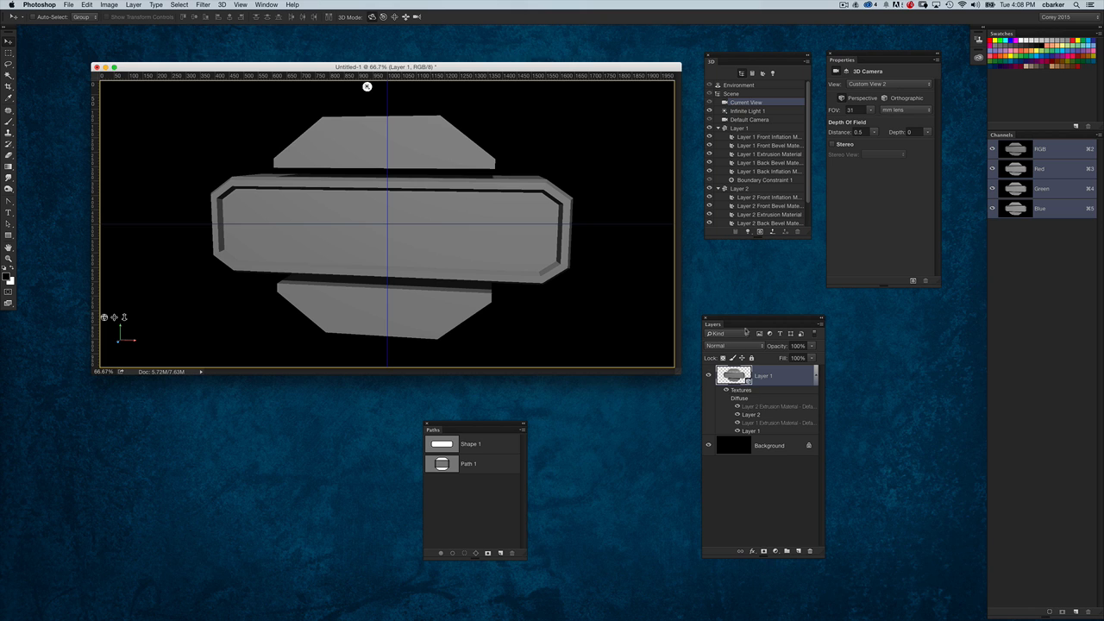
Step: Enlarge the 3D scene list, collapse both mesh groups, and briefly hide the Layer 1 mesh
drag(808, 237, 810, 309)
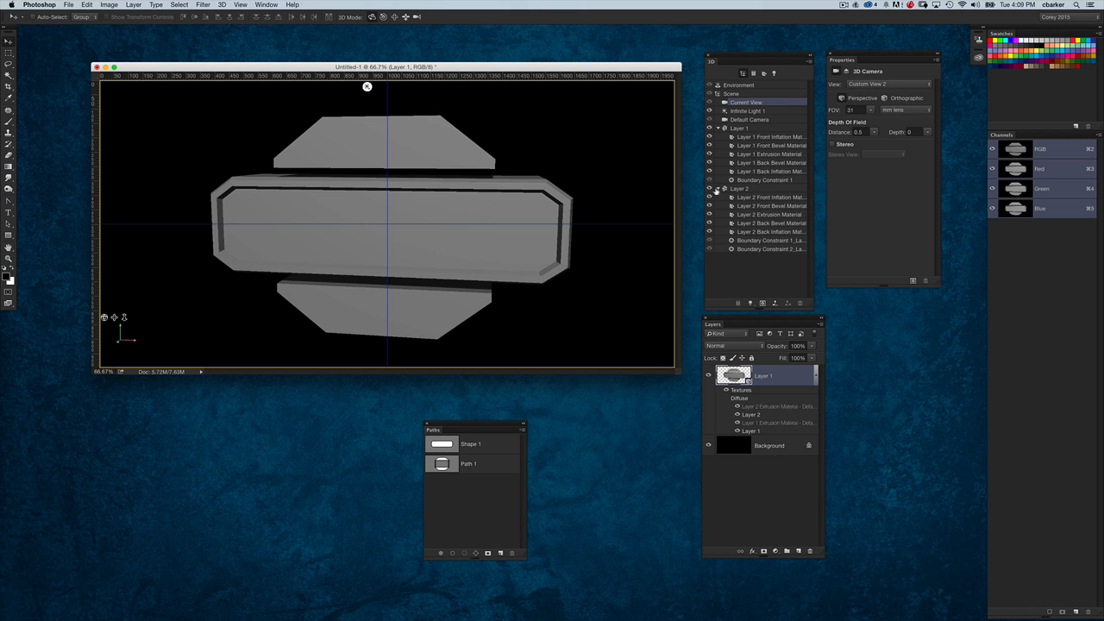
click(718, 188)
click(710, 128)
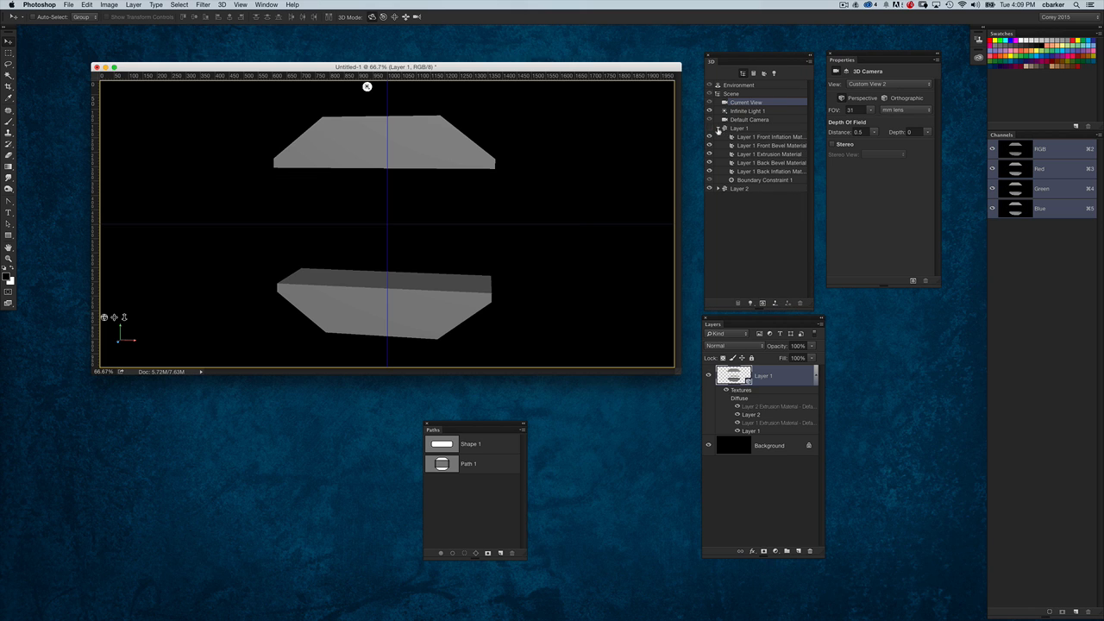
click(717, 129)
click(709, 128)
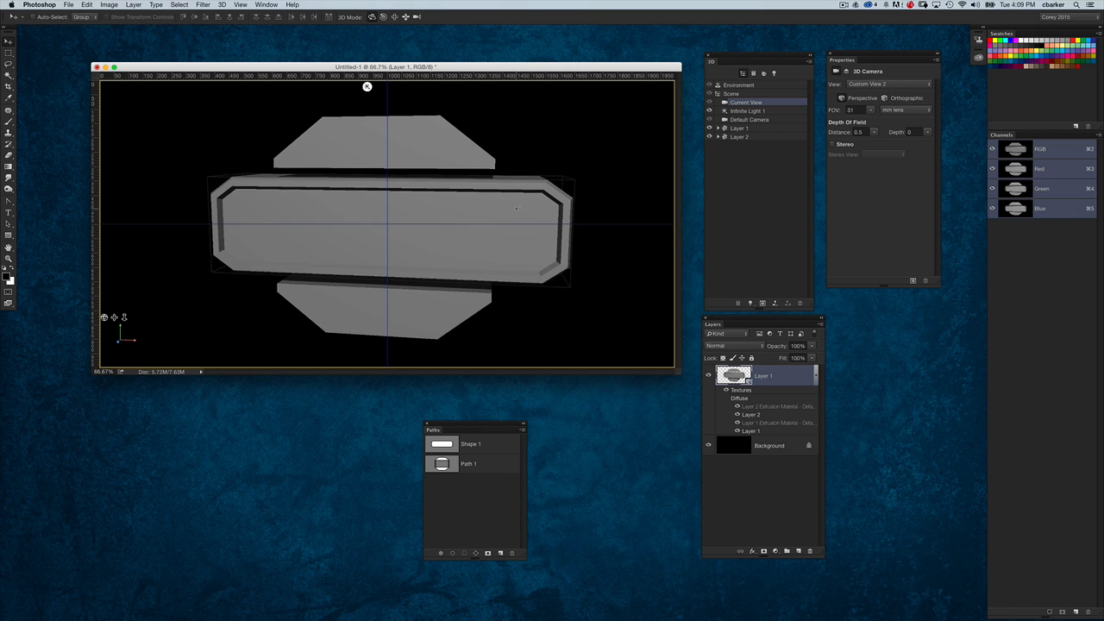
Step: Check the center mesh's cap settings, and set the Layer 2 mesh's front bevel width to 20%
click(526, 207)
click(856, 71)
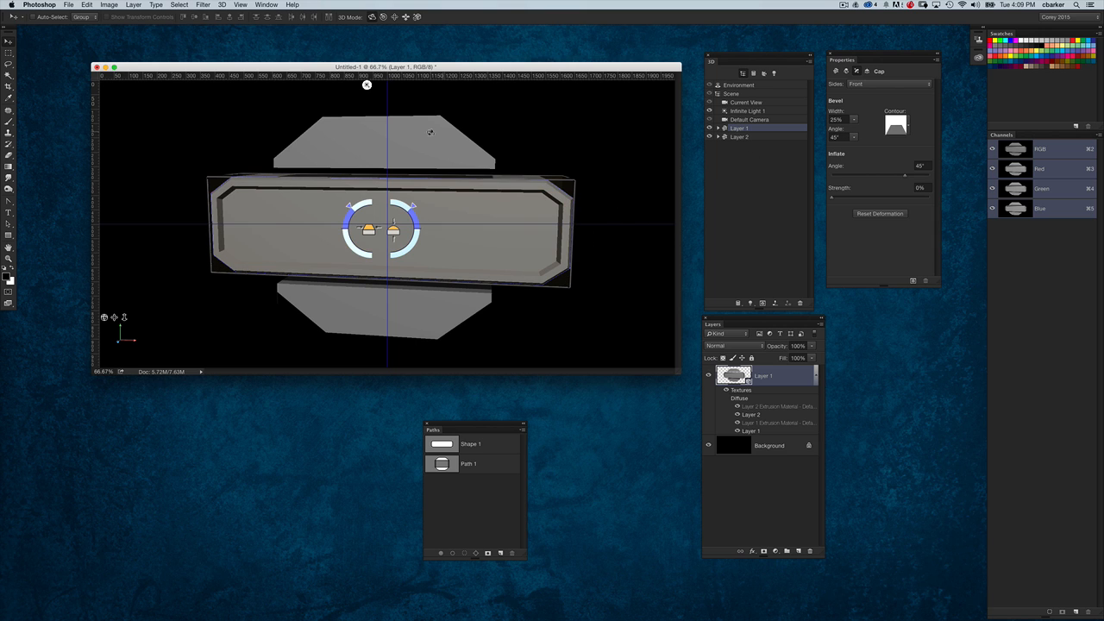
click(792, 137)
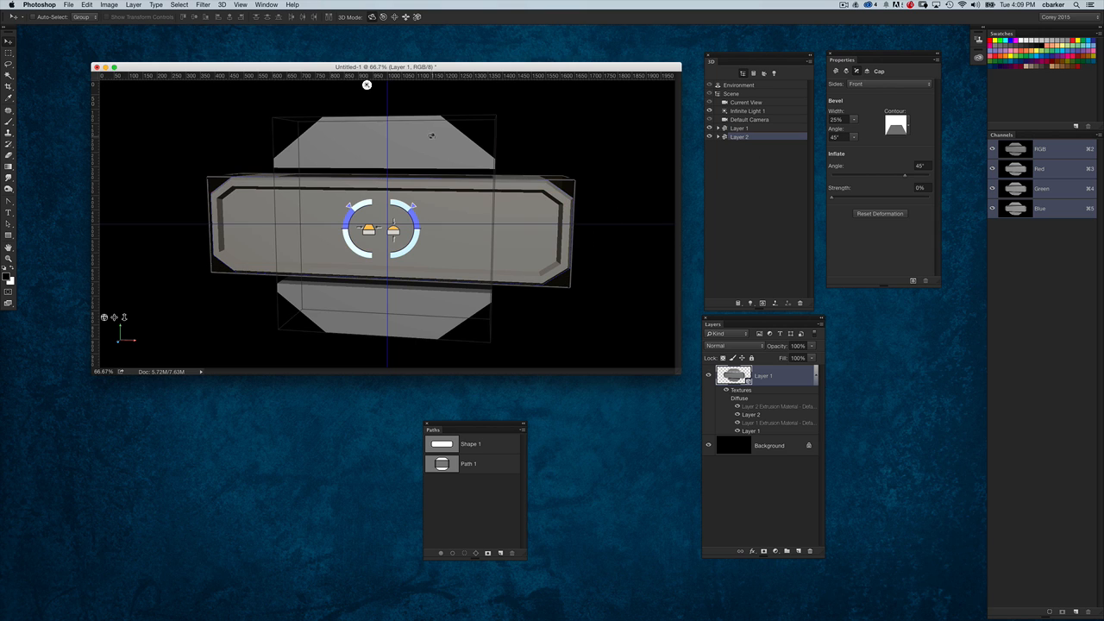
click(855, 70)
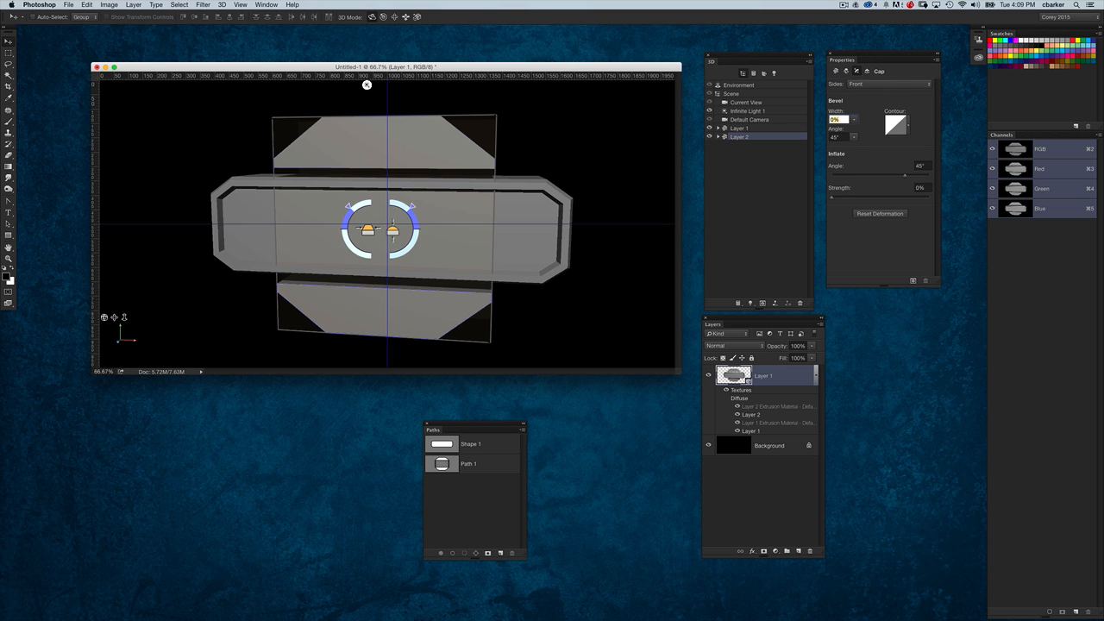
text(15)
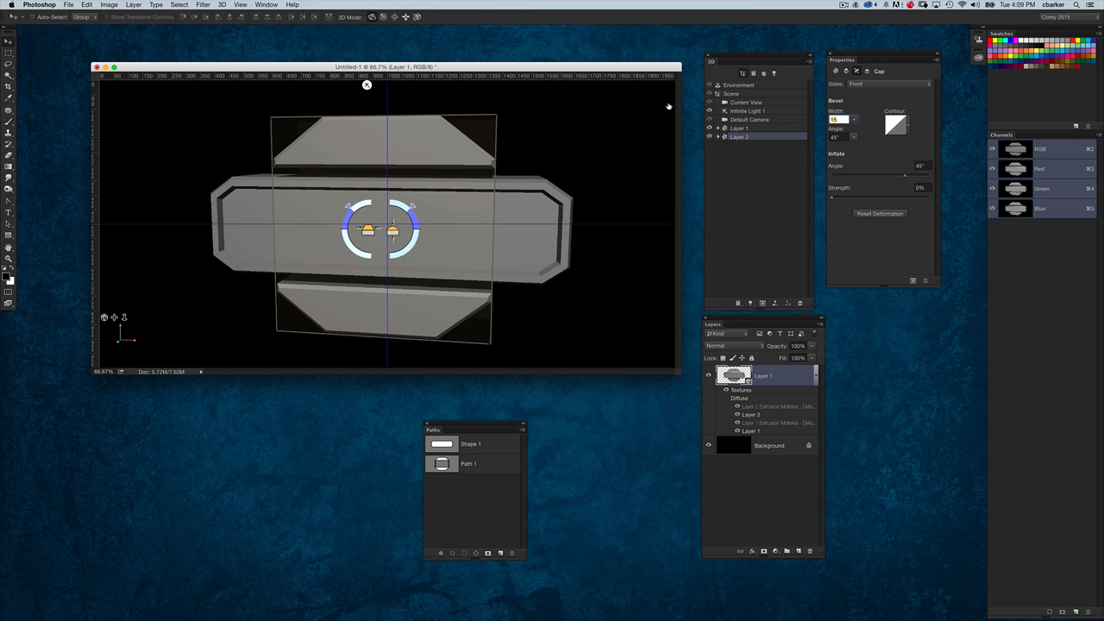
text(20)
key(Tab)
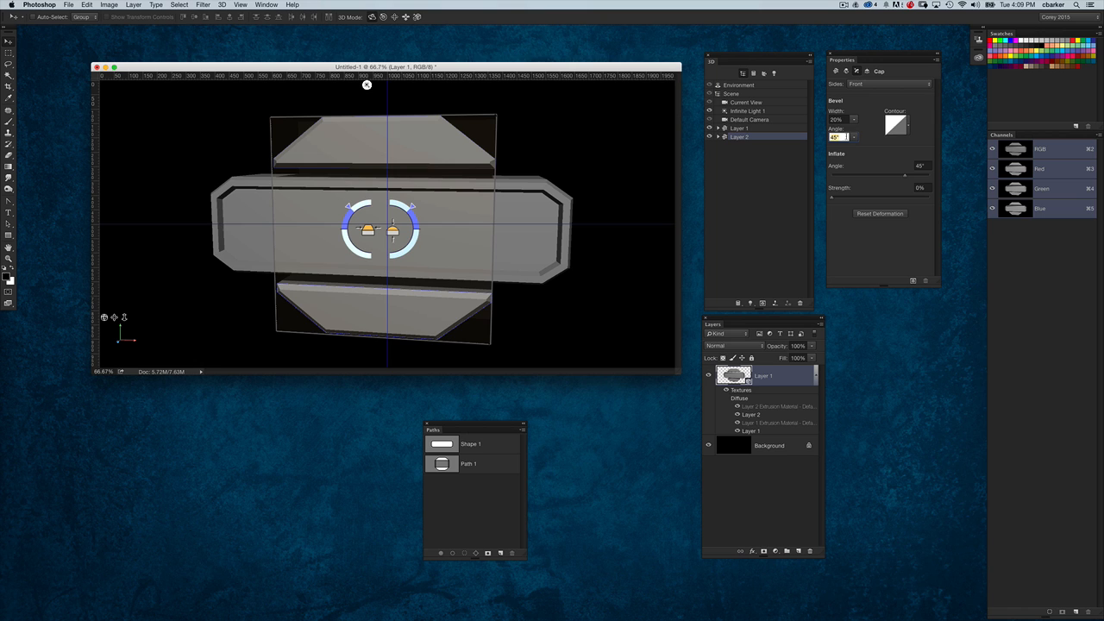
Step: Reshape the Layer 2 bevel contour into a flat-topped trapezoid with corner points, placing the second at 78% input and 49% output
click(897, 131)
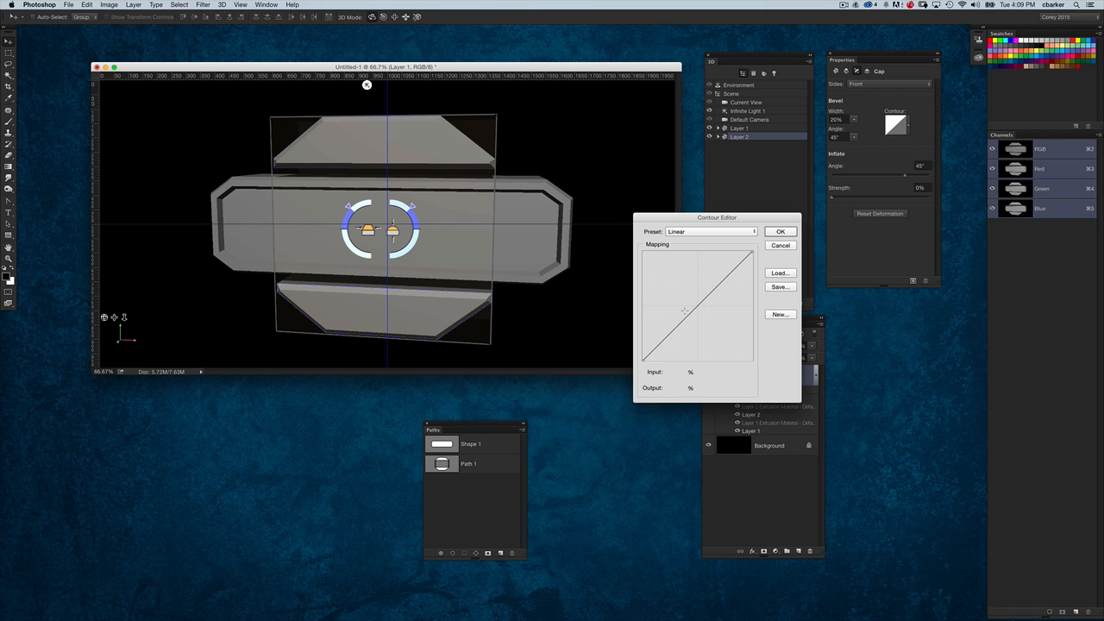
click(677, 323)
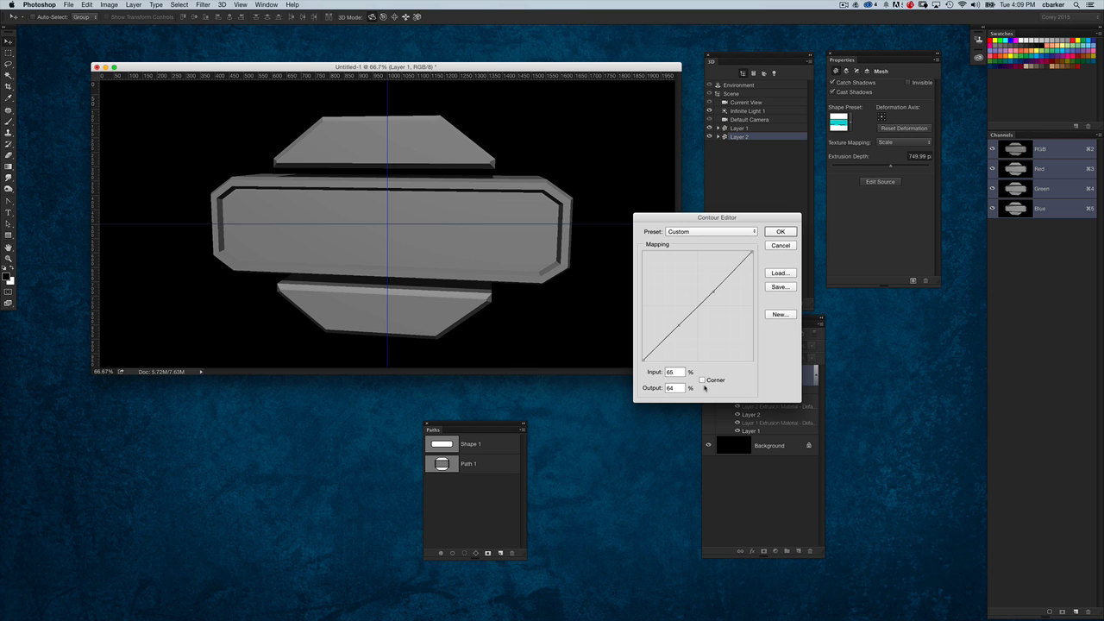
drag(752, 251, 759, 362)
mouse_move(714, 292)
mouse_down()
mouse_move(721, 316)
mouse_move(677, 323)
mouse_move(671, 309)
mouse_move(729, 308)
mouse_up()
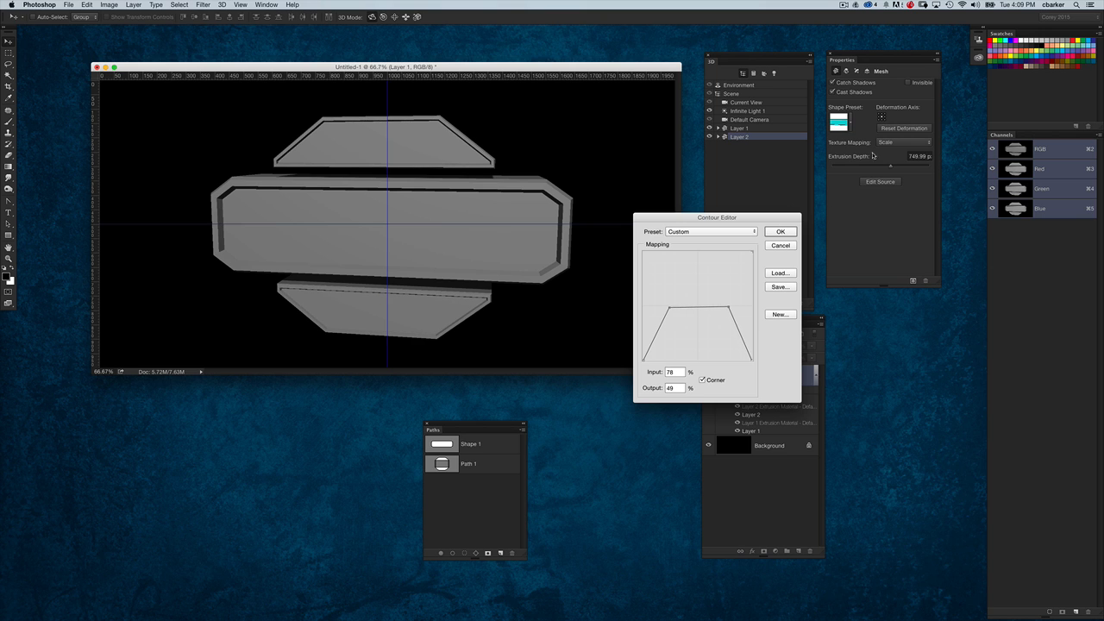
key(Return)
Step: Try a 25% front bevel width on the Layer 2 mesh's cap, and settle on 30%
click(857, 71)
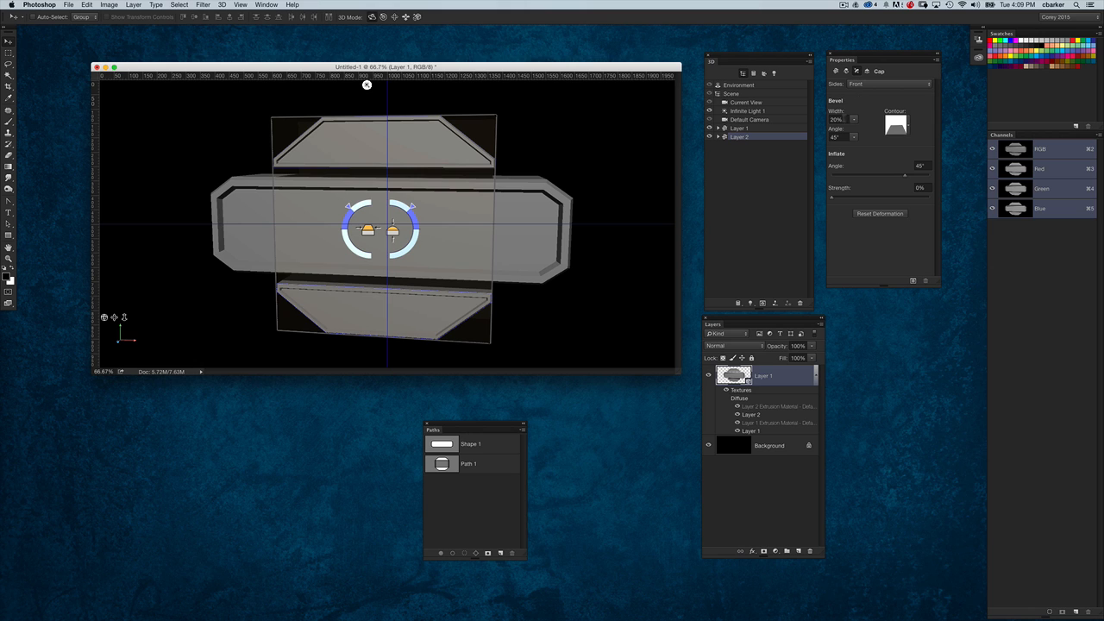
drag(845, 119, 672, 81)
text(25)
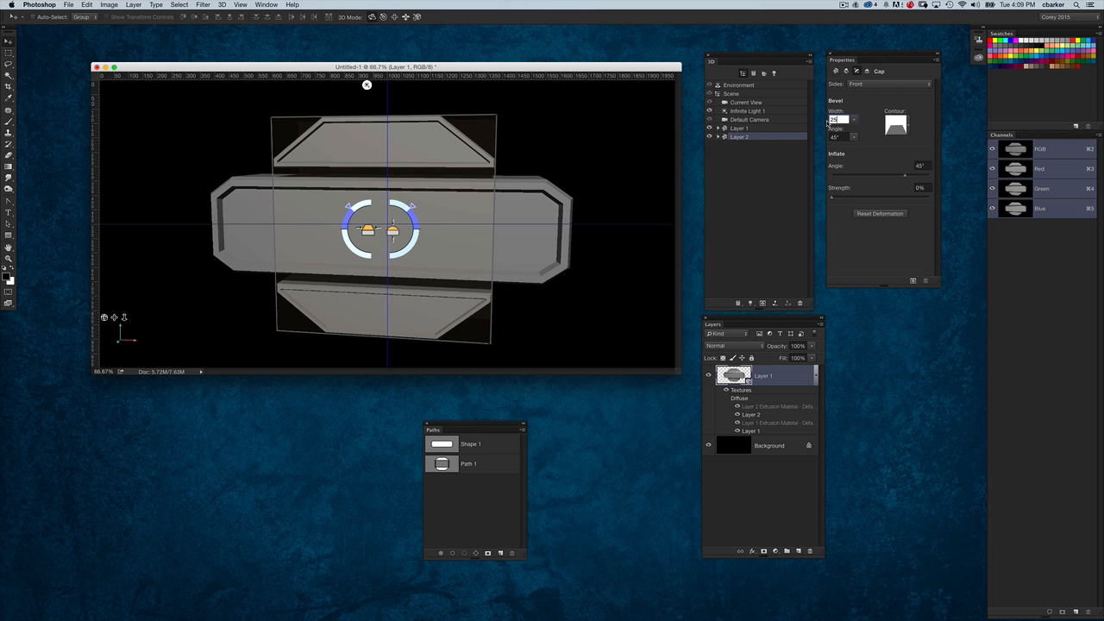
text(30)
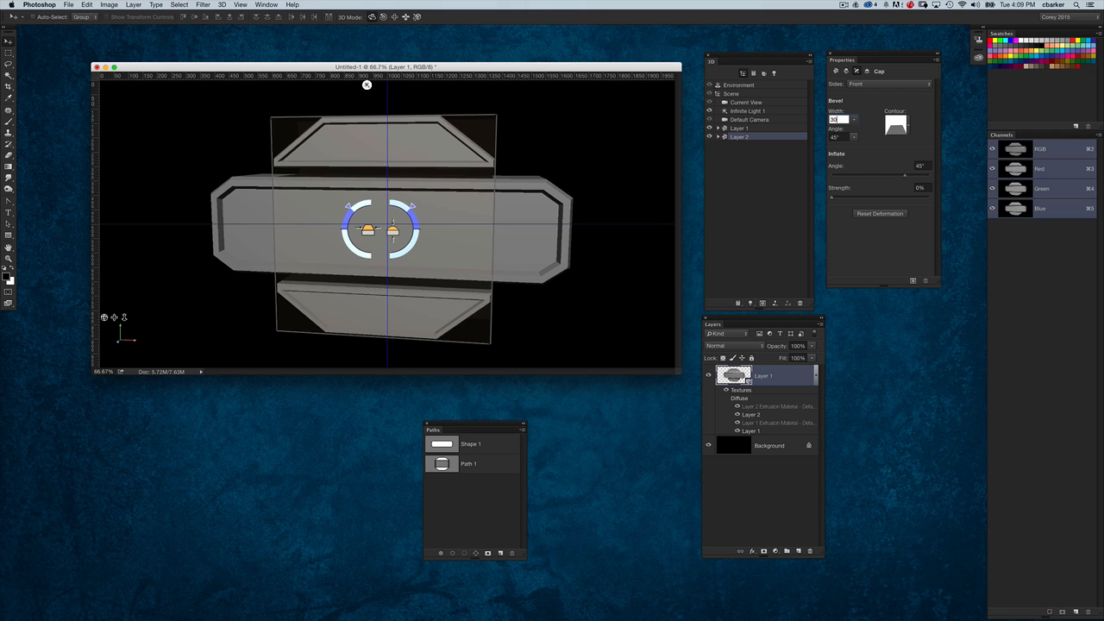
key(Tab)
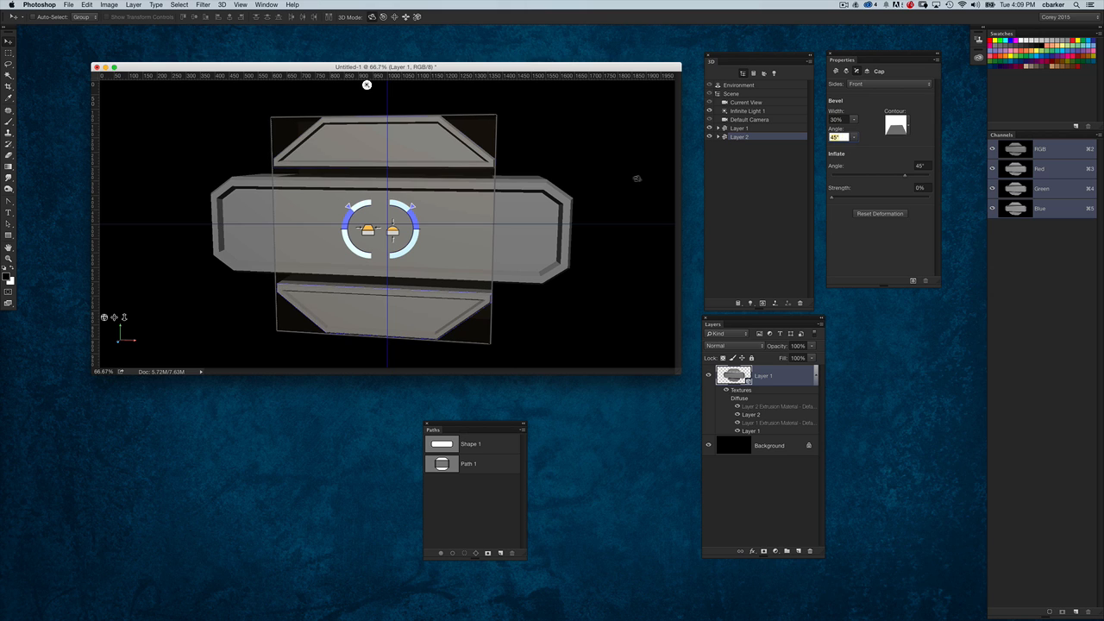
key(Return)
Step: Orbit around the merged meshes to inspect their bevels and depth, returning to the default camera between views
click(752, 119)
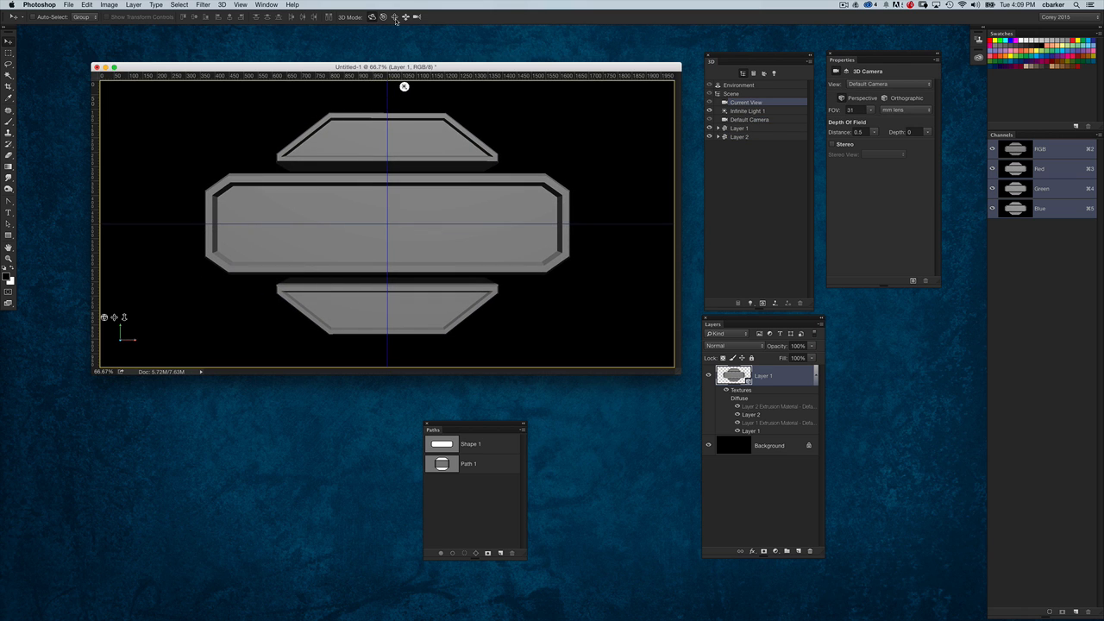
mouse_move(621, 149)
mouse_down()
mouse_move(607, 170)
mouse_move(495, 178)
mouse_move(690, 155)
mouse_move(480, 155)
mouse_move(569, 162)
mouse_move(646, 148)
mouse_move(493, 157)
mouse_move(598, 166)
mouse_move(640, 153)
mouse_up()
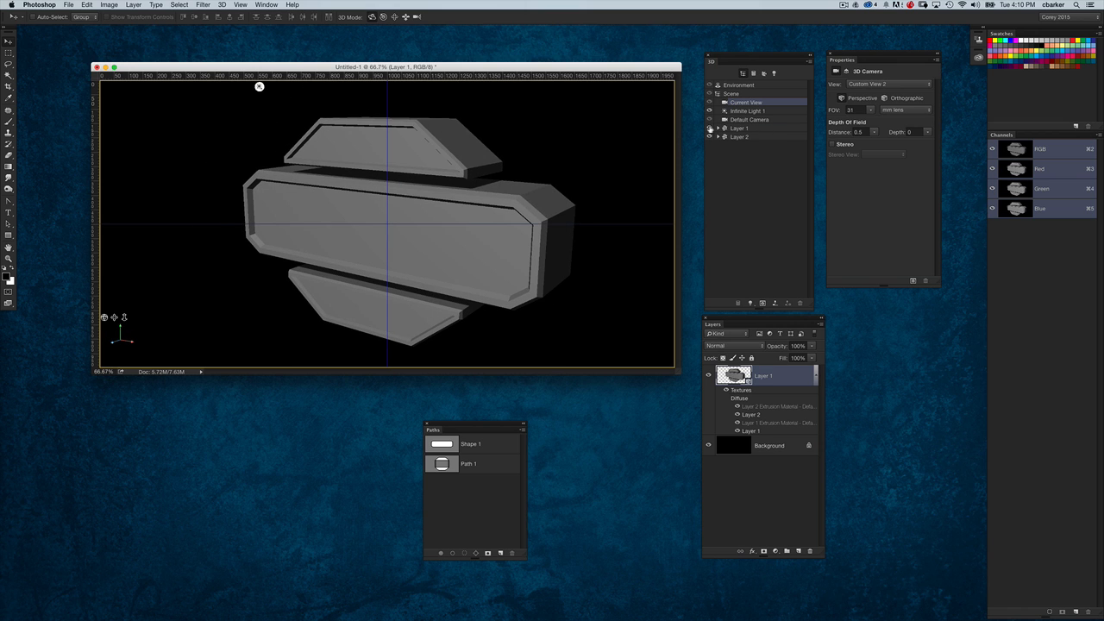
click(756, 120)
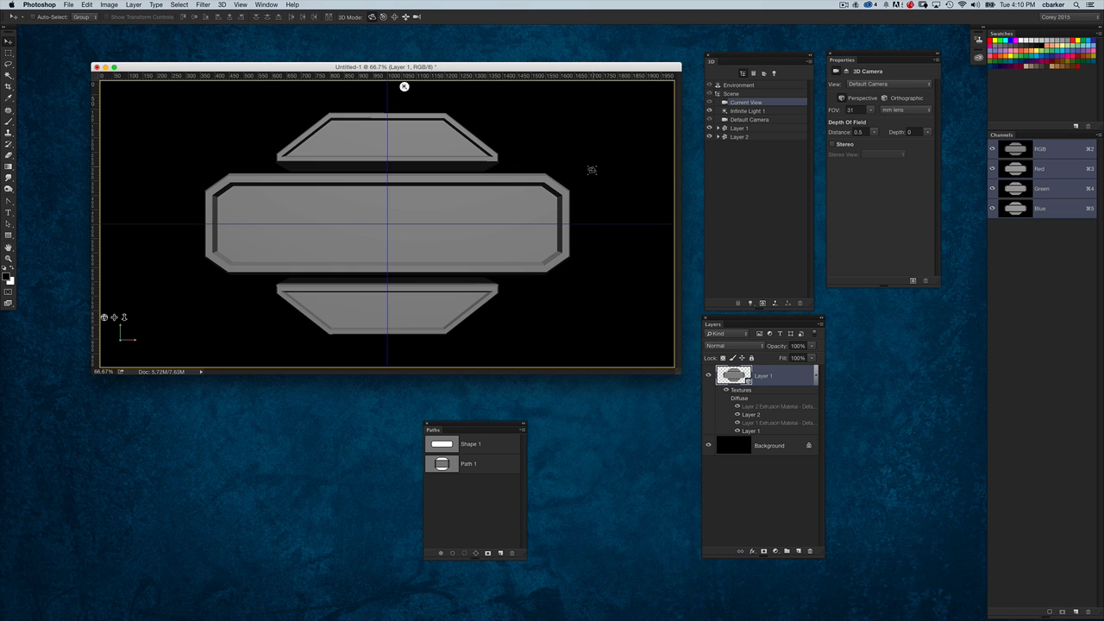
drag(586, 170, 488, 190)
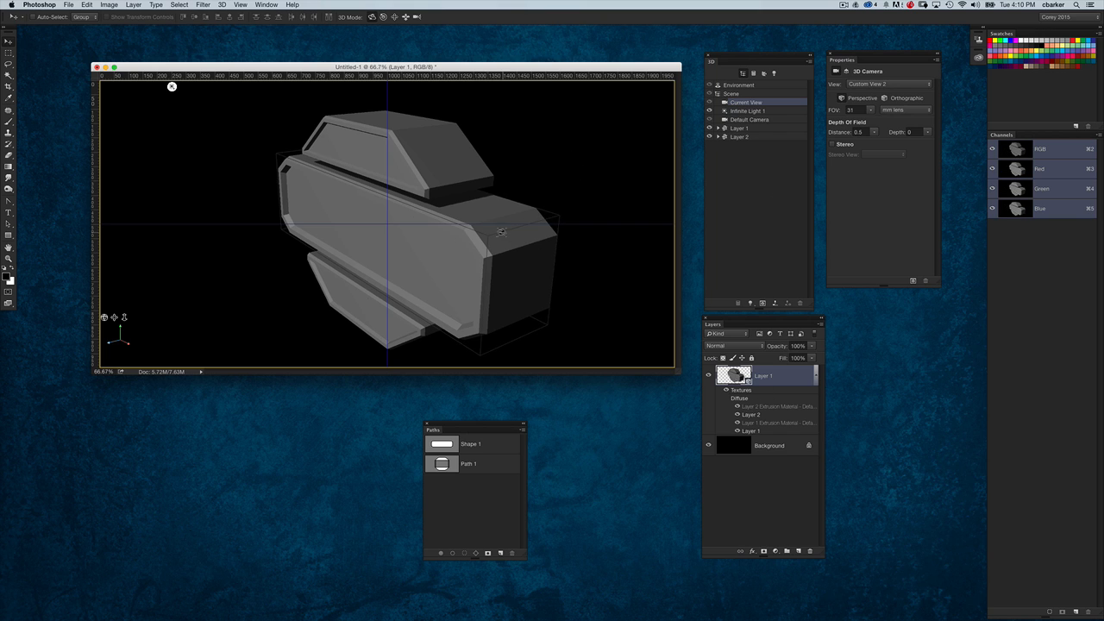
Step: Rename the Layer 1 mesh as Center Shape and the Layer 2 mesh as Outer Shape
click(501, 231)
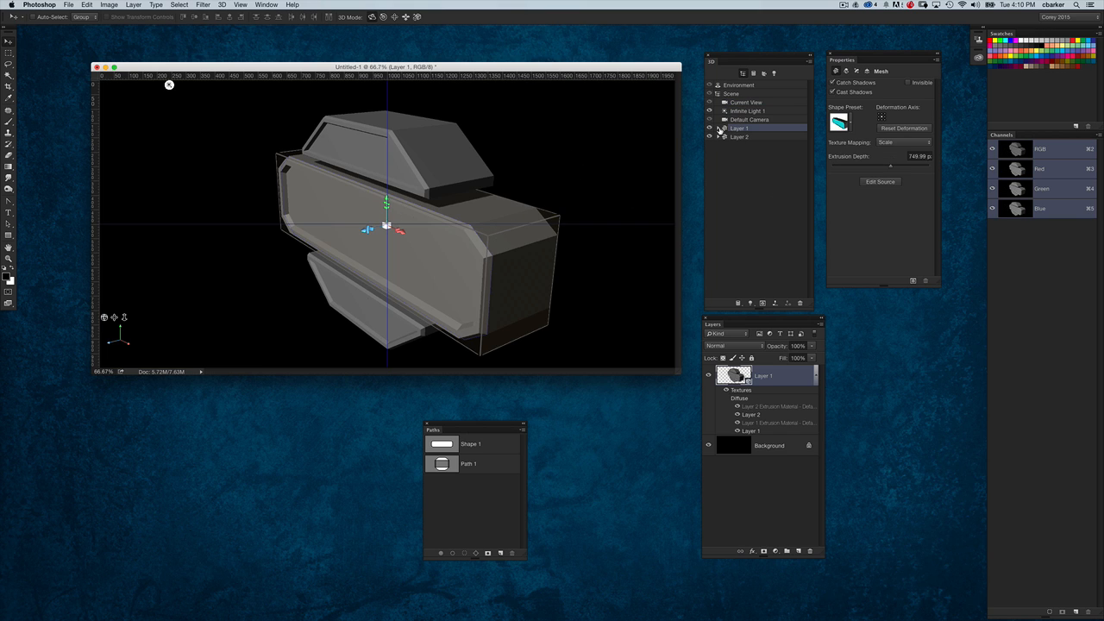
drag(852, 60, 885, 72)
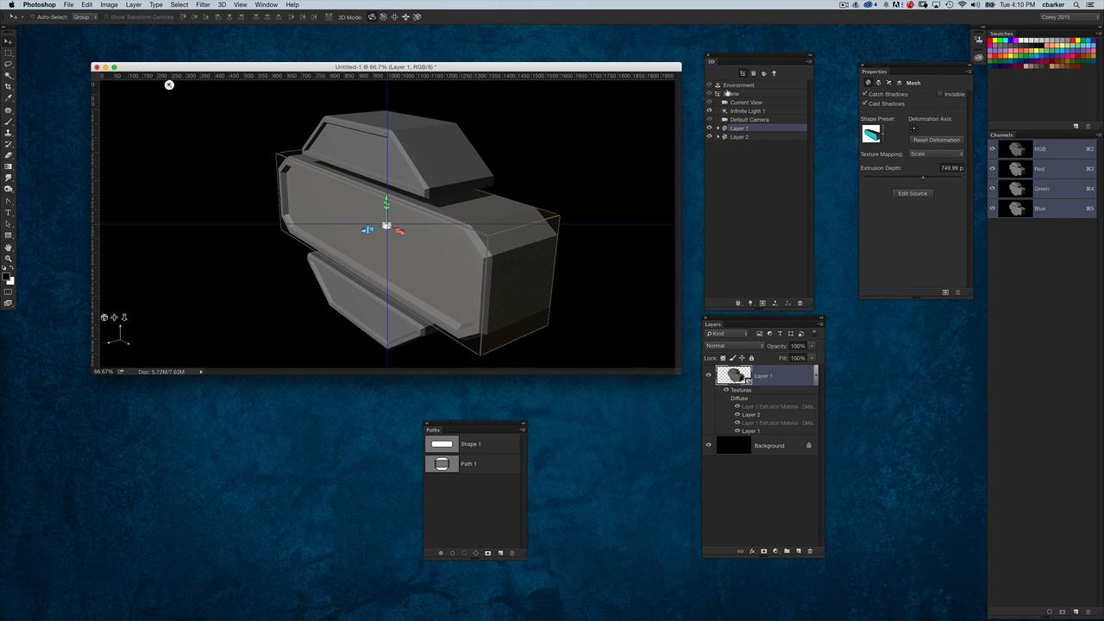
double_click(739, 129)
text(Center Shape)
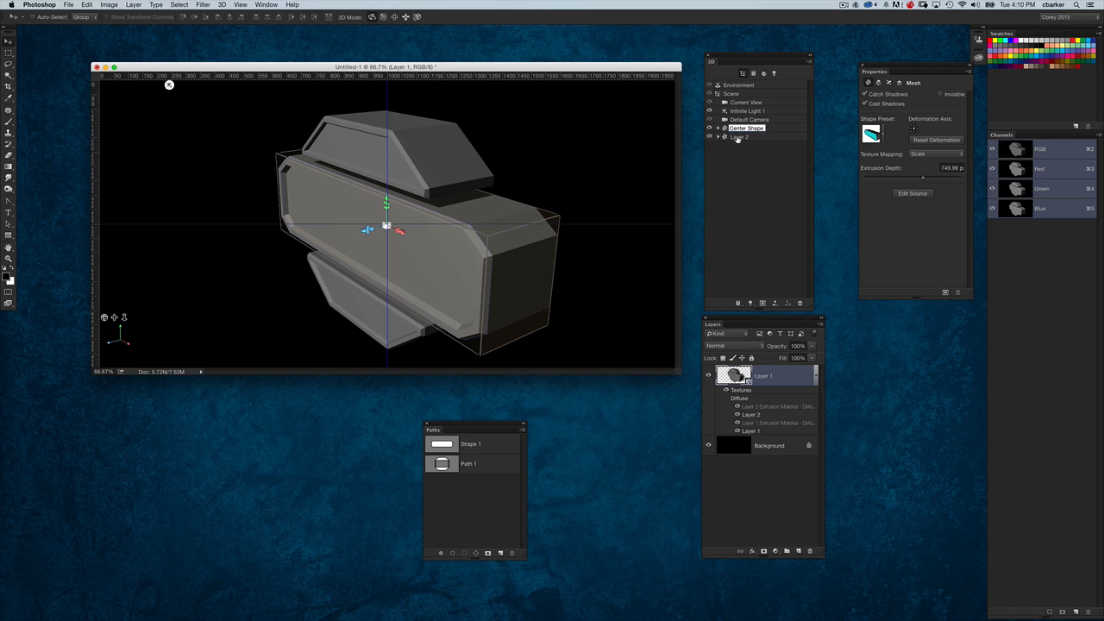
click(738, 137)
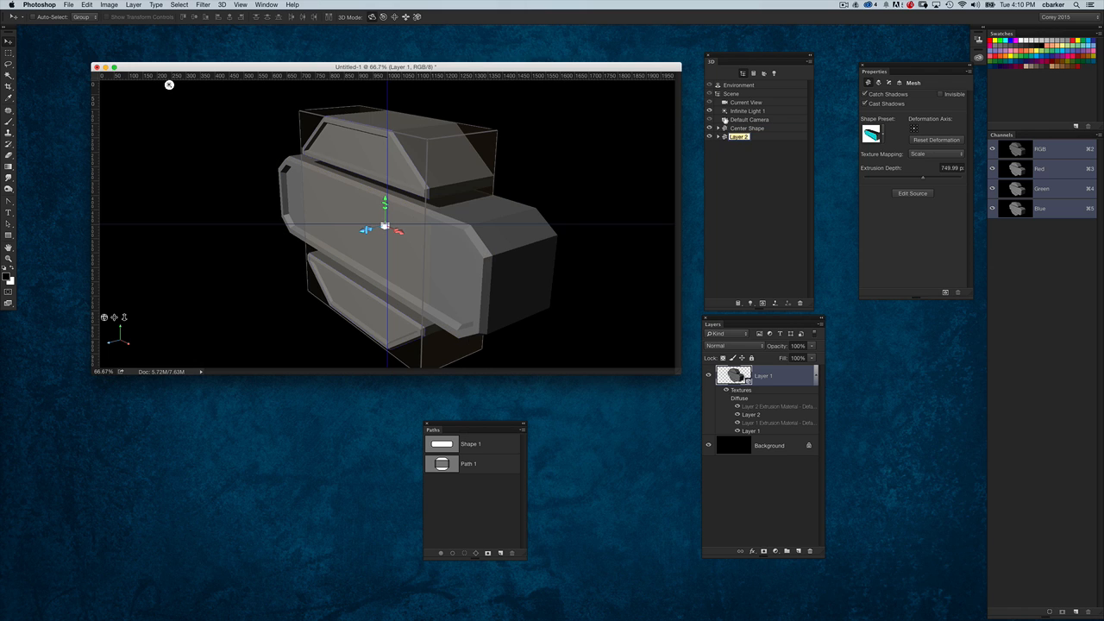
text(Outer Shape)
key(Return)
Step: Expand the Center Shape mesh, enlarge the scene list to show full material names, and select the Layer 1 Extrusion Material
click(739, 128)
click(719, 129)
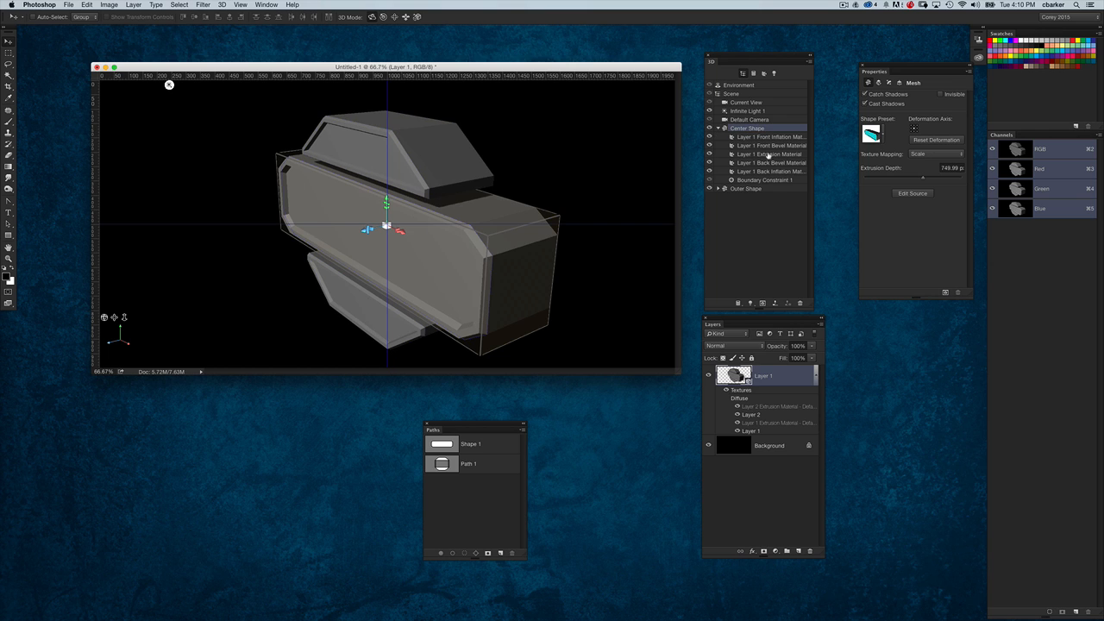
drag(810, 309, 836, 333)
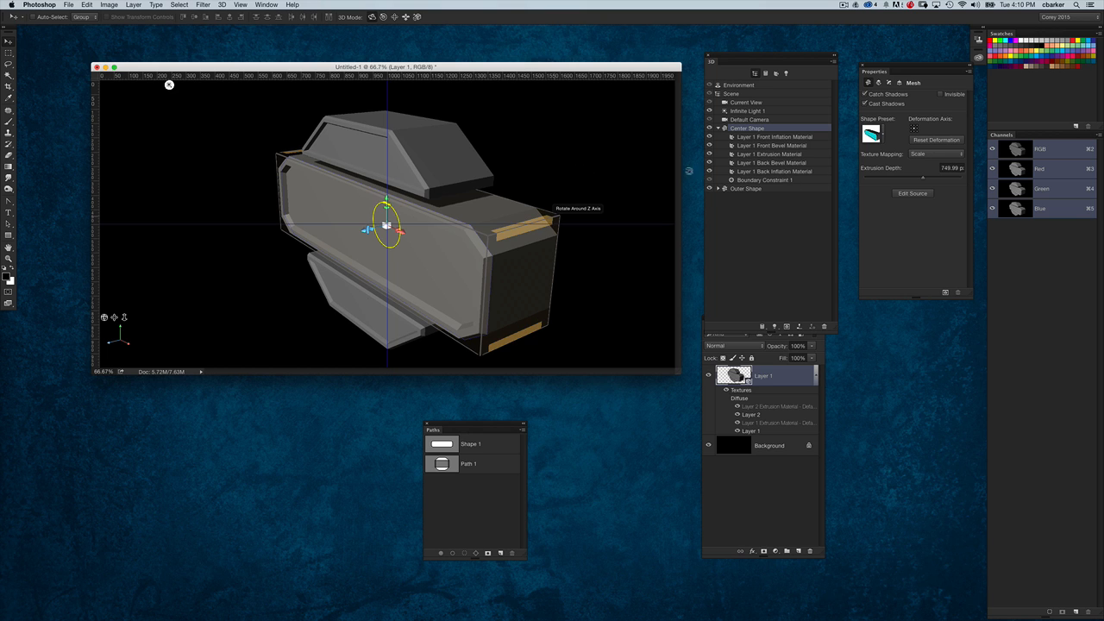
click(774, 154)
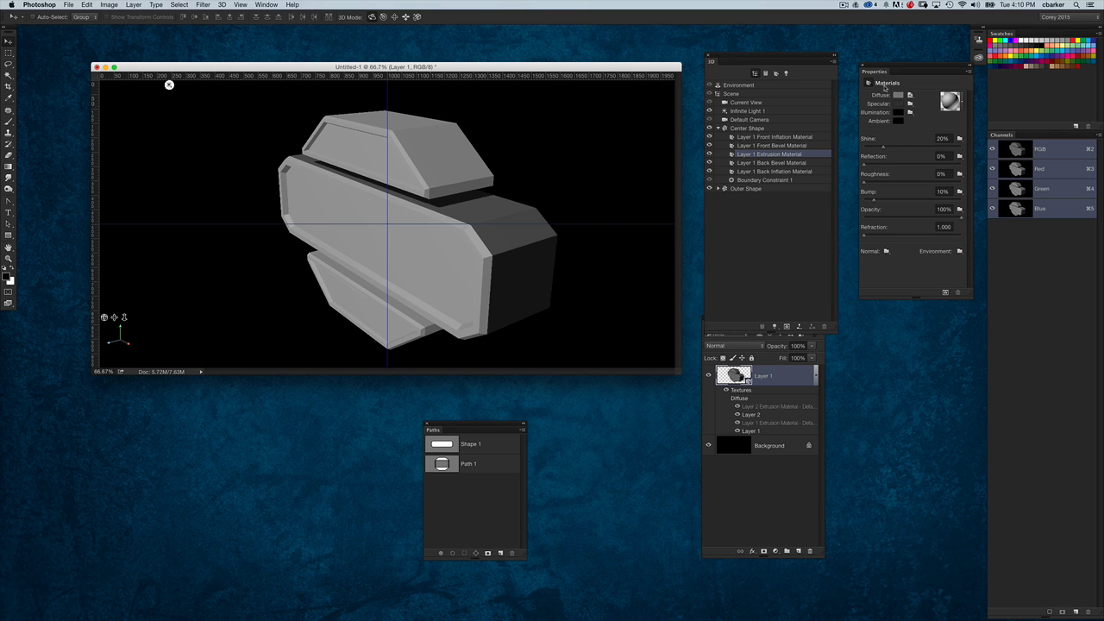
Step: Rearrange the material properties, scene list and layer list so they do not overlap, and reselect Layer 1
drag(897, 70, 885, 66)
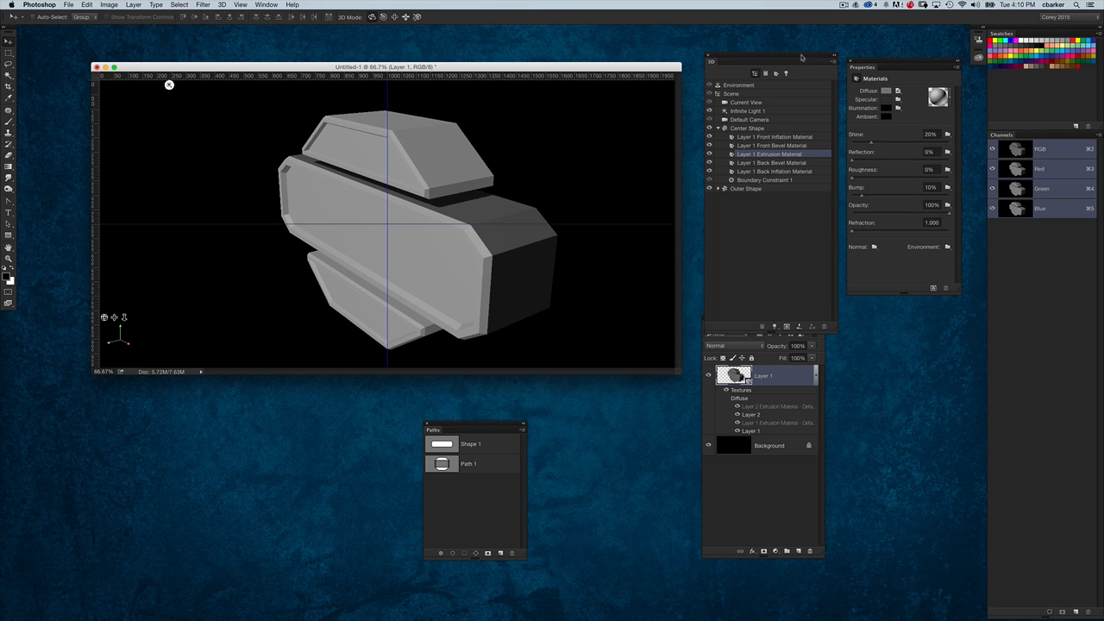
drag(801, 57, 788, 55)
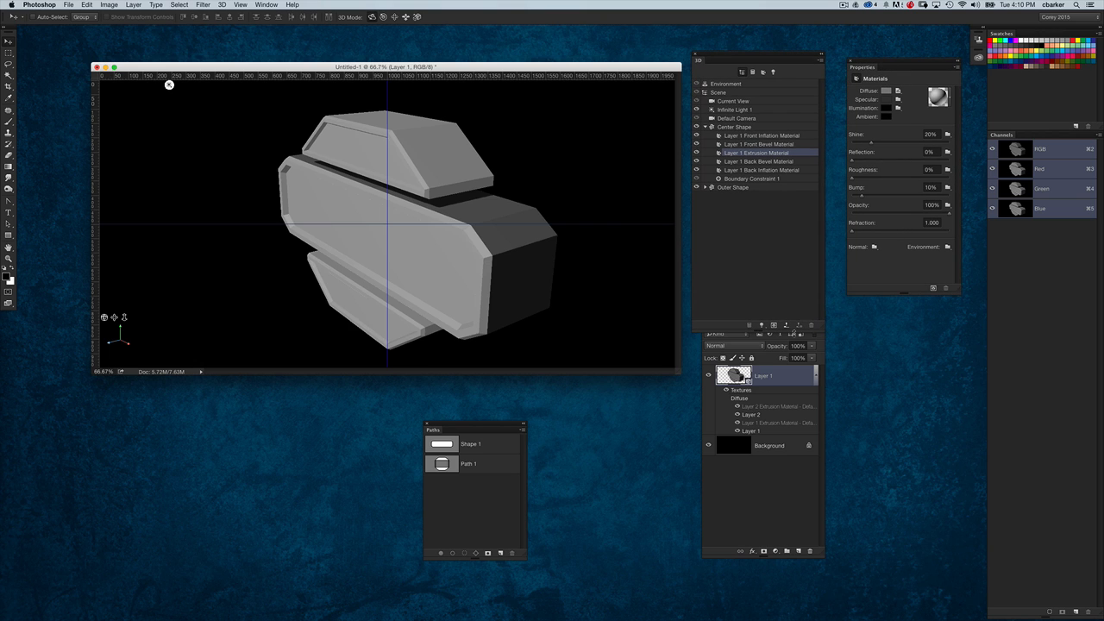
click(816, 481)
drag(791, 330, 762, 404)
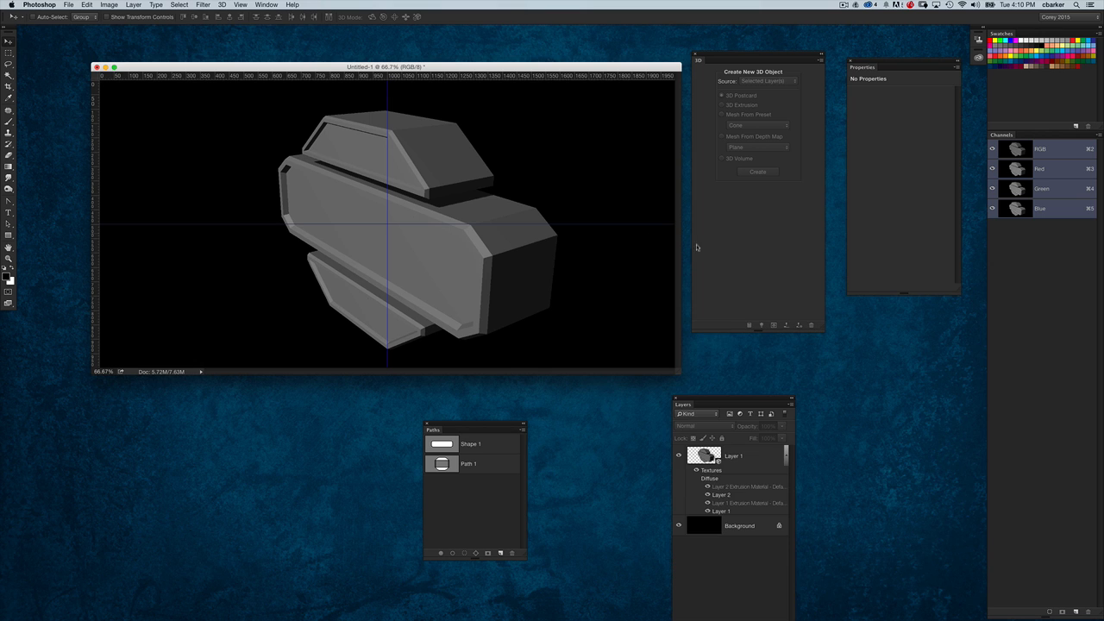
click(710, 451)
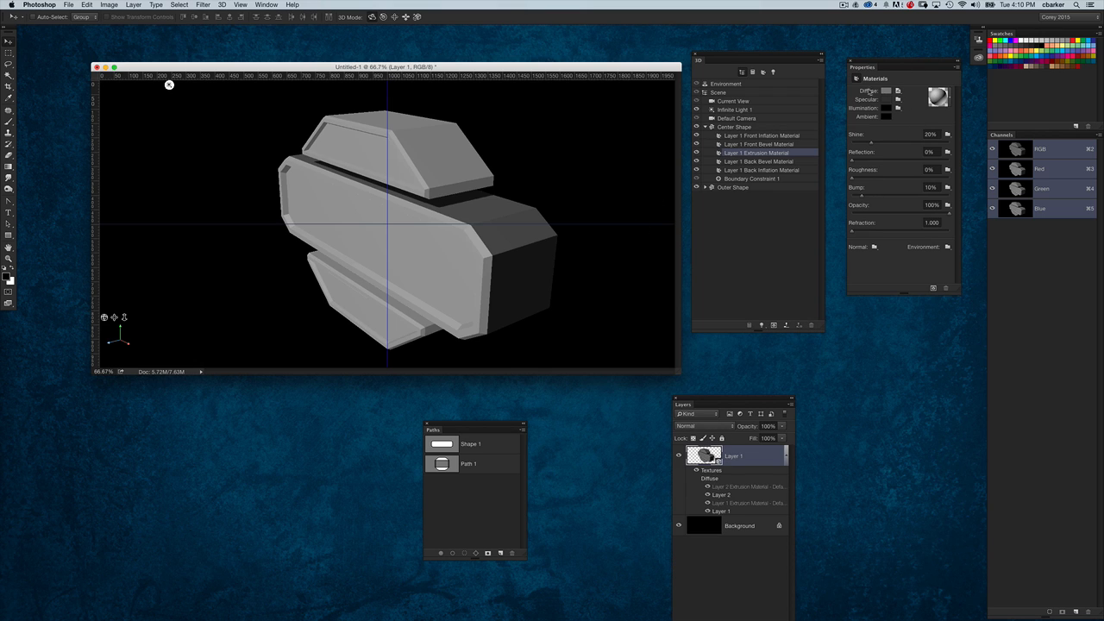
Step: Replace the diffuse texture of the Center Shape's Layer 1 Extrusion Material with steel_hull.psd from the Desktop
click(897, 90)
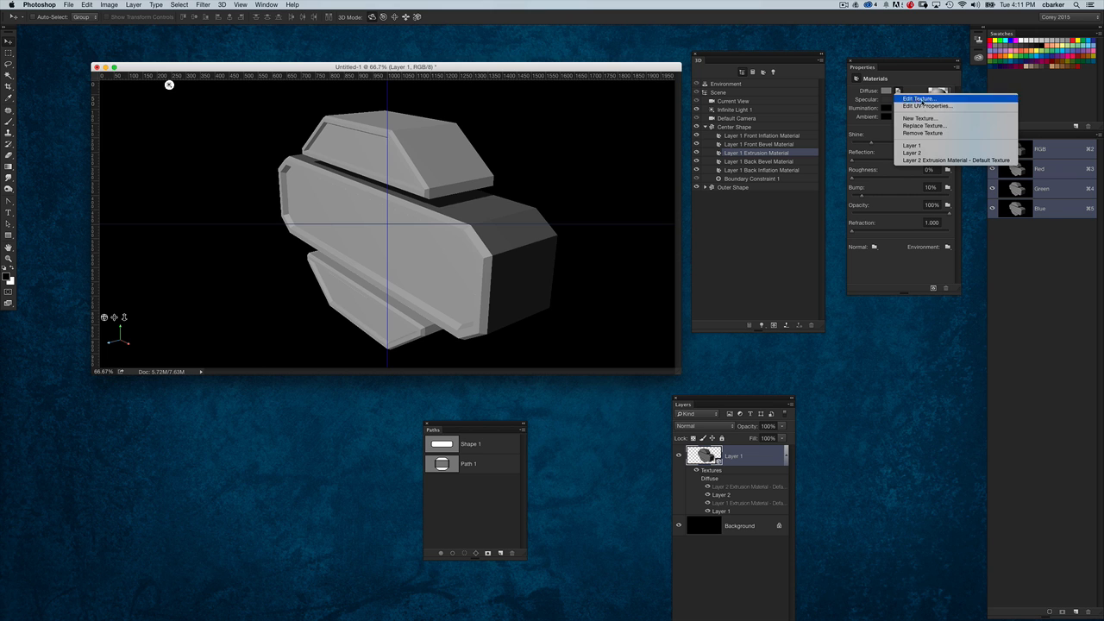
click(925, 126)
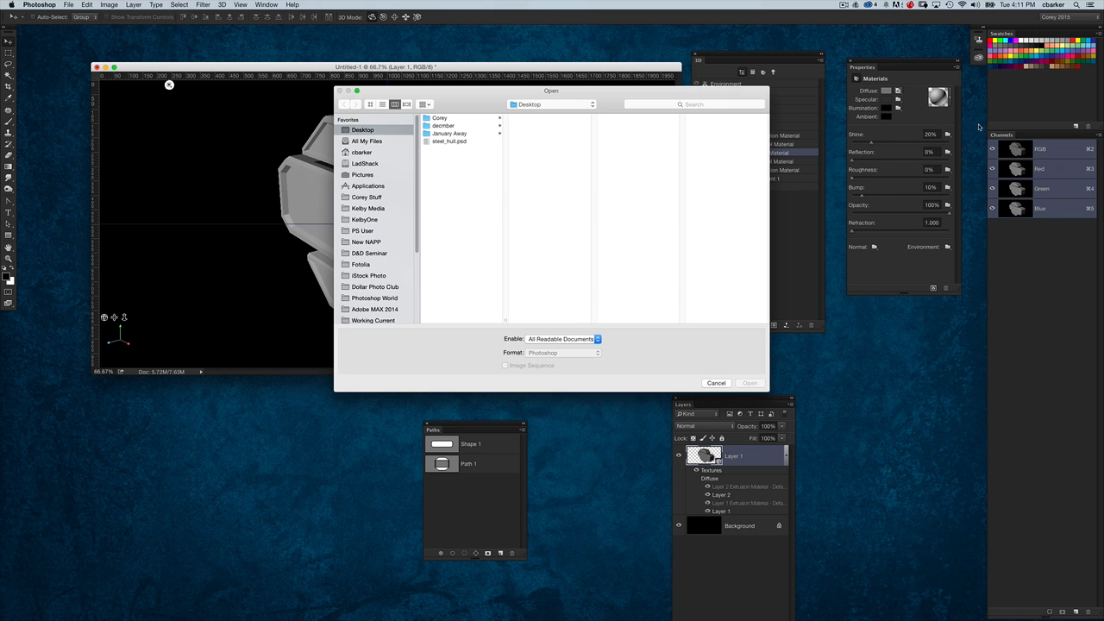
click(466, 141)
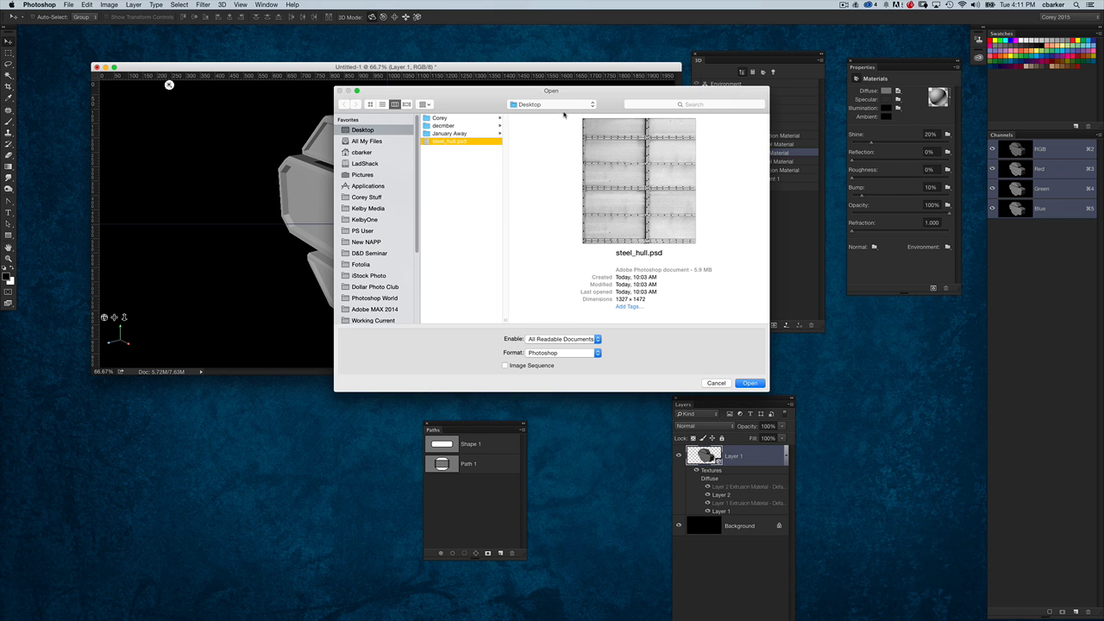
key(Return)
click(750, 383)
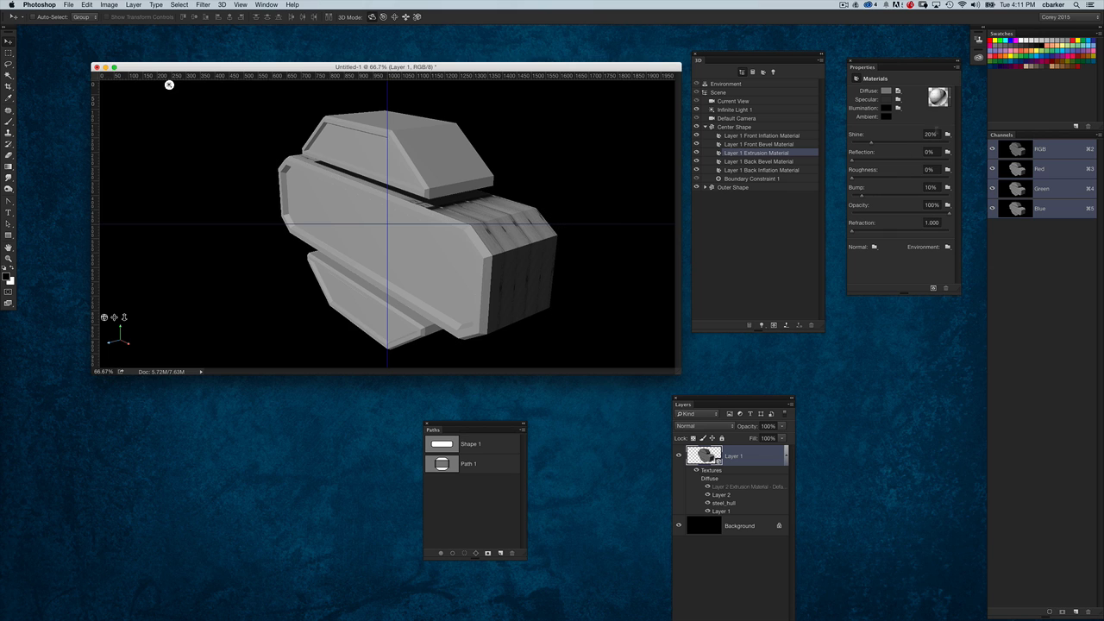
click(897, 92)
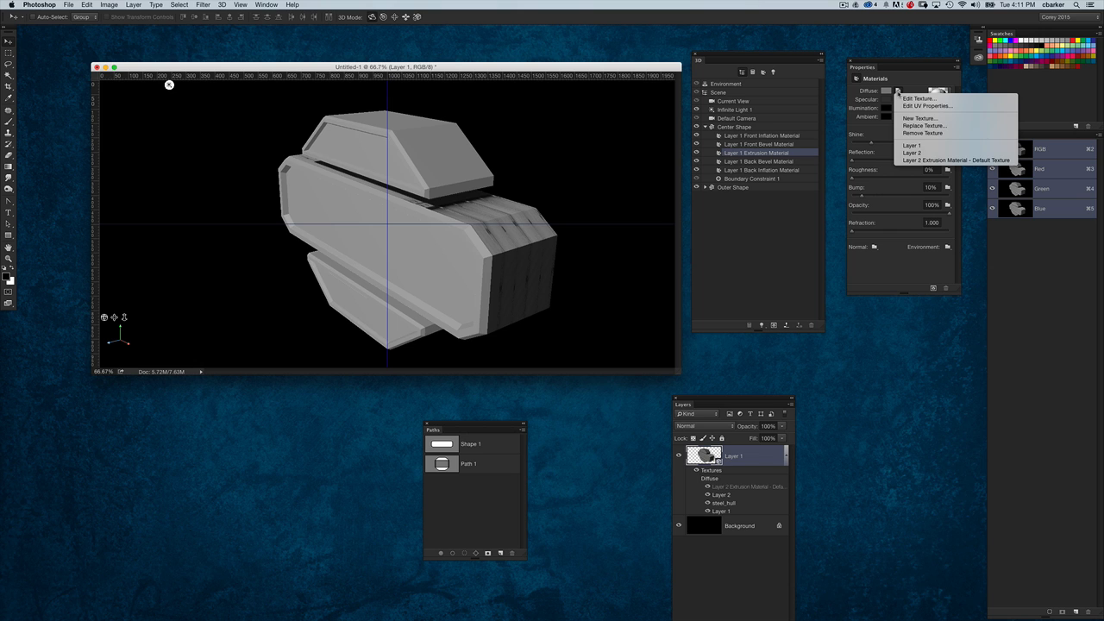
click(1009, 107)
drag(563, 212, 801, 199)
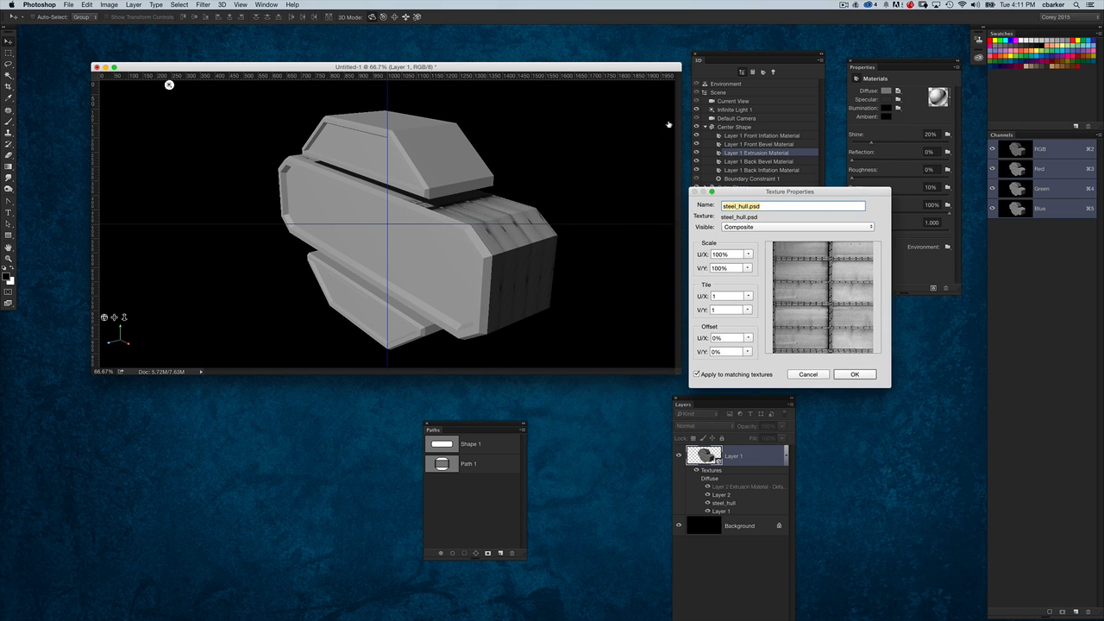
drag(582, 70, 508, 23)
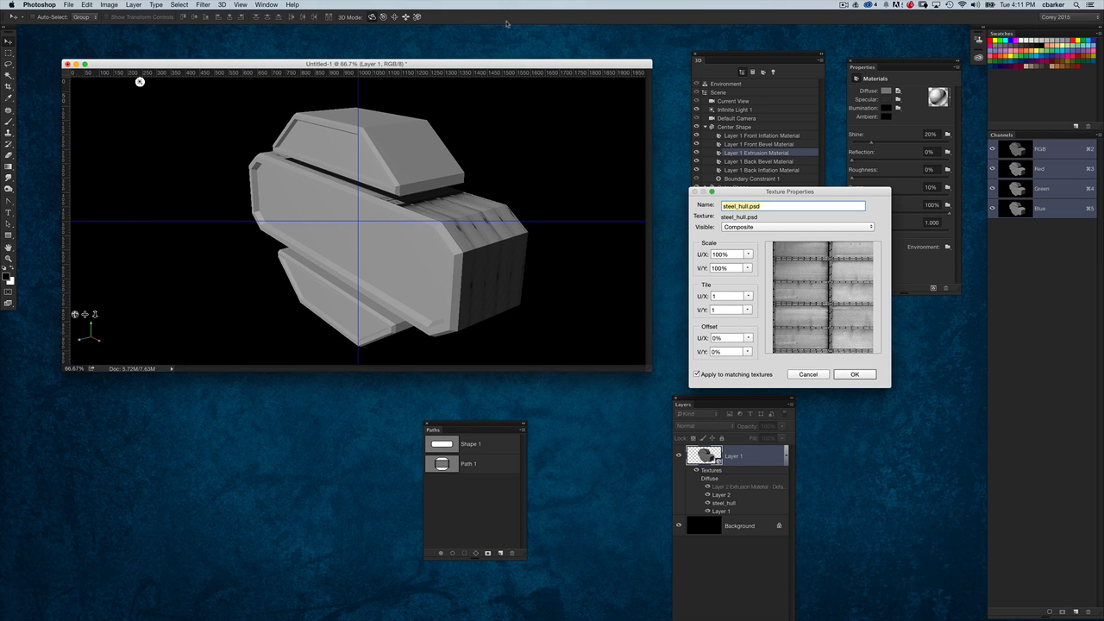
click(808, 374)
Step: Edit the diffuse texture's UV properties, setting its scale to 25% for U/X and 200% for V/Y
key(super+1)
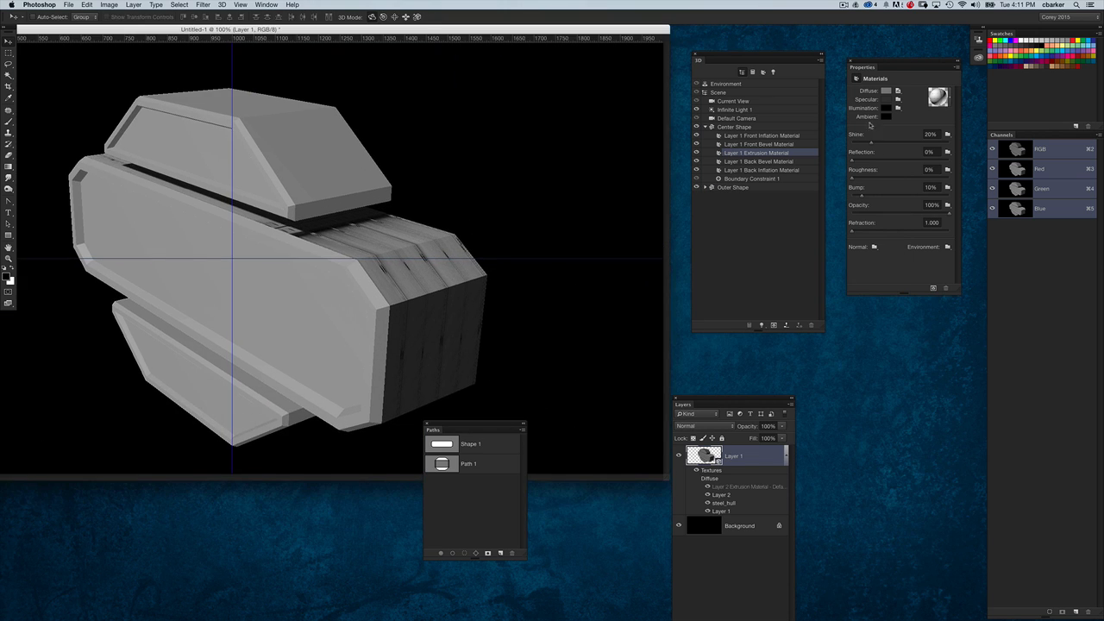
click(897, 91)
click(911, 107)
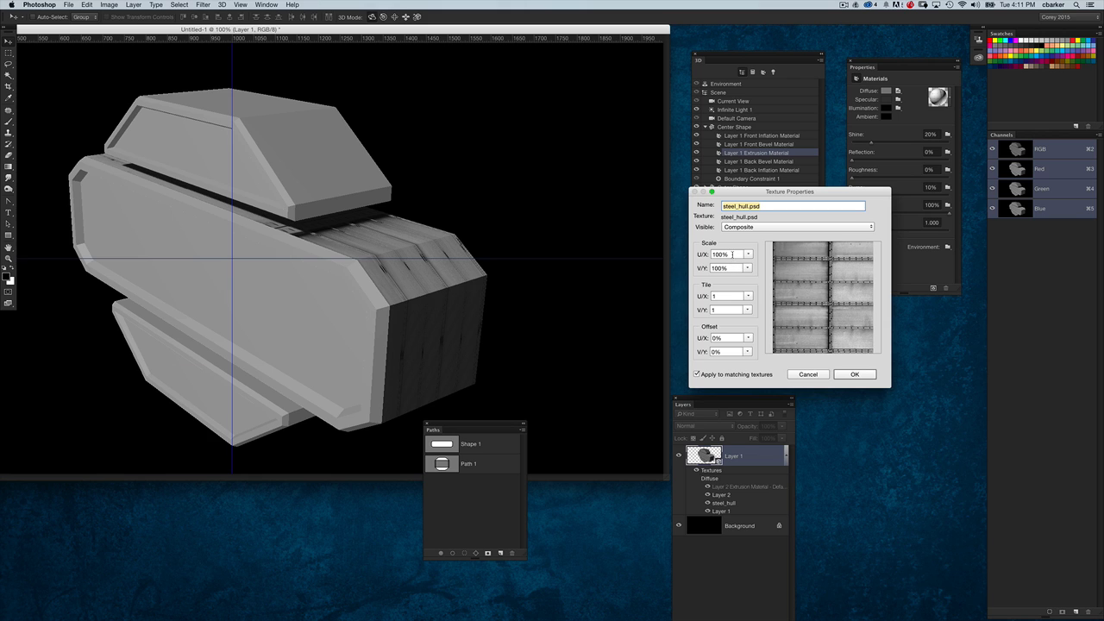
click(732, 255)
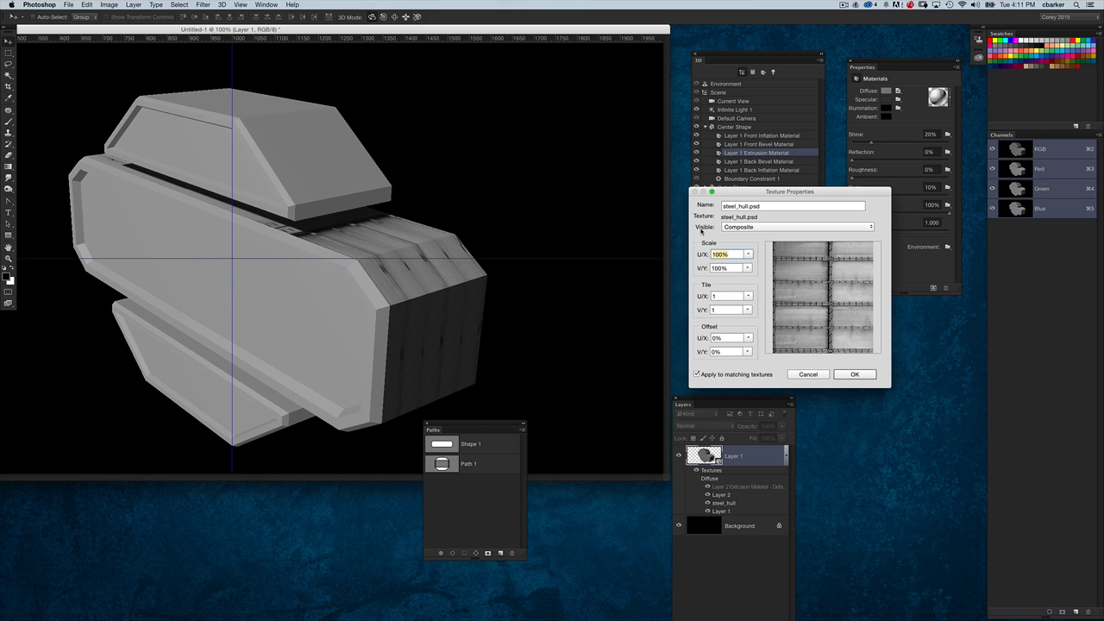
text(25)
click(732, 268)
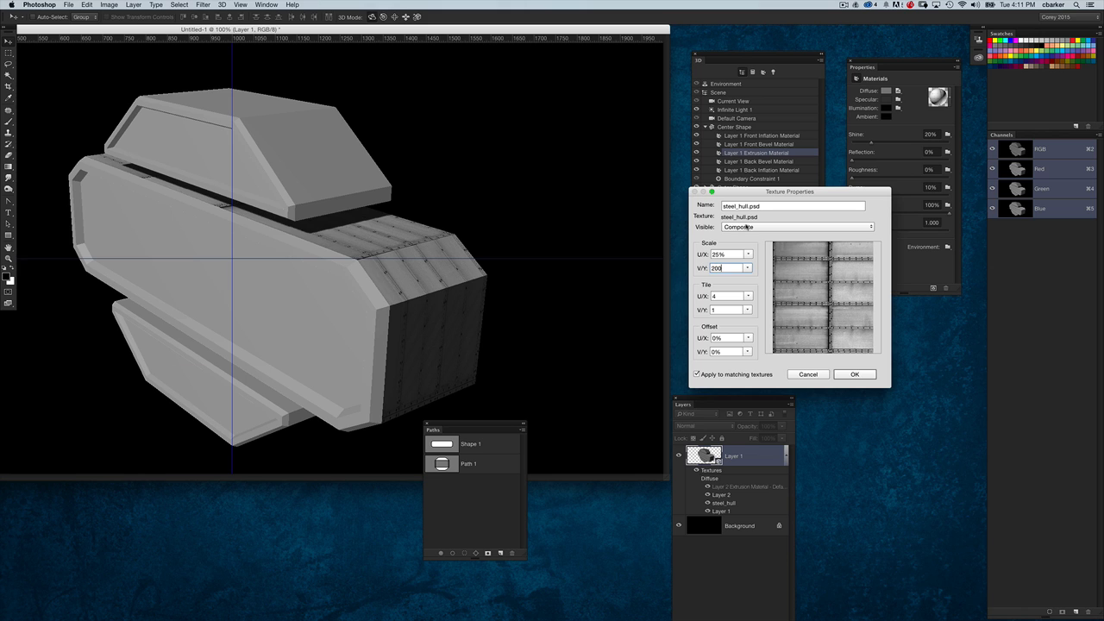
Step: Try a U/X scale of 50% for the steel hull texture and settle on 15%
click(732, 255)
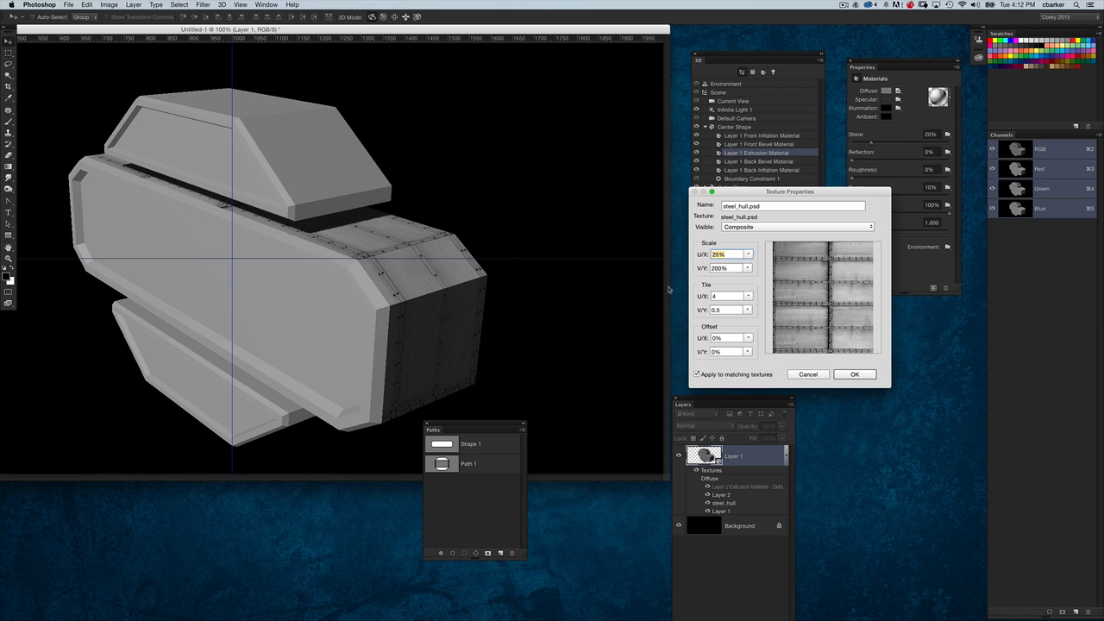
text(50)
key(Tab)
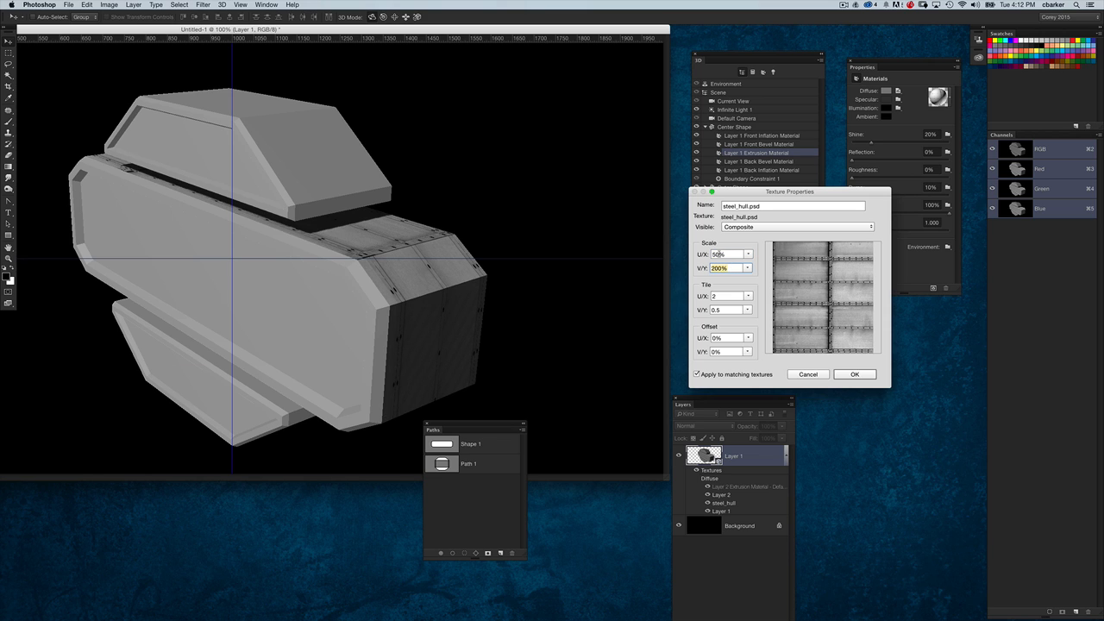
double_click(715, 254)
text(15)
key(Tab)
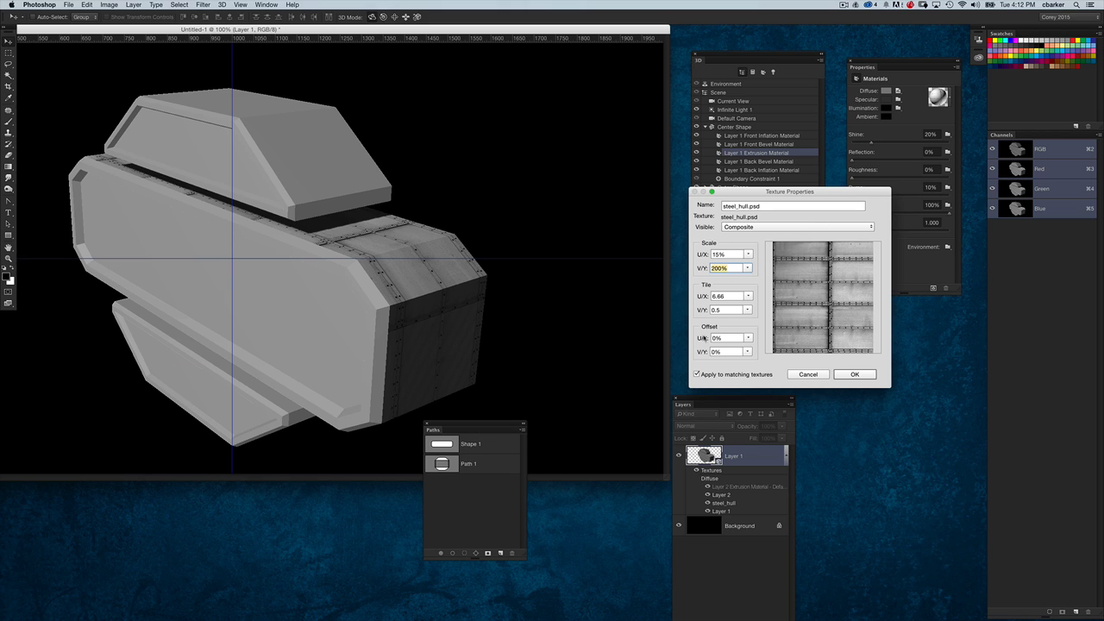
Step: Offset the steel hull texture by -44.33% in U/X and 17.53% in V/Y, accept it, and orbit to inspect the extruded side
drag(748, 338, 753, 361)
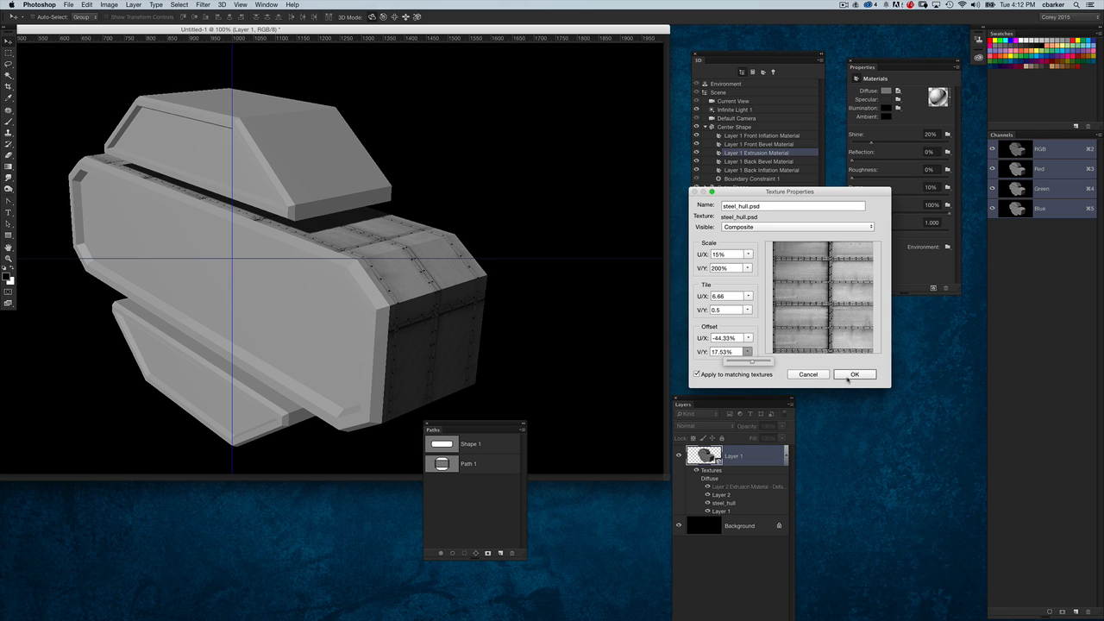
click(853, 375)
drag(523, 219, 44, 49)
drag(554, 250, 626, 221)
click(492, 236)
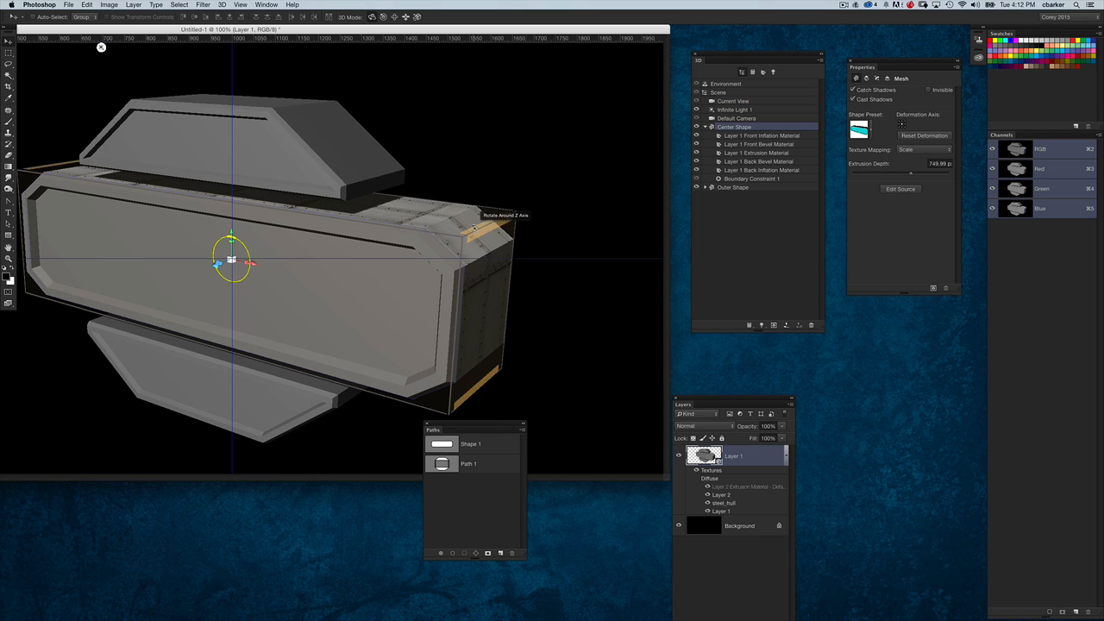
Step: Assign the steel_hull texture to the bump of the Layer 1 Extrusion Material
click(751, 152)
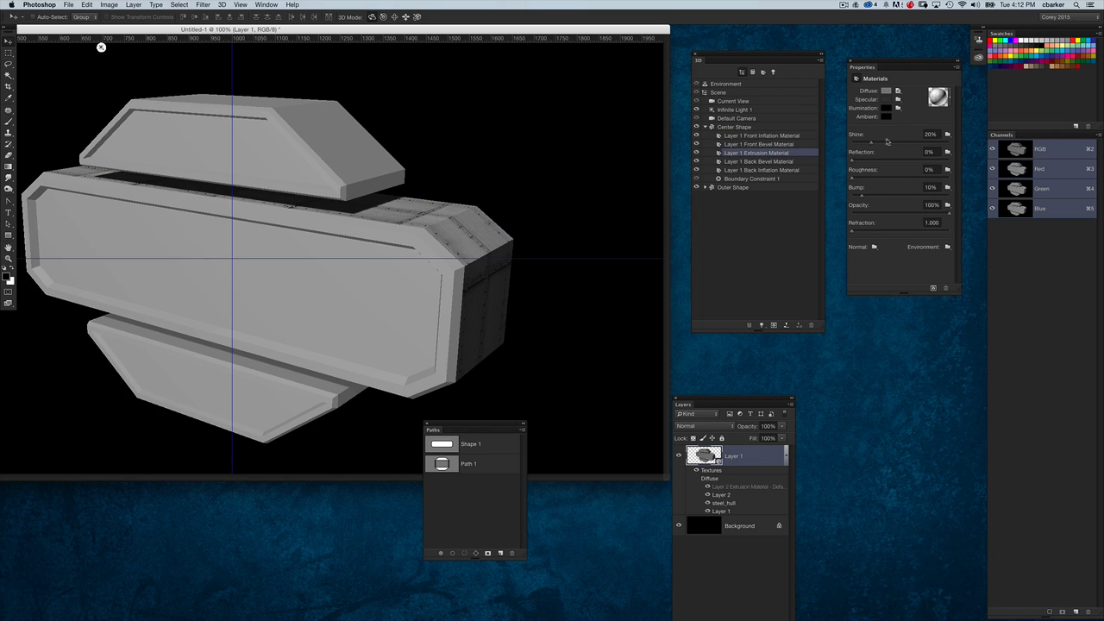
drag(899, 66, 890, 77)
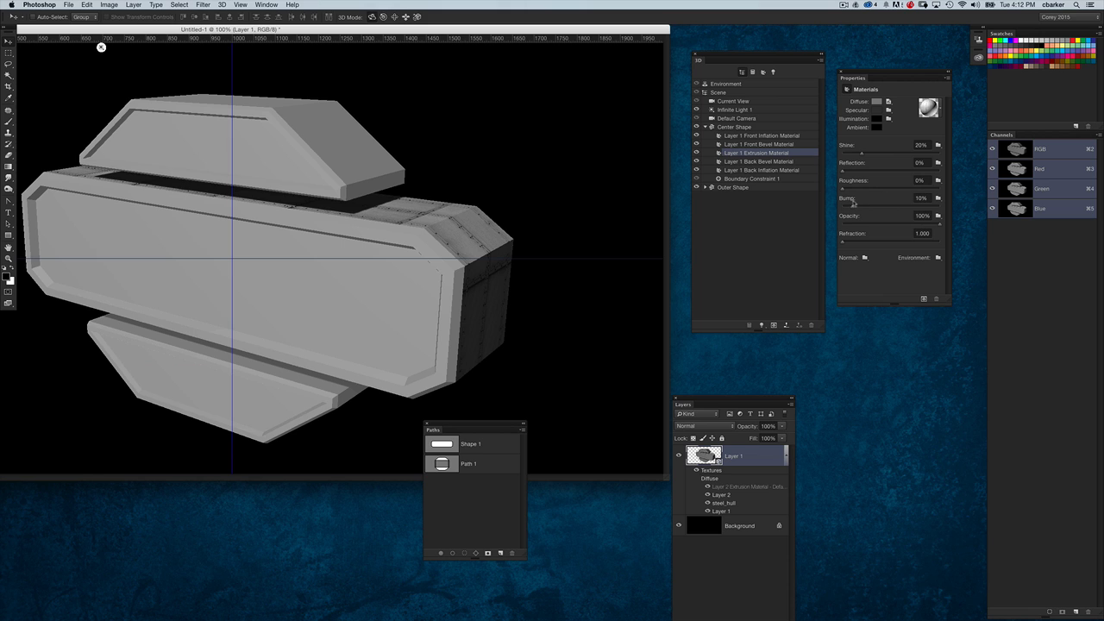
click(938, 198)
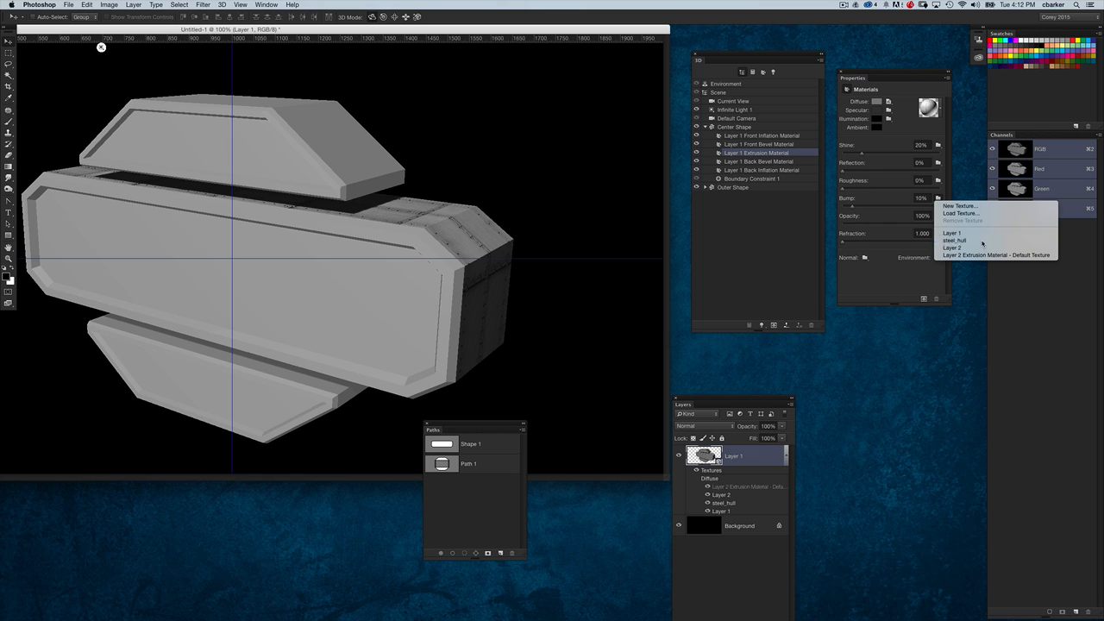
click(954, 240)
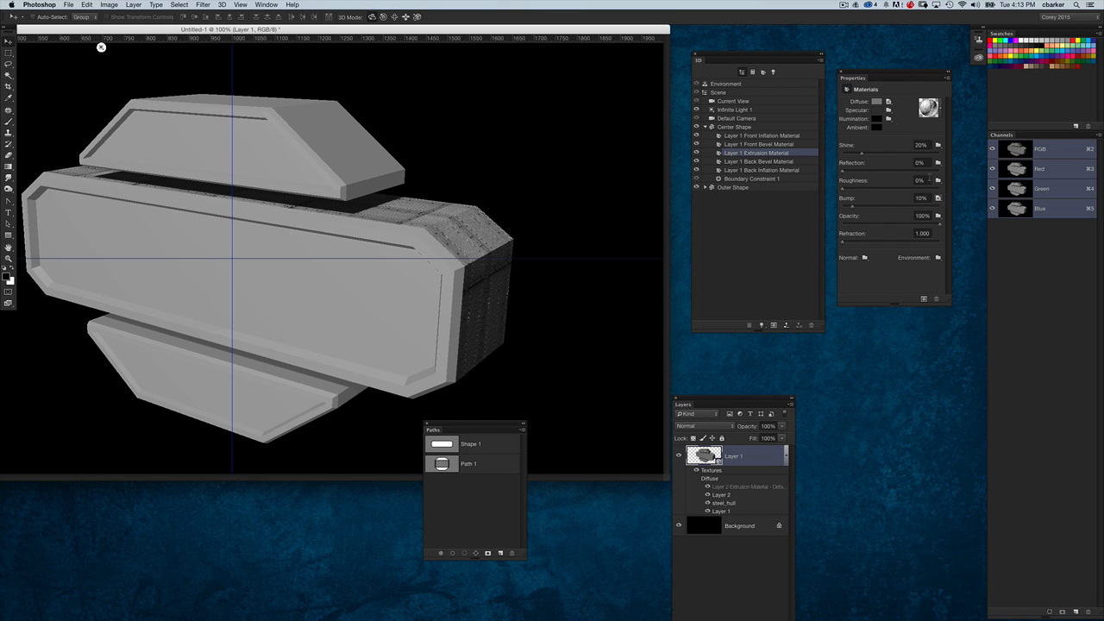
Step: Reapply the diffuse texture's UV properties with Apply to matching textures enabled to align the bump, and orbit to check the extruded side
click(889, 102)
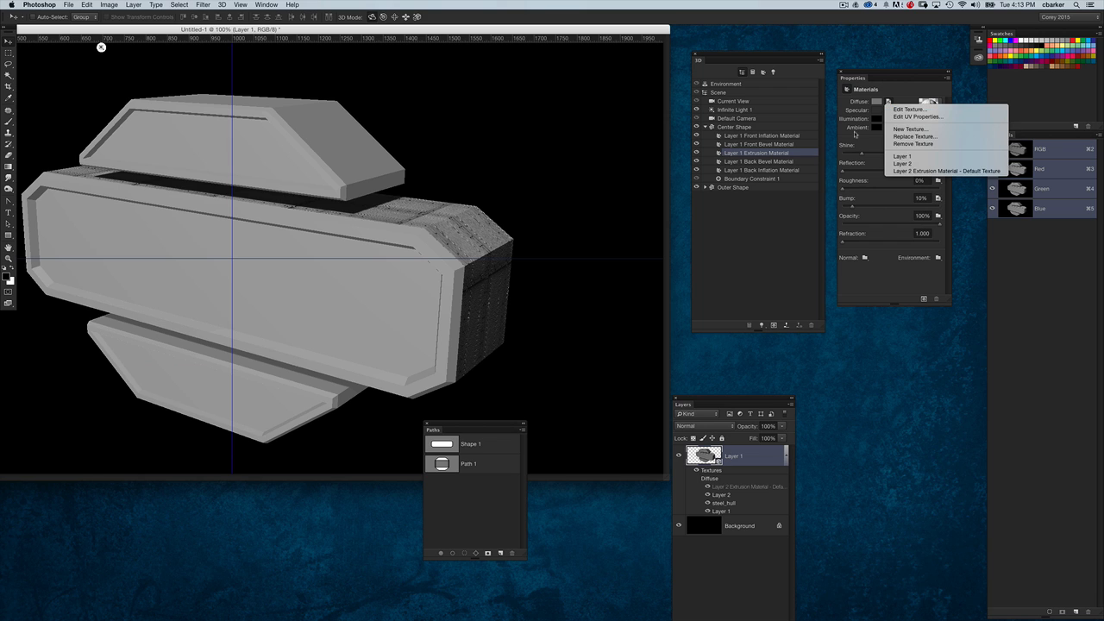
click(905, 94)
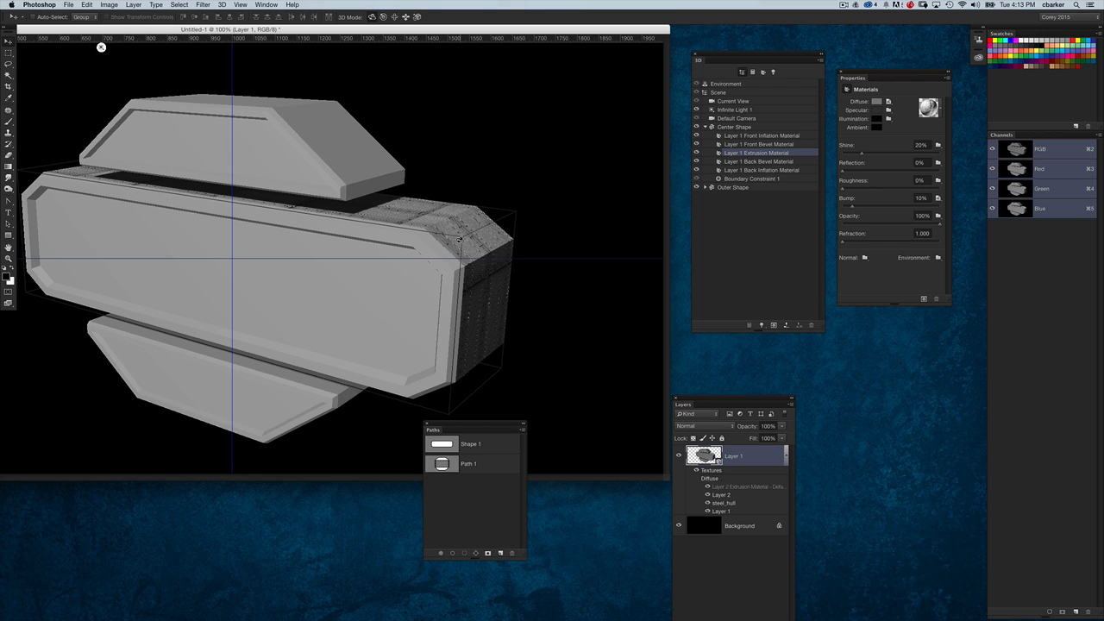
click(888, 102)
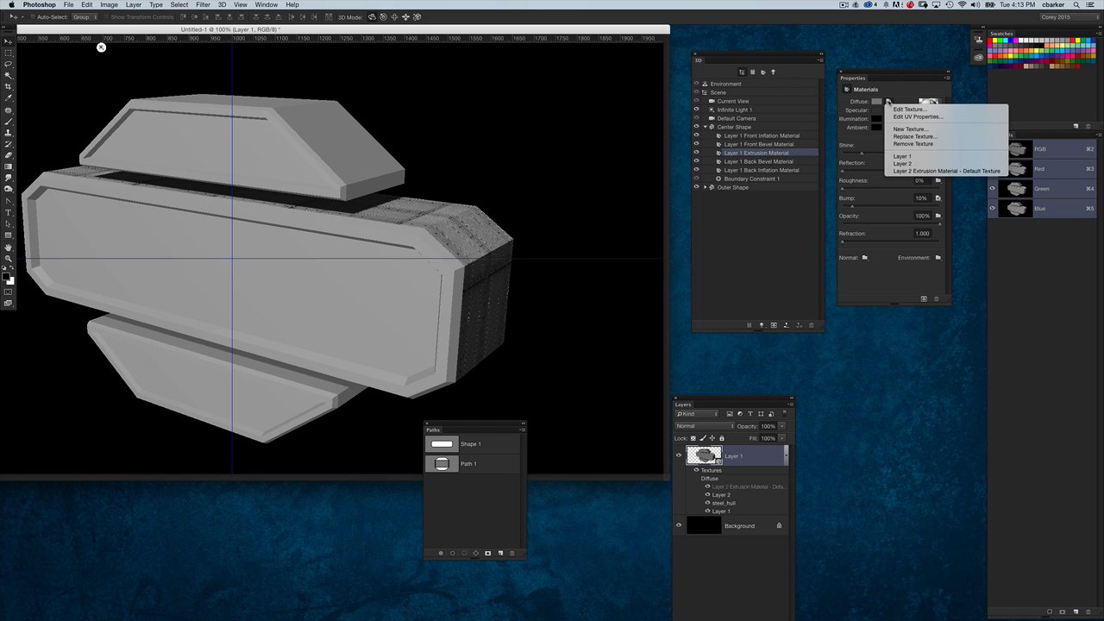
click(918, 118)
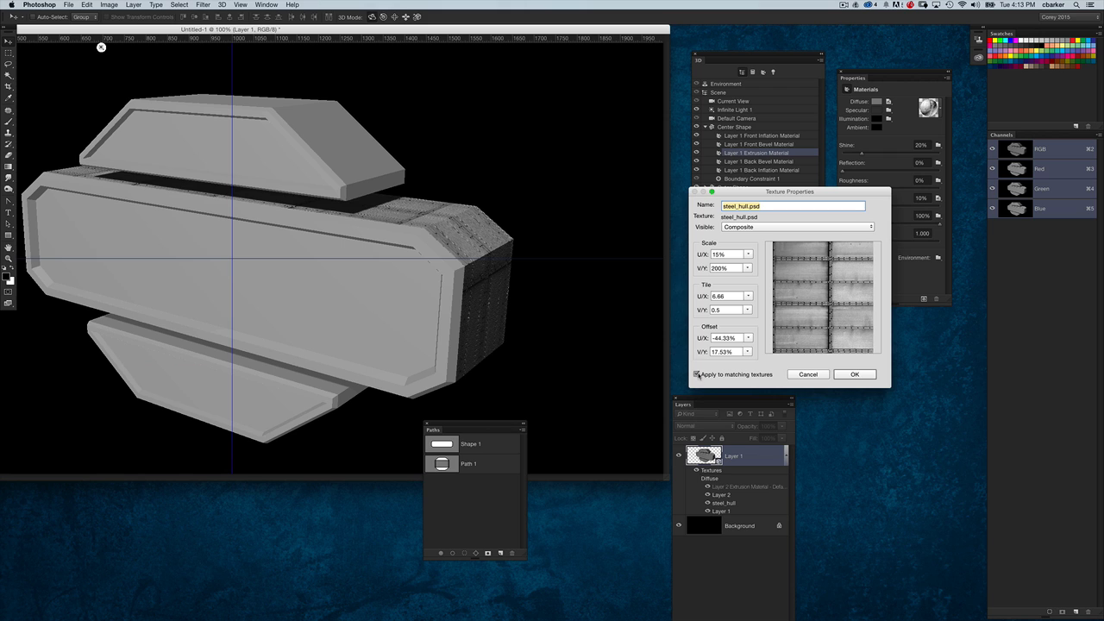
click(697, 374)
click(696, 374)
drag(763, 196, 727, 197)
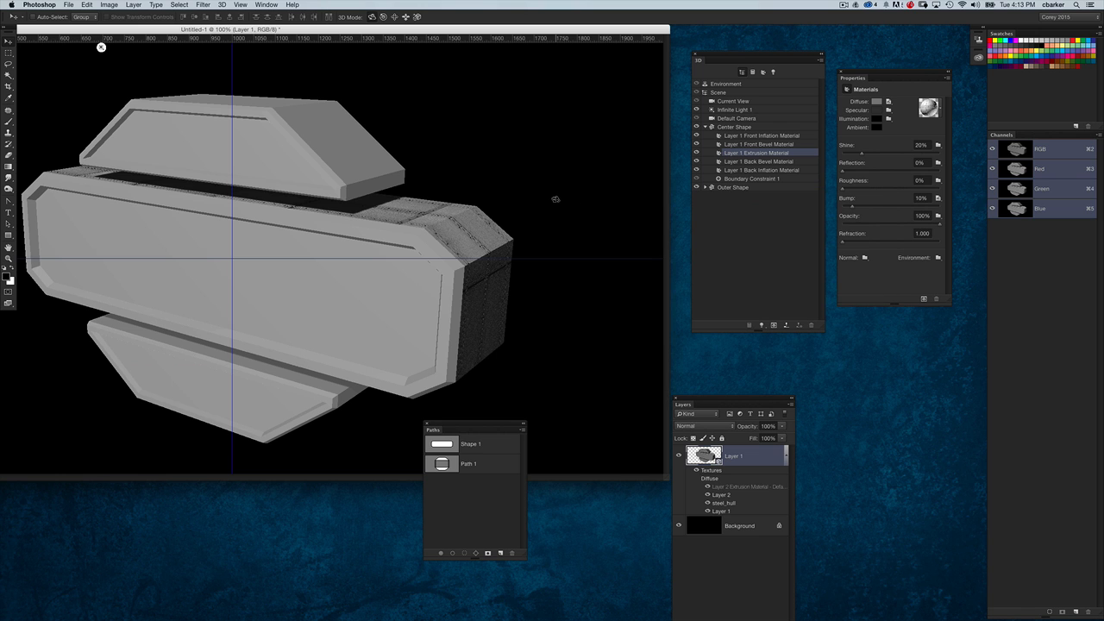
mouse_move(560, 207)
mouse_down()
mouse_move(552, 226)
mouse_move(505, 227)
mouse_move(530, 190)
mouse_move(495, 209)
mouse_move(589, 217)
mouse_move(655, 116)
mouse_move(574, 234)
mouse_move(538, 217)
mouse_move(570, 190)
mouse_move(550, 207)
mouse_move(561, 211)
mouse_up()
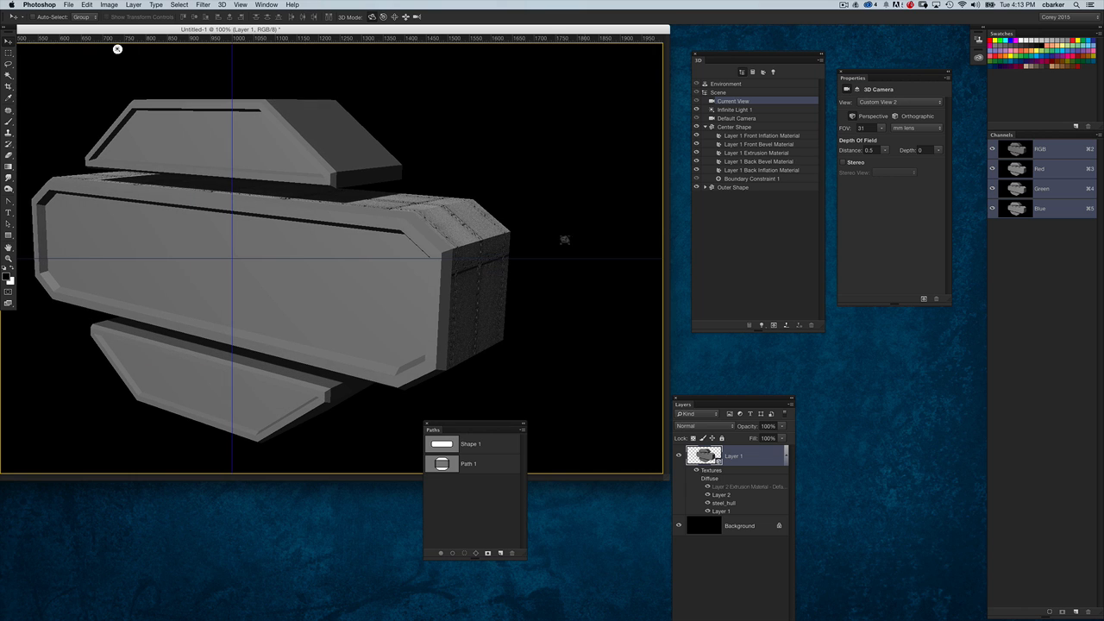
click(497, 253)
Step: Save the Layer 1 Extrusion Material as a new material preset with a name beginning with "Metal Bo"
click(770, 153)
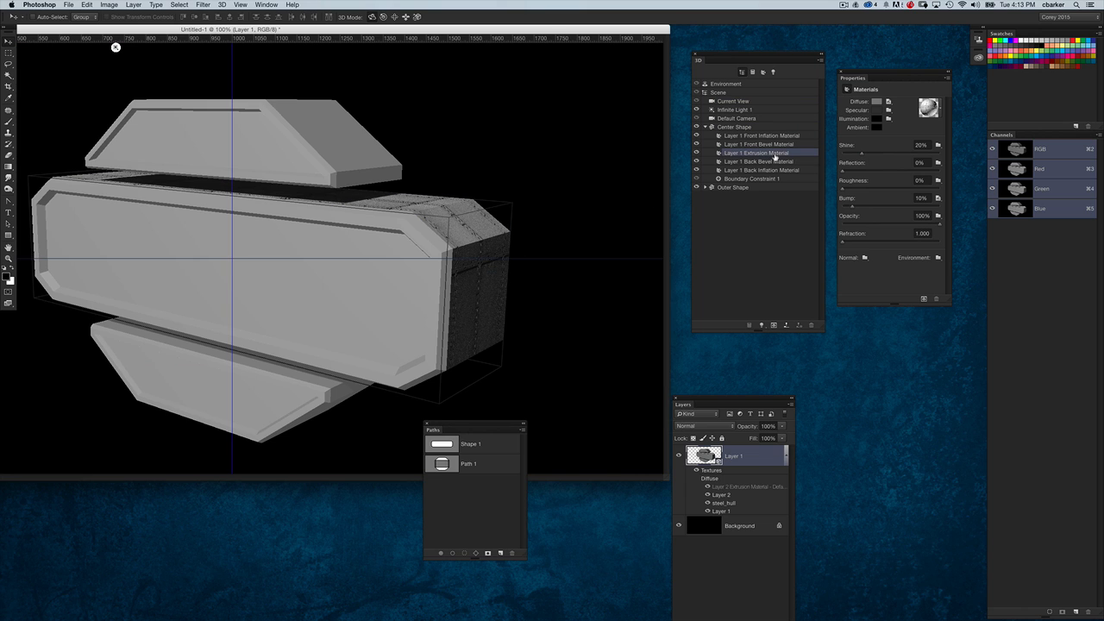
click(942, 109)
drag(966, 145, 966, 295)
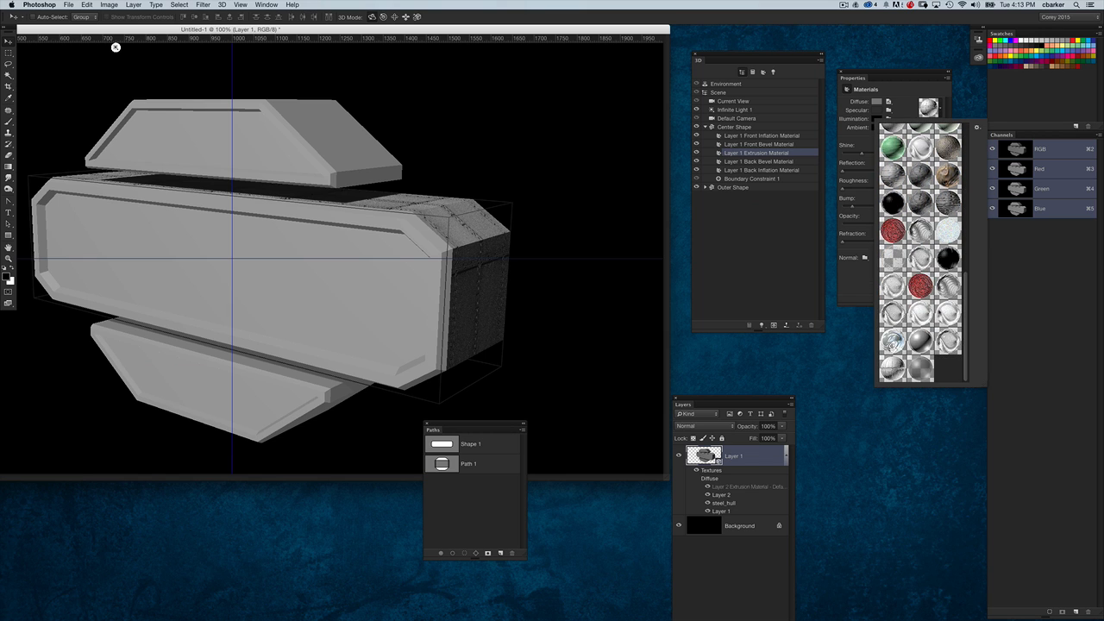
scroll(938, 138, up, 10)
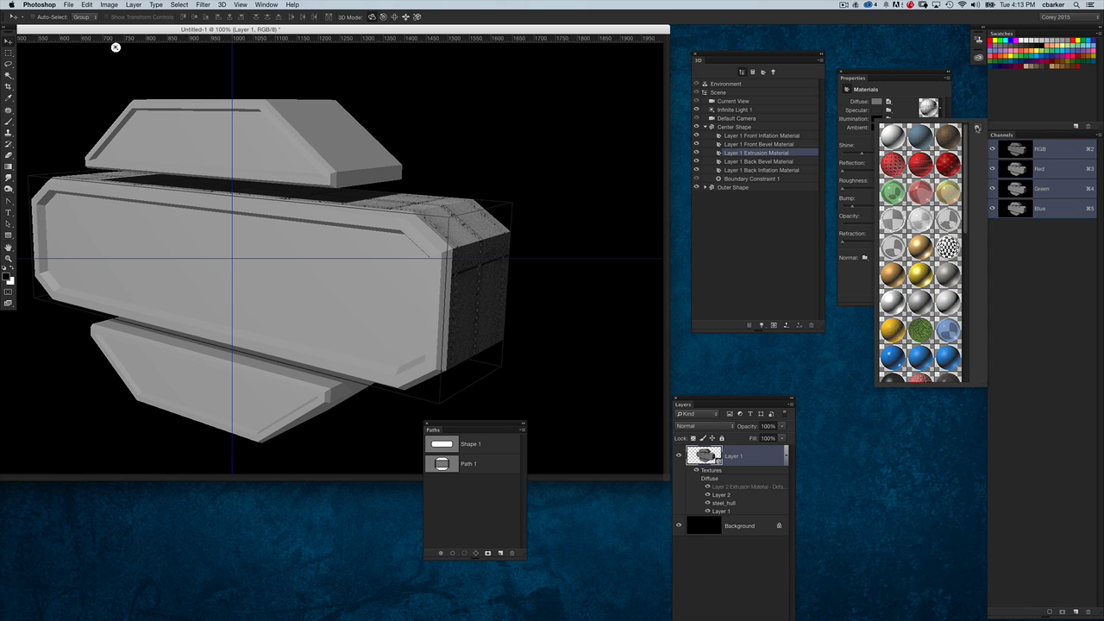
click(977, 128)
click(1015, 136)
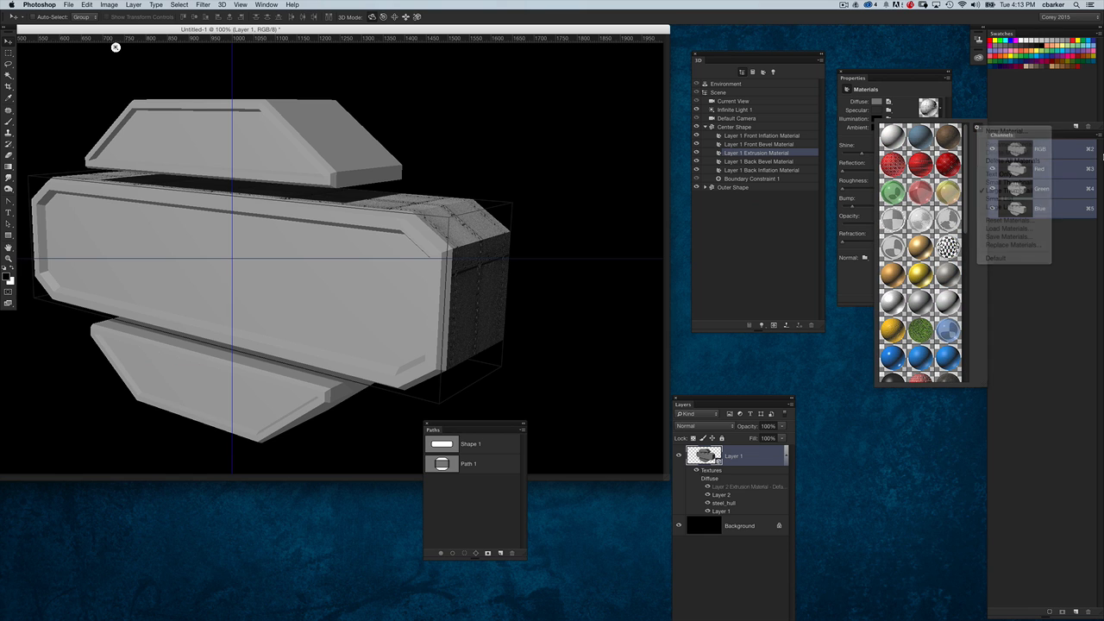
text(Ma)
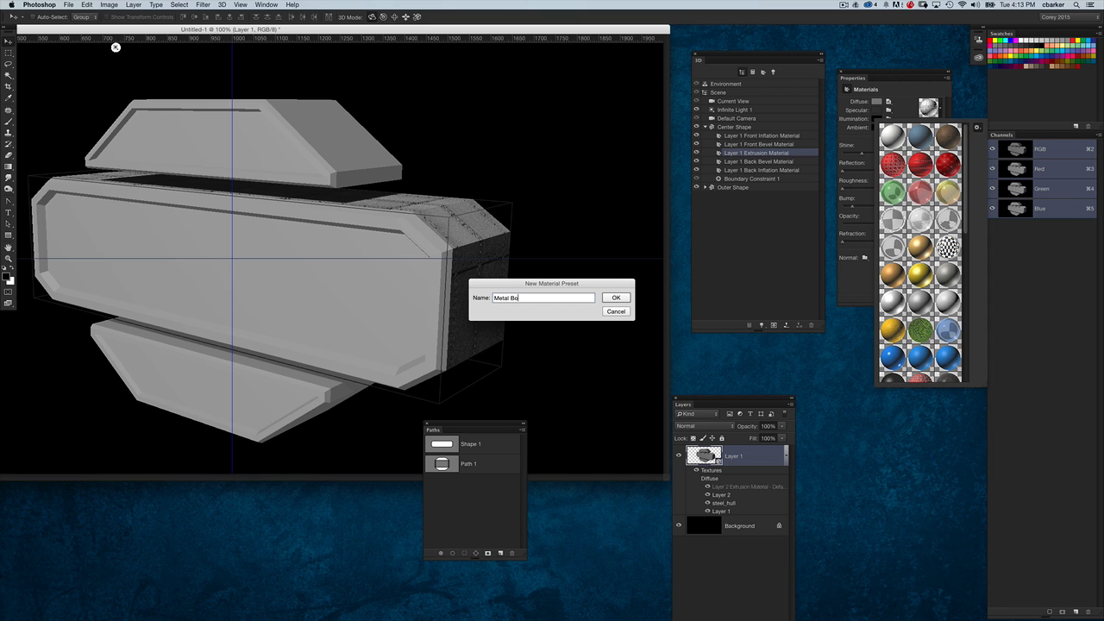
key(Return)
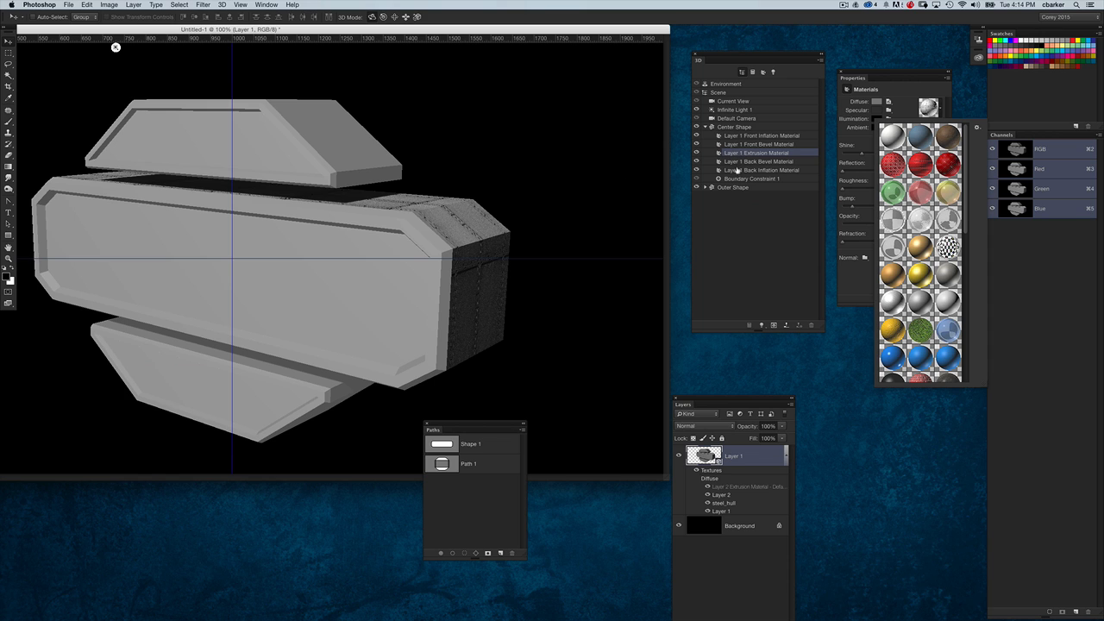
click(903, 90)
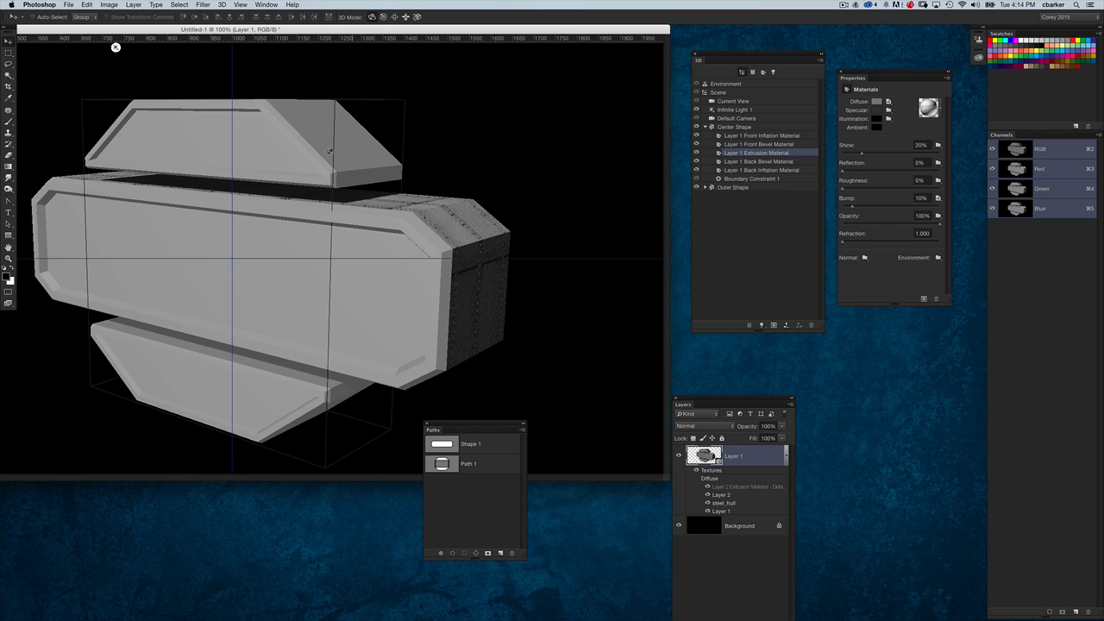
Step: Apply the saved steel hull material preset to the Outer Shape's Layer 2 Extrusion Material and orbit to inspect the extruded sides
click(332, 137)
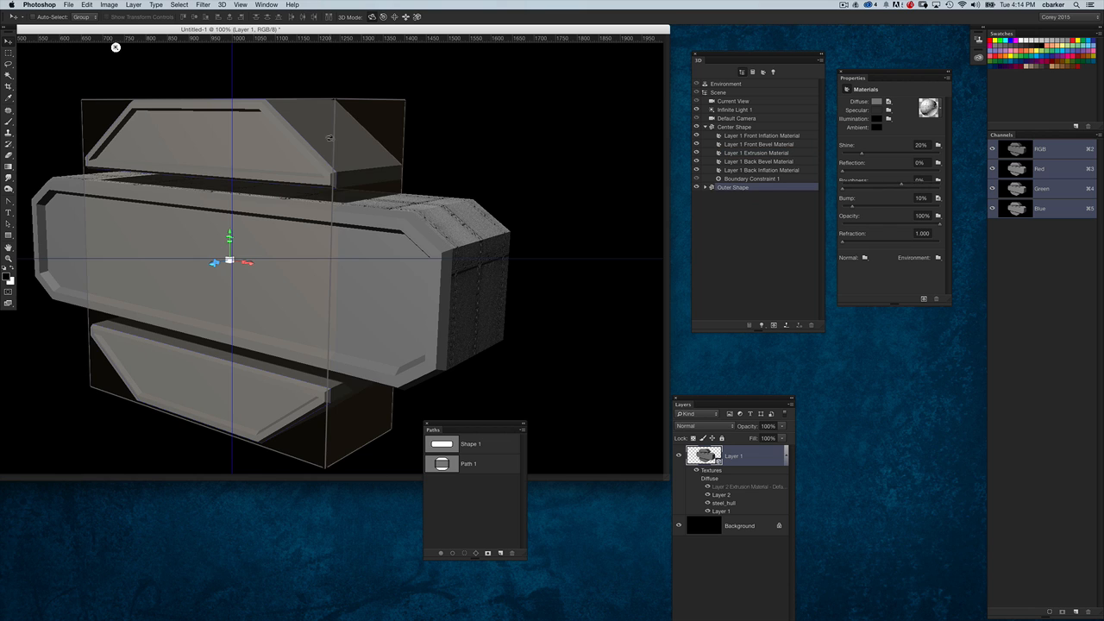
click(704, 187)
click(760, 213)
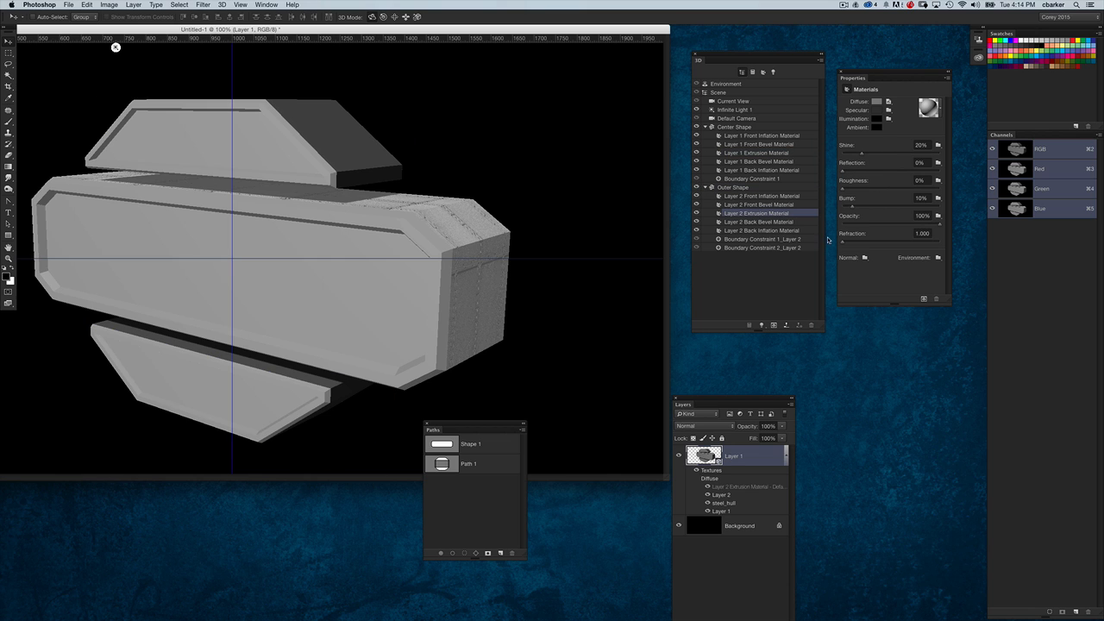
click(943, 116)
drag(970, 238, 970, 387)
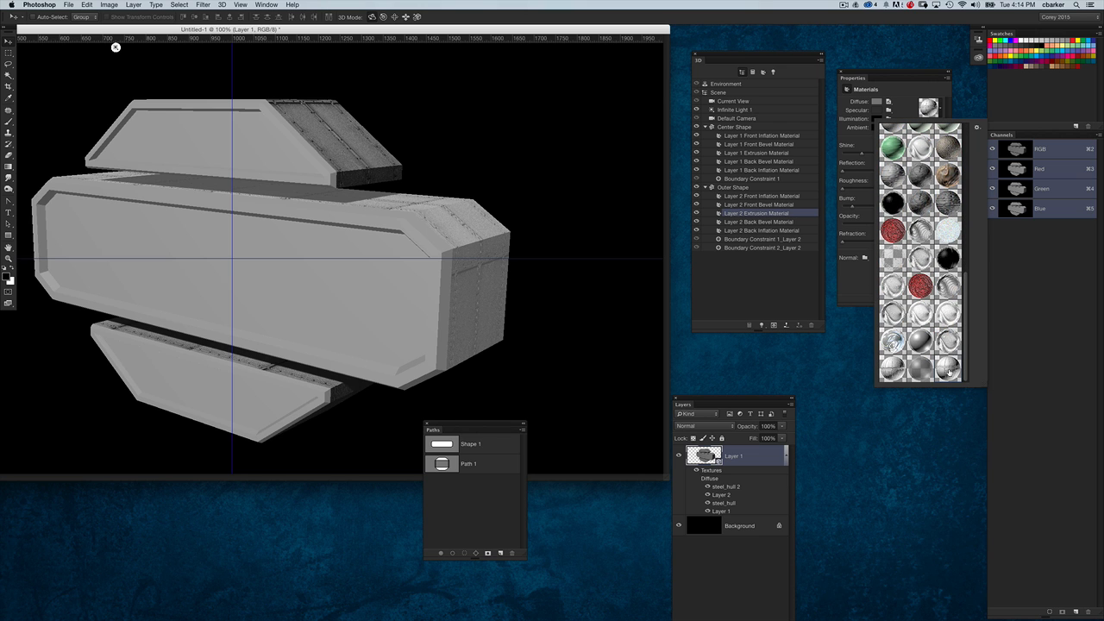
click(498, 203)
drag(530, 194, 526, 215)
drag(608, 48, 275, 467)
drag(575, 222, 549, 215)
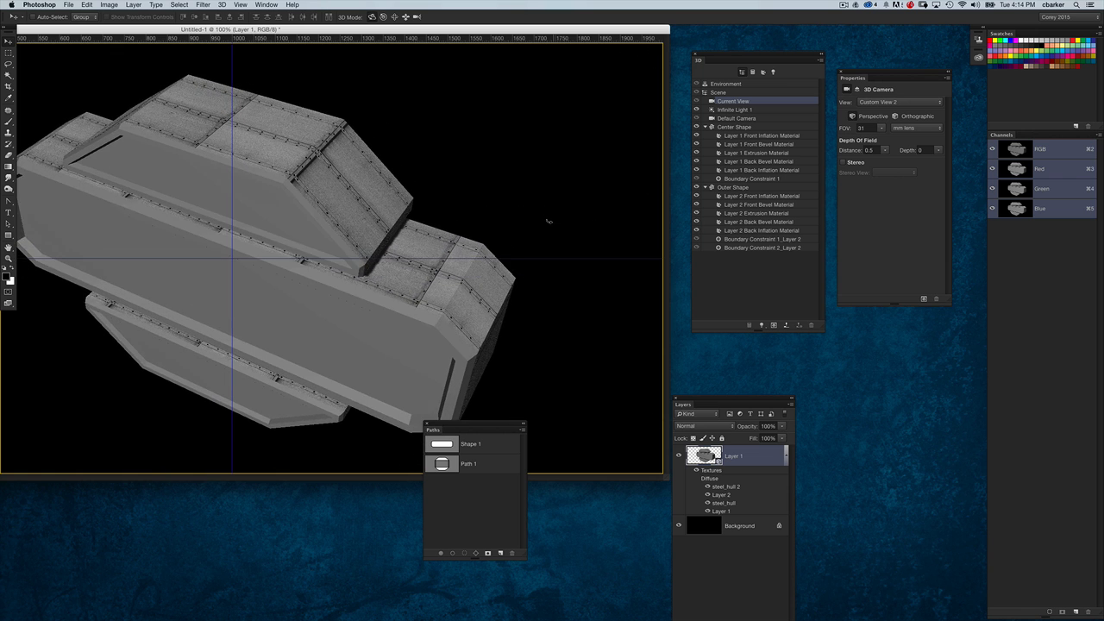
Step: Offset the Layer 2 Extrusion Material's diffuse texture by -11.34% in U/X and -13.40% in V/Y, accept it, and orbit to check it
click(712, 188)
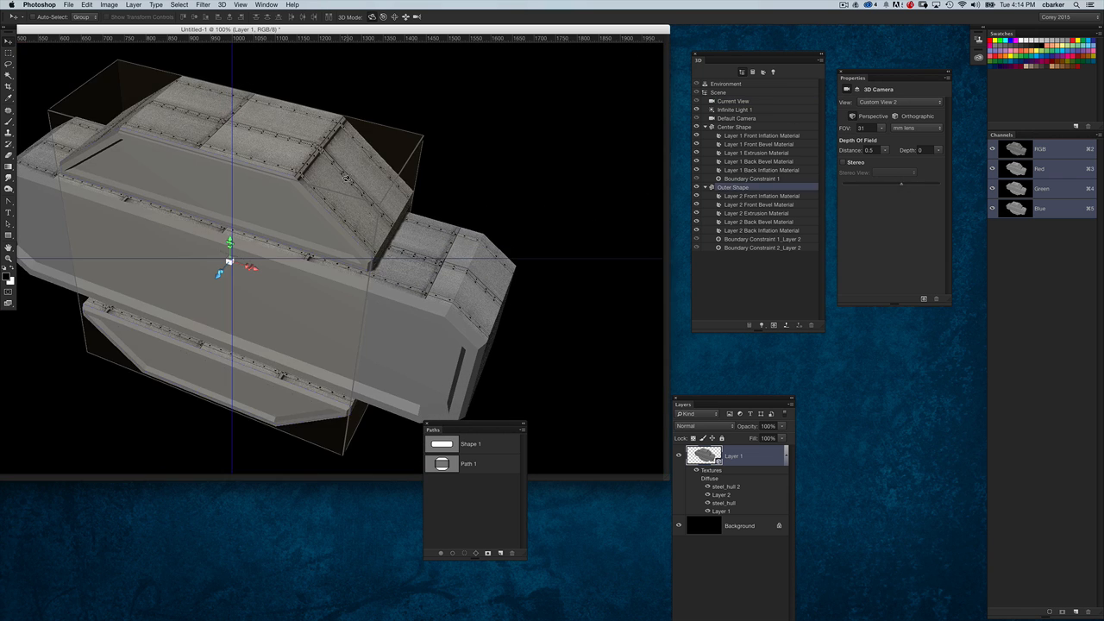
click(760, 213)
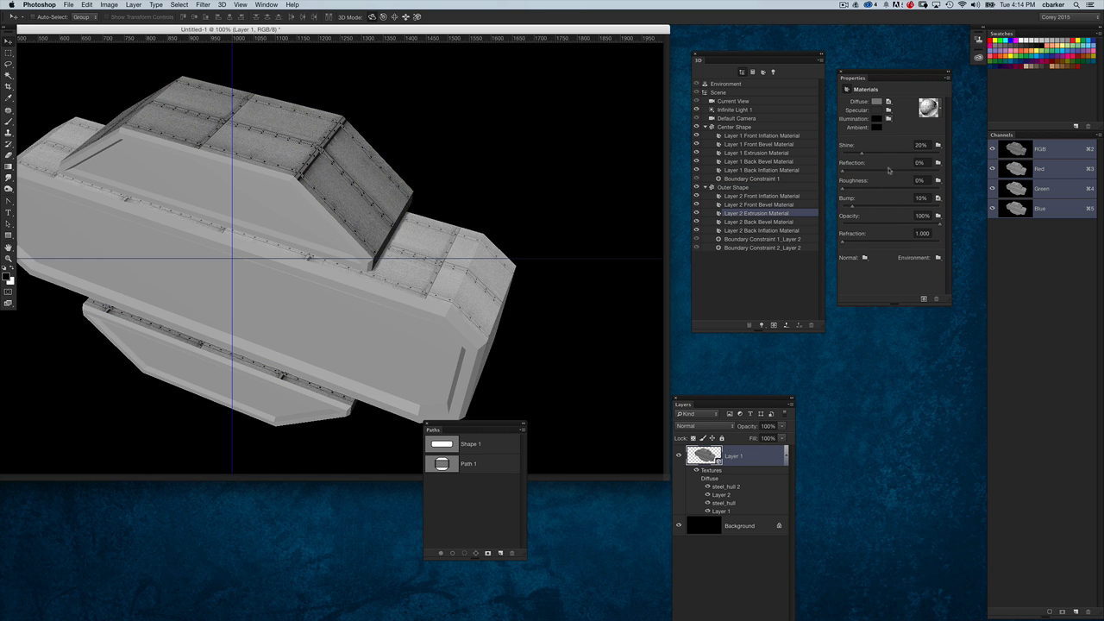
click(889, 102)
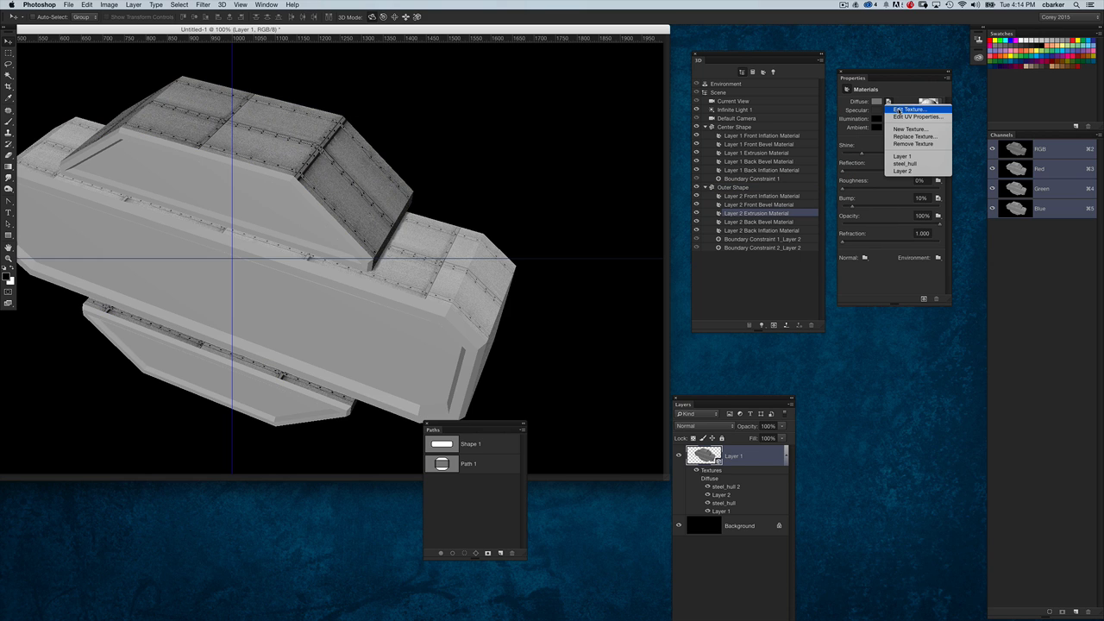
click(901, 120)
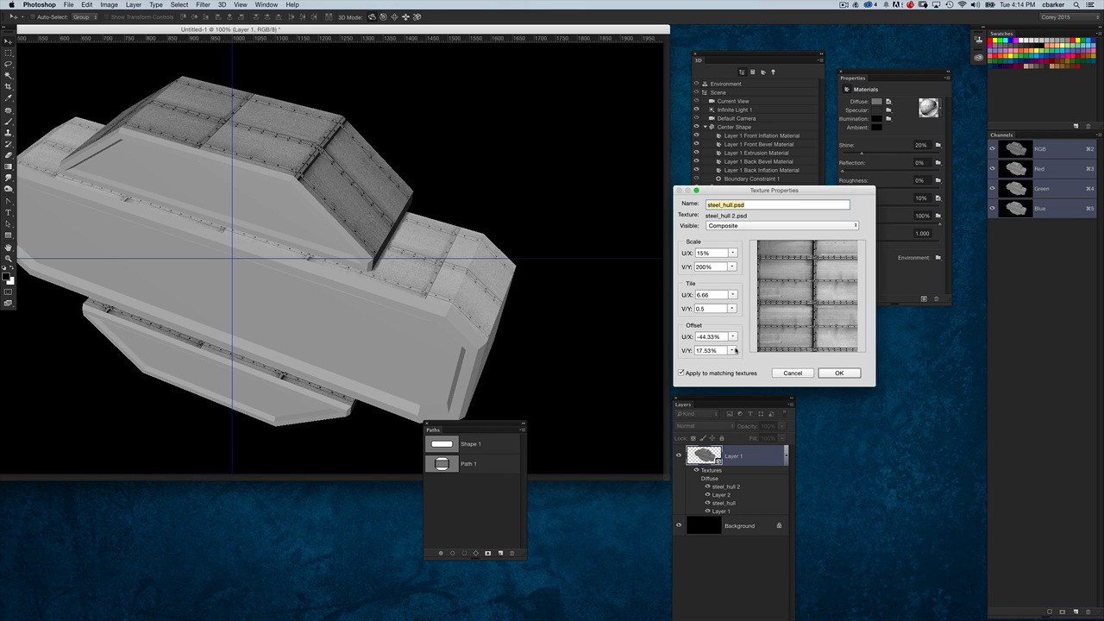
drag(732, 350, 729, 361)
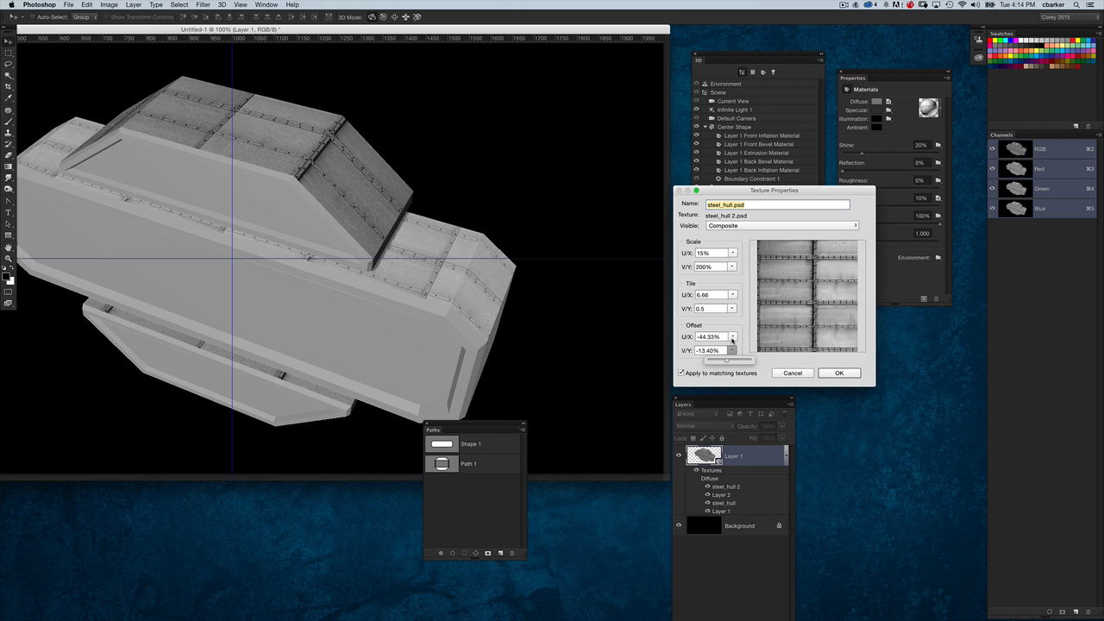
drag(732, 338, 739, 350)
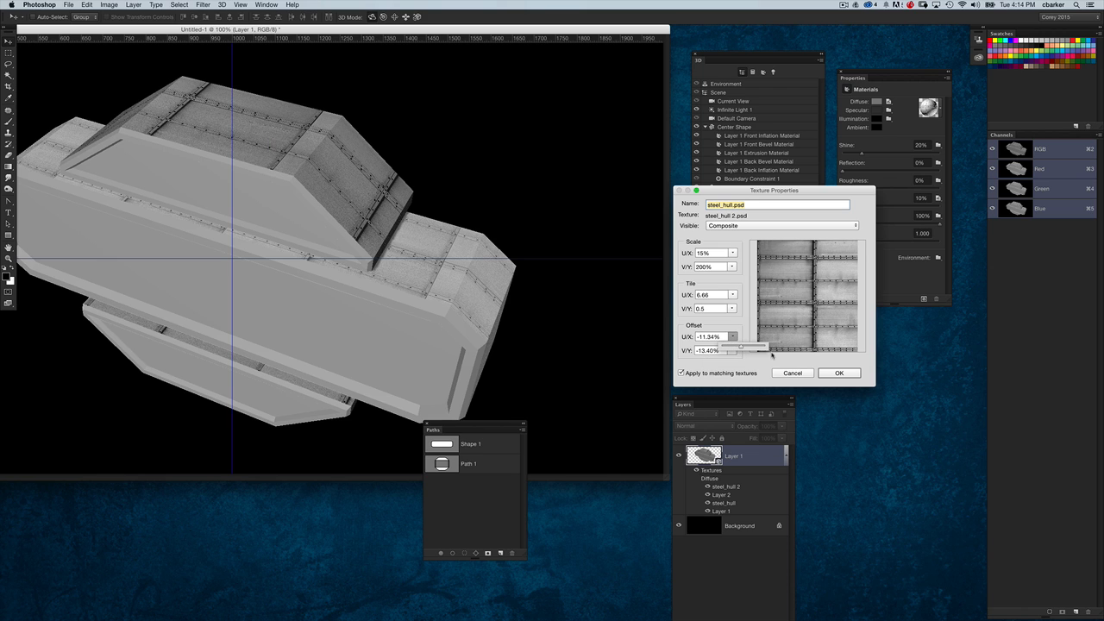
click(839, 372)
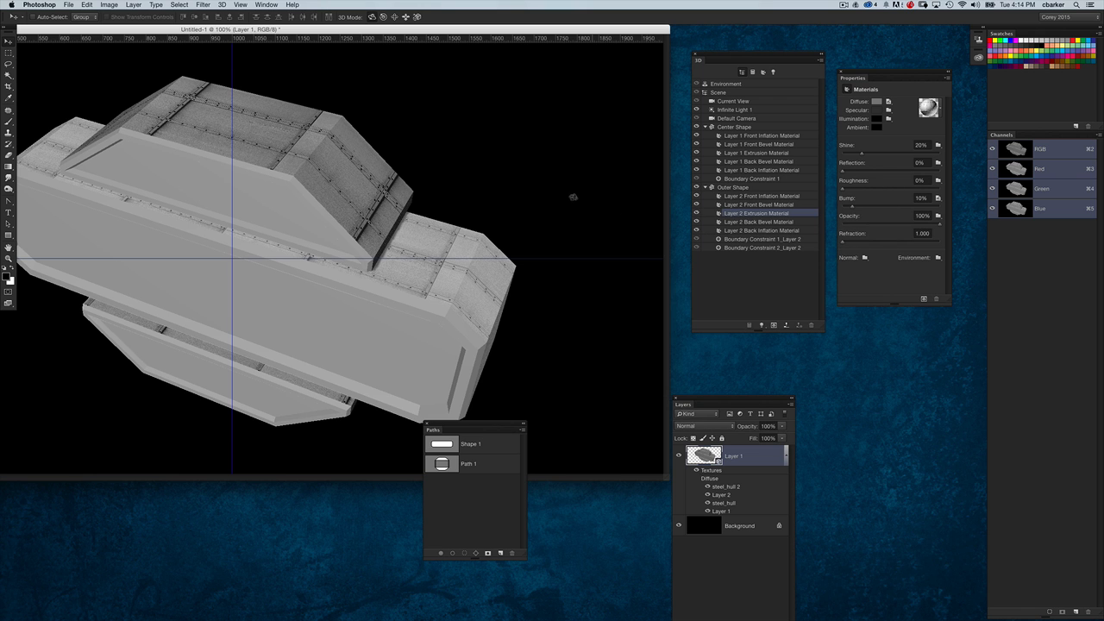
drag(588, 210, 565, 193)
drag(122, 49, 581, 251)
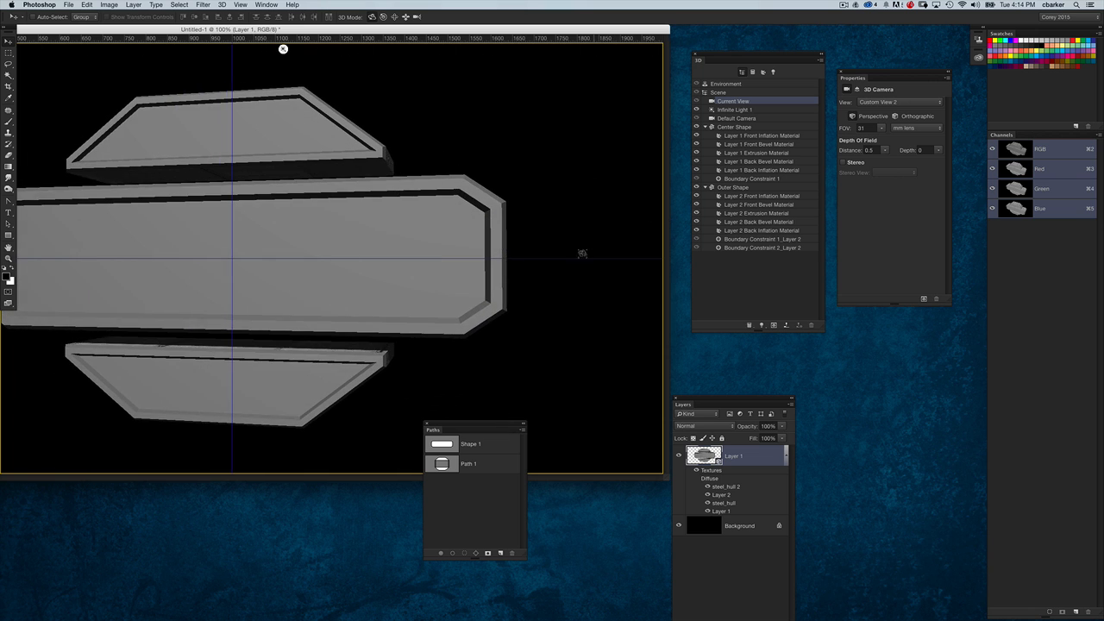
Step: Switch the 3D view to the Default Camera and move the Properties and 3D panels clear of the model
click(753, 119)
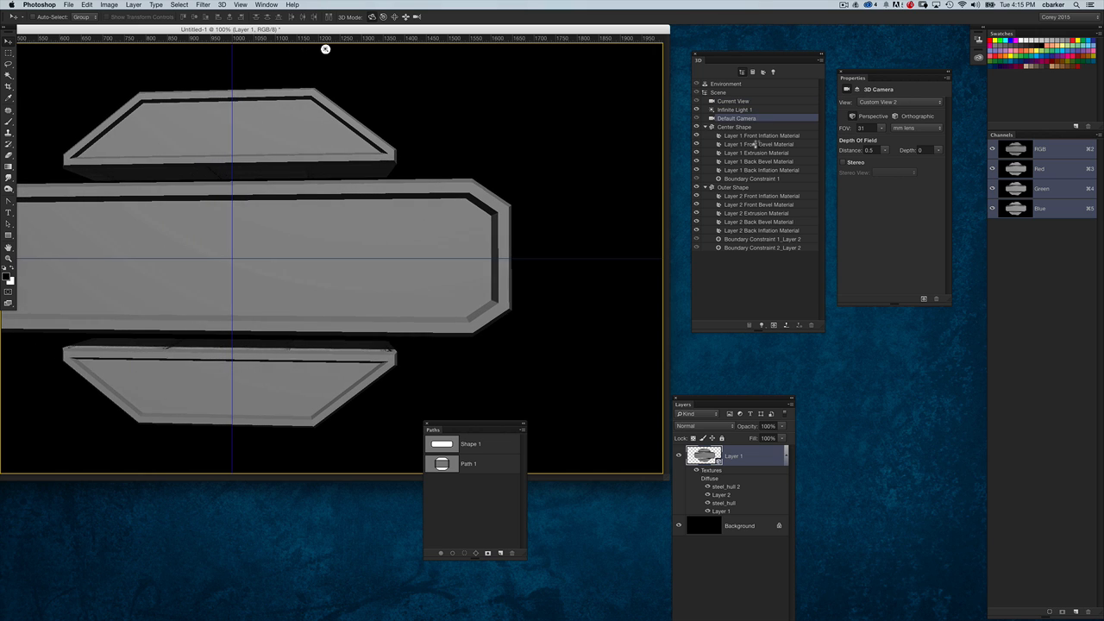
key(super+minus)
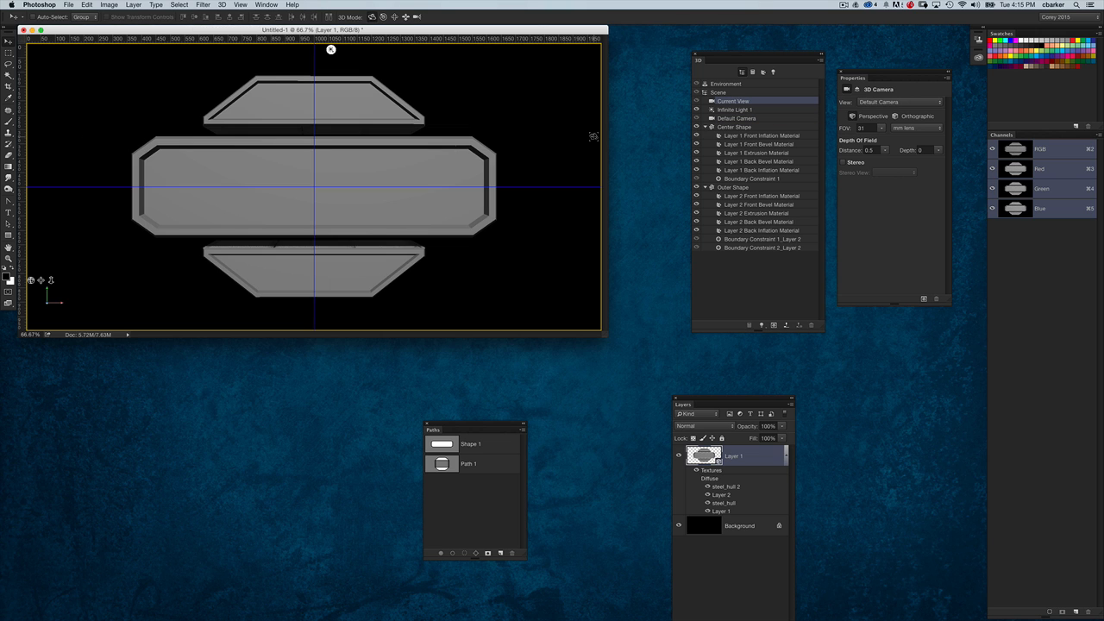
key(super+plus)
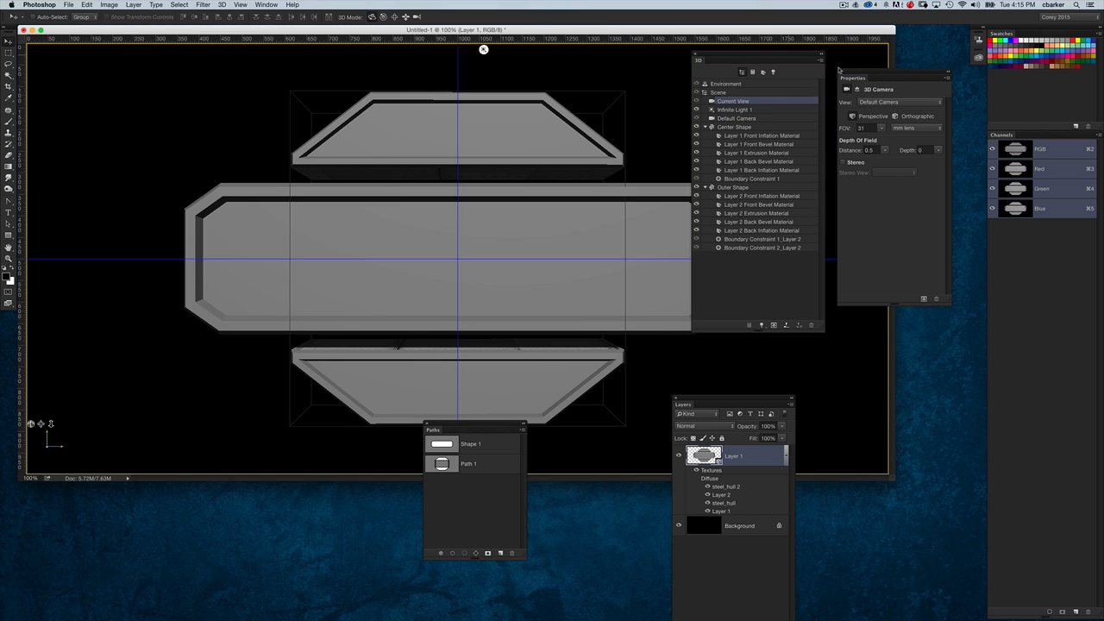
drag(840, 70, 875, 71)
drag(791, 51, 862, 70)
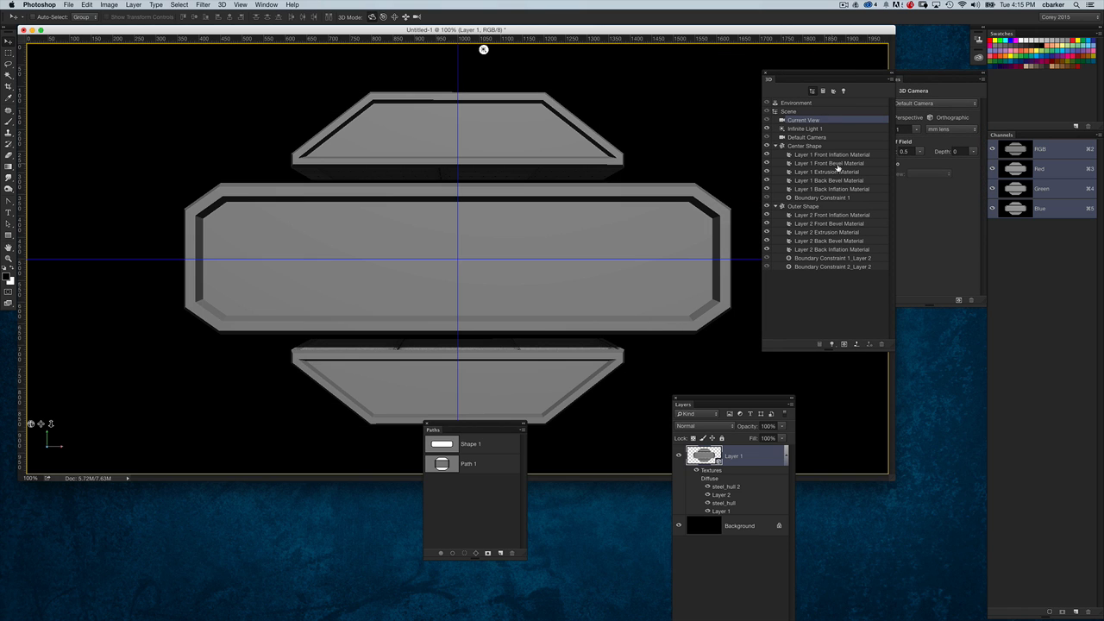
Step: Apply the saved steel hull material preset to the Center Shape's Layer 1 Front Bevel Material and orbit to inspect the bevel
click(809, 147)
click(831, 164)
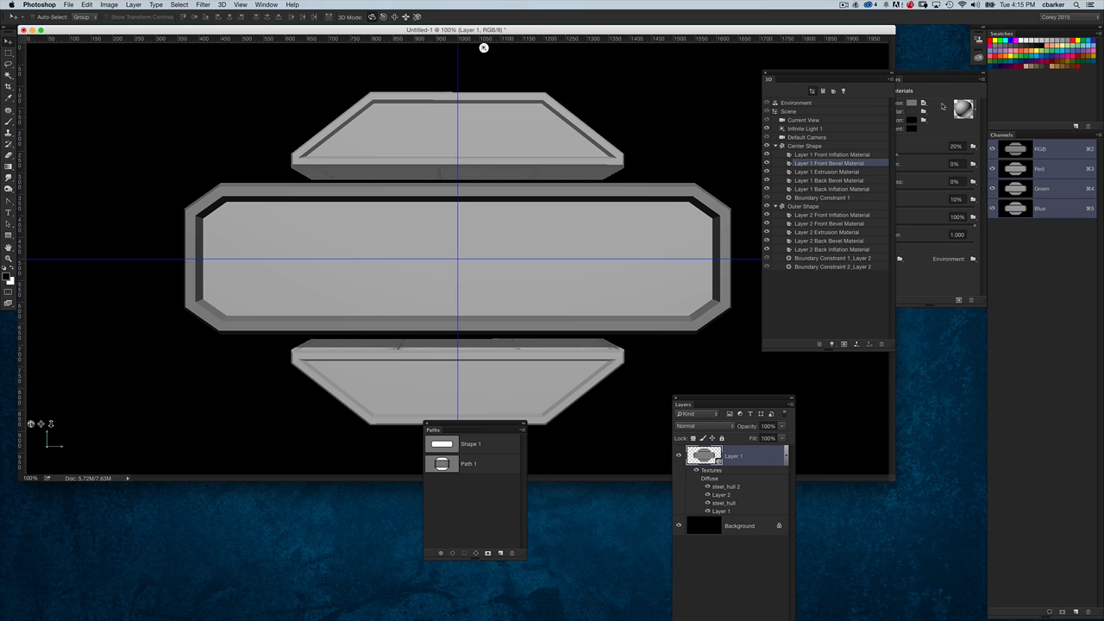
click(977, 118)
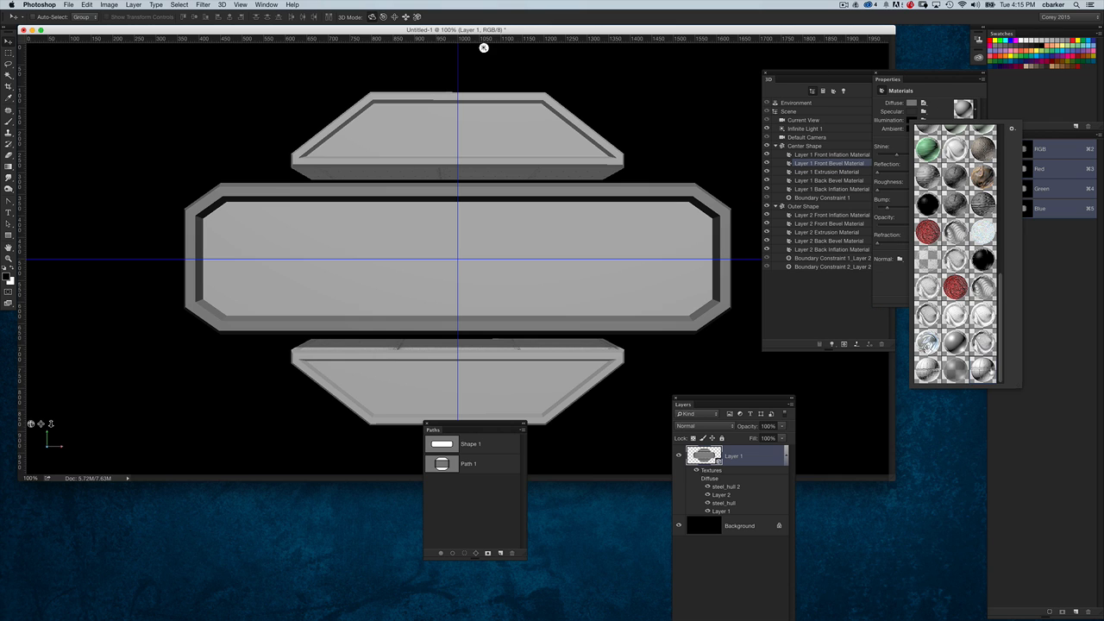
click(985, 369)
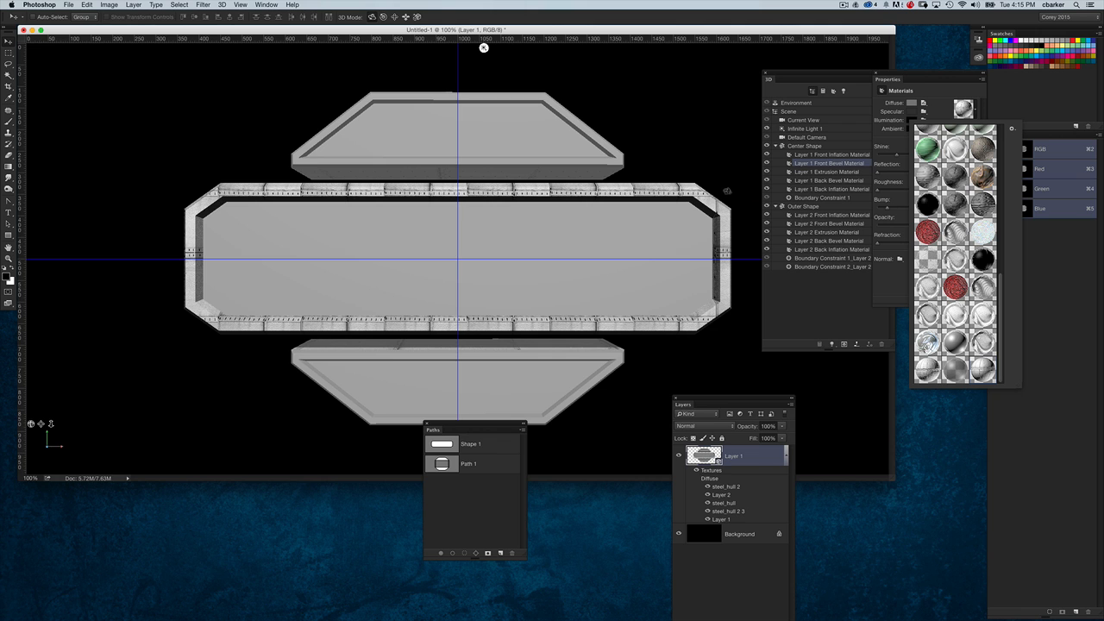
click(484, 48)
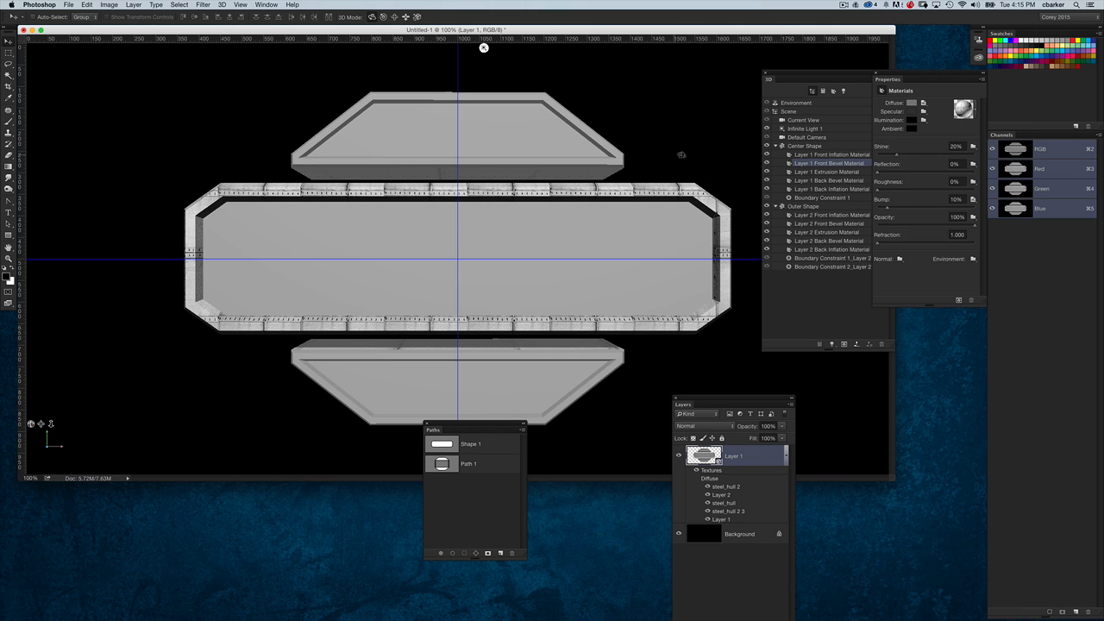
drag(483, 44, 223, 50)
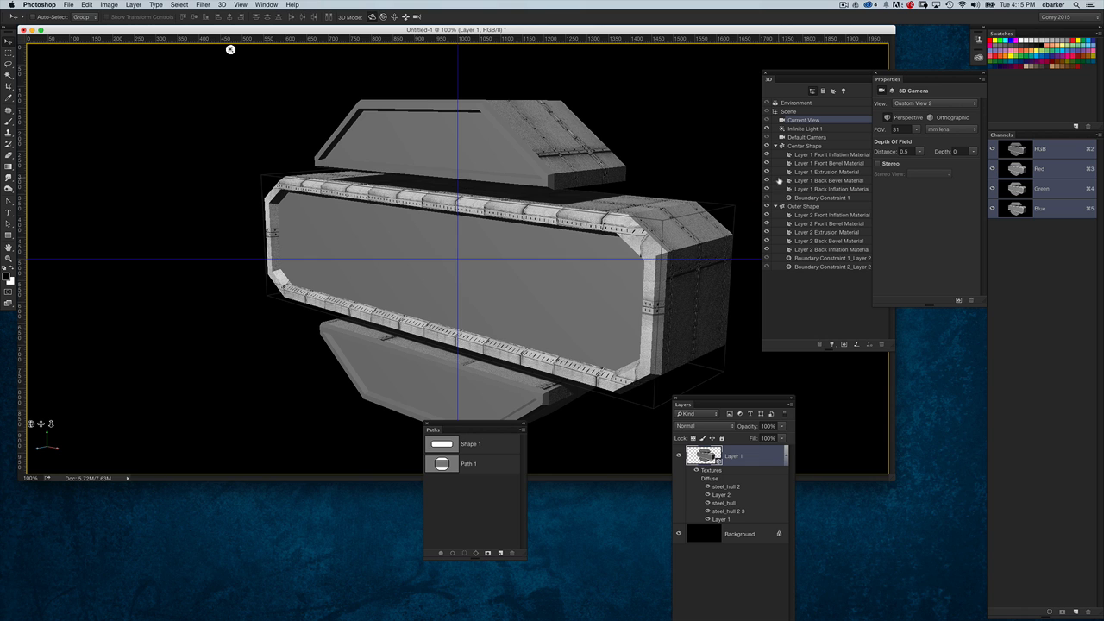
Step: Set the Layer 1 Front Bevel diffuse texture to 50% U/X scale and 7.22% V/Y offset, accept it, and orbit to check the bevel
click(826, 164)
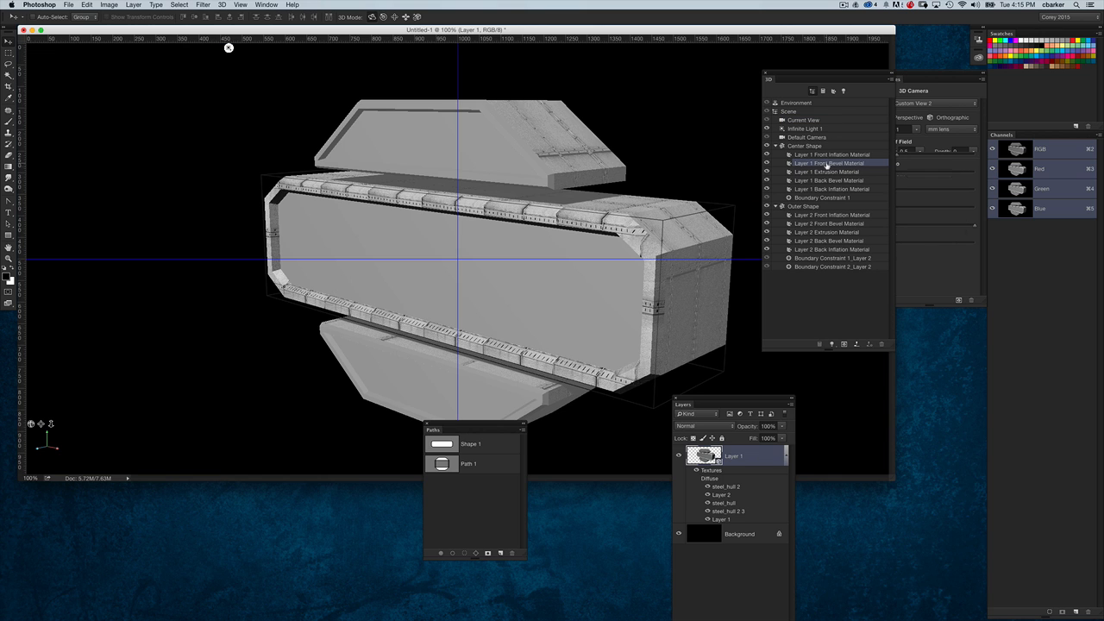
drag(912, 77, 948, 105)
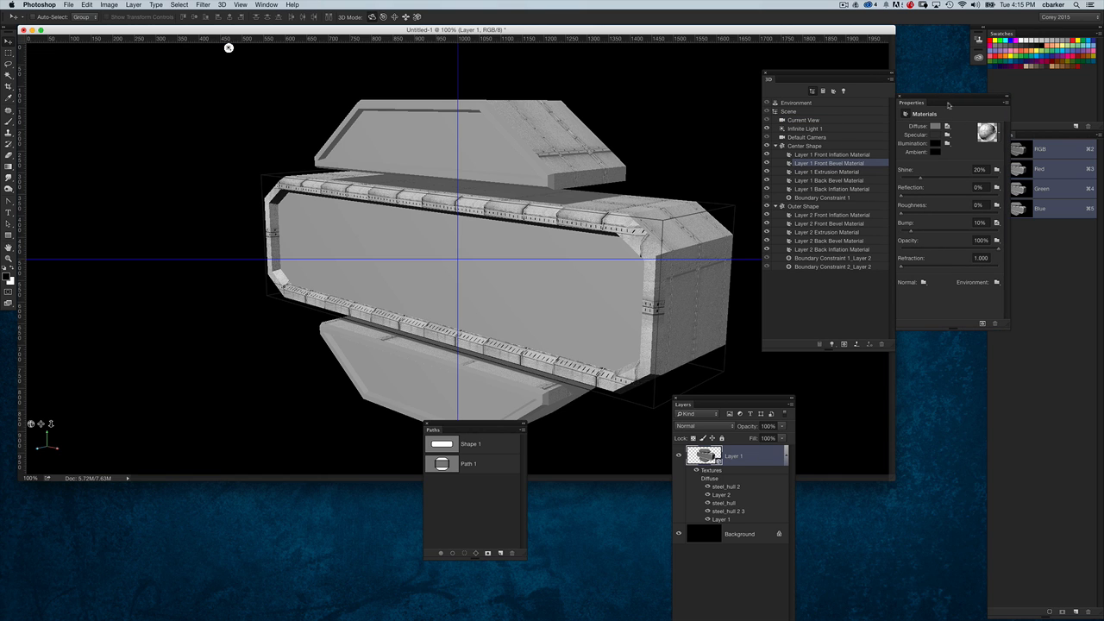
click(946, 127)
click(949, 179)
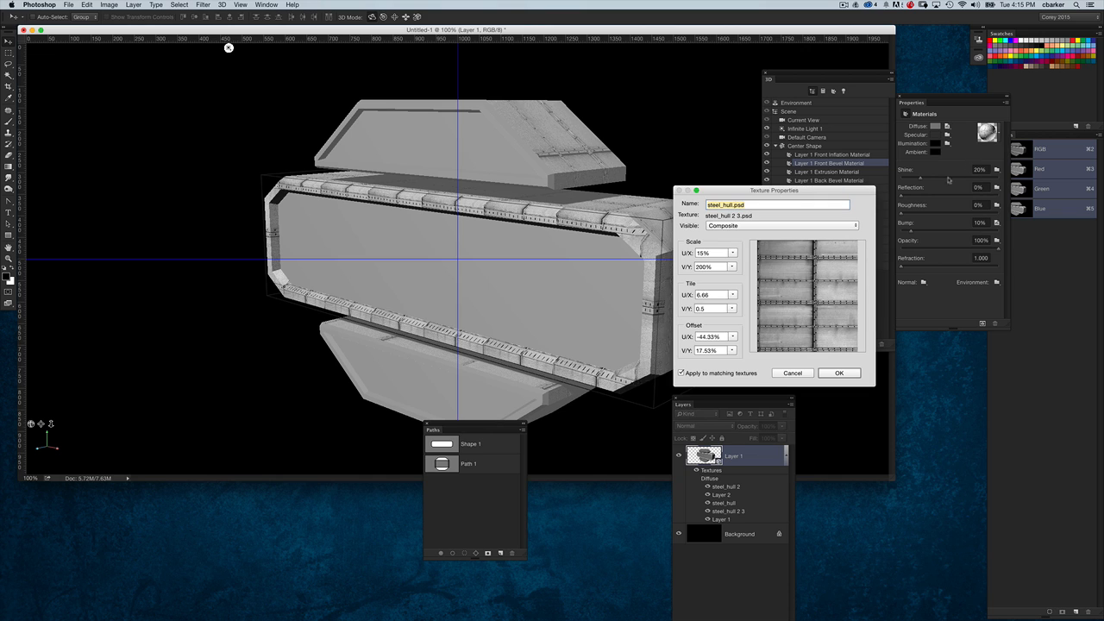
click(714, 253)
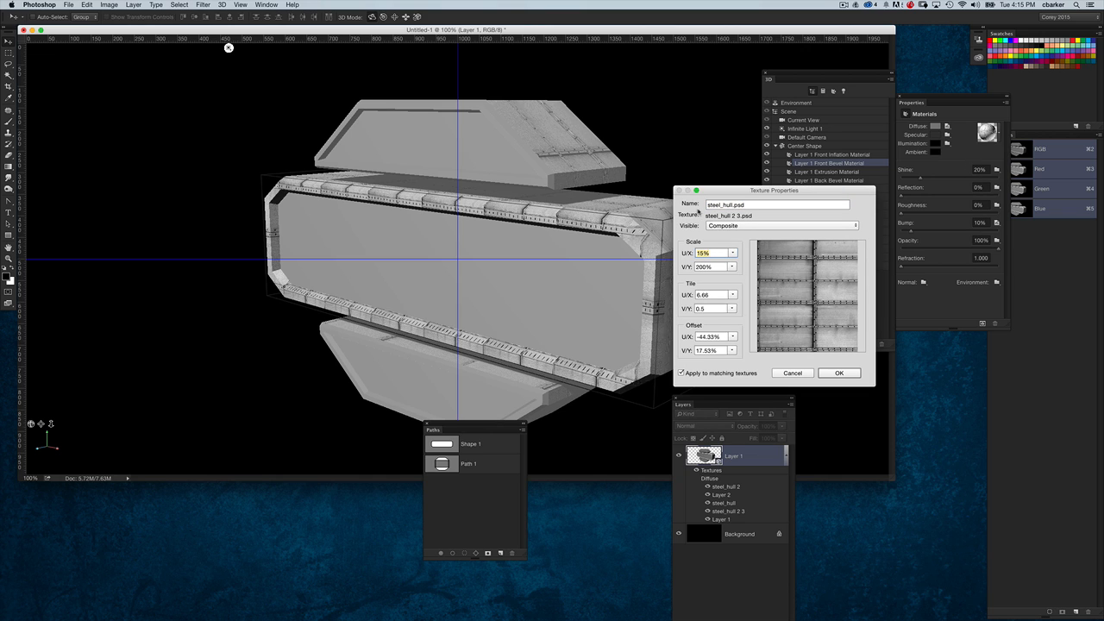
text(50)
click(716, 268)
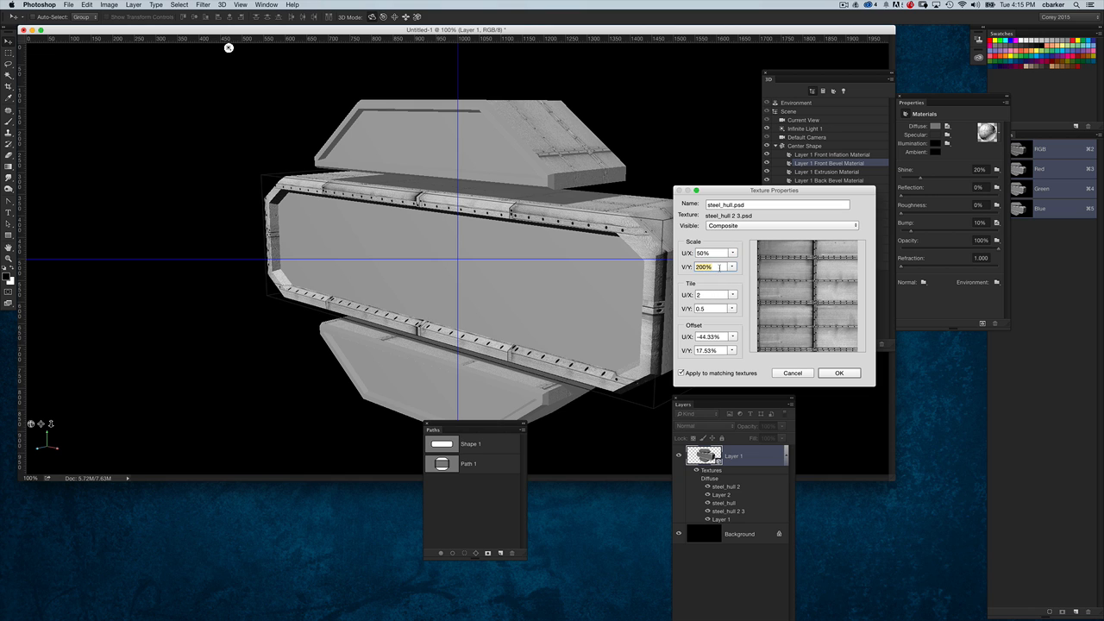
drag(732, 351, 733, 362)
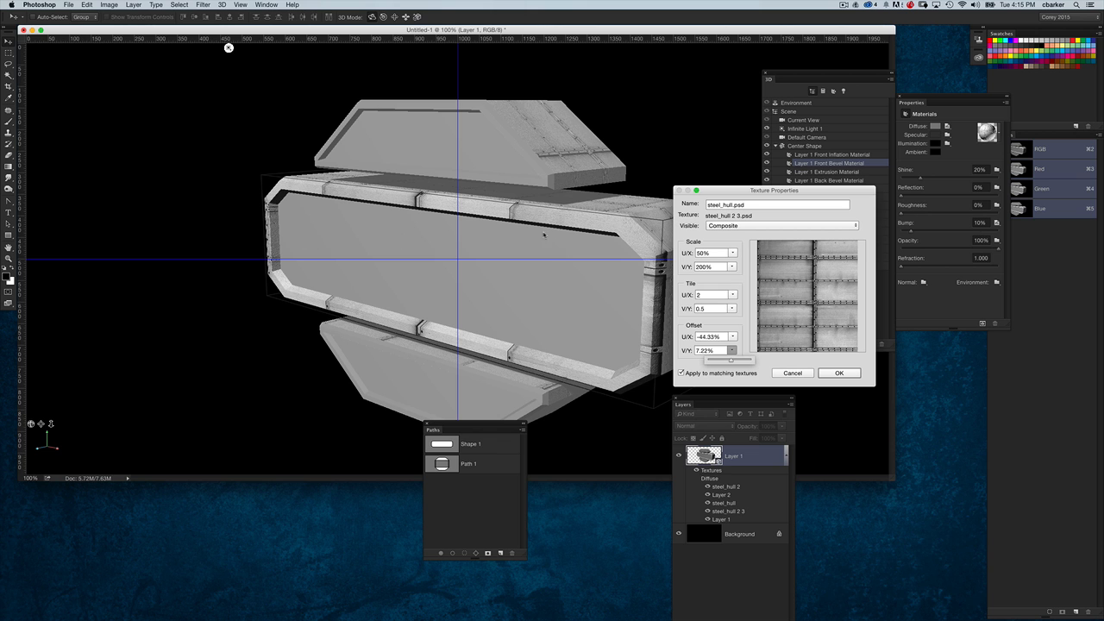
click(868, 238)
click(848, 373)
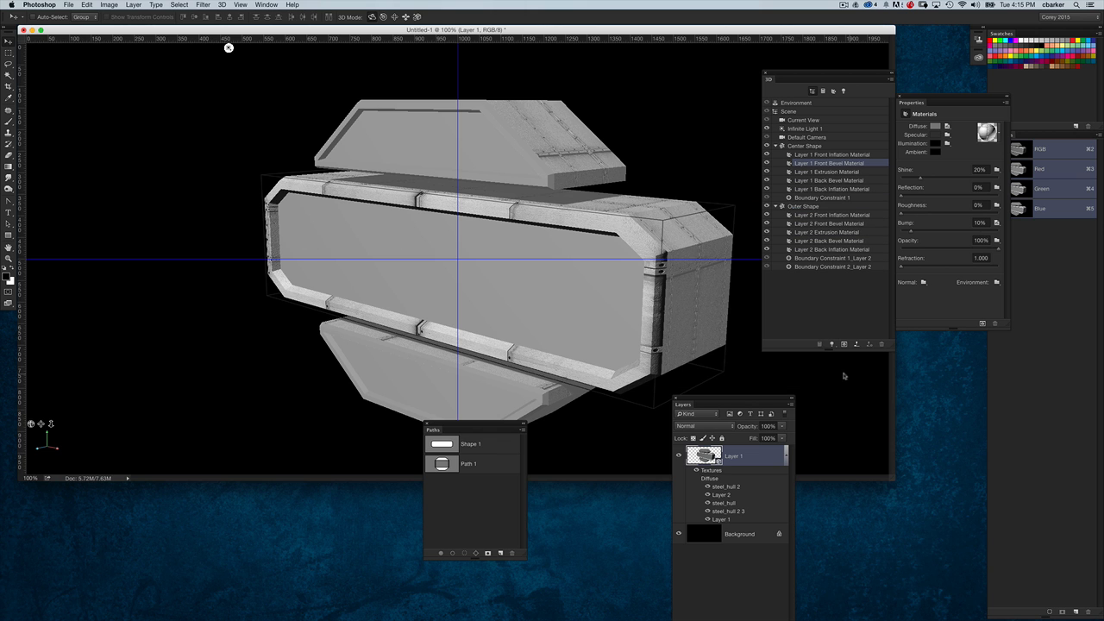
click(720, 203)
drag(230, 49, 265, 49)
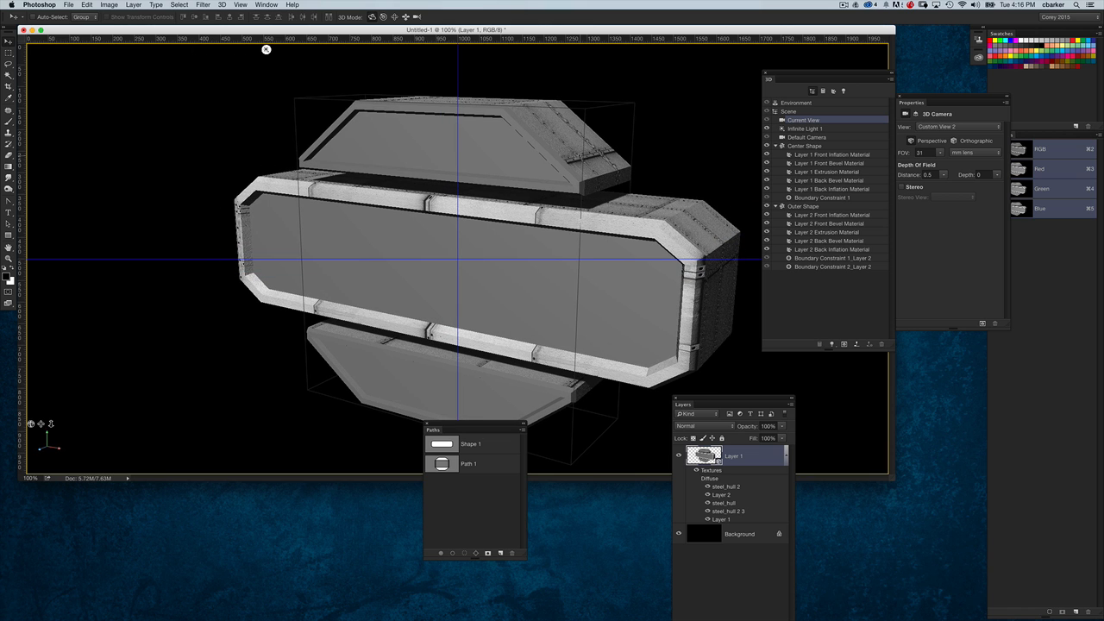
Step: Apply the saved steel hull material preset to the Outer Shape's Layer 2 Front Bevel Material
click(803, 206)
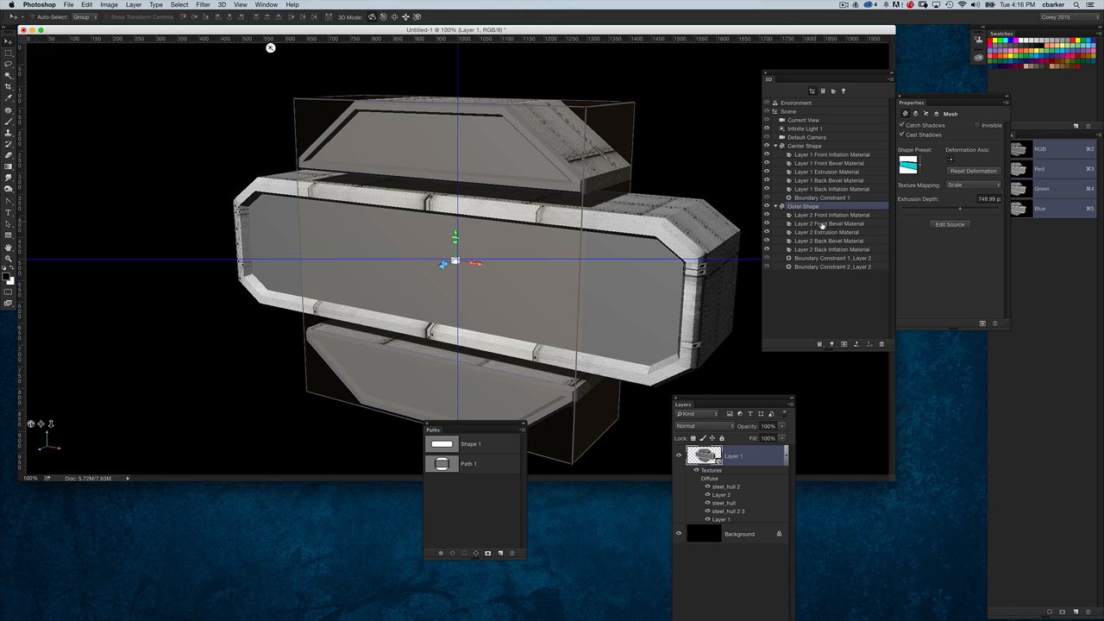
click(830, 225)
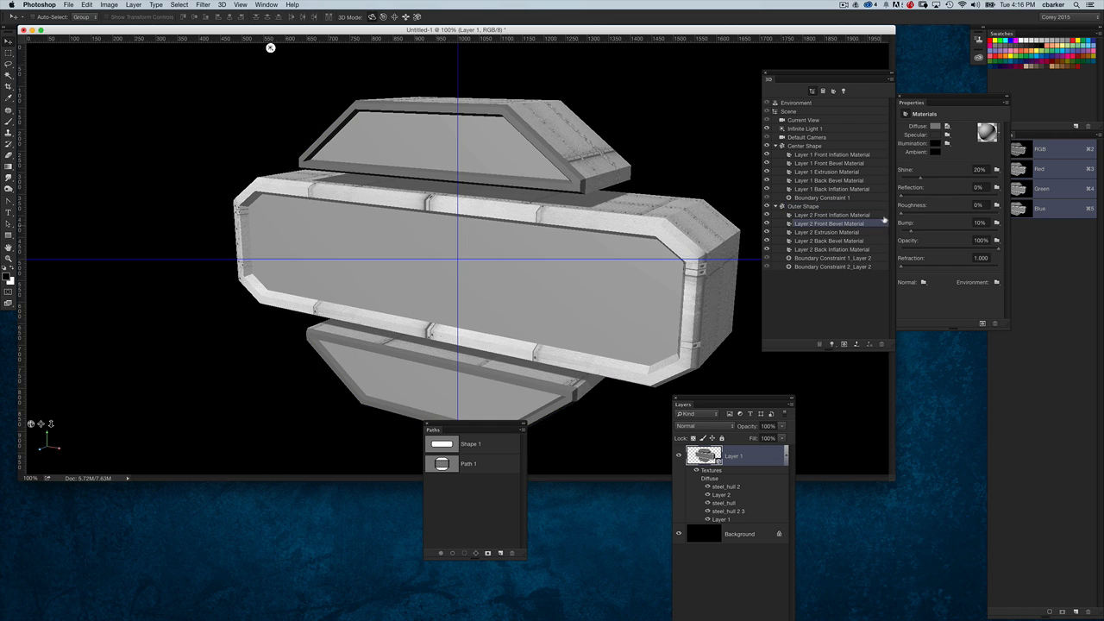
click(1002, 139)
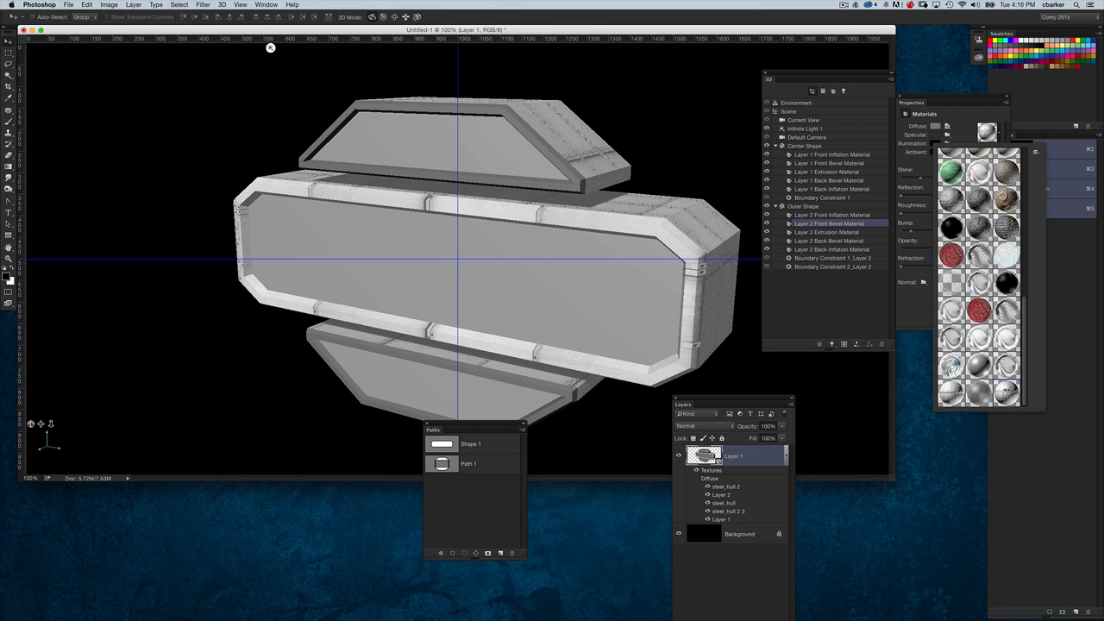
click(1006, 388)
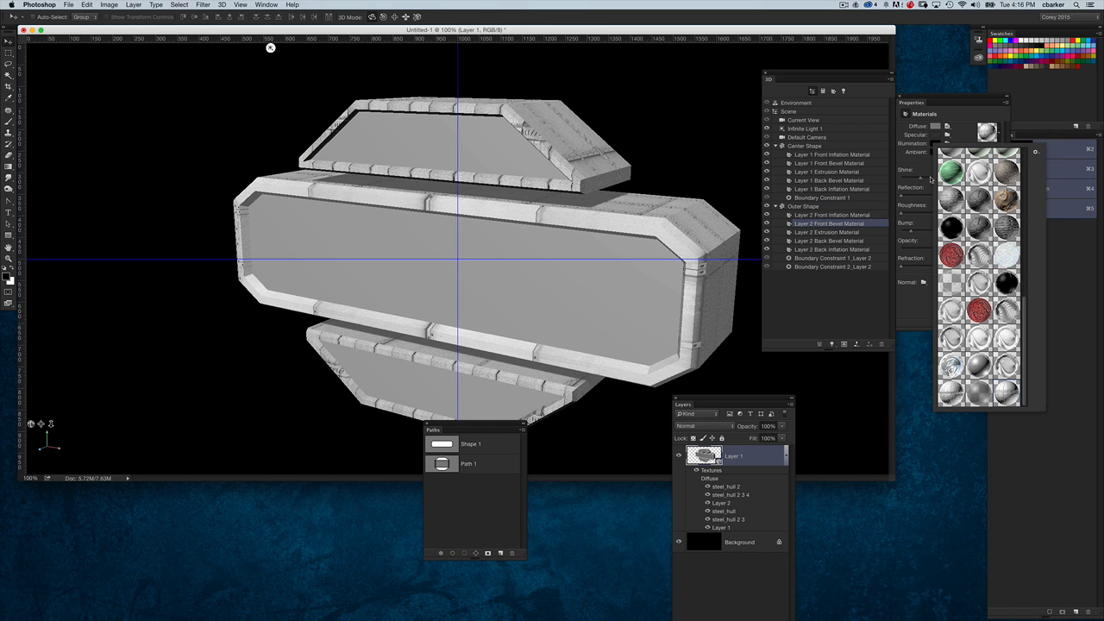
click(960, 122)
Step: Set the Layer 2 Front Bevel diffuse texture's U/X scale to 50% and its V/Y offset to 5.15%
click(947, 126)
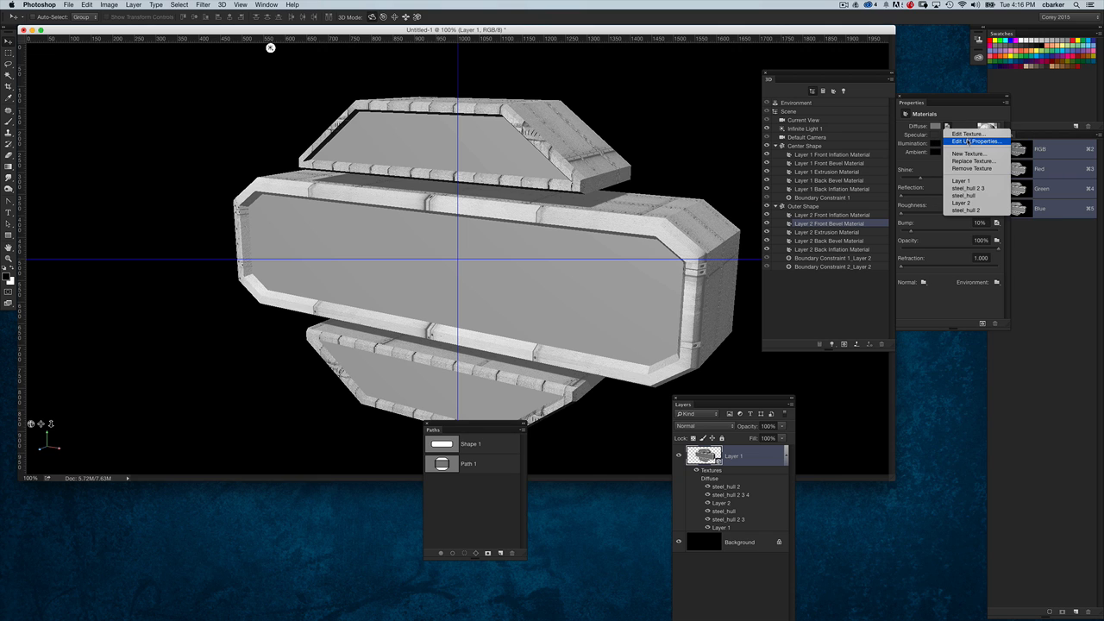
click(981, 147)
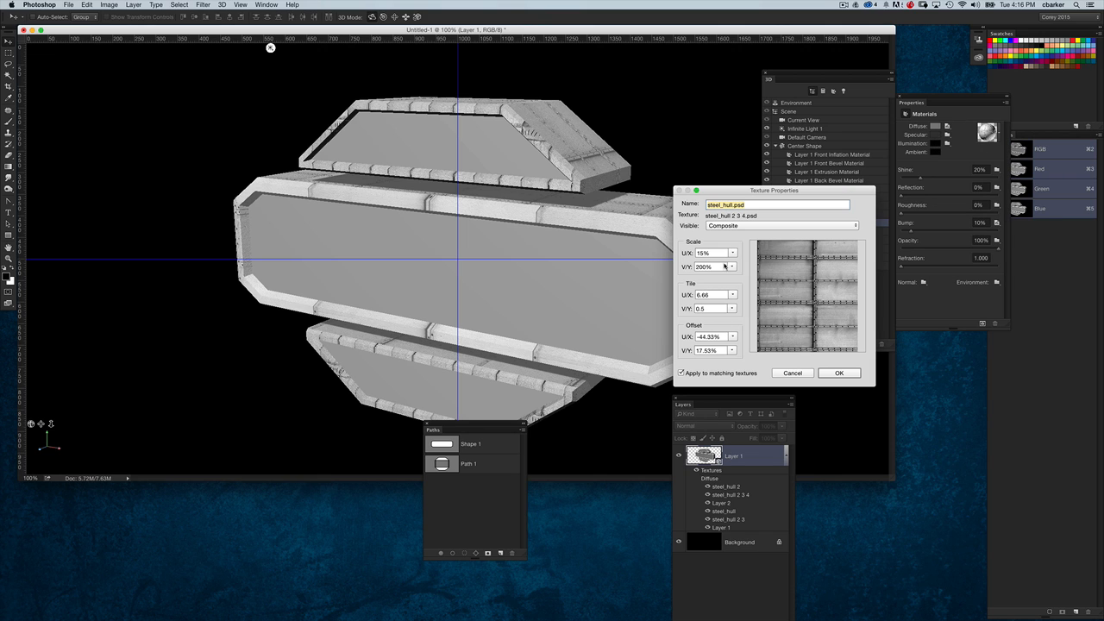
click(704, 253)
text(50)
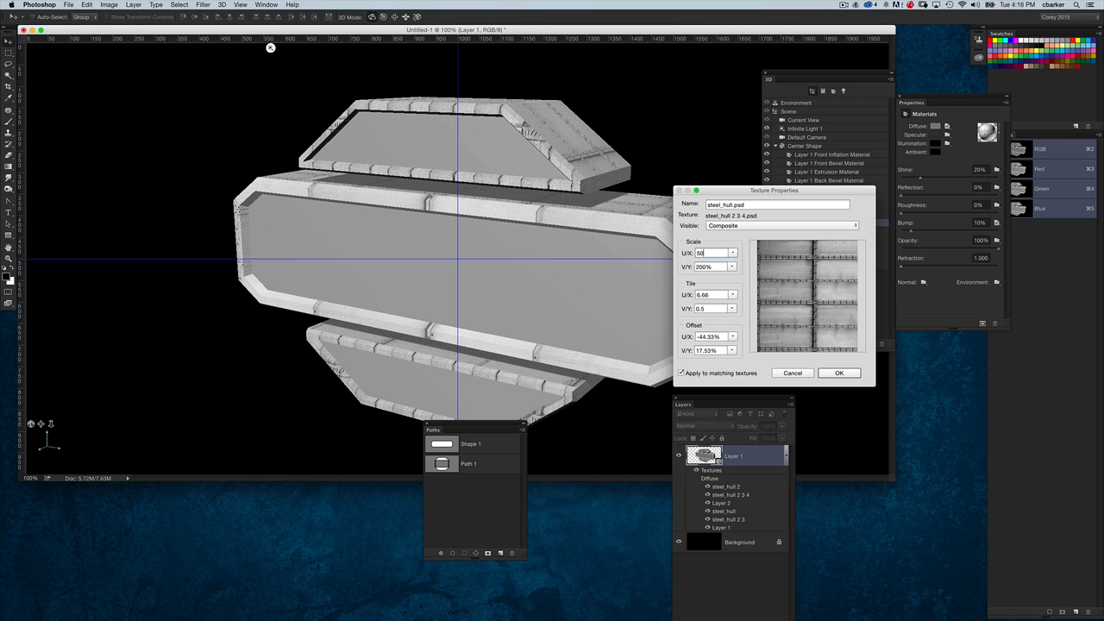
click(715, 267)
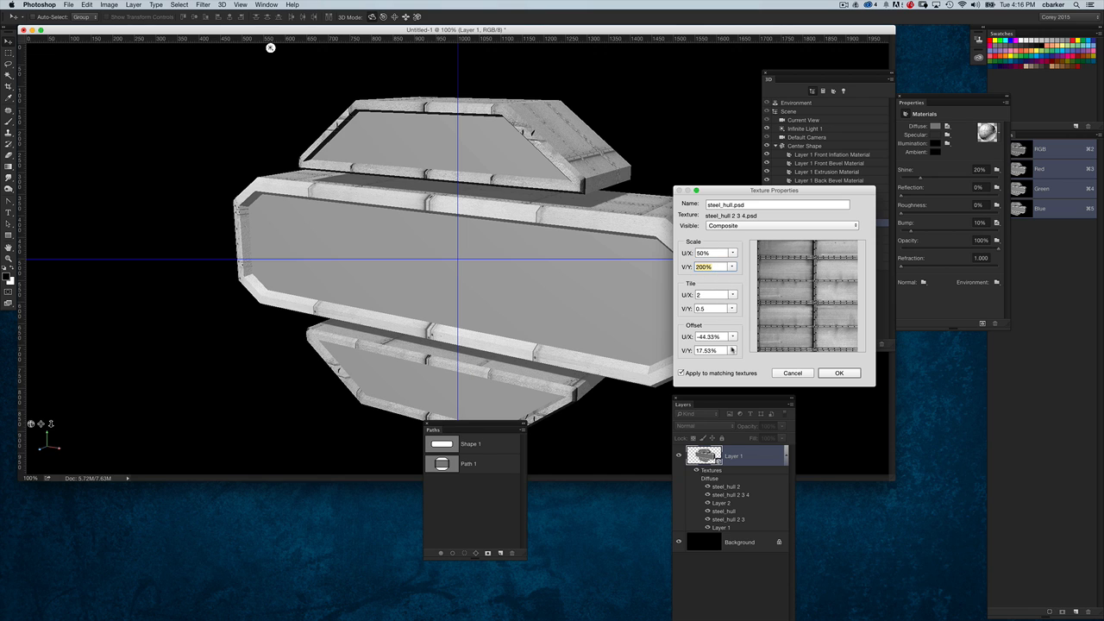
drag(731, 350, 731, 364)
click(715, 267)
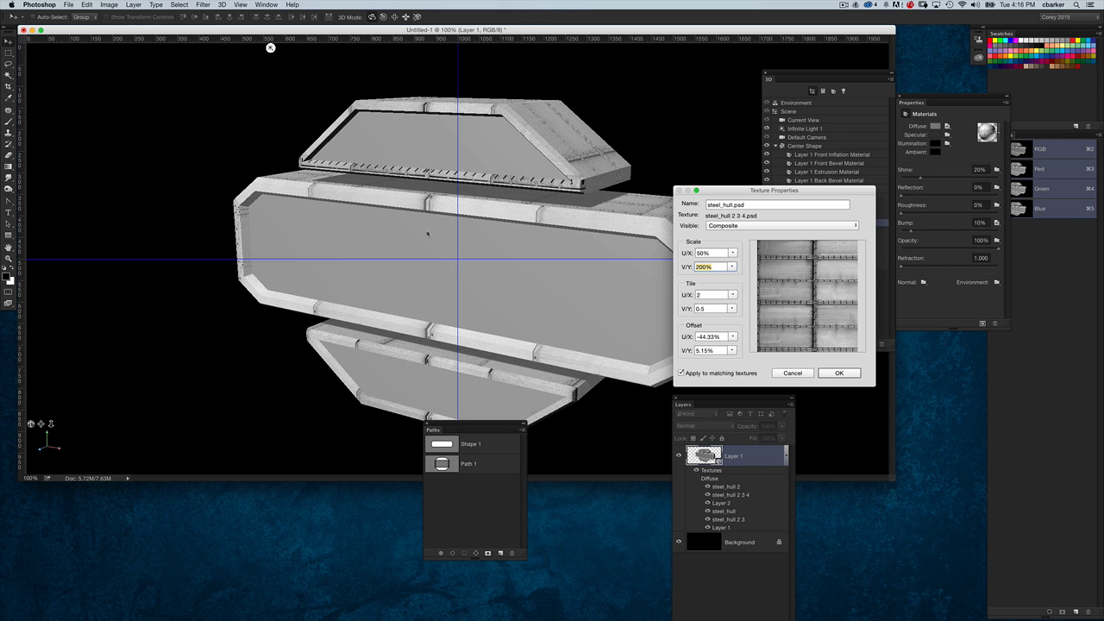
Step: Set the steel hull texture's V/Y scale to 150% and V/Y offset to 34.02%, adjust its U/X offset, and apply the texture properties
text(150)
click(712, 296)
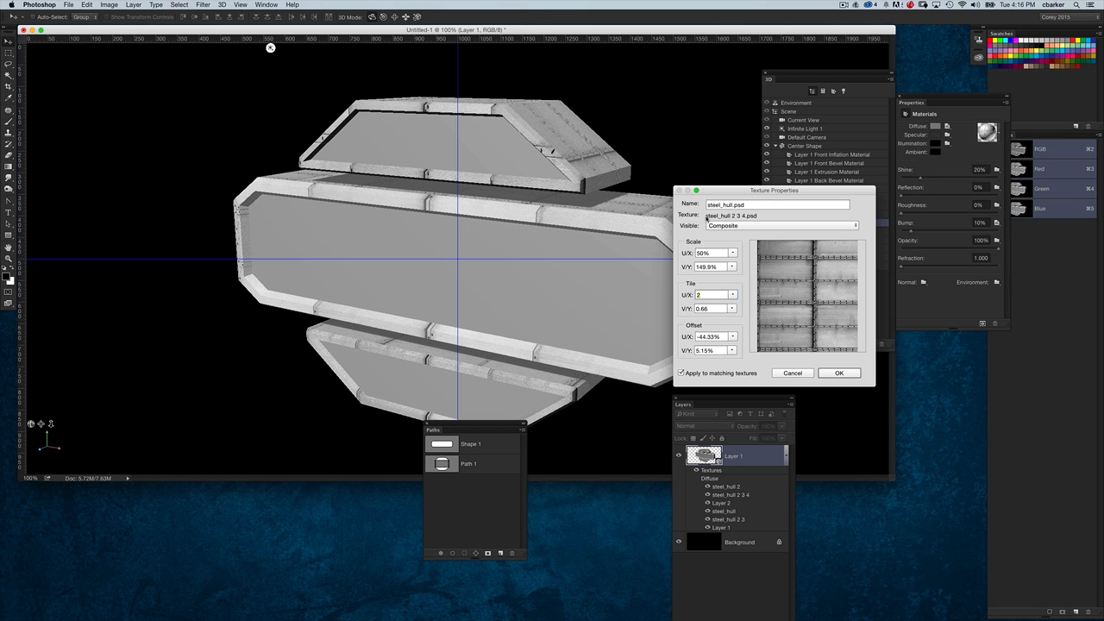
drag(732, 350, 739, 363)
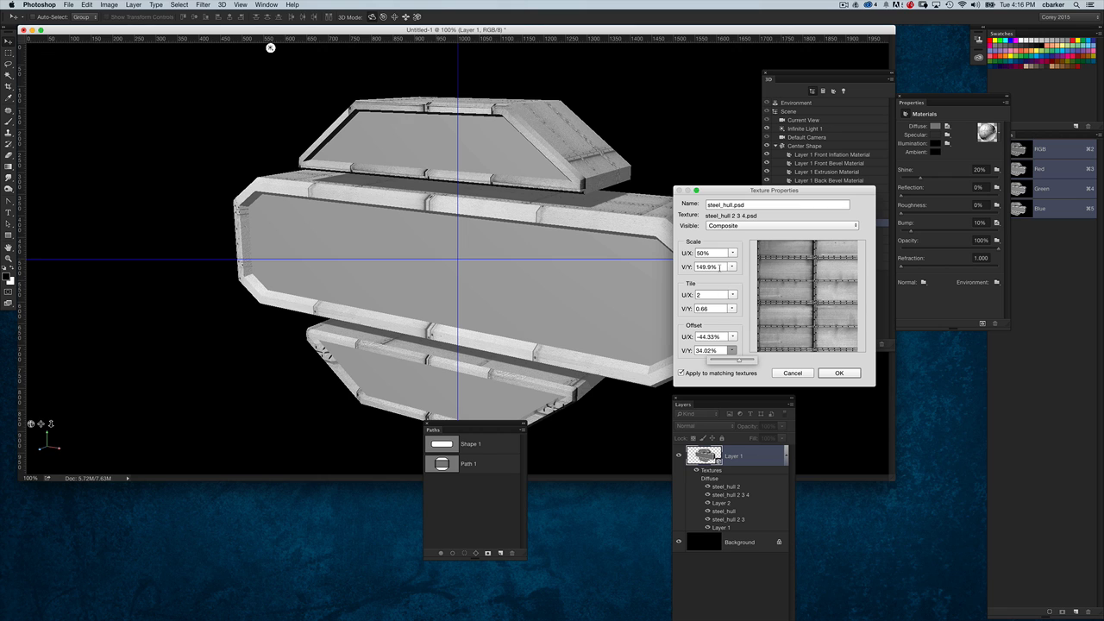
click(719, 266)
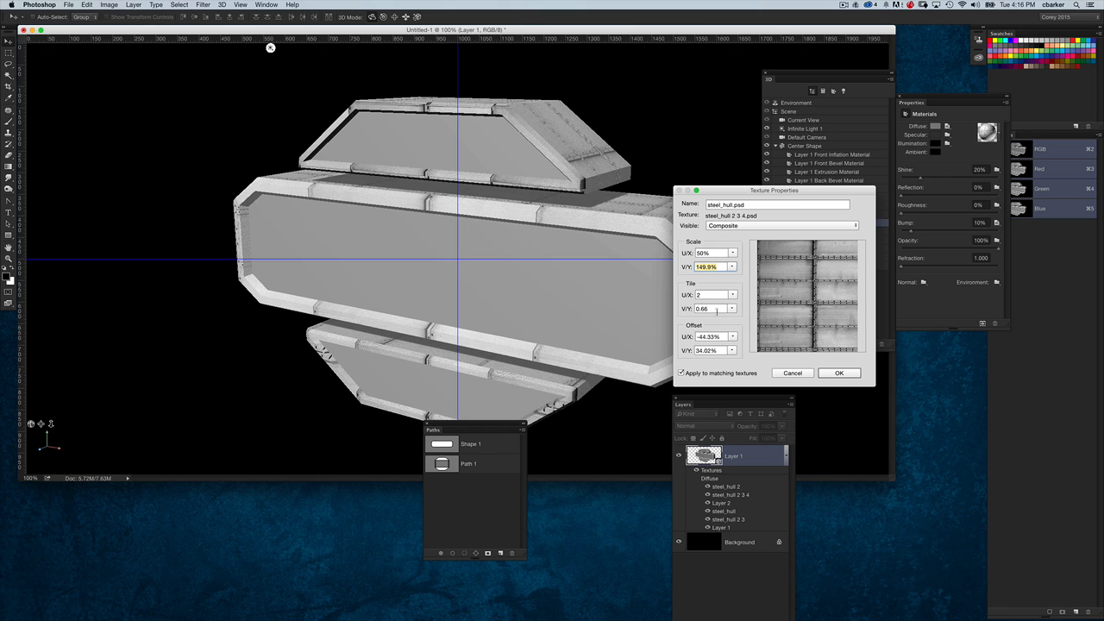
drag(732, 337, 745, 349)
click(838, 373)
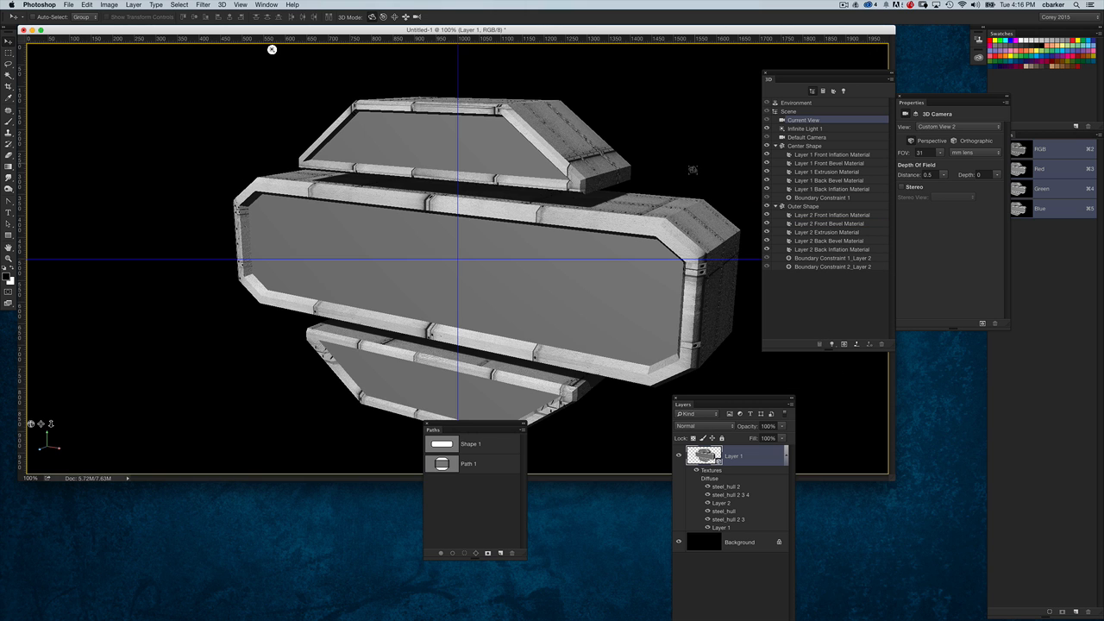
Step: Return to the Default Camera and check the image size of the Layer 1 Front Inflation Material's diffuse texture, closing it without changes
mouse_move(690, 172)
mouse_down()
mouse_move(579, 177)
mouse_move(711, 160)
mouse_move(581, 162)
mouse_move(747, 163)
mouse_move(630, 182)
mouse_move(694, 162)
mouse_up()
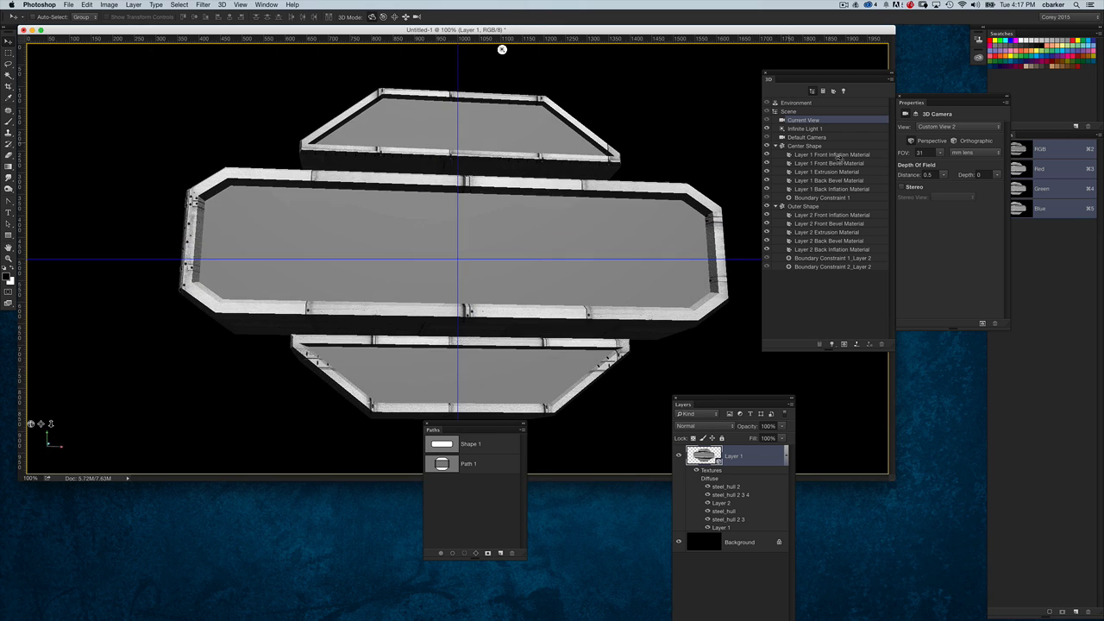
click(815, 138)
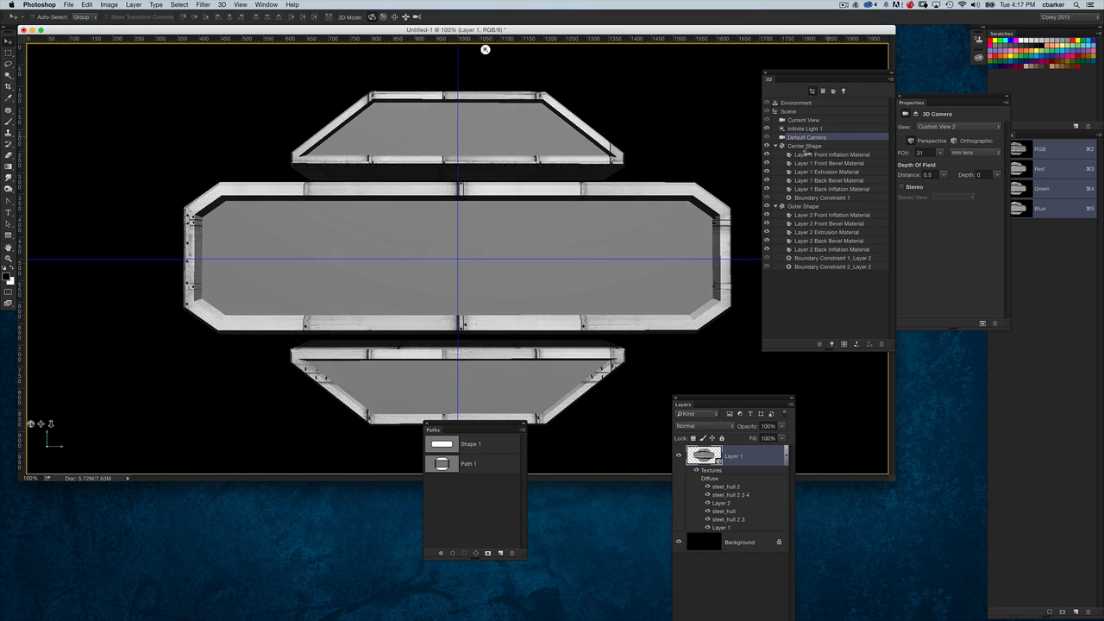
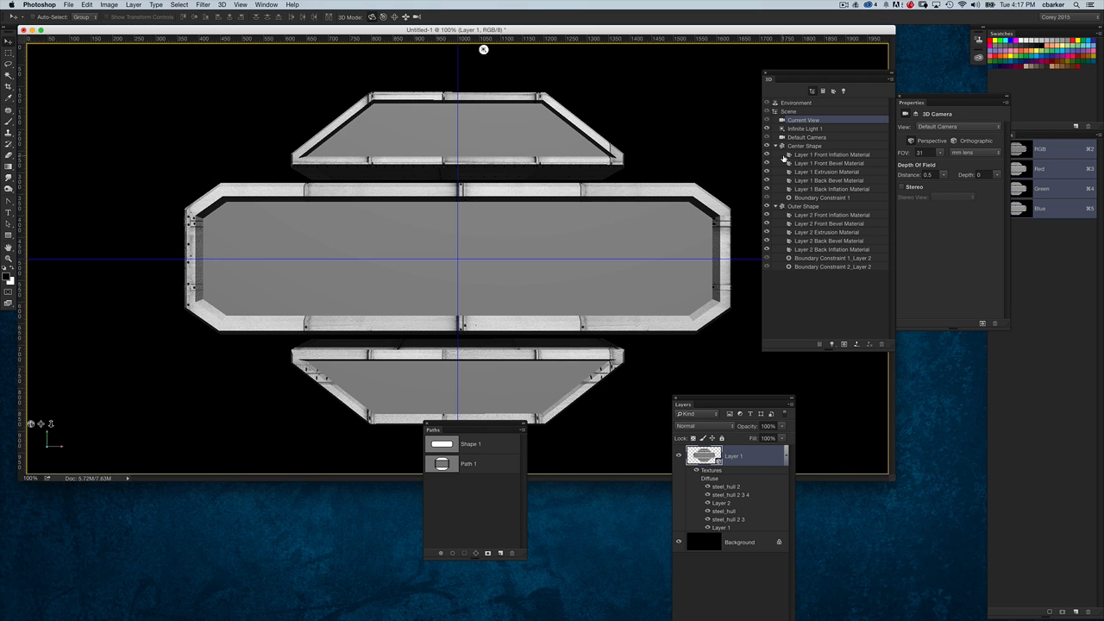
click(811, 155)
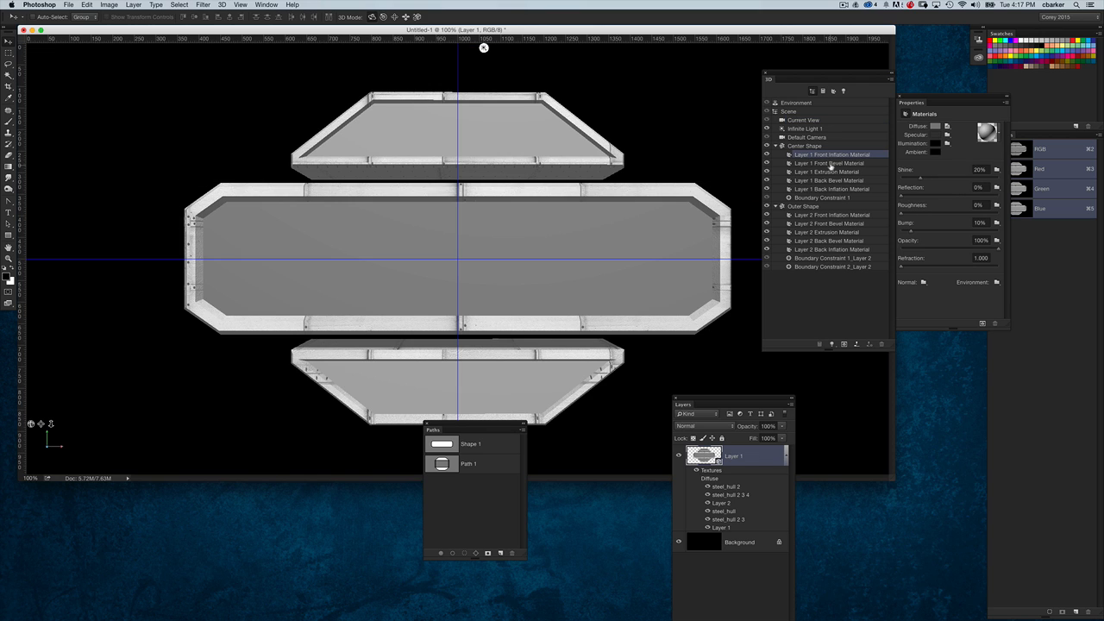
click(947, 127)
click(958, 133)
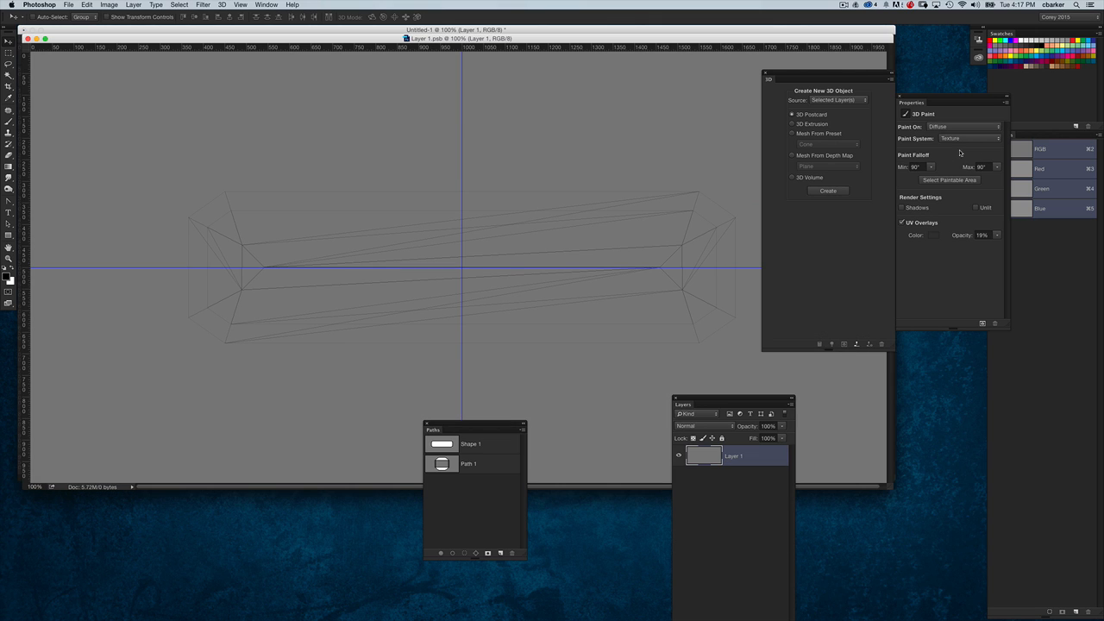
click(134, 4)
mouse_move(108, 4)
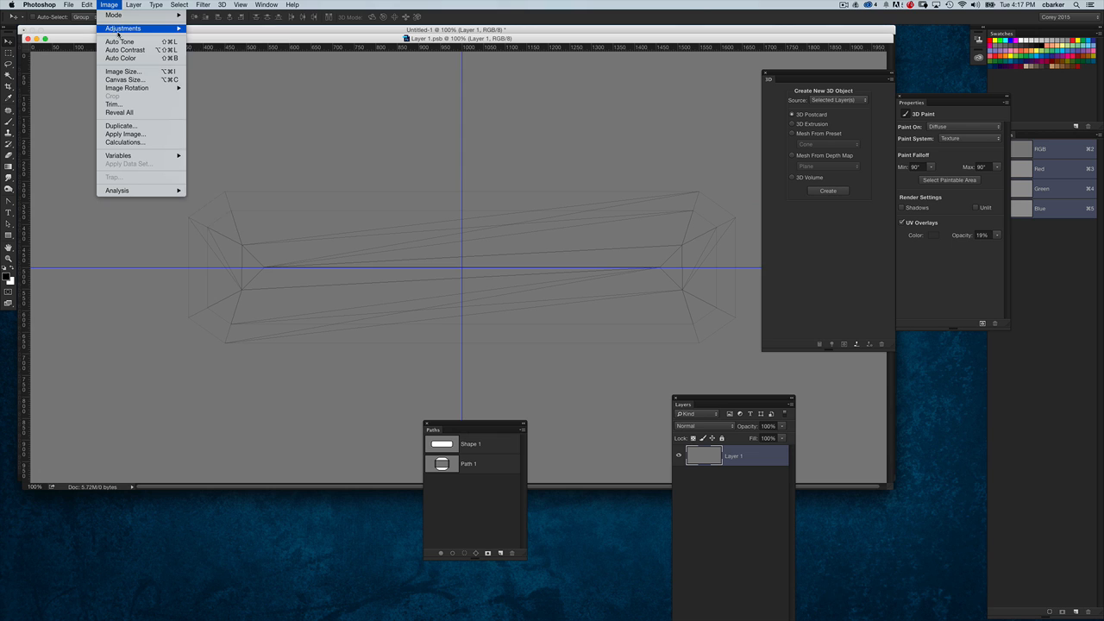
click(125, 72)
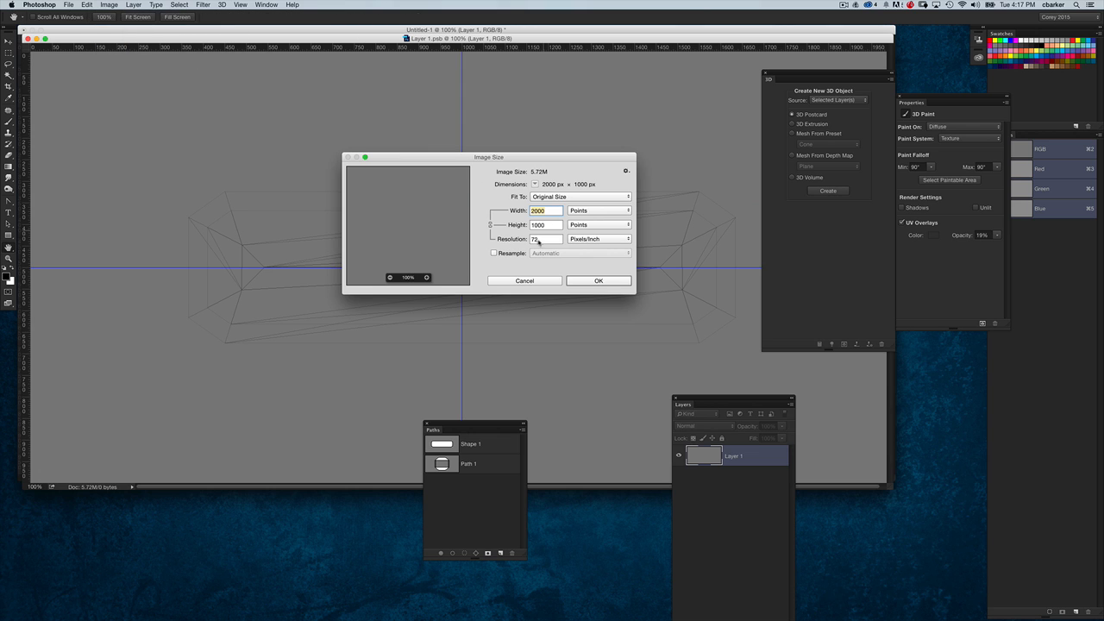
click(537, 280)
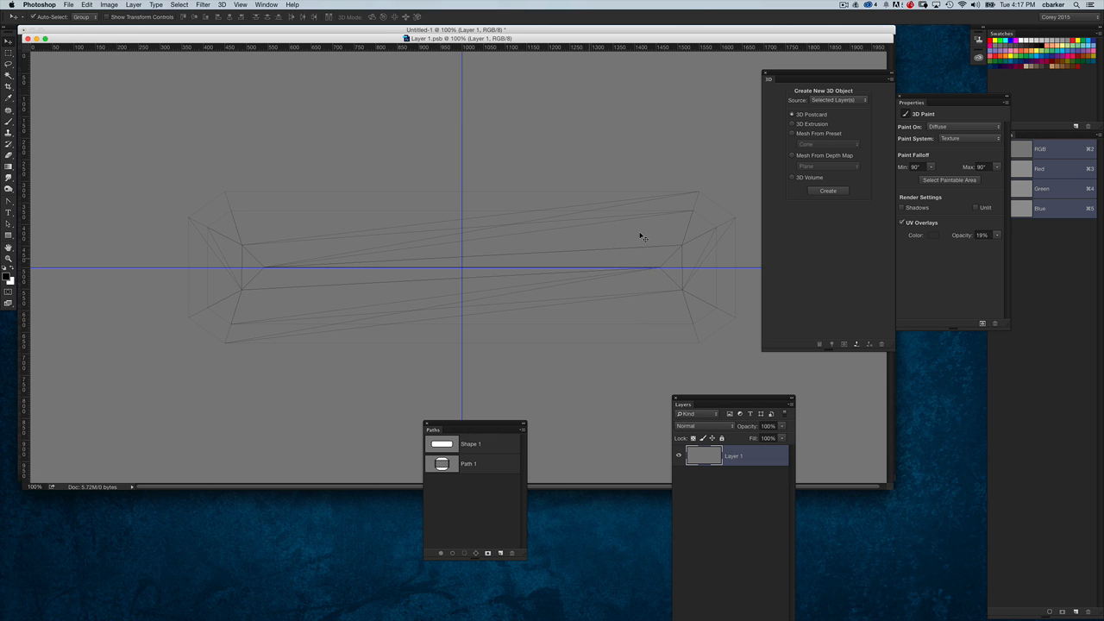
key(super+w)
Step: Create a 2000 × 1000 pixel opacity texture with a white background for the Layer 1 Front Inflation Material and open it for editing
click(978, 242)
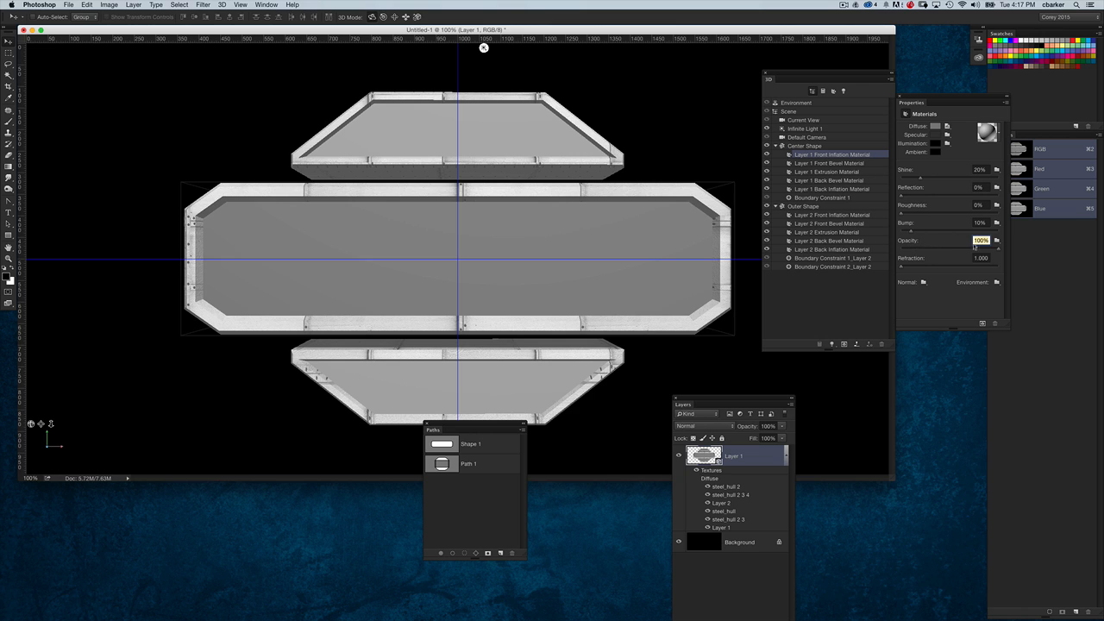
click(997, 242)
click(1013, 254)
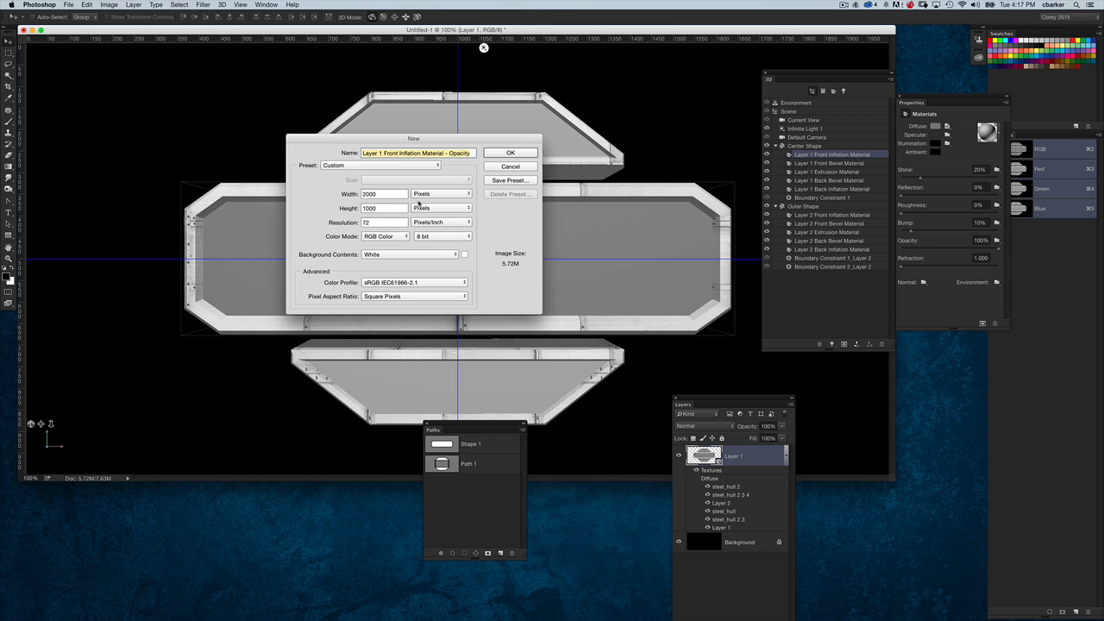
click(534, 153)
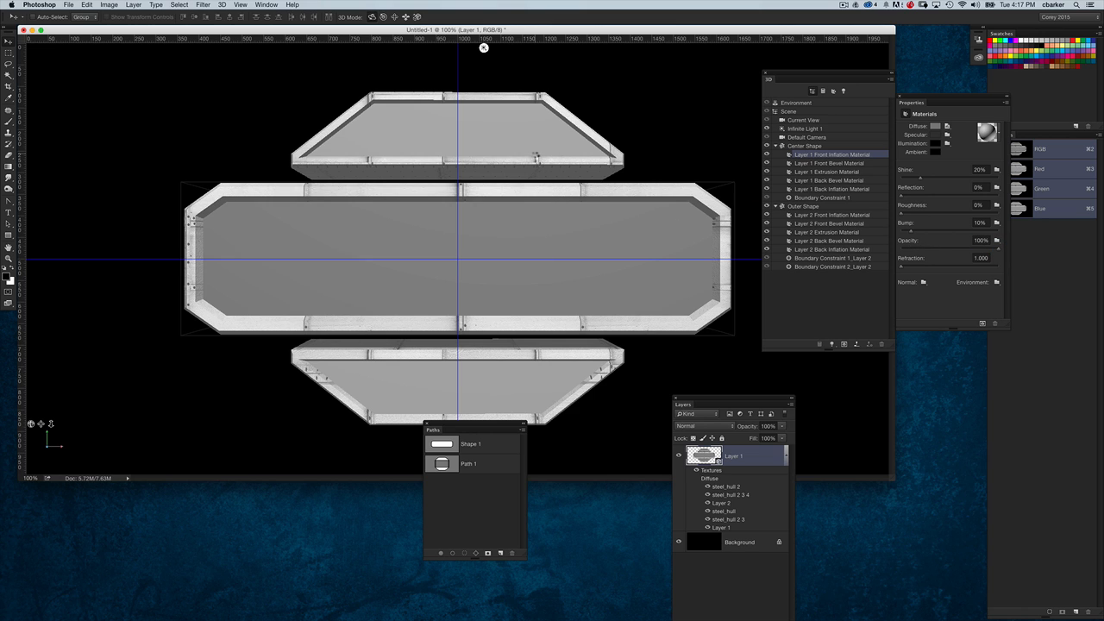
click(997, 241)
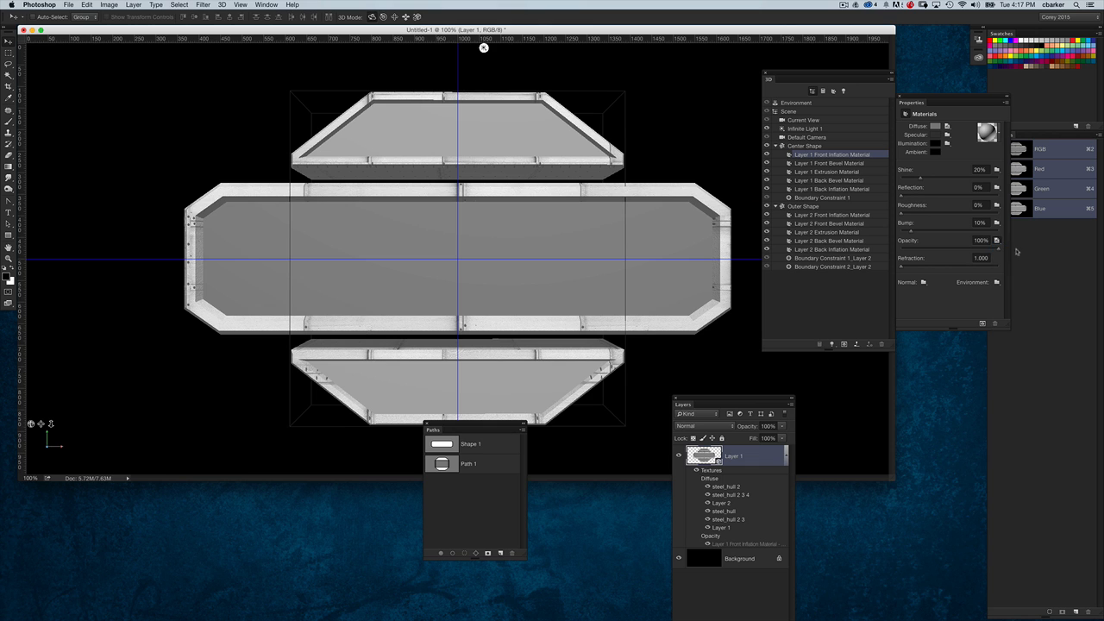
click(1009, 249)
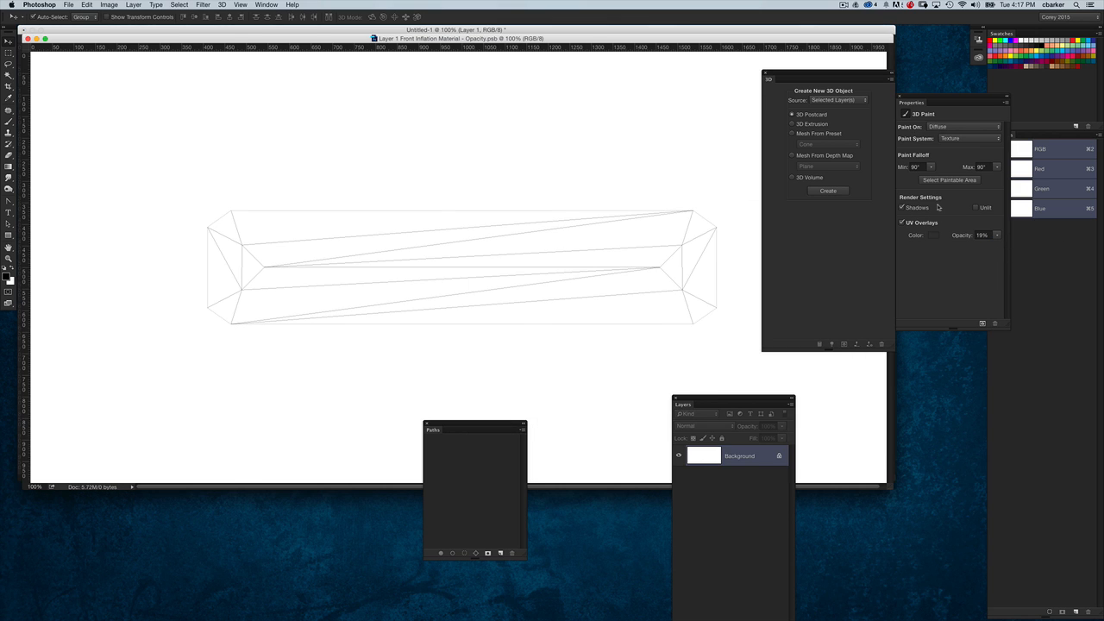
Step: Add a new layer above the opacity texture's background and fill it with gray
key(super+minus)
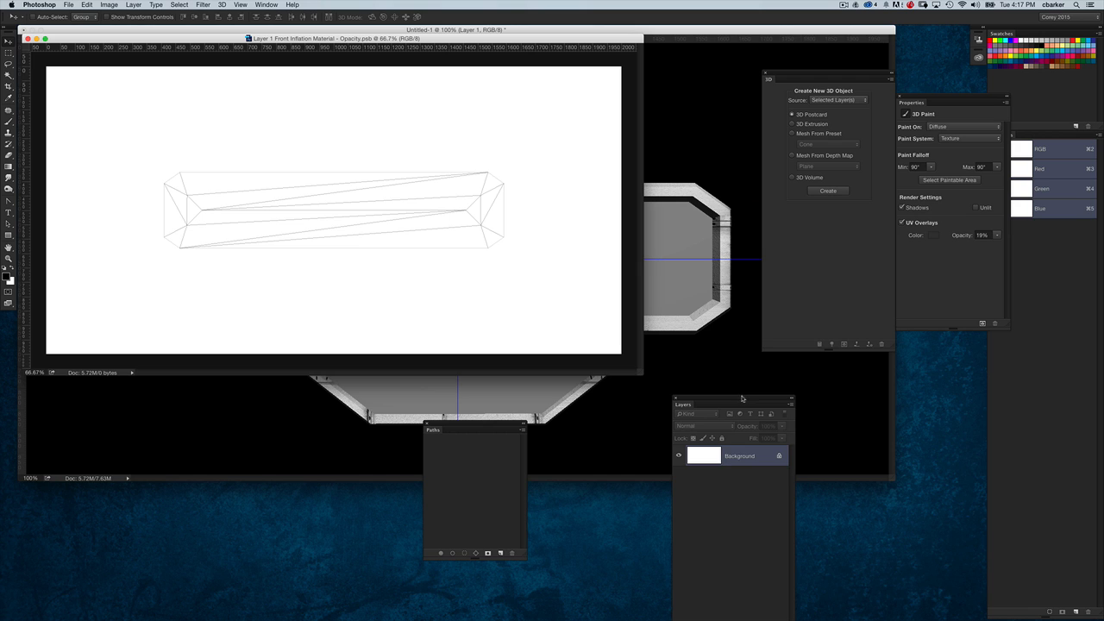
drag(741, 399, 722, 144)
click(751, 369)
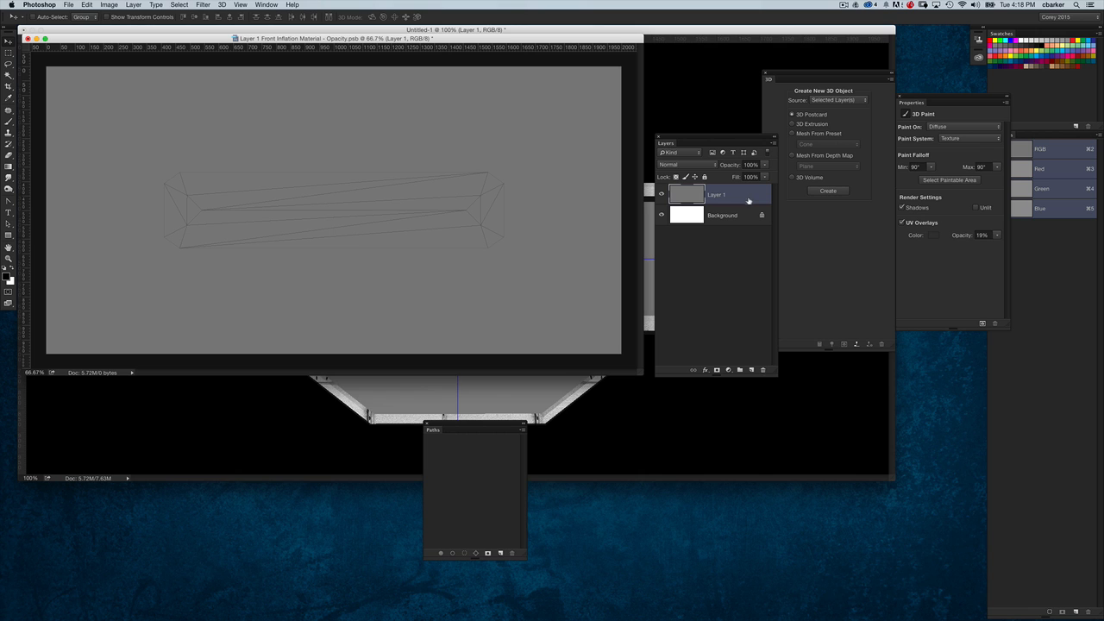
Step: Add a Pattern Overlay to the gray layer using the pattern of large black dots on white
double_click(745, 199)
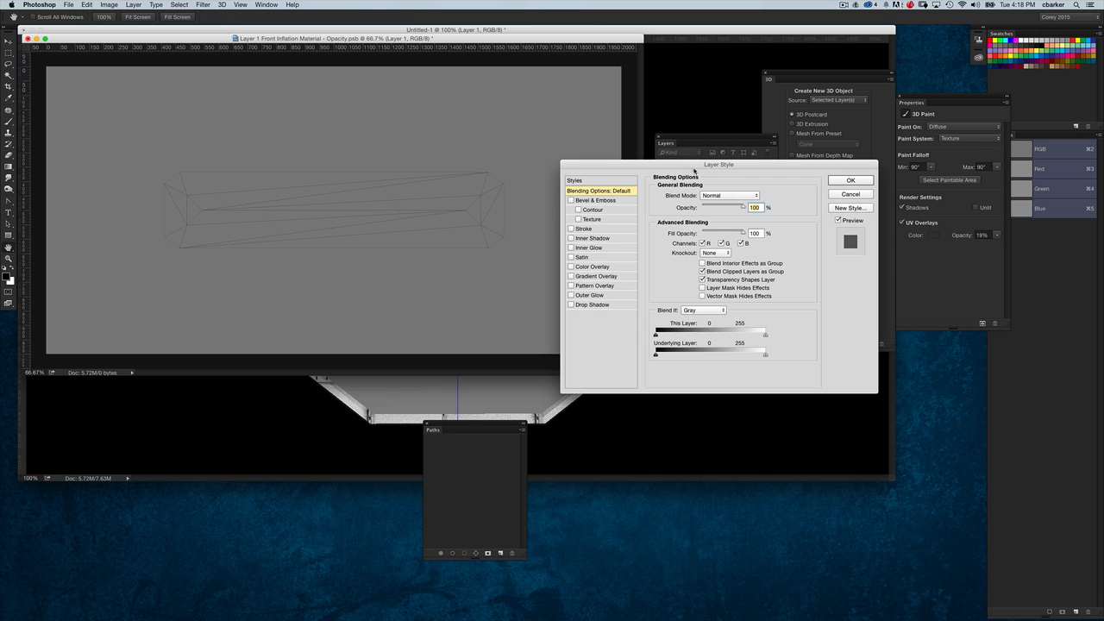
drag(695, 170, 764, 130)
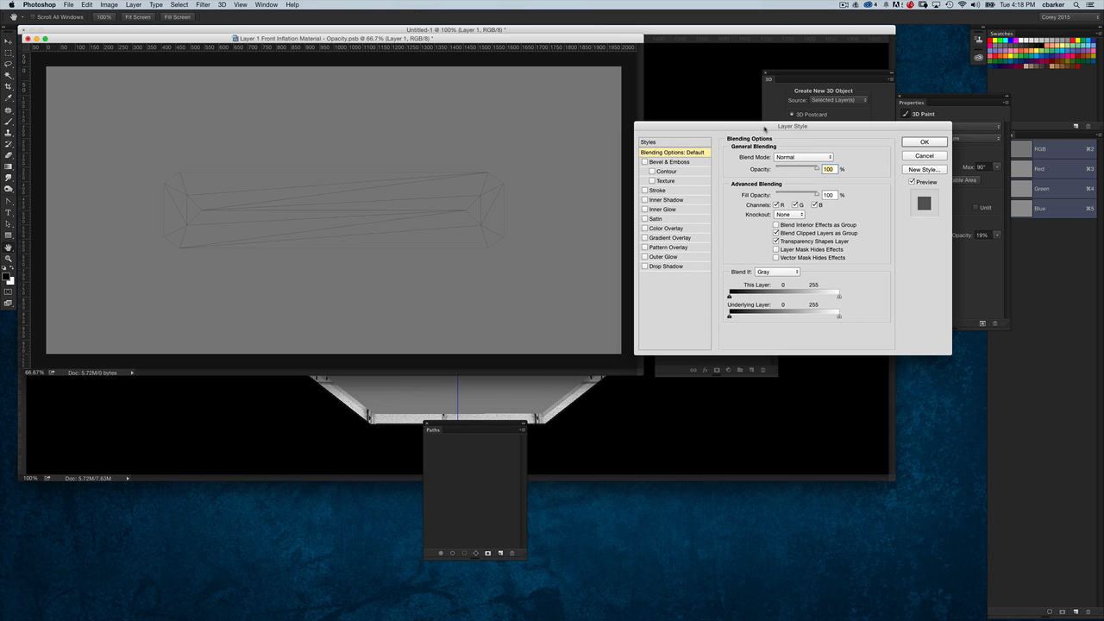
click(659, 248)
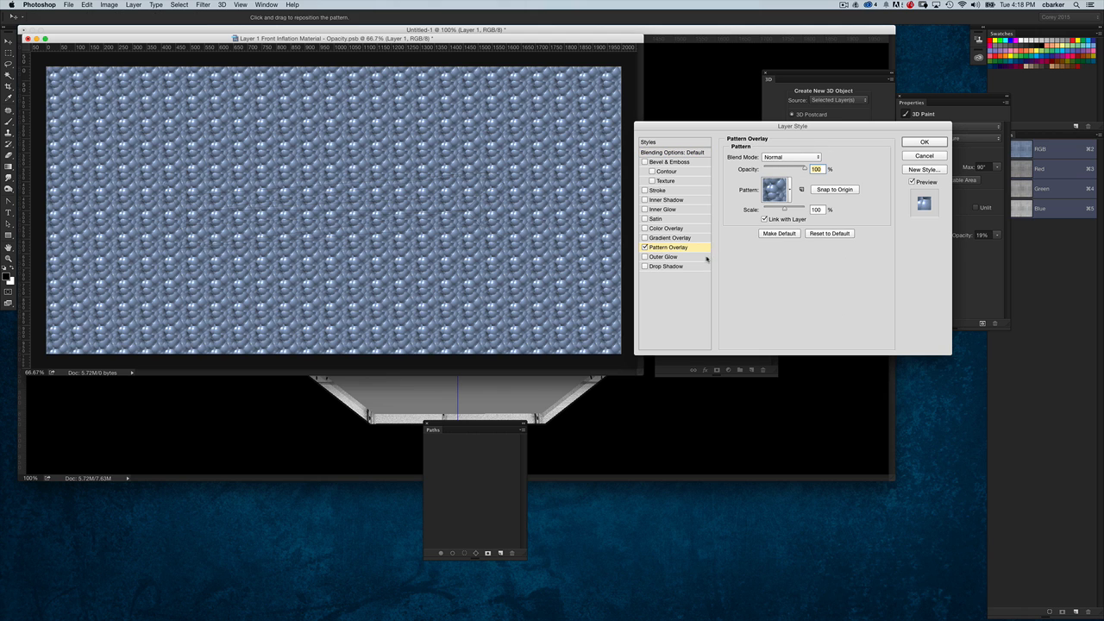
click(787, 197)
click(800, 215)
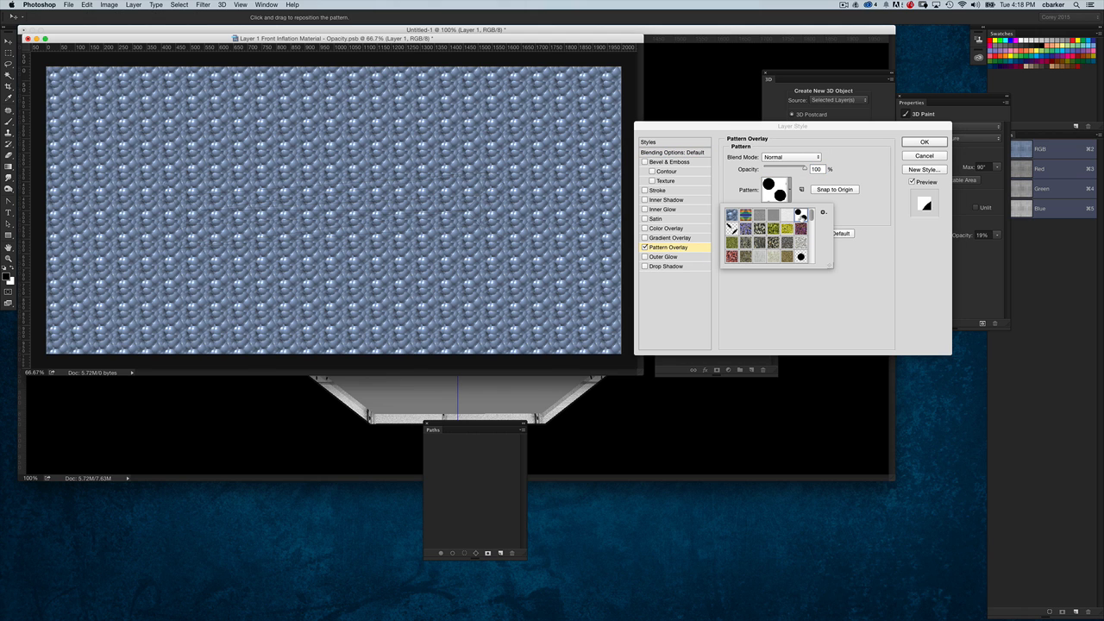
click(722, 177)
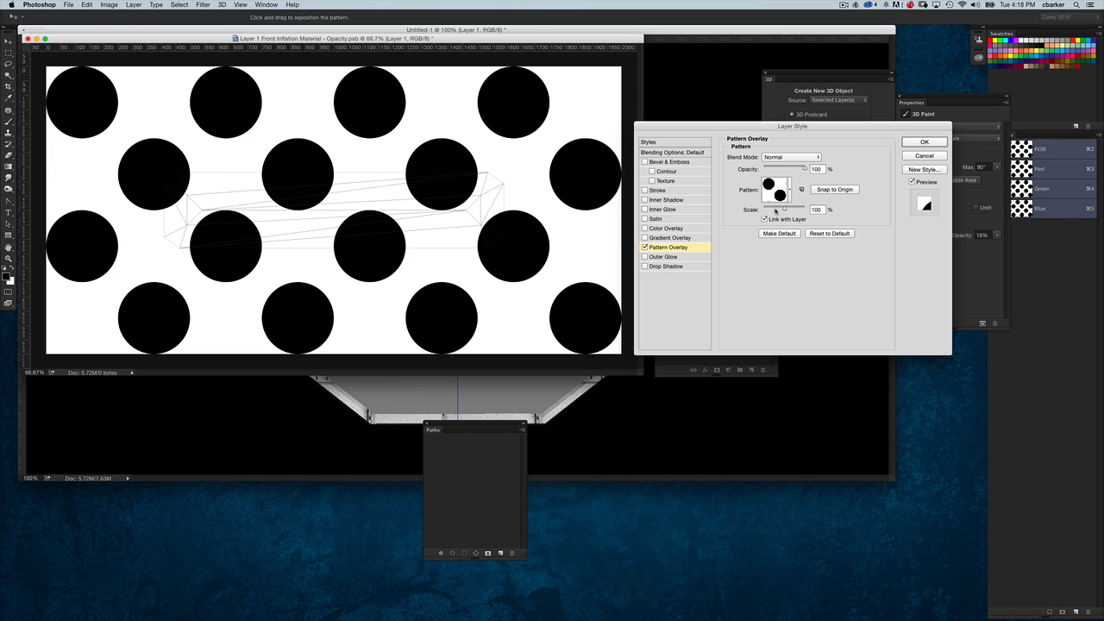
Step: Set the Pattern Overlay scale to 3% and apply the layer style
drag(775, 211, 767, 211)
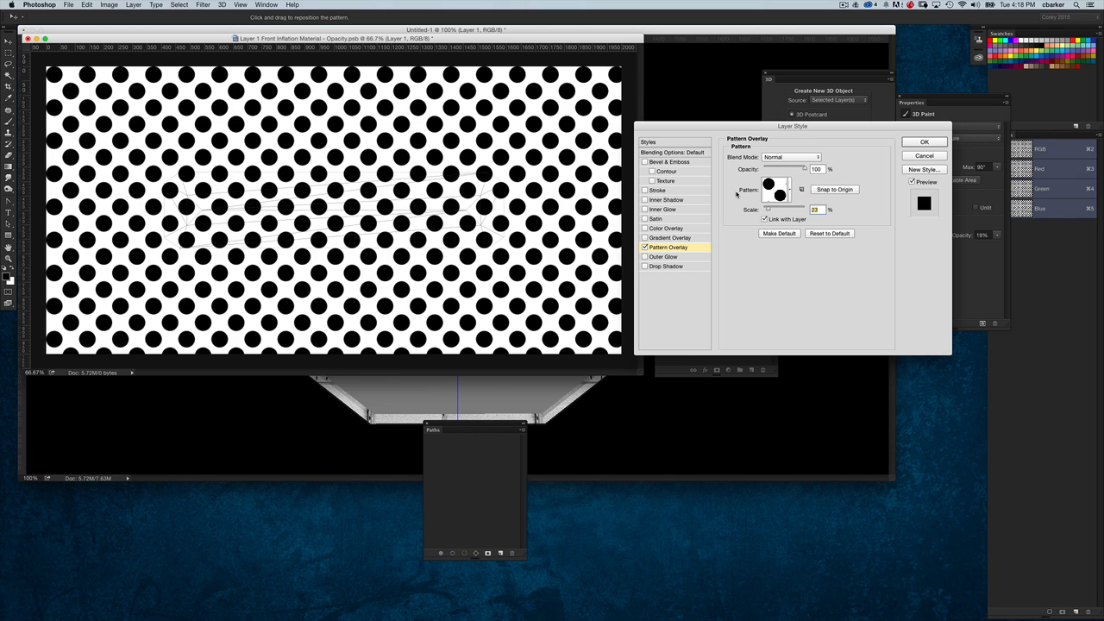
text(5)
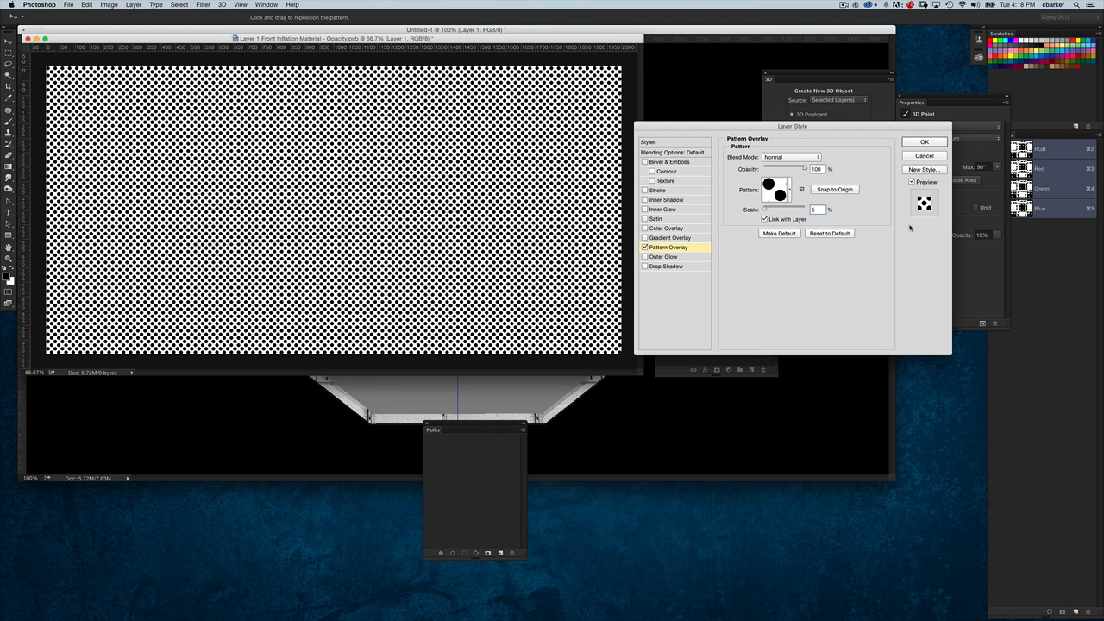
text(3)
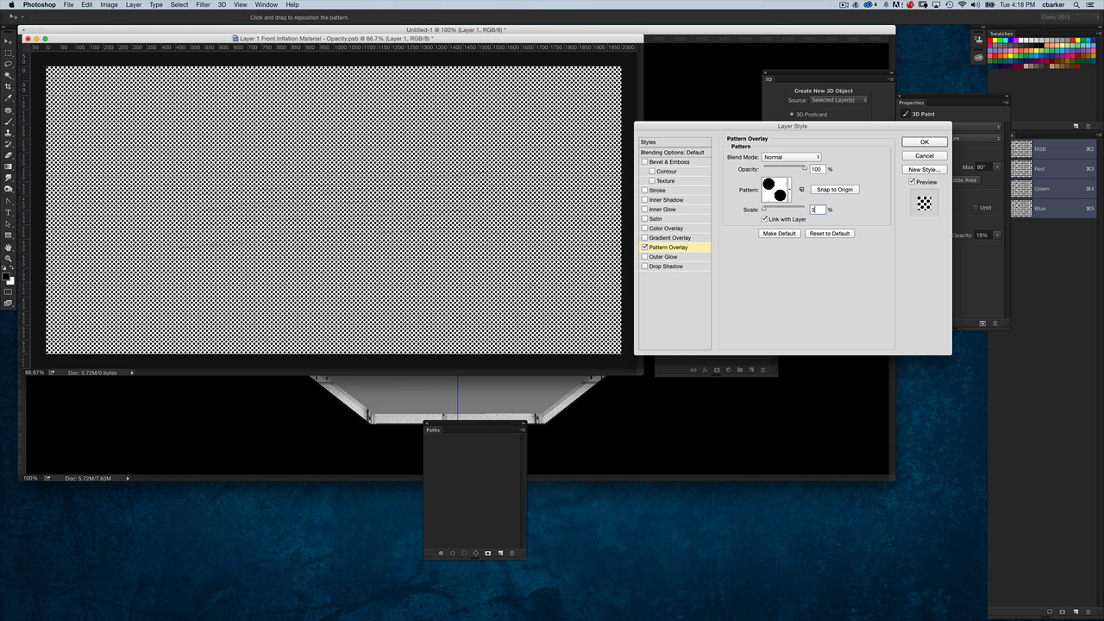
drag(789, 132, 790, 148)
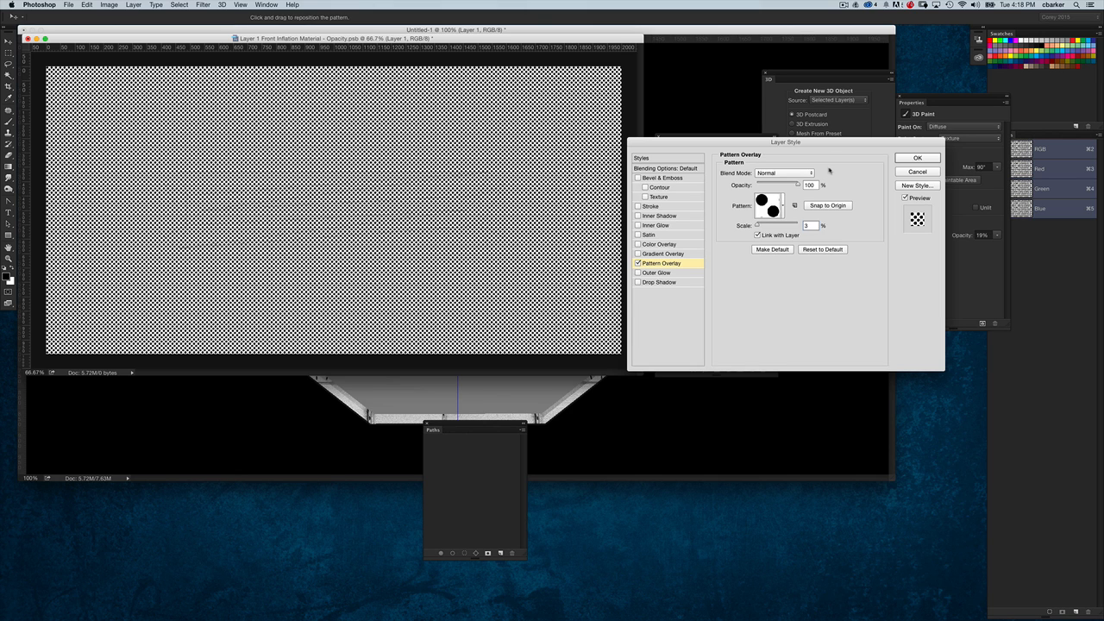
click(915, 166)
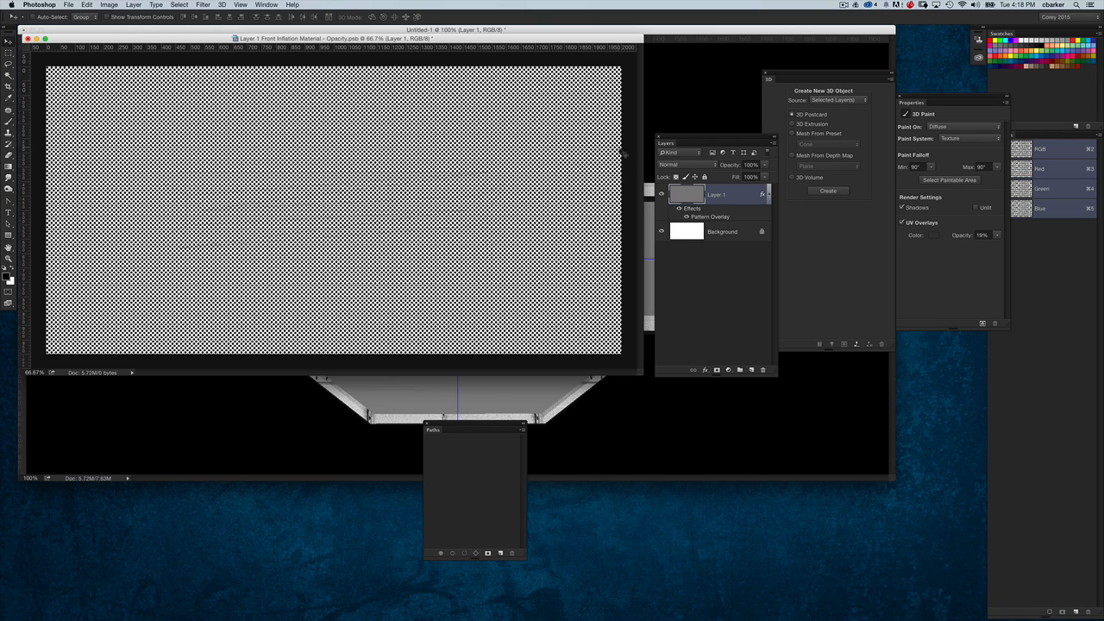
Step: Save and close the opacity texture so the dot pattern is applied to the center shape's front face
key(super+w)
key(Return)
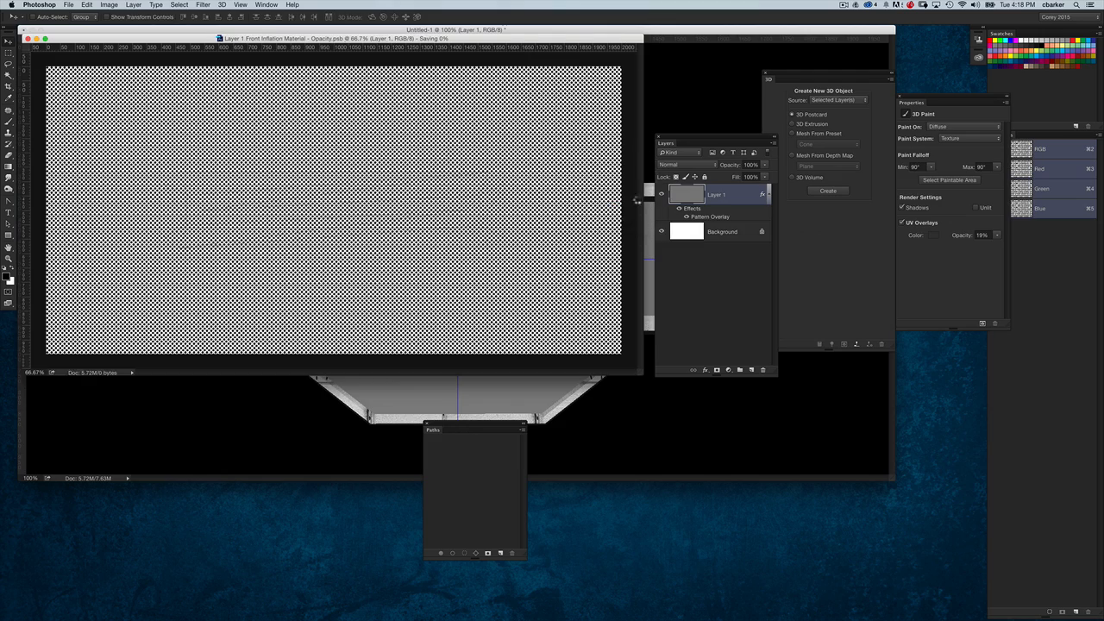
drag(693, 136, 783, 270)
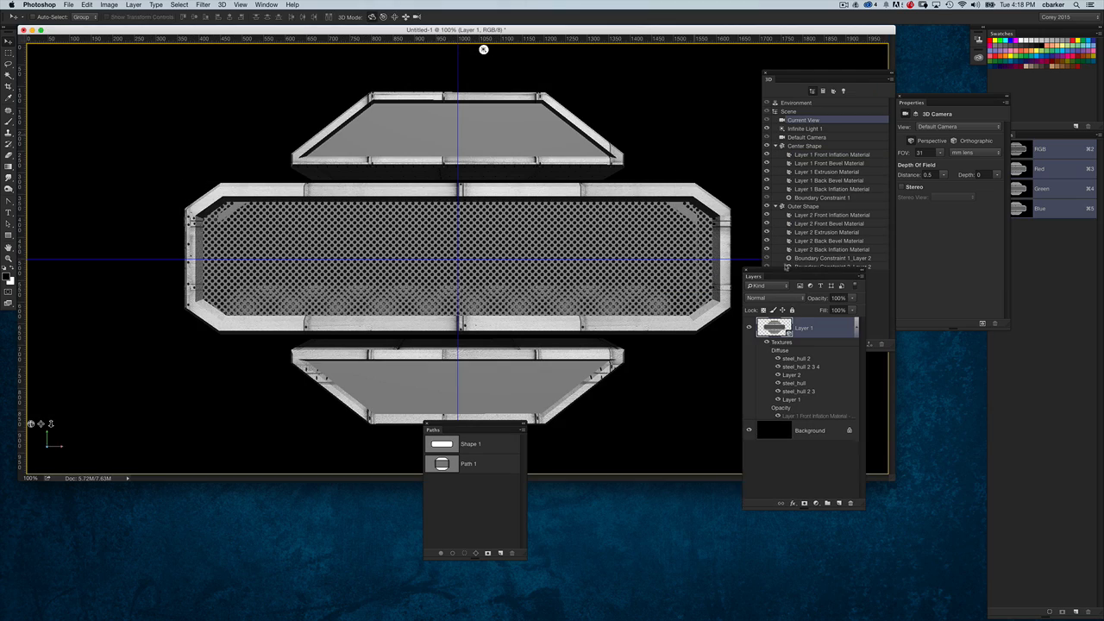
Step: Set the opacity of the center shape's Layer 1 Back Inflation Material to 0%
drag(479, 49, 255, 49)
click(398, 220)
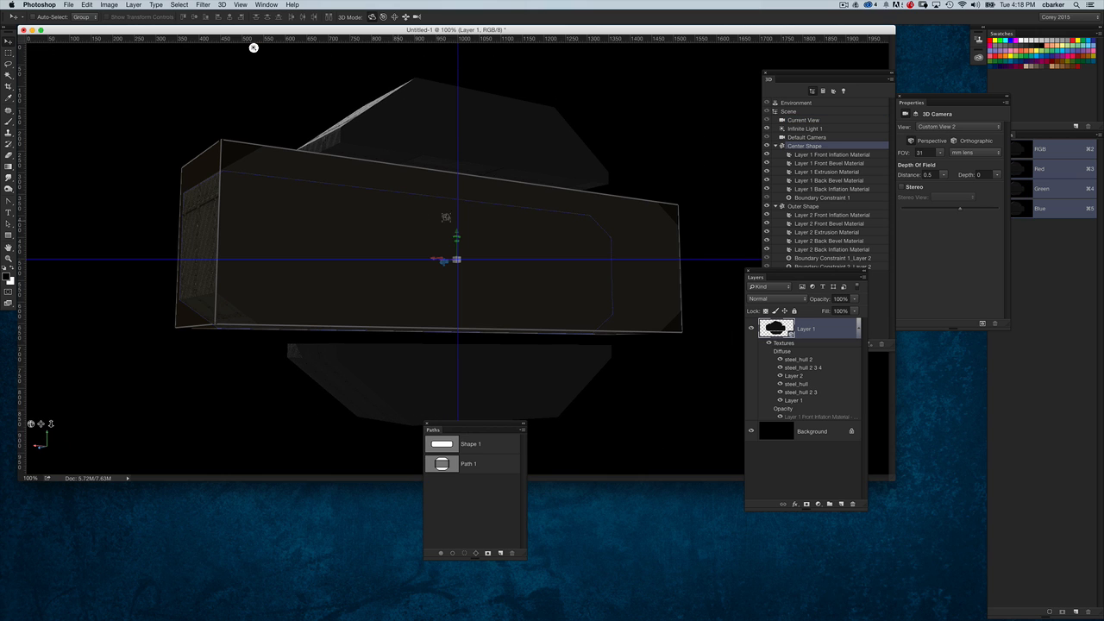
click(826, 189)
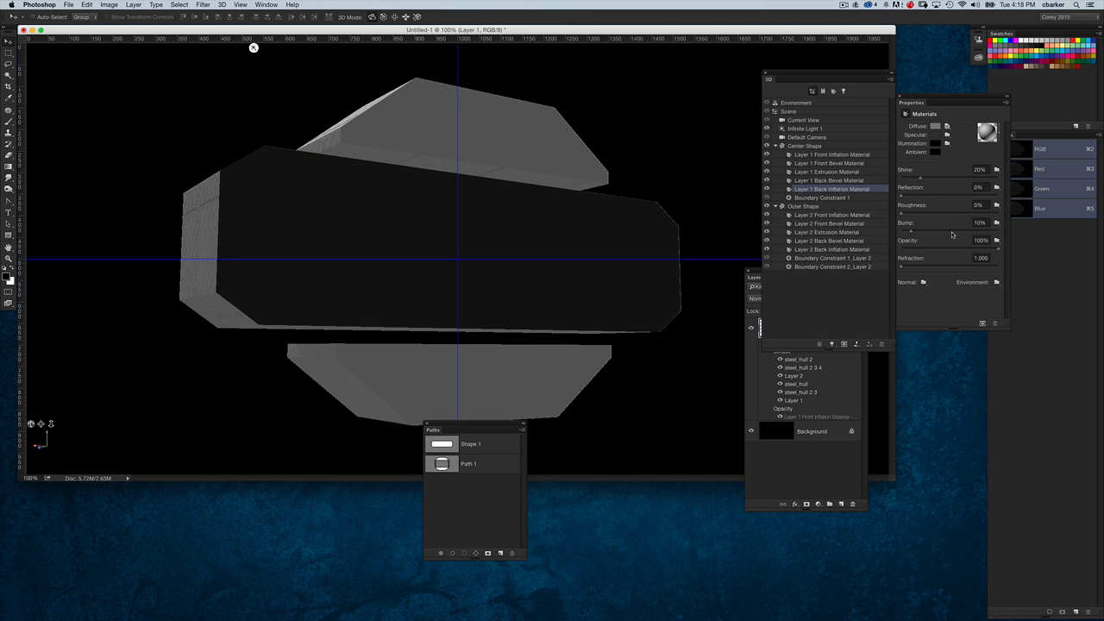
drag(920, 249, 866, 242)
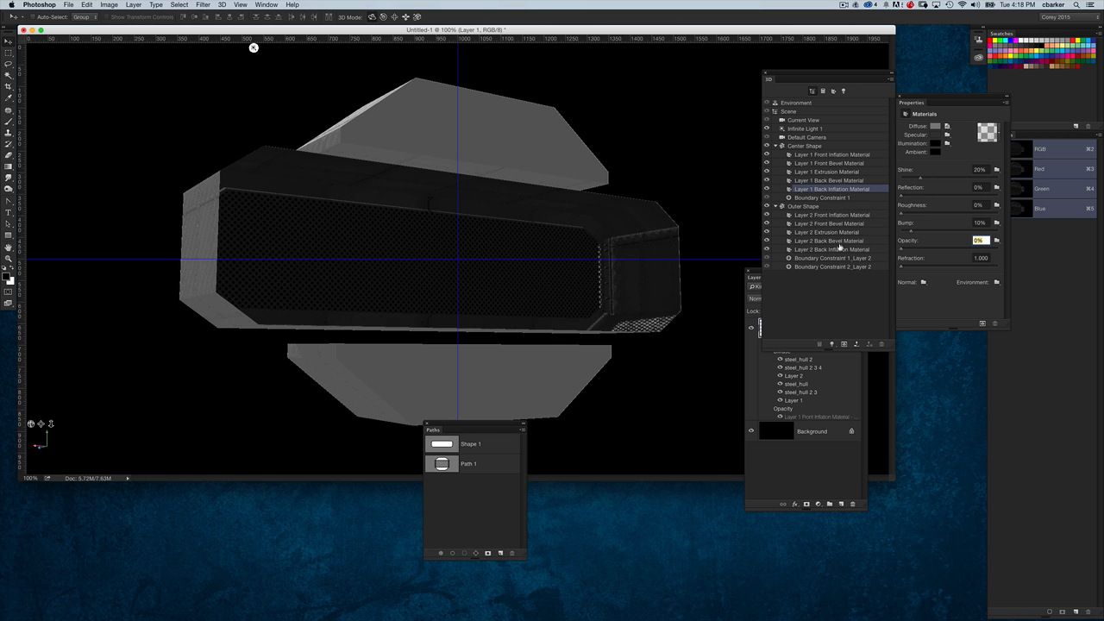
click(672, 183)
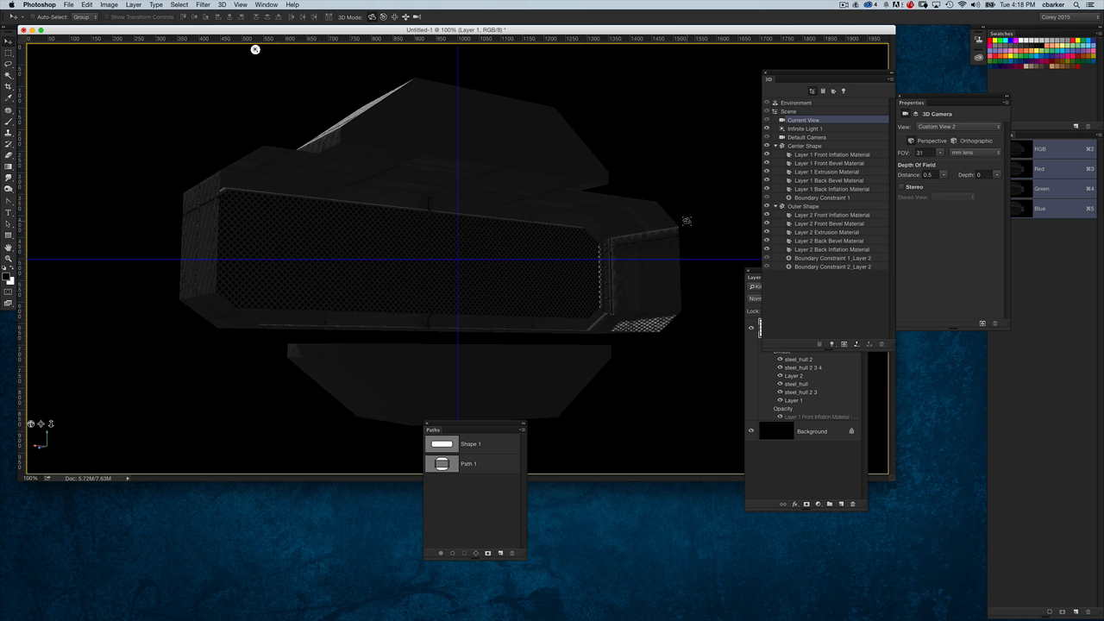
Step: Restore the Default Camera view and open the opacity texture of the center shape's Layer 1 Front Inflation Material for editing
double_click(810, 137)
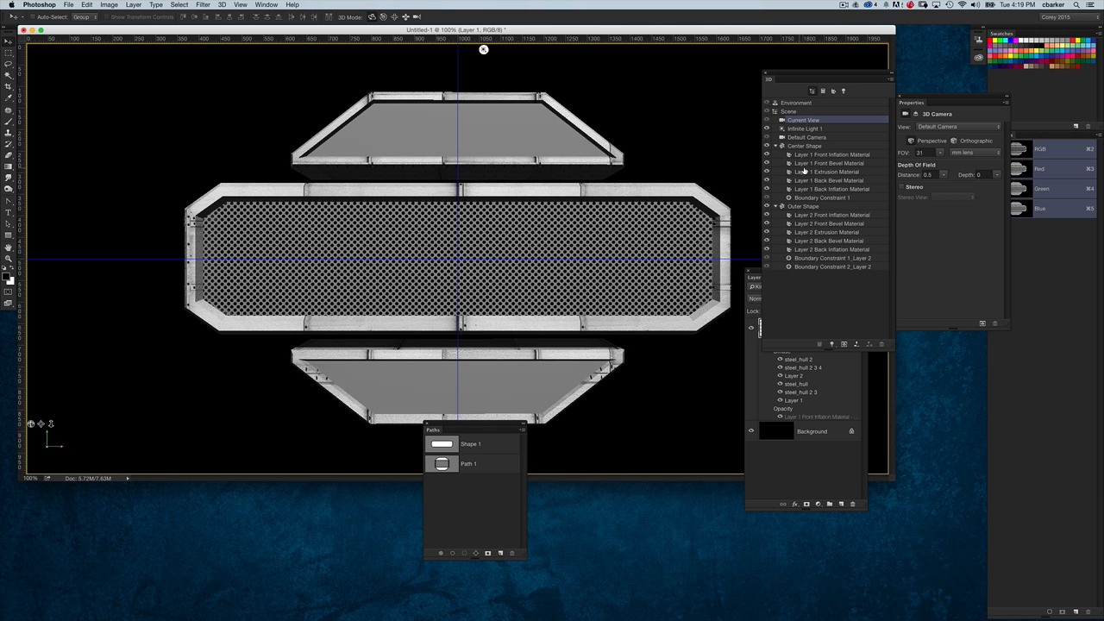
click(826, 154)
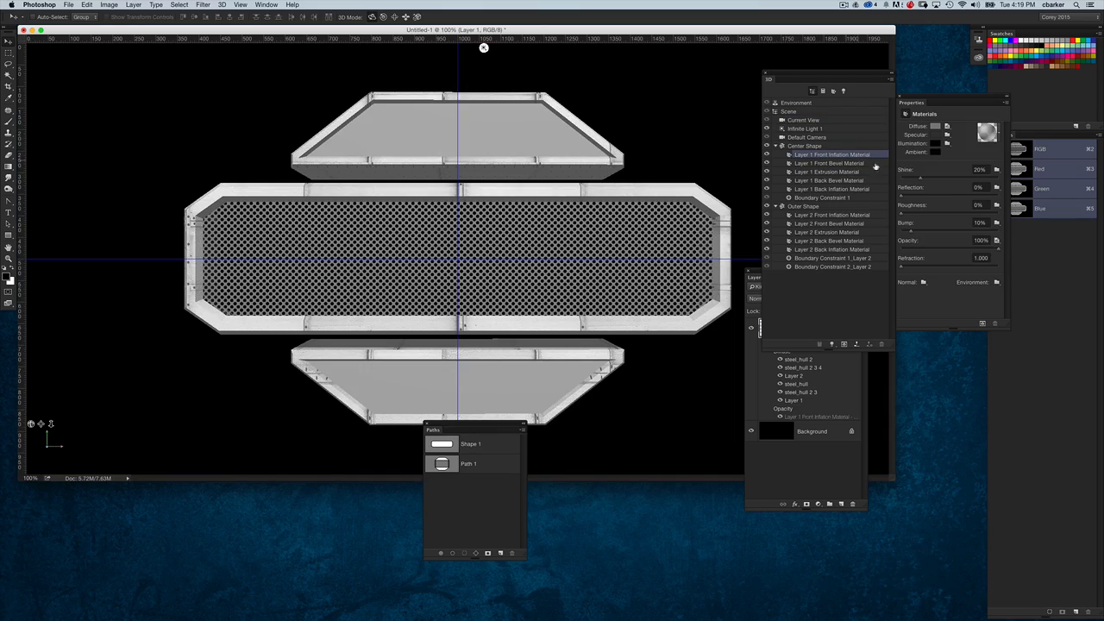
click(997, 240)
click(1015, 250)
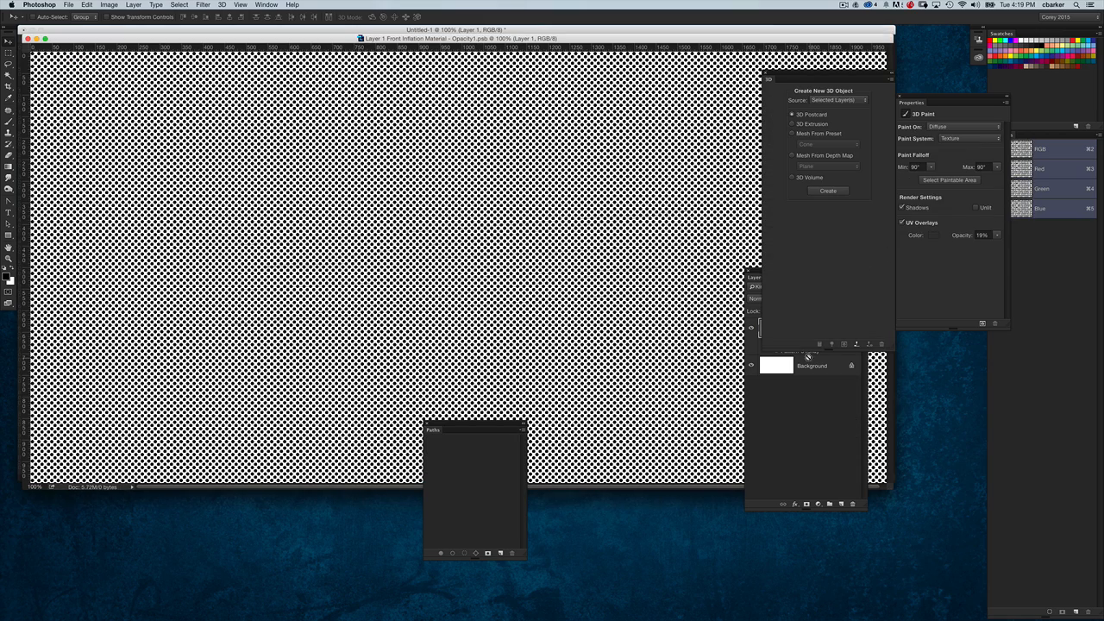
drag(759, 272, 598, 273)
Step: Set the Pattern Overlay scale on the texture's Layer 1 to 2%, and save and close the opacity texture
double_click(669, 323)
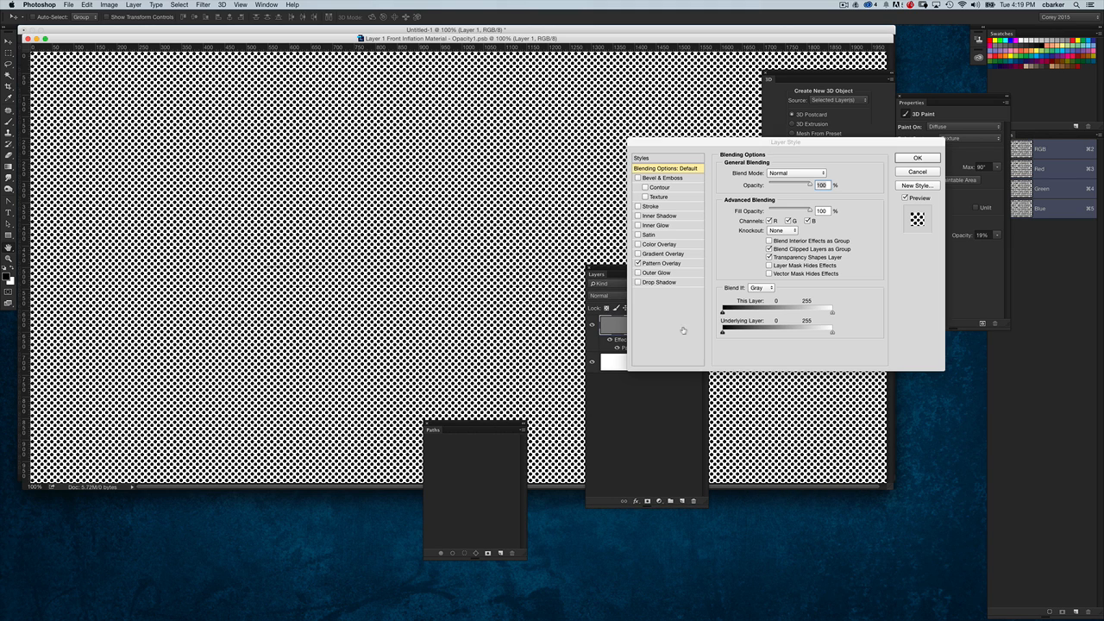
click(661, 263)
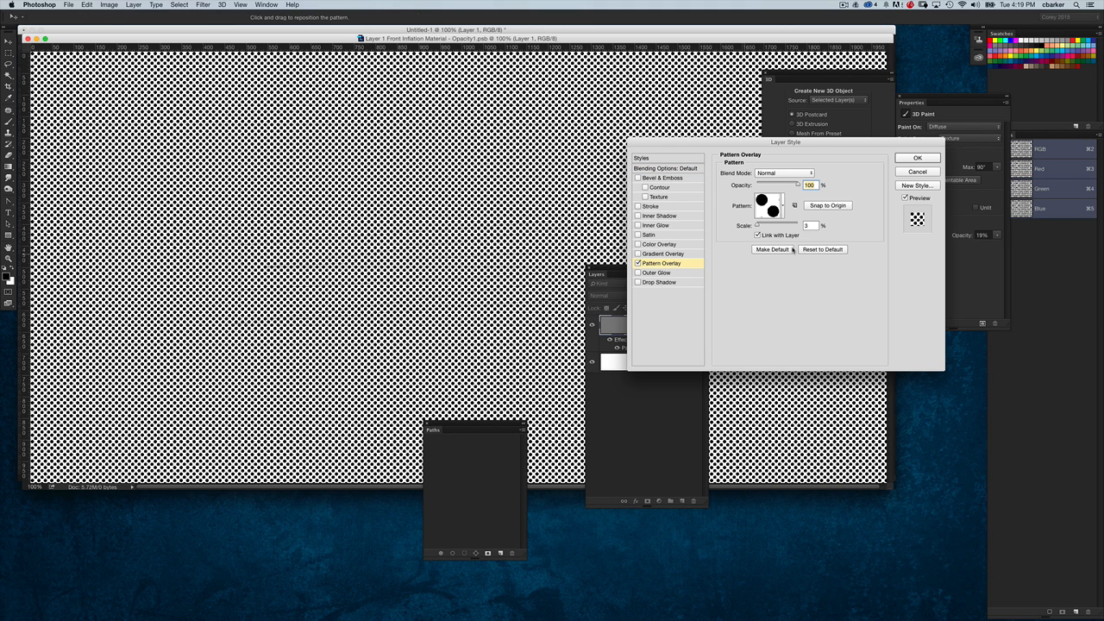
click(812, 227)
text(2)
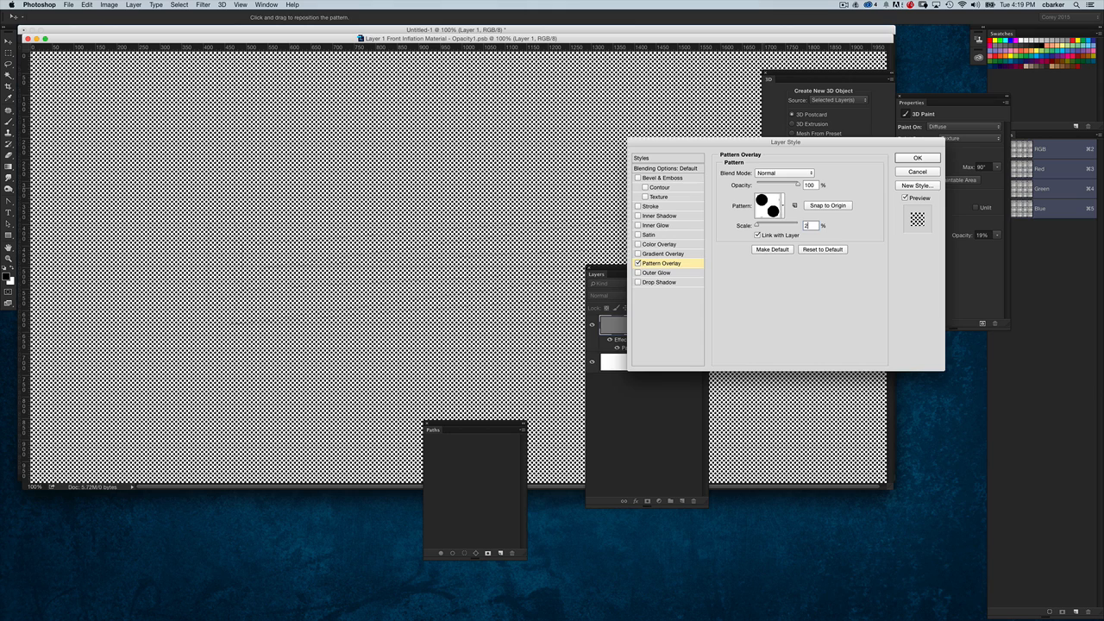
key(Return)
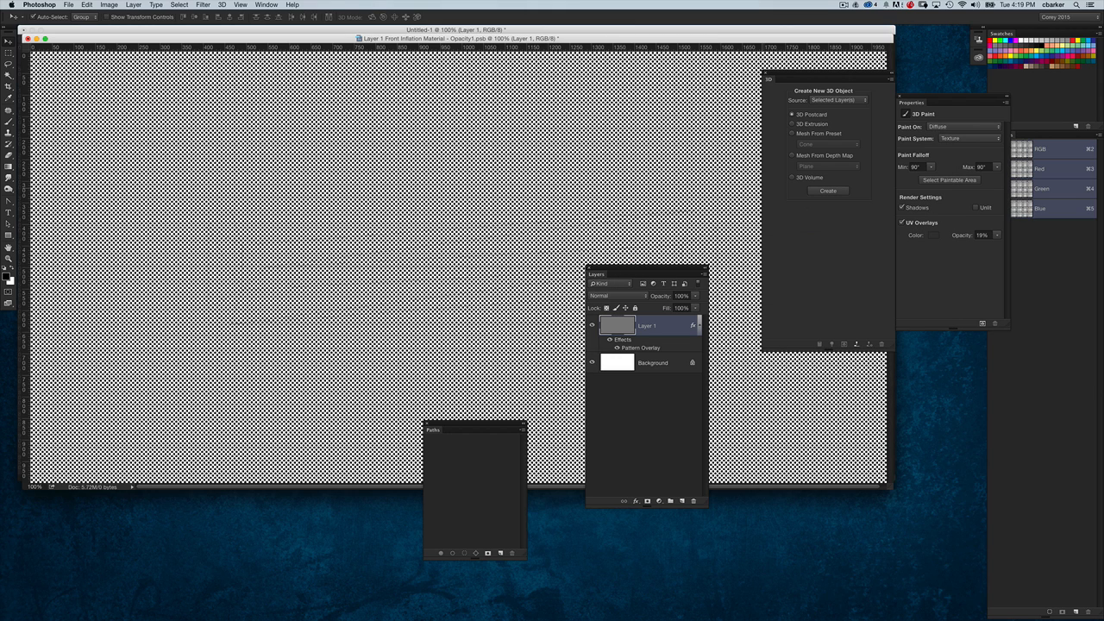
key(super+w)
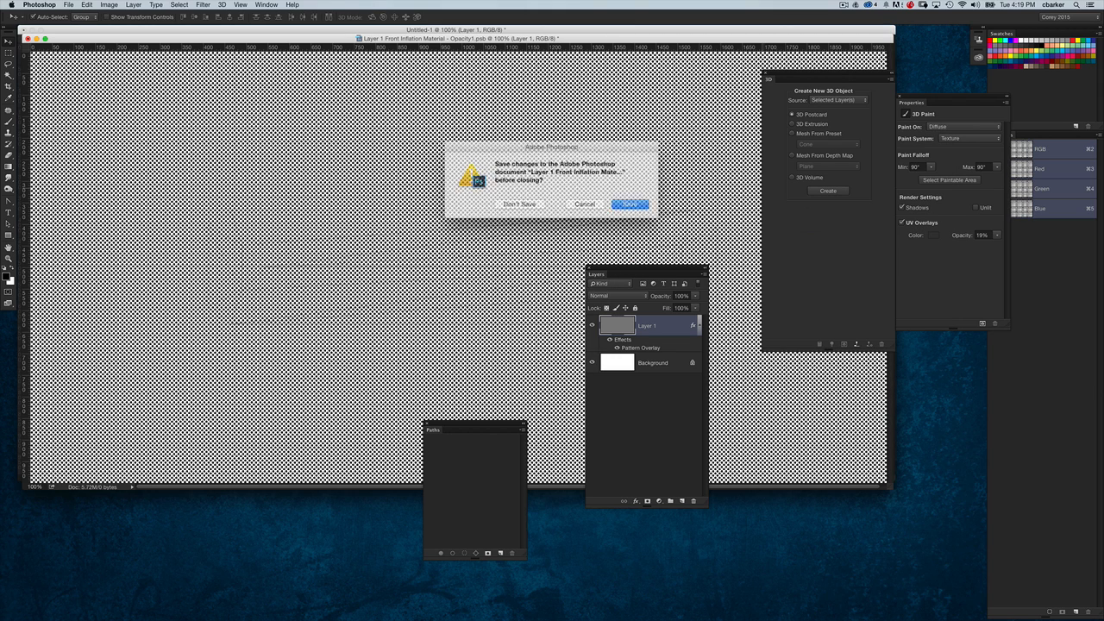
key(Return)
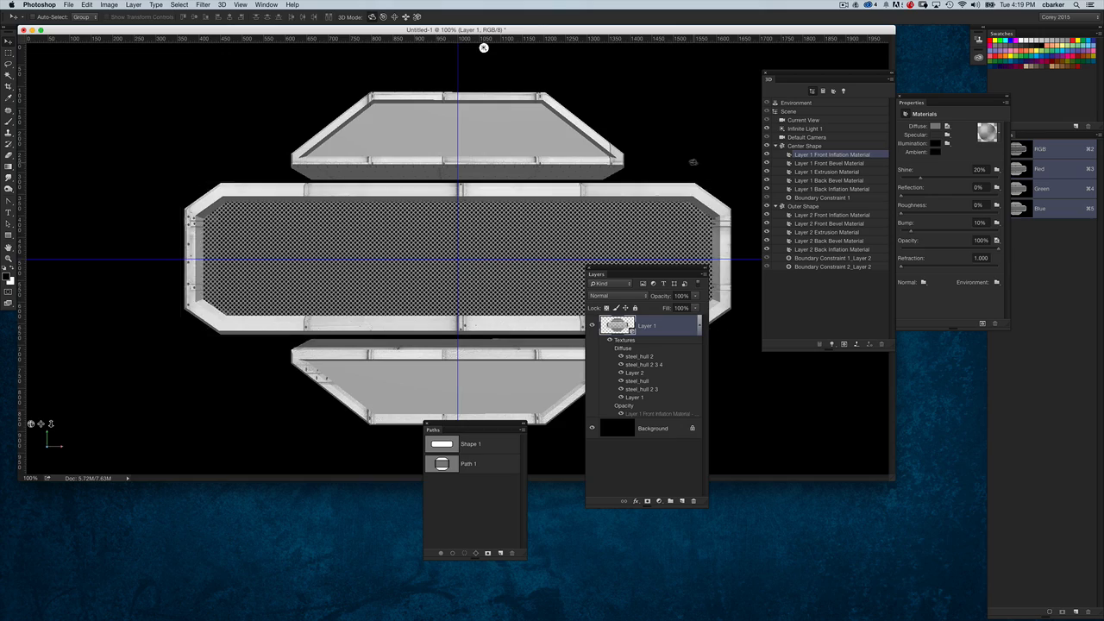
mouse_move(484, 48)
mouse_down()
mouse_move(379, 50)
mouse_move(658, 47)
mouse_move(400, 47)
mouse_move(482, 47)
mouse_up()
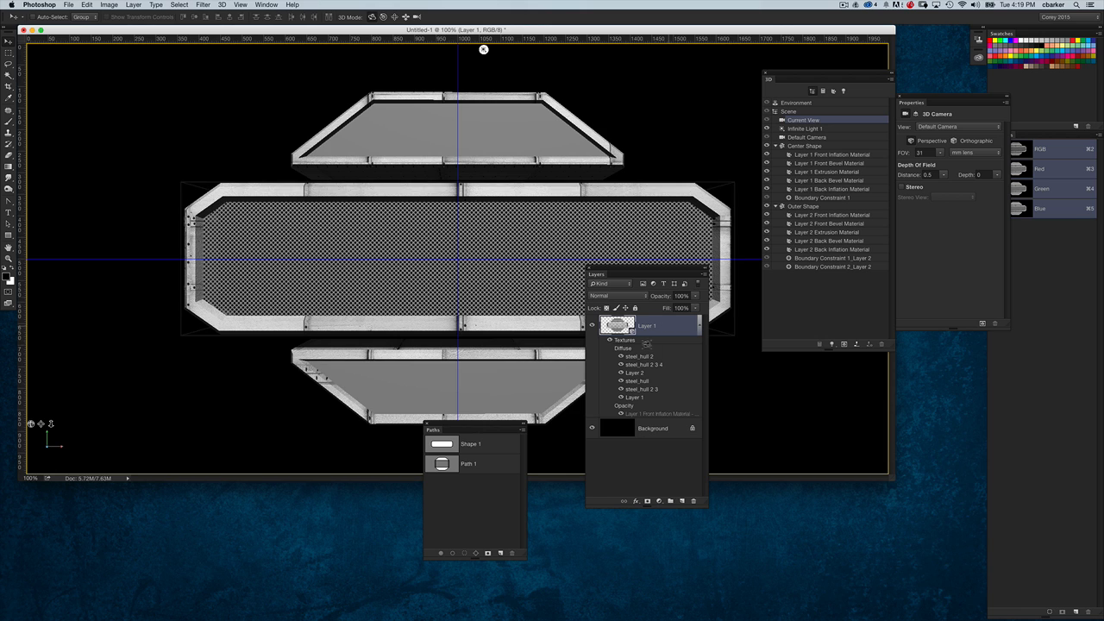
Step: Set the center shape's Layer 1 Front Inflation Material to 25% shine and 50% reflection
click(814, 154)
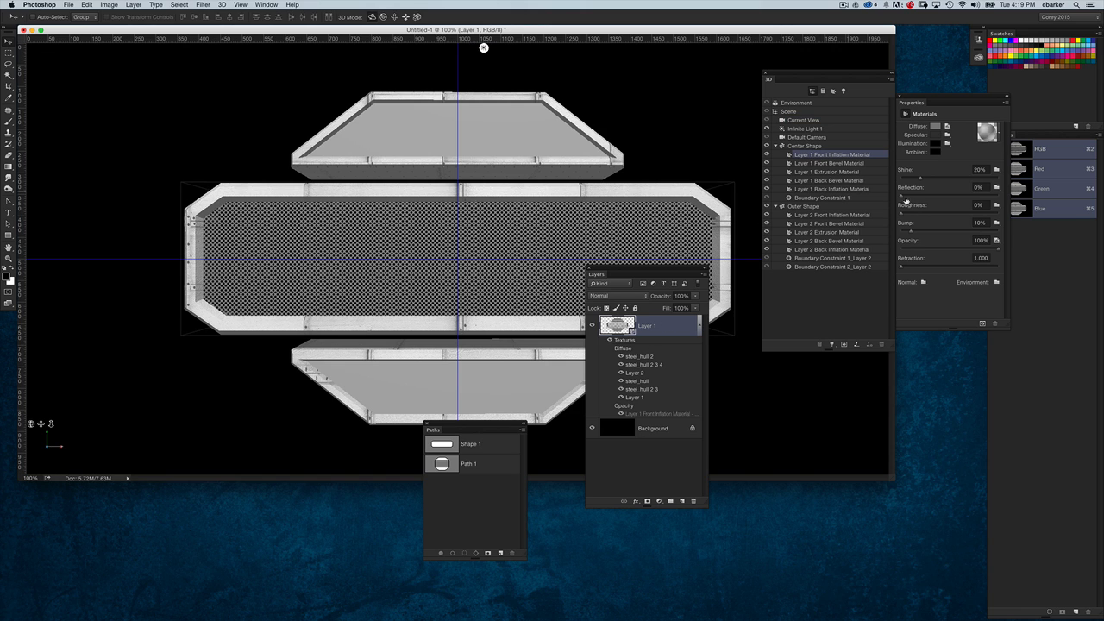
click(980, 169)
text(25)
key(Tab)
Step: Set the specular color of the center shape's Layer 1 Front Inflation Material to mid-gray, RGB 111, 111, 111
click(935, 136)
drag(557, 415, 551, 433)
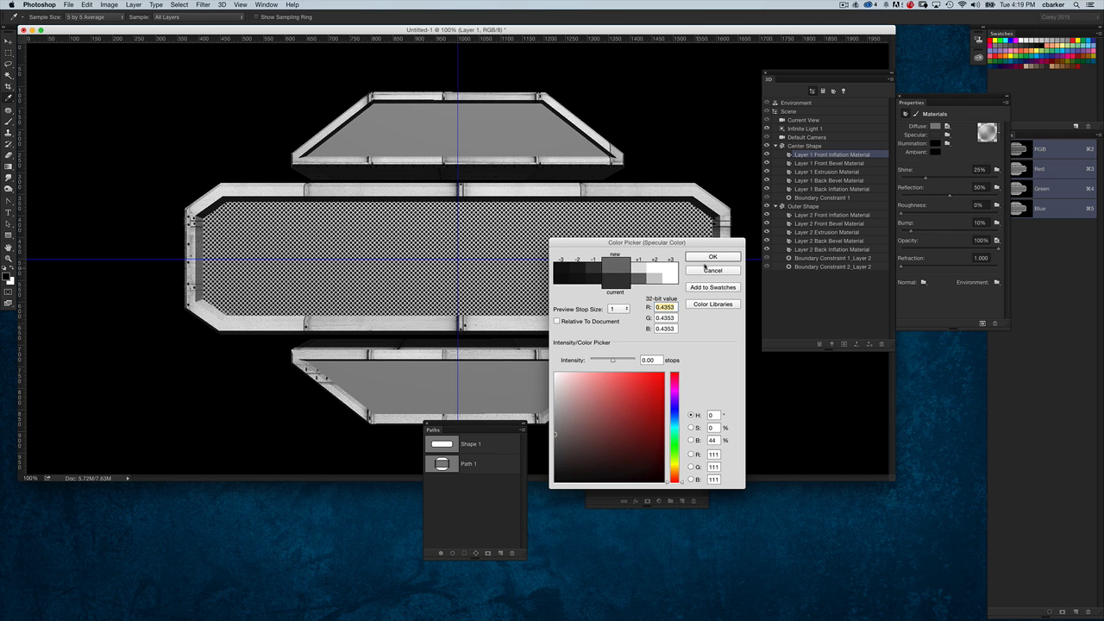
click(710, 256)
key(v)
drag(707, 161, 729, 150)
key(super+z)
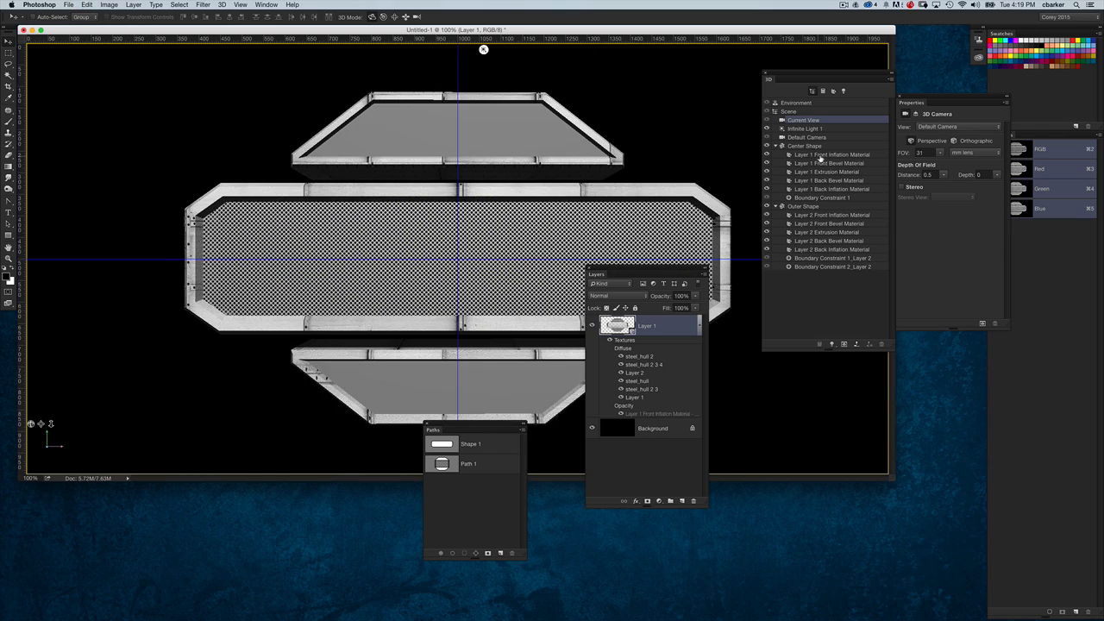
Step: Save the center shape's Layer 1 Front Inflation Material as a new material preset named "Mesh Metal"
click(825, 156)
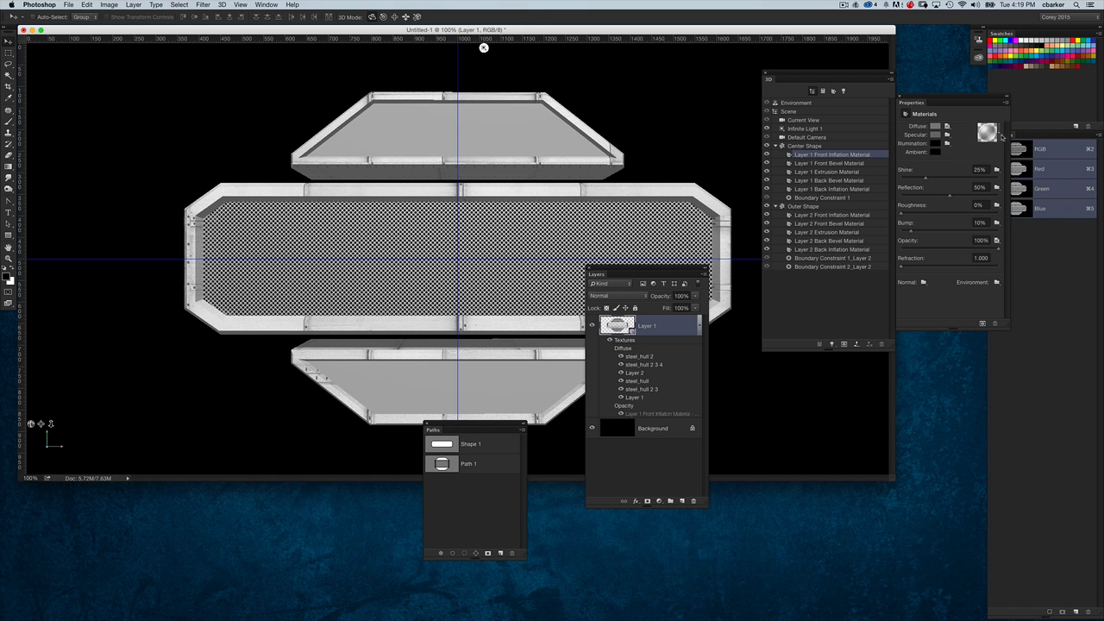
click(1001, 137)
click(1035, 153)
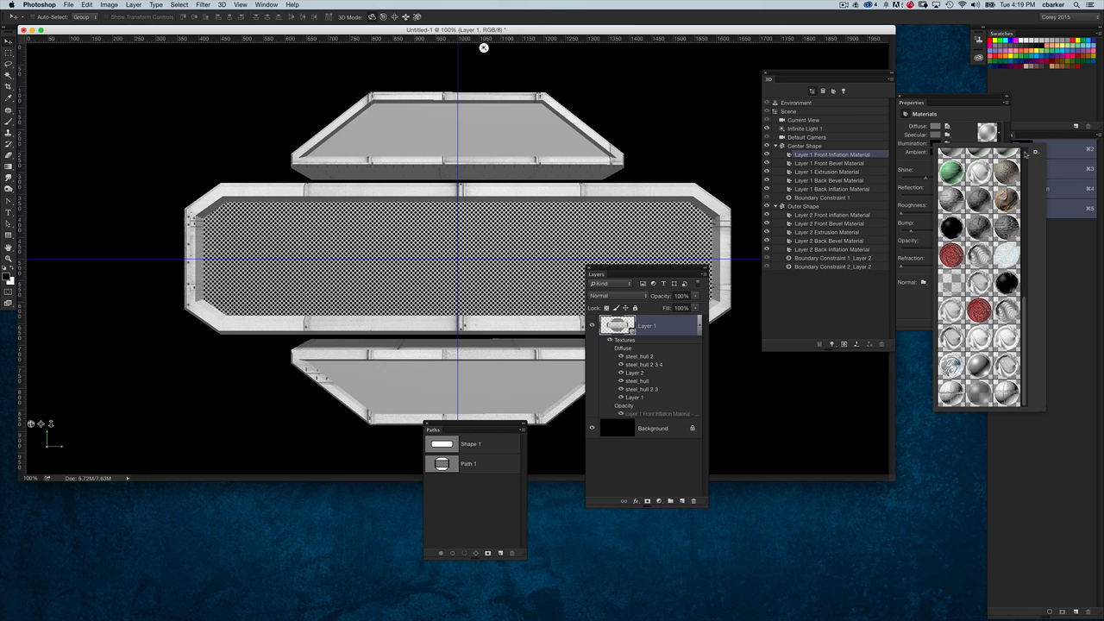
click(1035, 152)
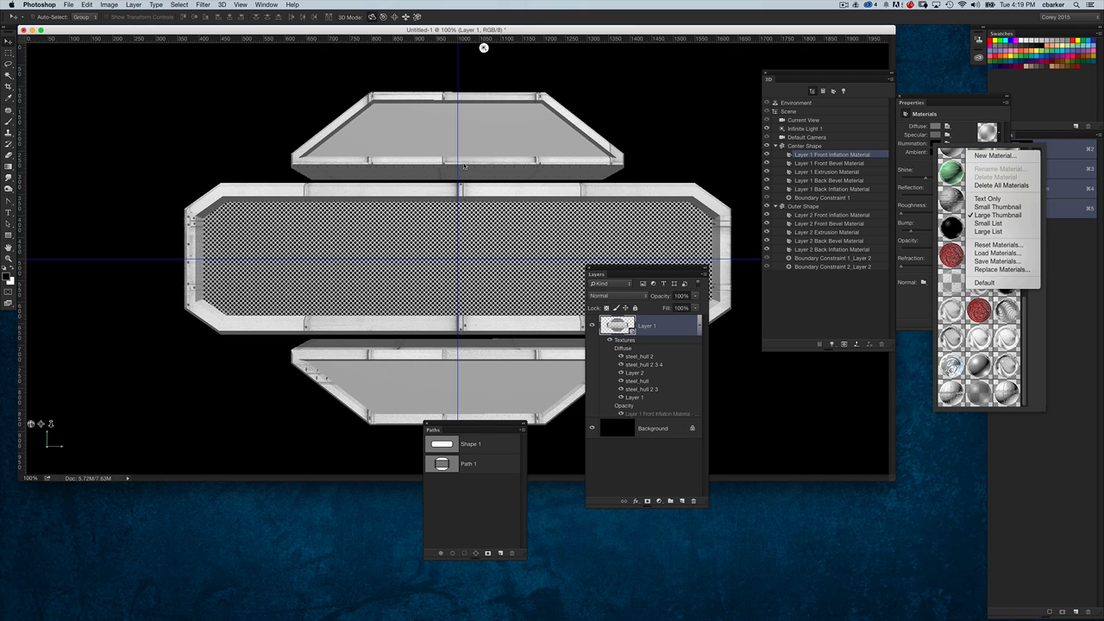
click(996, 156)
text(Mesh M)
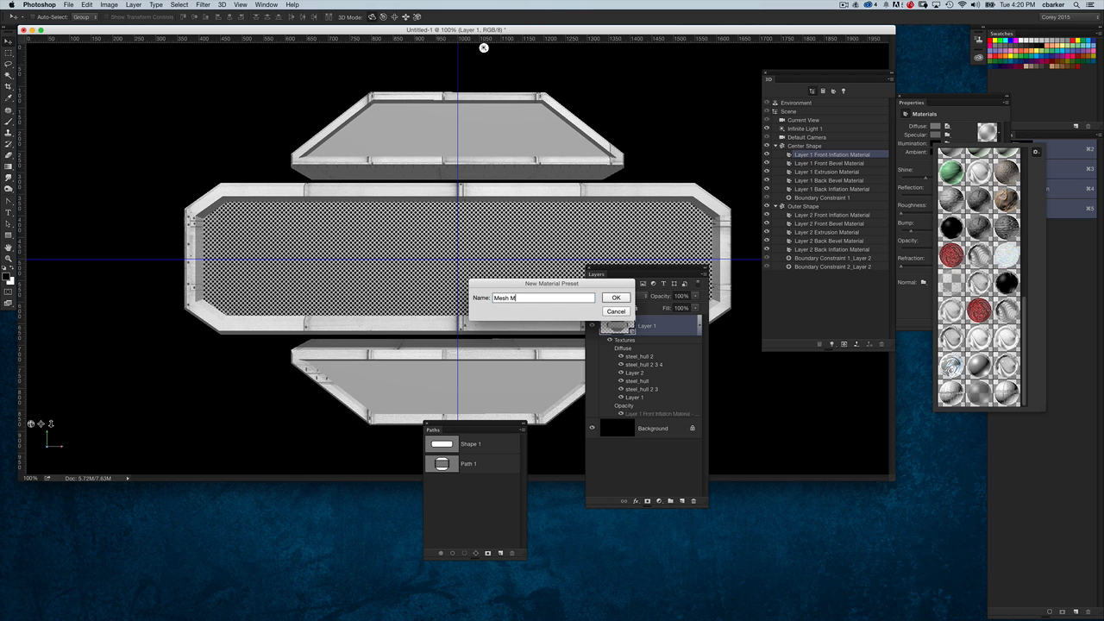
text(etal)
key(Return)
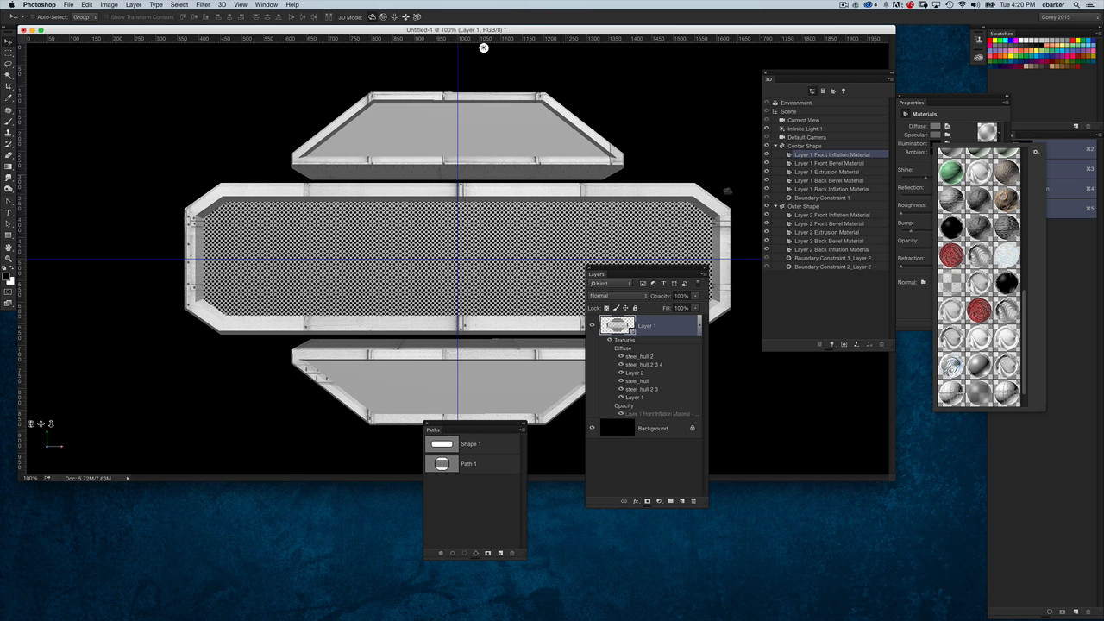
click(960, 115)
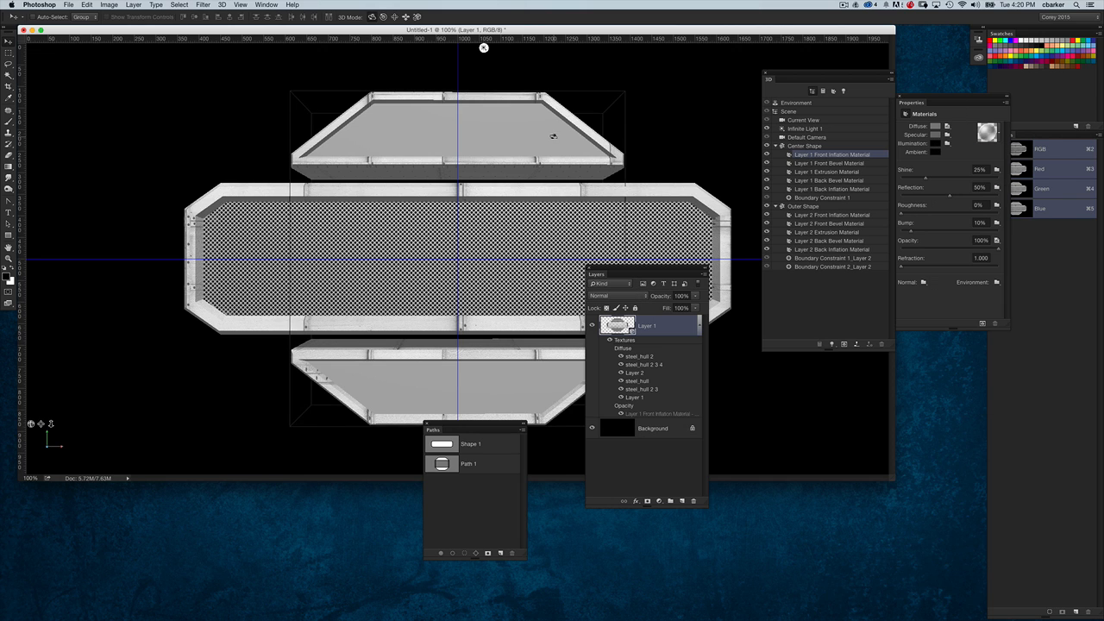
Step: Apply the Mesh Metal preset to the outer shape's Layer 2 Front Inflation Material
click(567, 140)
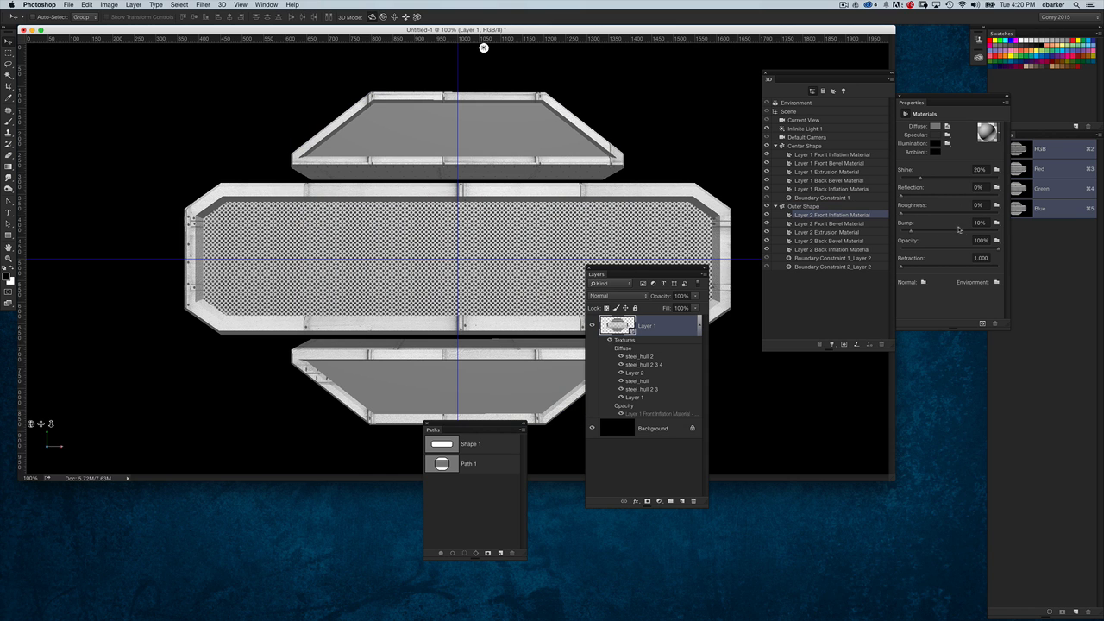
click(1002, 140)
scroll(1011, 394, down, 2)
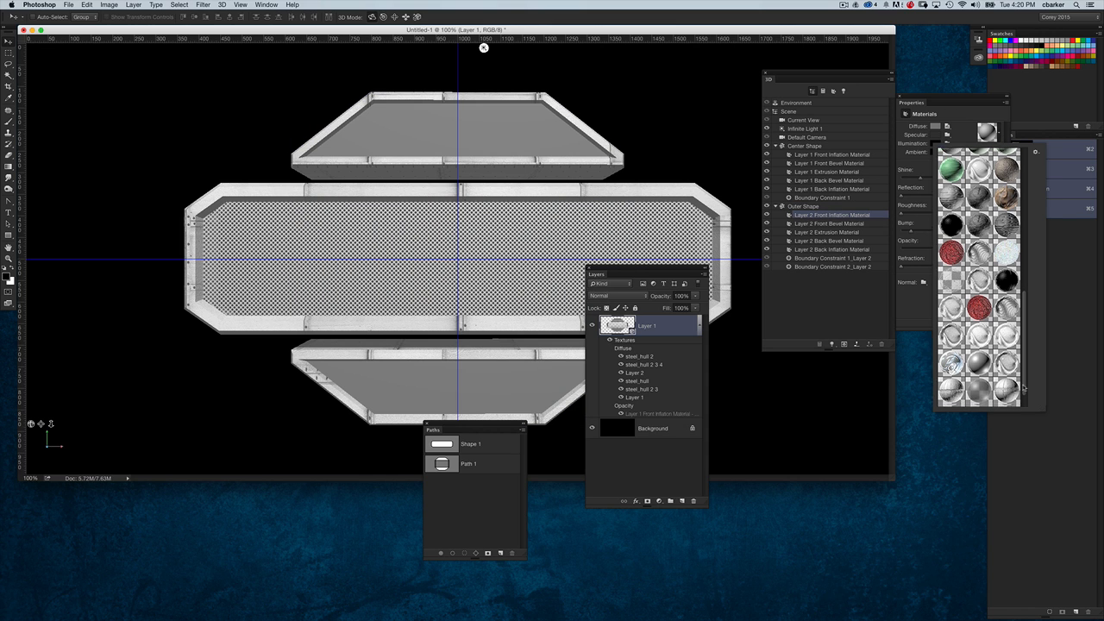
click(947, 391)
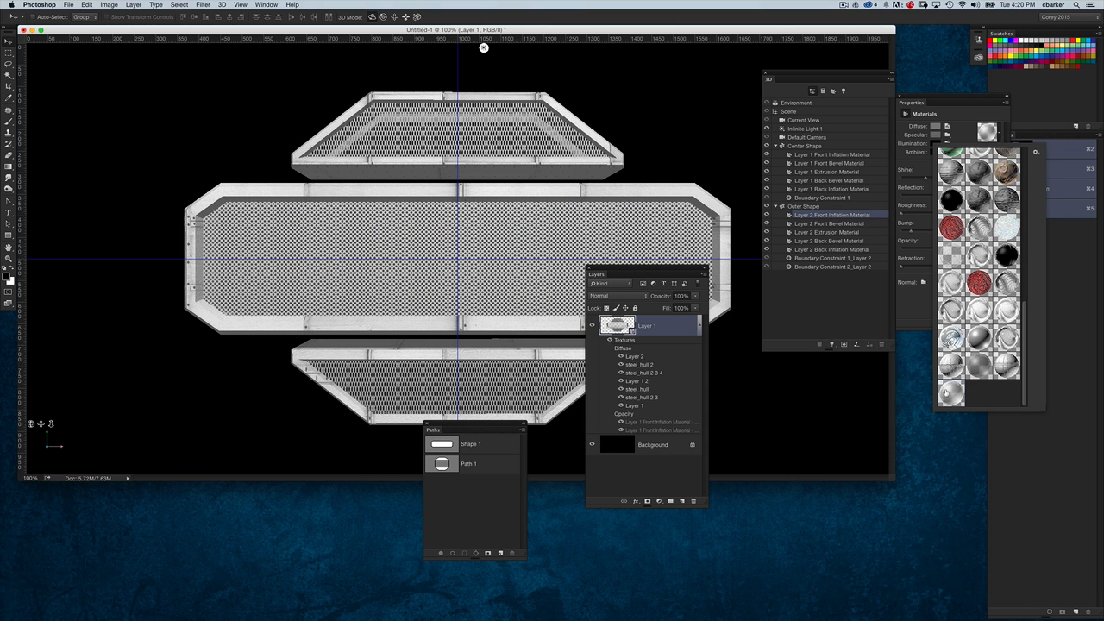
click(679, 150)
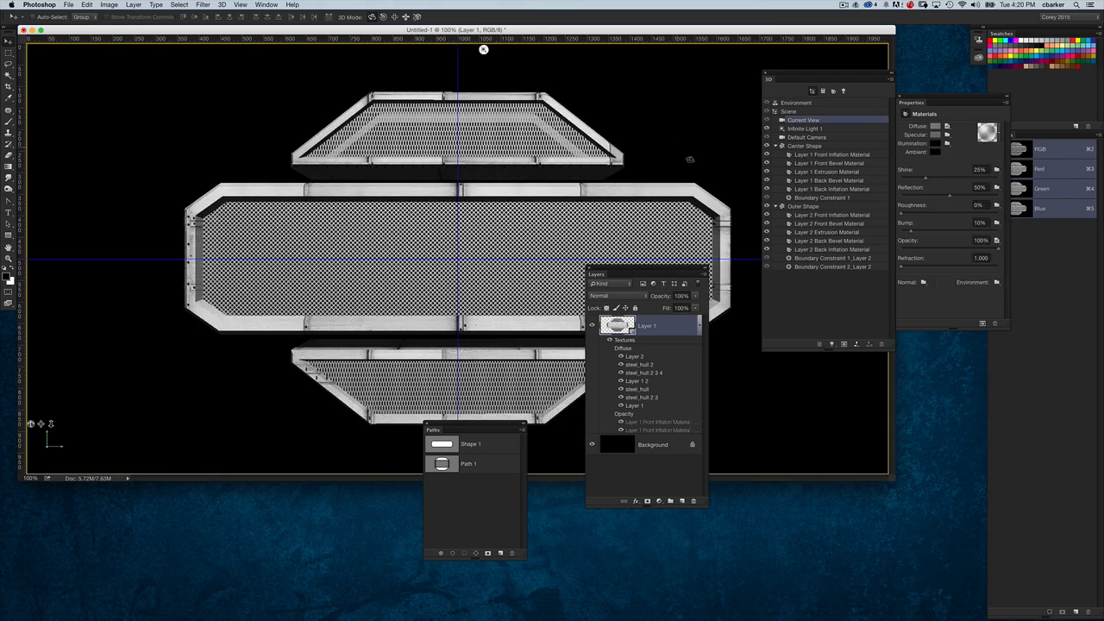
Step: Open the UV properties of the opacity texture on the outer shape's Layer 2 Front Inflation Material
drag(671, 161, 631, 142)
click(601, 153)
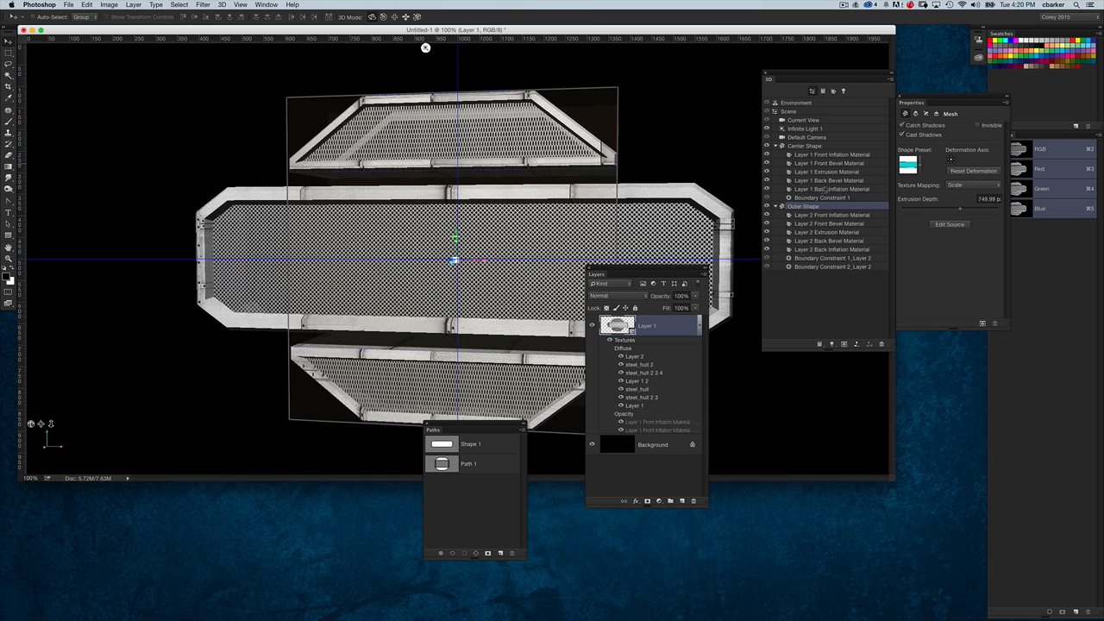
click(832, 215)
click(948, 127)
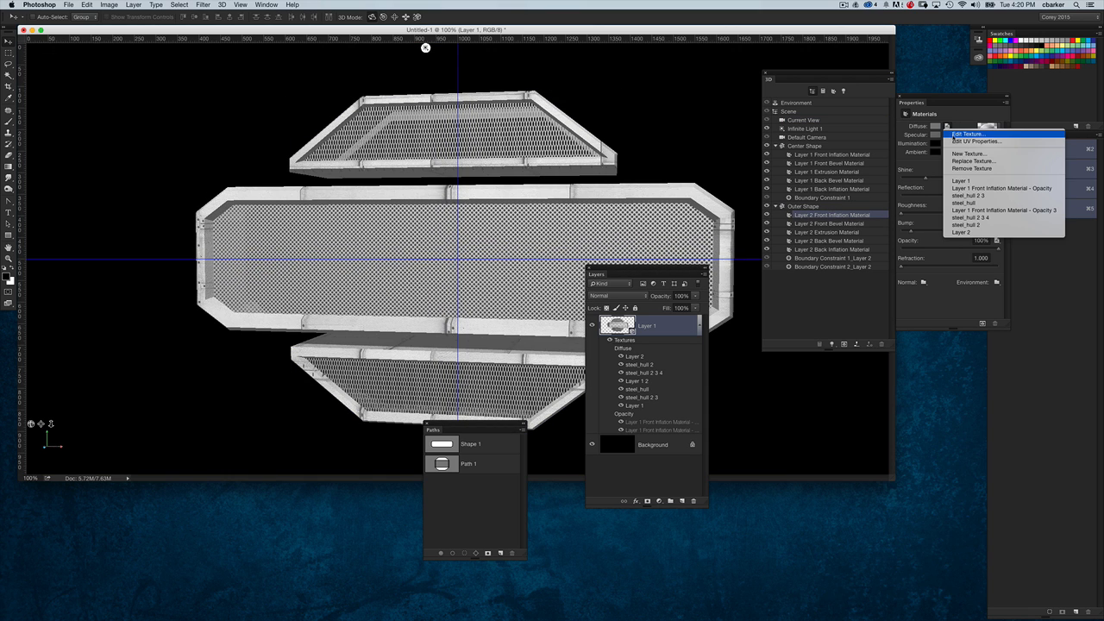
click(1007, 240)
click(998, 241)
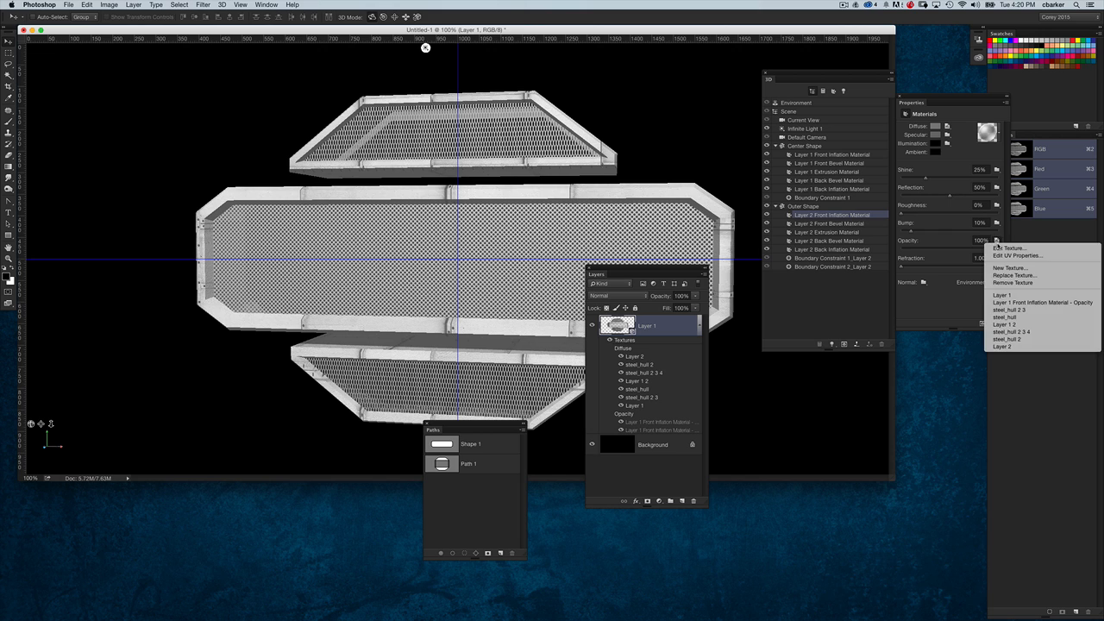
click(1012, 266)
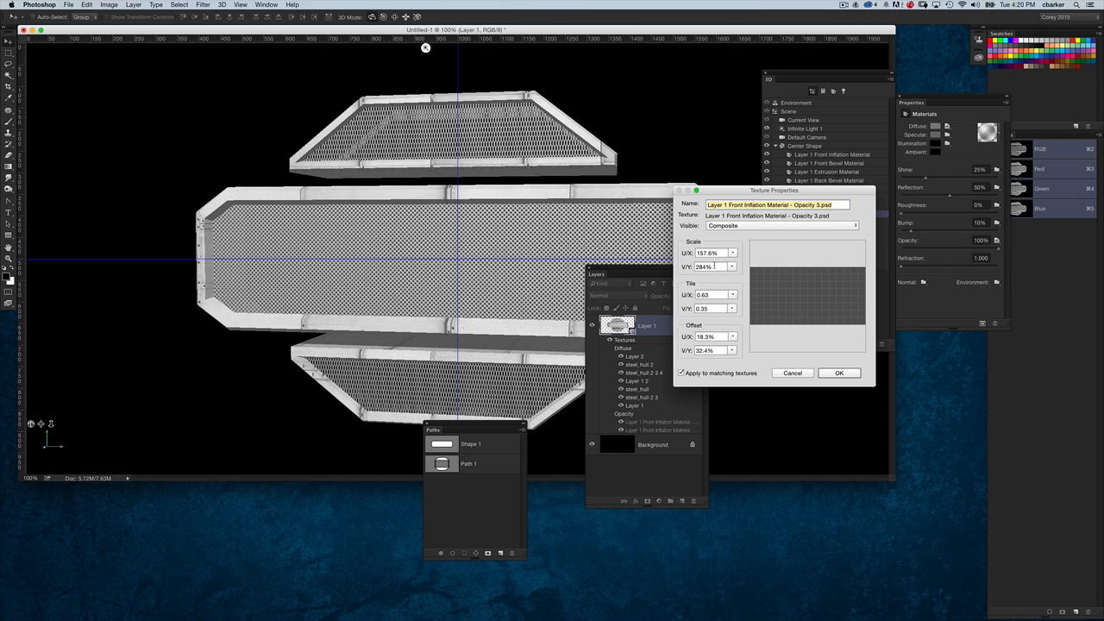
Step: Try a V/Y scale of 150% and a U/X scale of 100% for the outer shape's opacity texture
click(714, 266)
text(150)
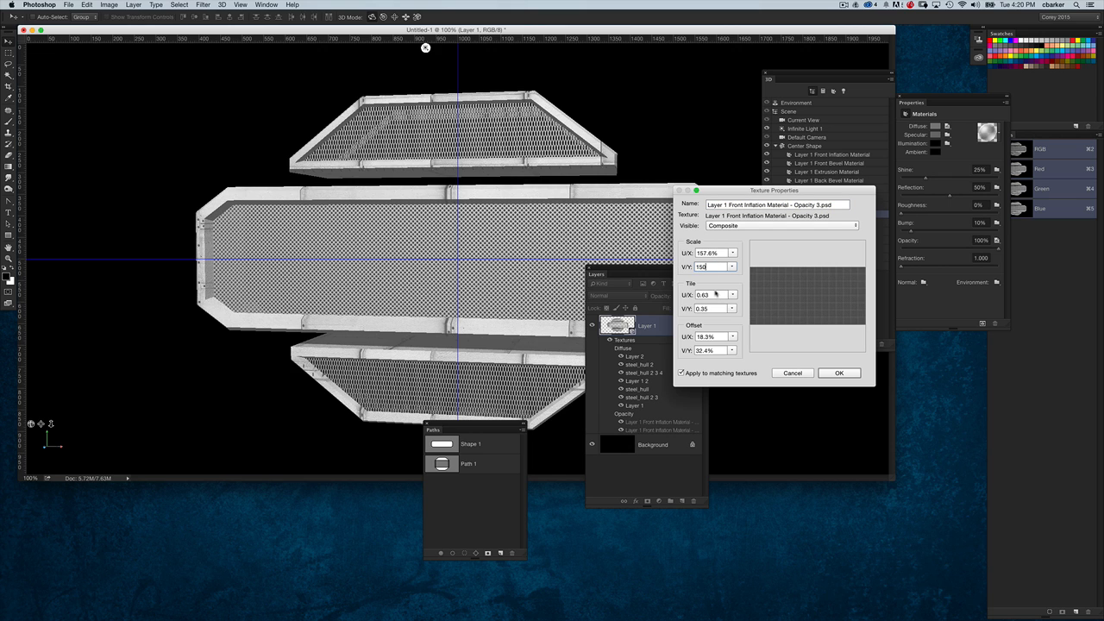
click(715, 294)
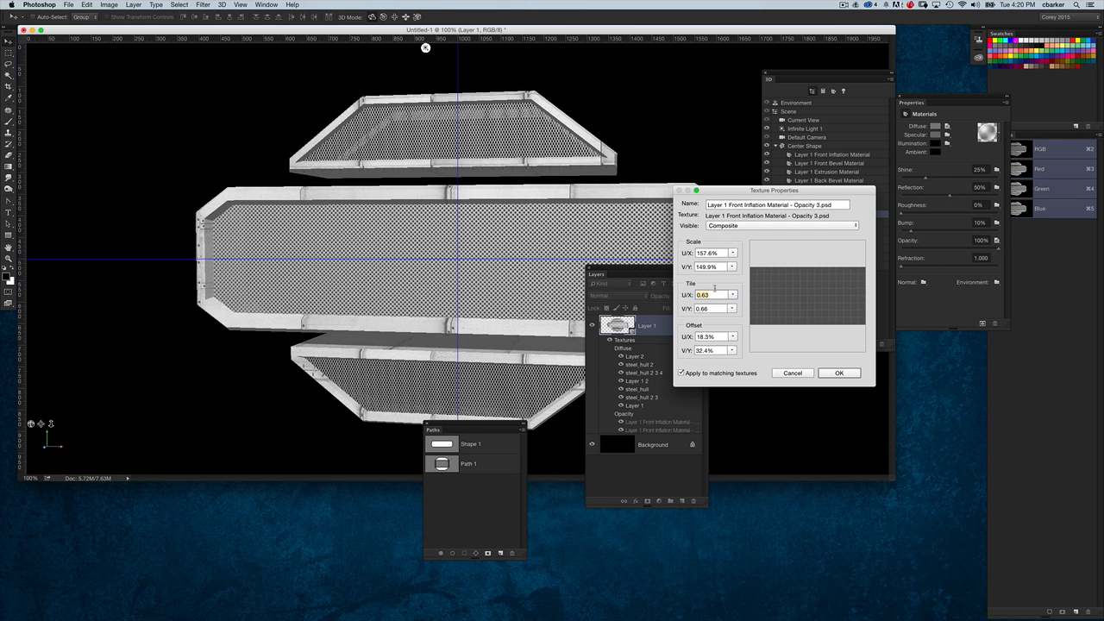
click(721, 255)
text(100)
click(720, 267)
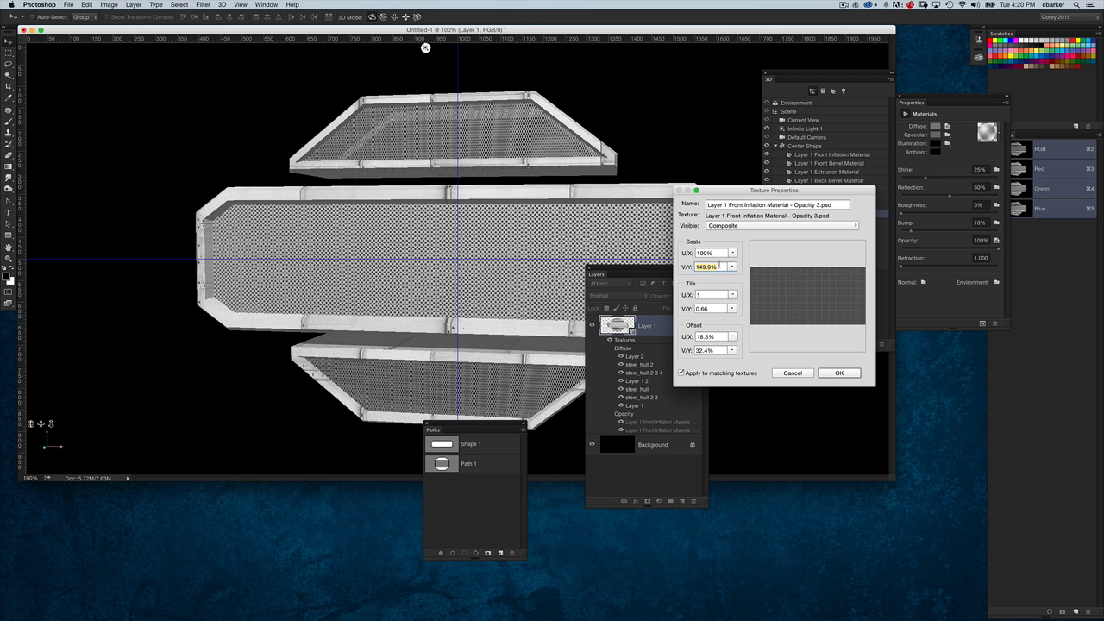
Step: Try a U/X scale of about 150% with V/Y scales of 200% and 125% on the opacity texture
click(697, 252)
key(Tab)
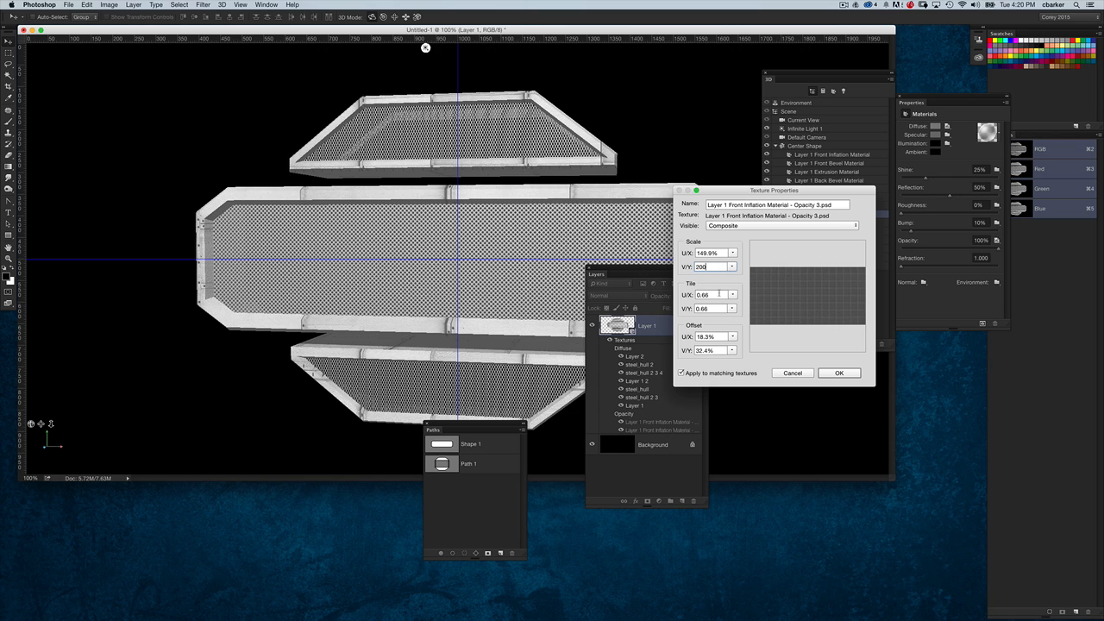
key(Tab)
click(684, 267)
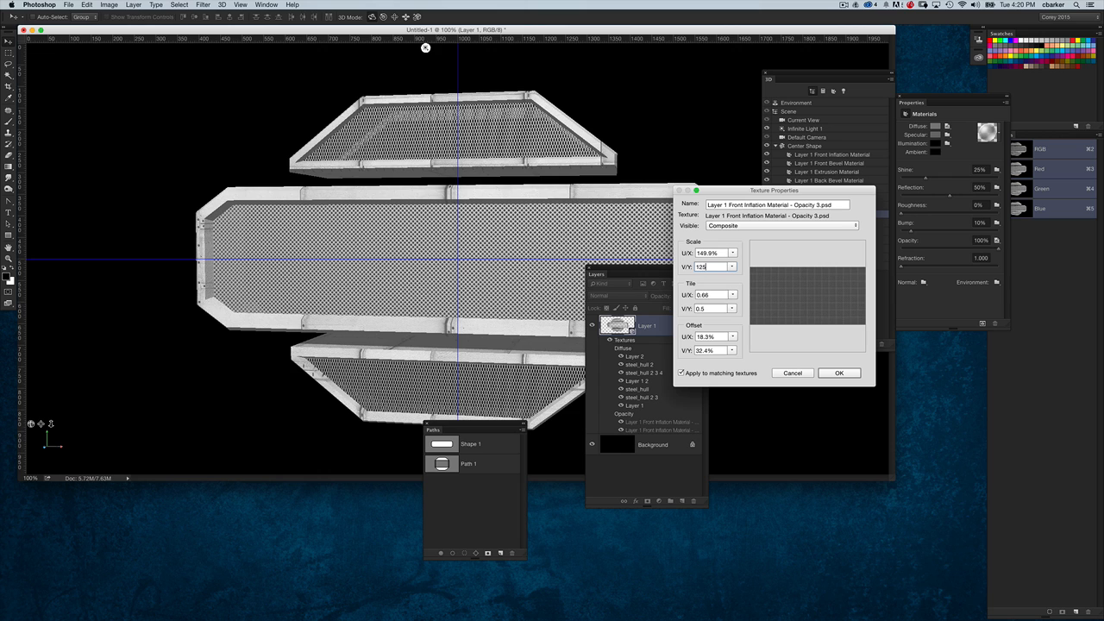
text(125)
click(716, 253)
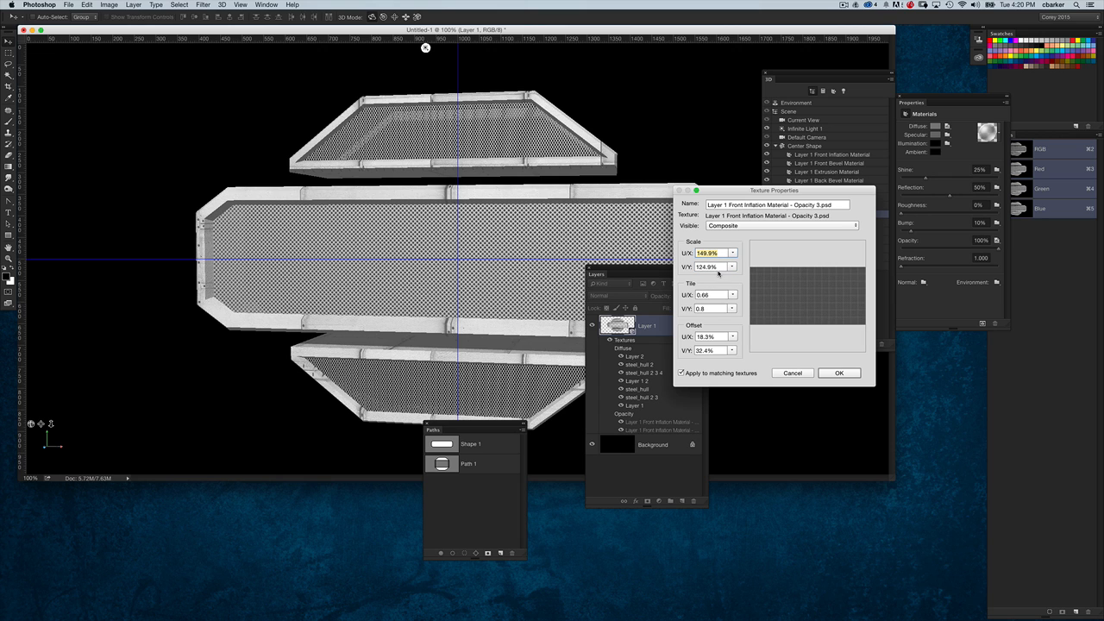
Step: Set the outer shape's opacity texture scale to 100% for V/Y and 200% for U/X
key(Tab)
text(100)
click(722, 252)
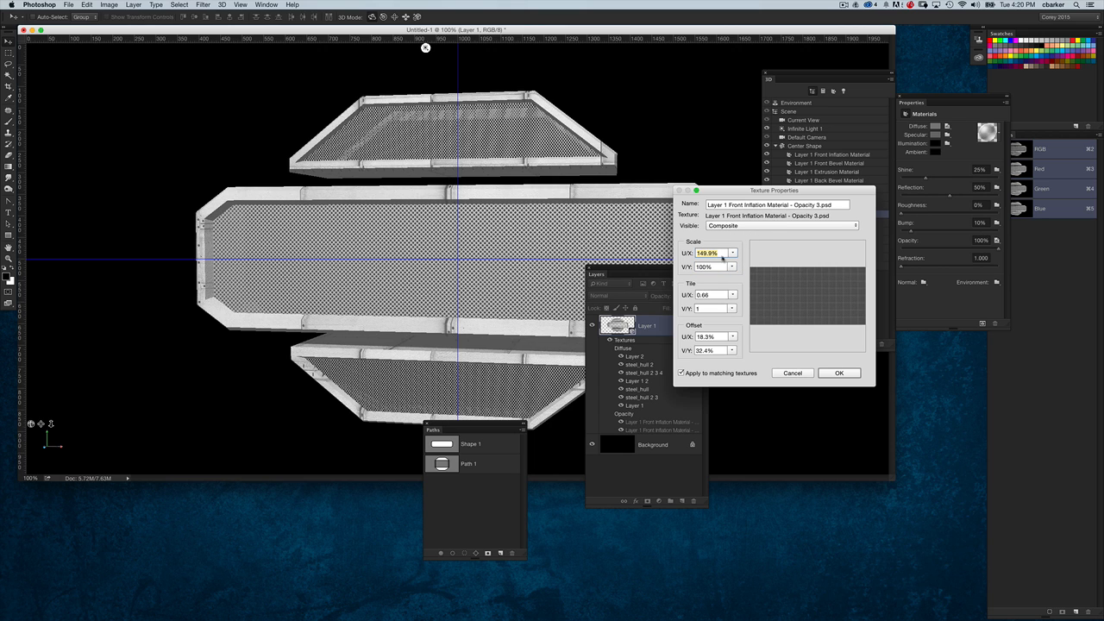
text(200)
click(722, 268)
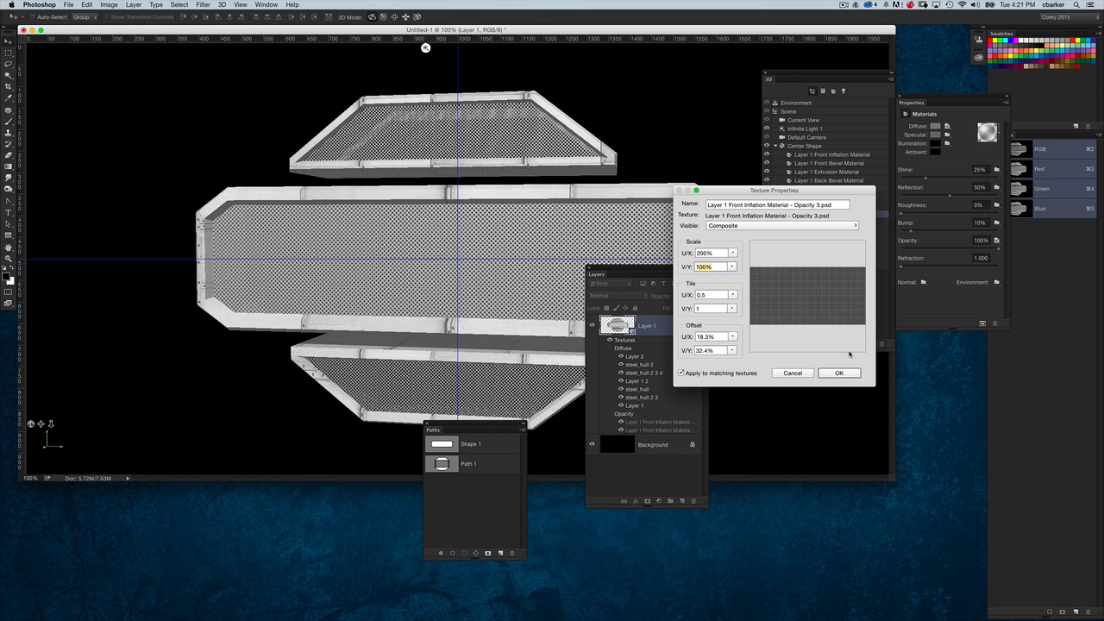
Step: Apply the outer shape's opacity texture scaling, inspect the hull's back and Layer 2 Back Inflation Material, and return to the default camera
click(850, 376)
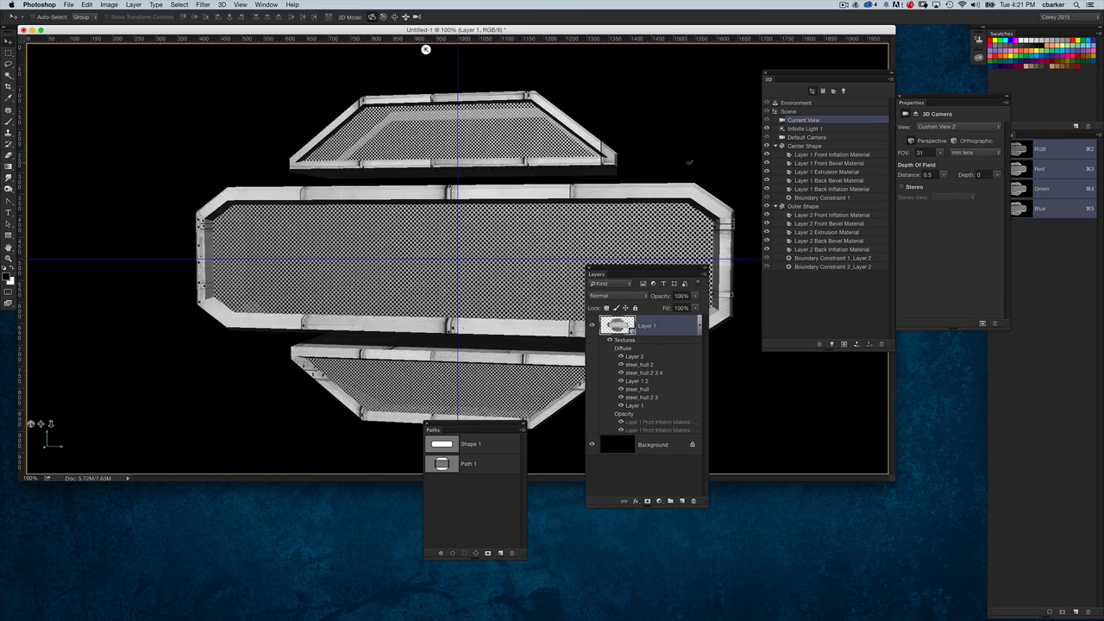
drag(425, 49, 314, 49)
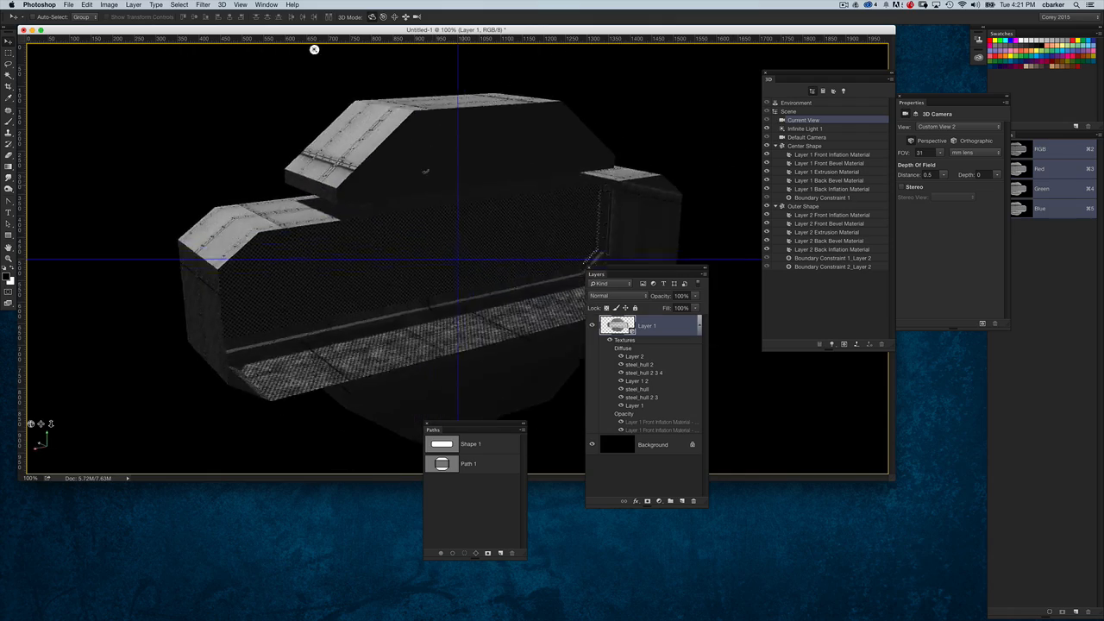
drag(426, 172, 502, 136)
click(508, 134)
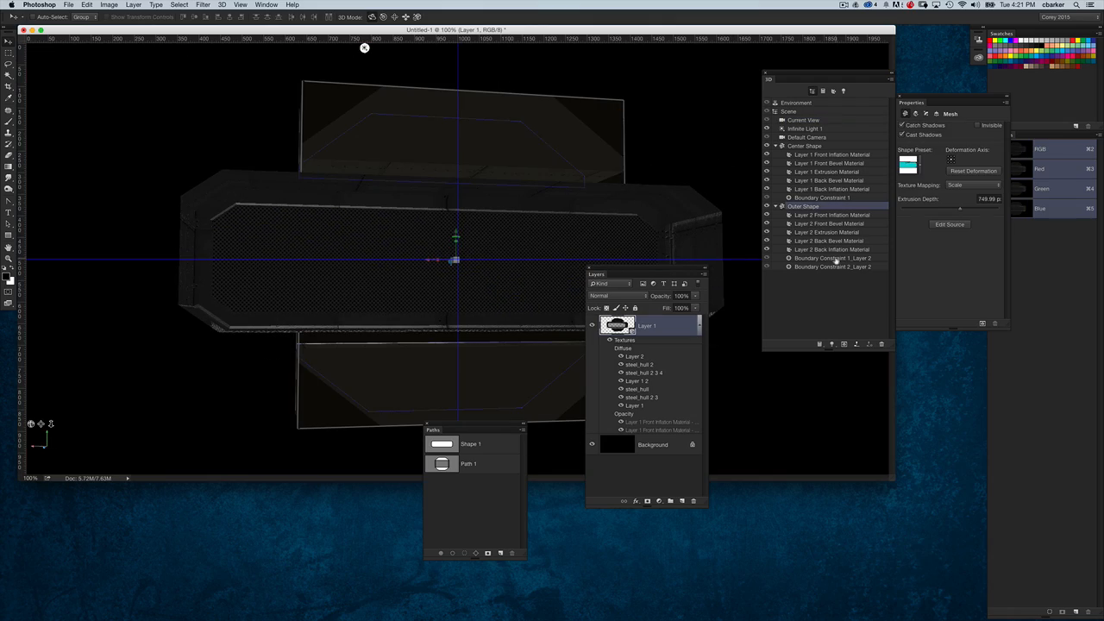
click(847, 249)
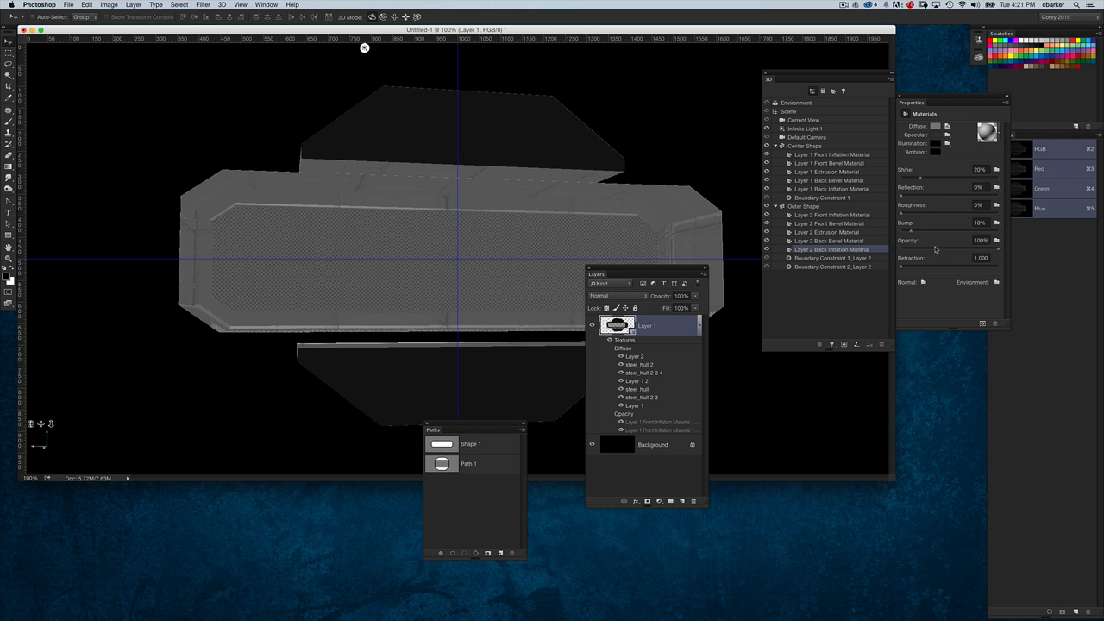
click(690, 163)
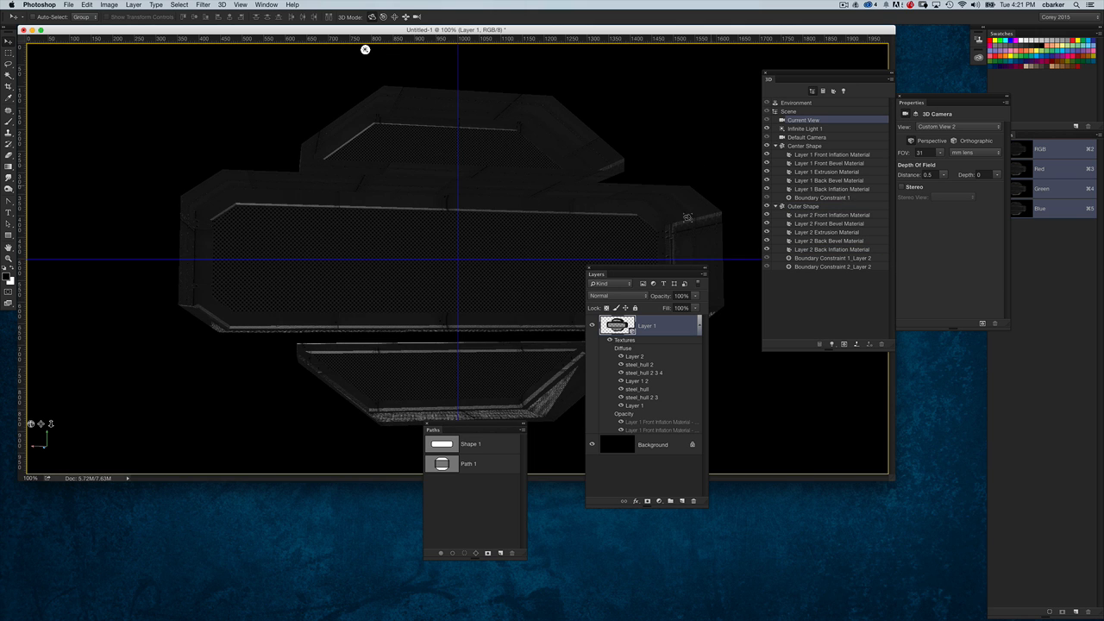
click(818, 138)
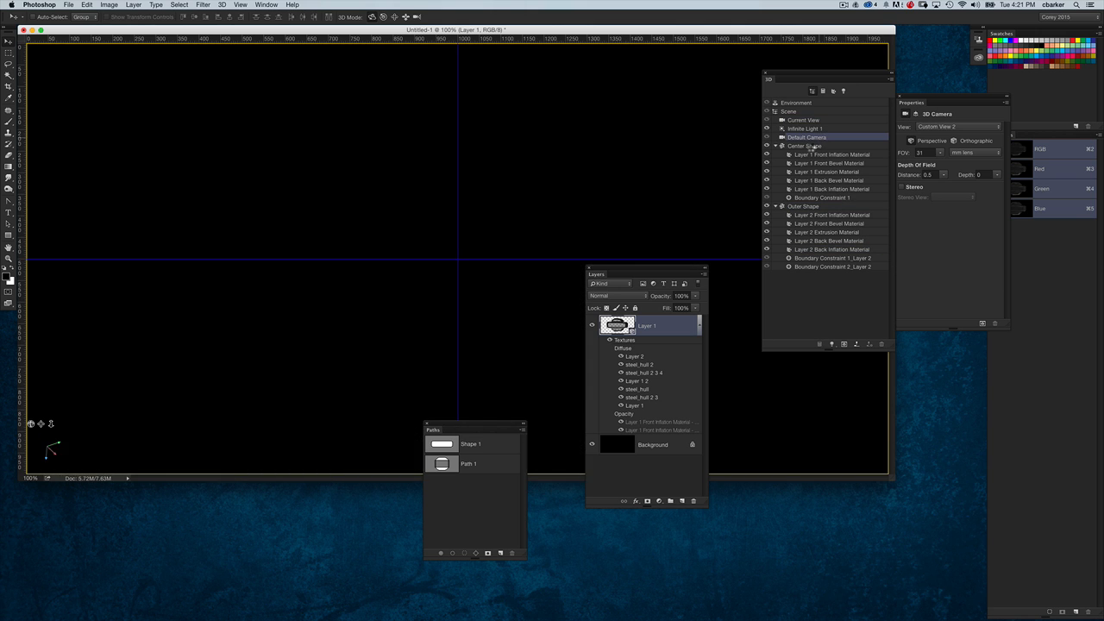
Step: Clear the Layers panel from the artwork, examine the matching grilles from an angle, and restore the default camera view
drag(656, 267, 753, 419)
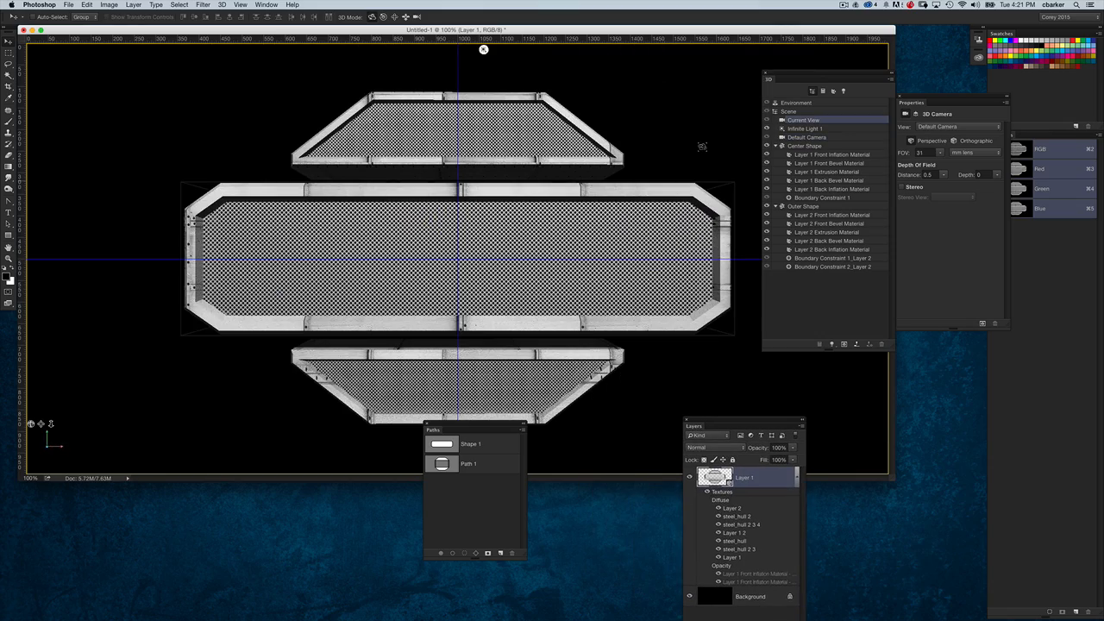
drag(702, 147, 757, 177)
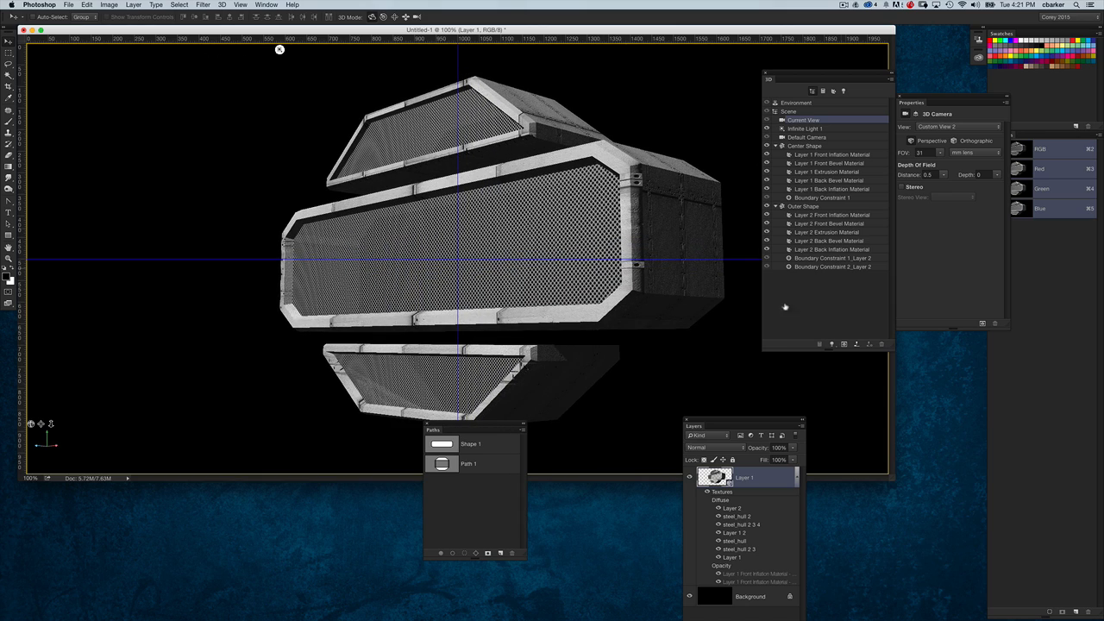
click(810, 137)
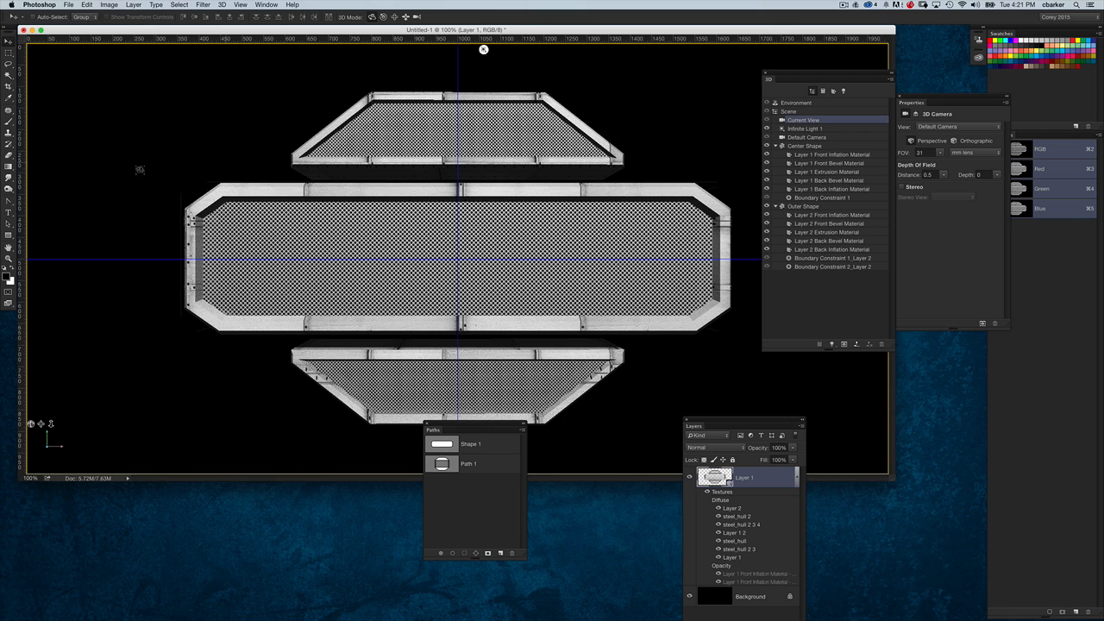
Step: Add a text layer reading MASTER in the empty area beside the hull
click(9, 211)
click(112, 143)
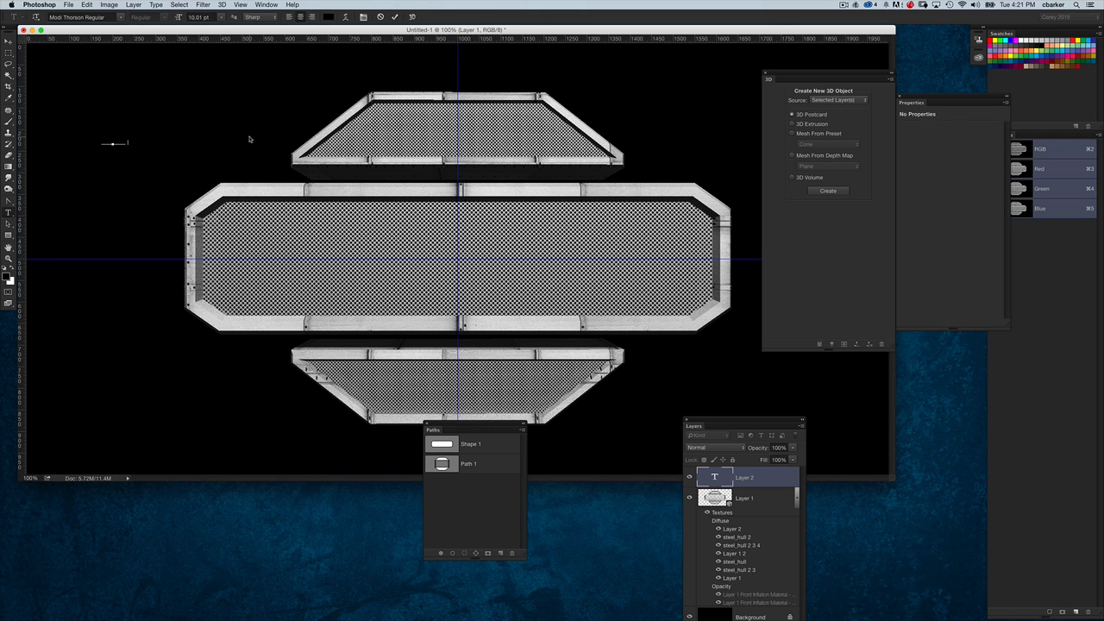
click(9, 41)
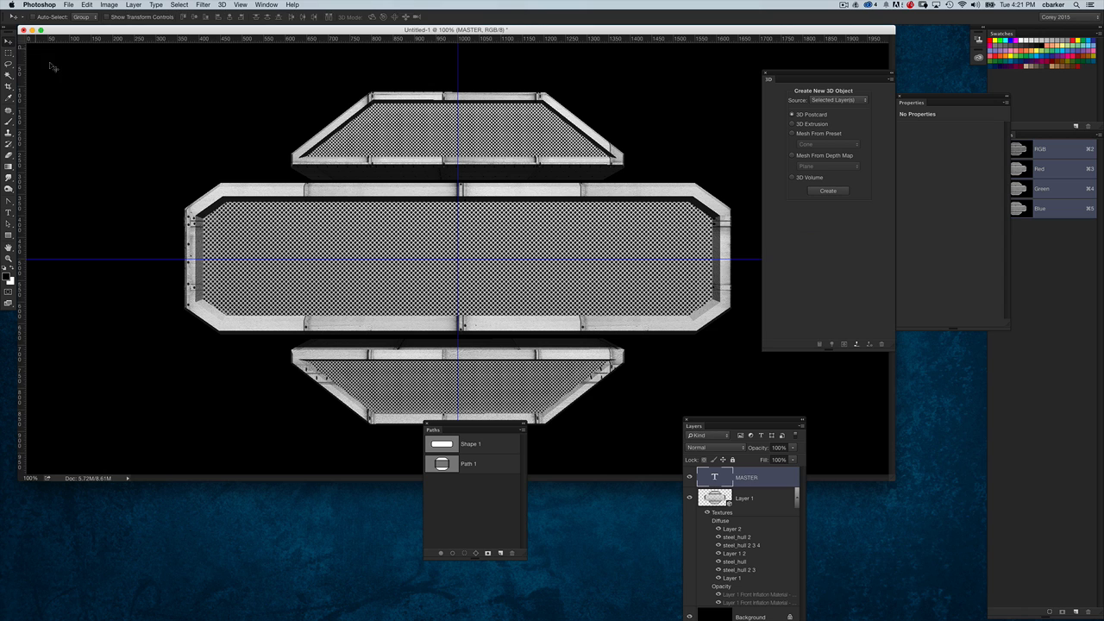
Step: Make the MASTER text white, enlarge it to about 1799%, and place it over the center shape's grille
key(super+t)
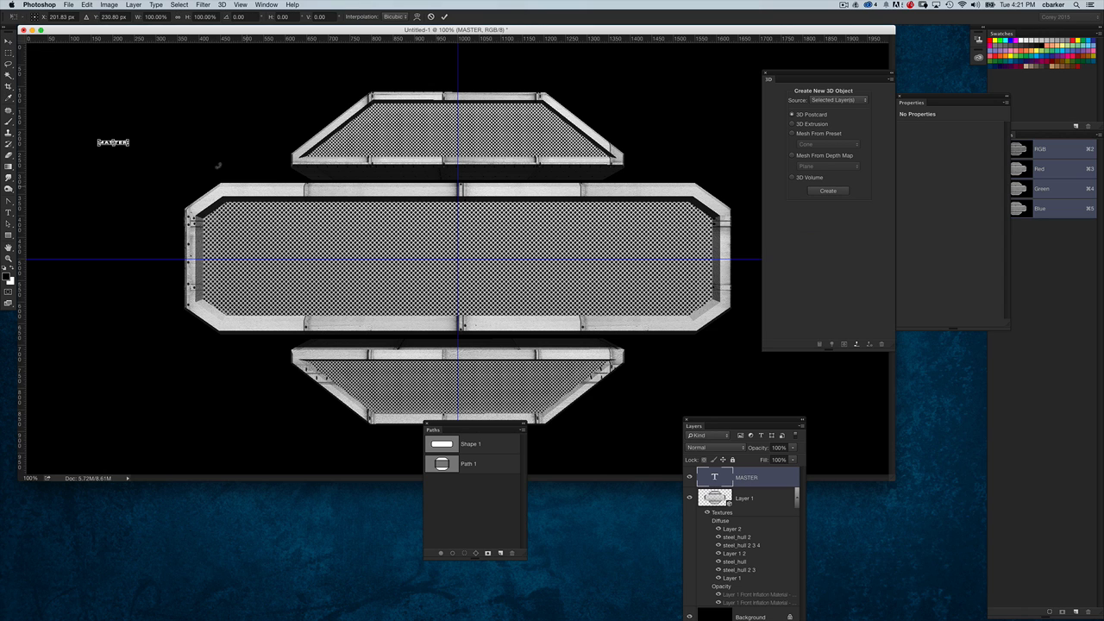
drag(133, 145, 604, 211)
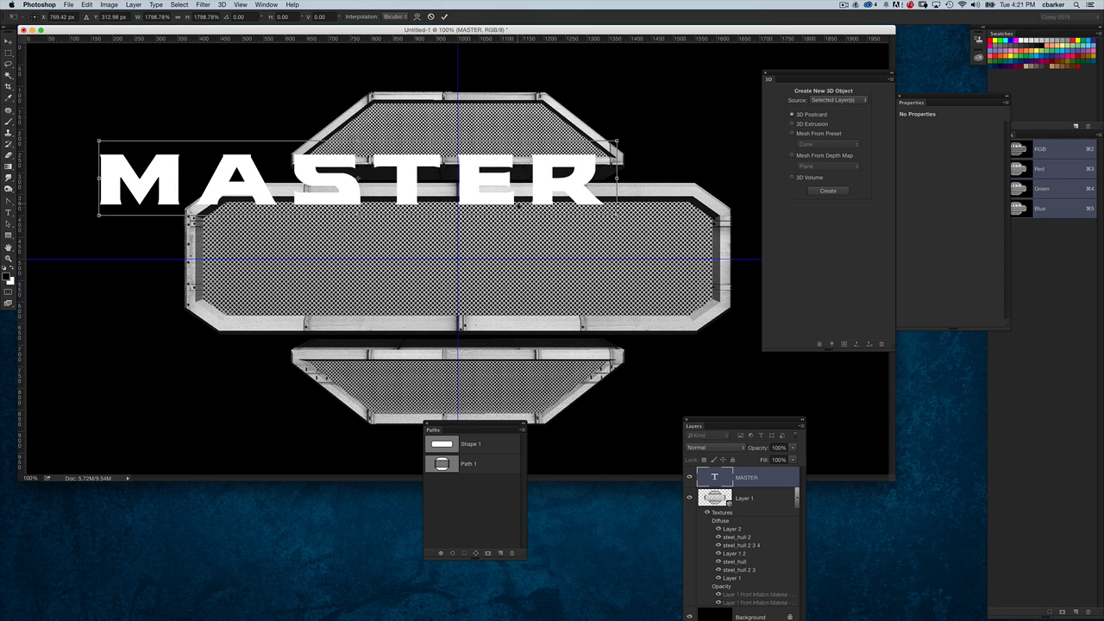
key(Return)
drag(514, 220, 612, 295)
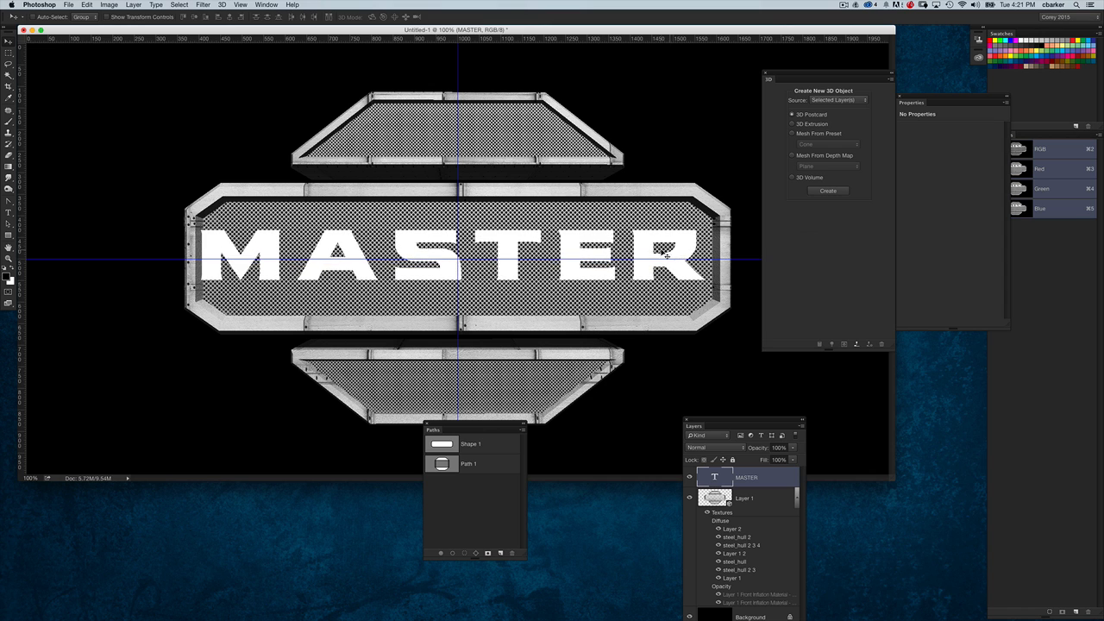
Step: Scale the MASTER text to about 94% and center it on the canvas
key(super+t)
drag(717, 216, 701, 219)
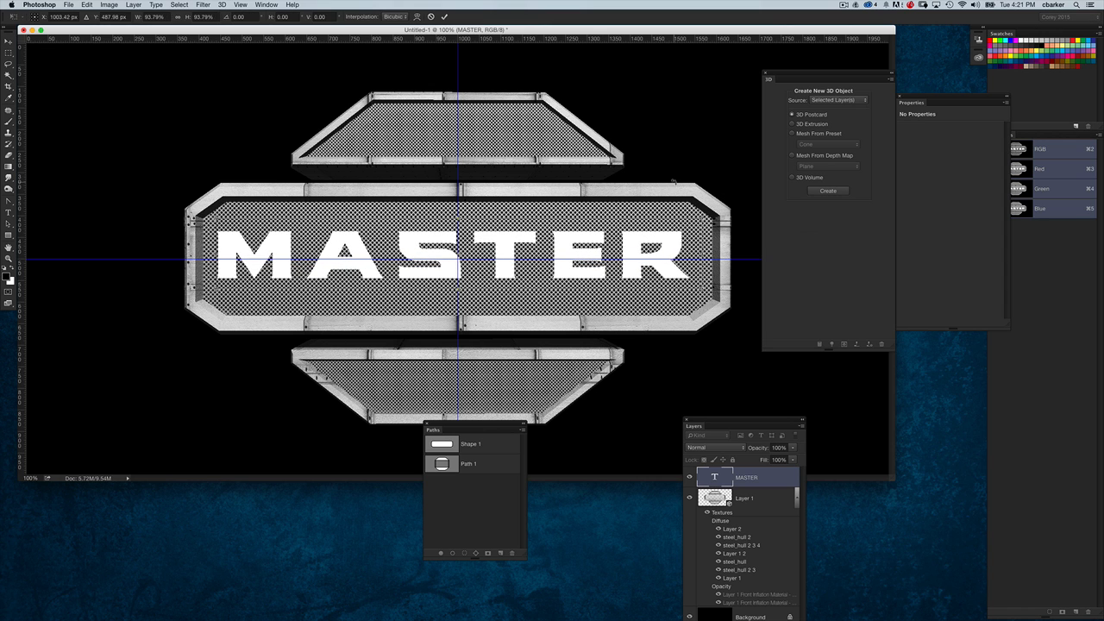
key(Return)
key(super+a)
click(228, 16)
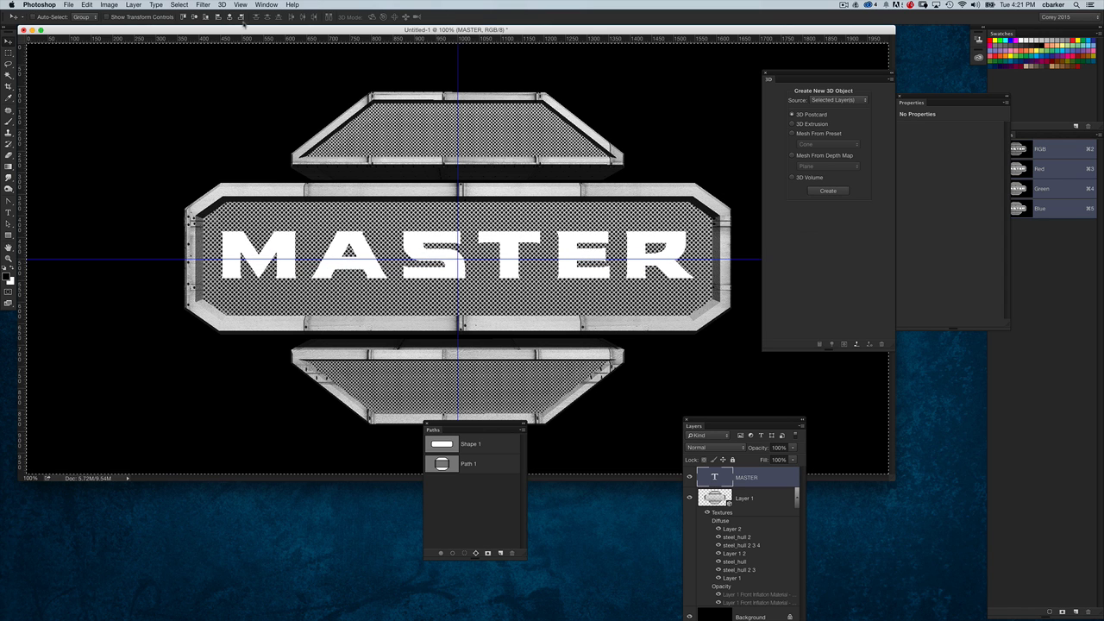
key(super+d)
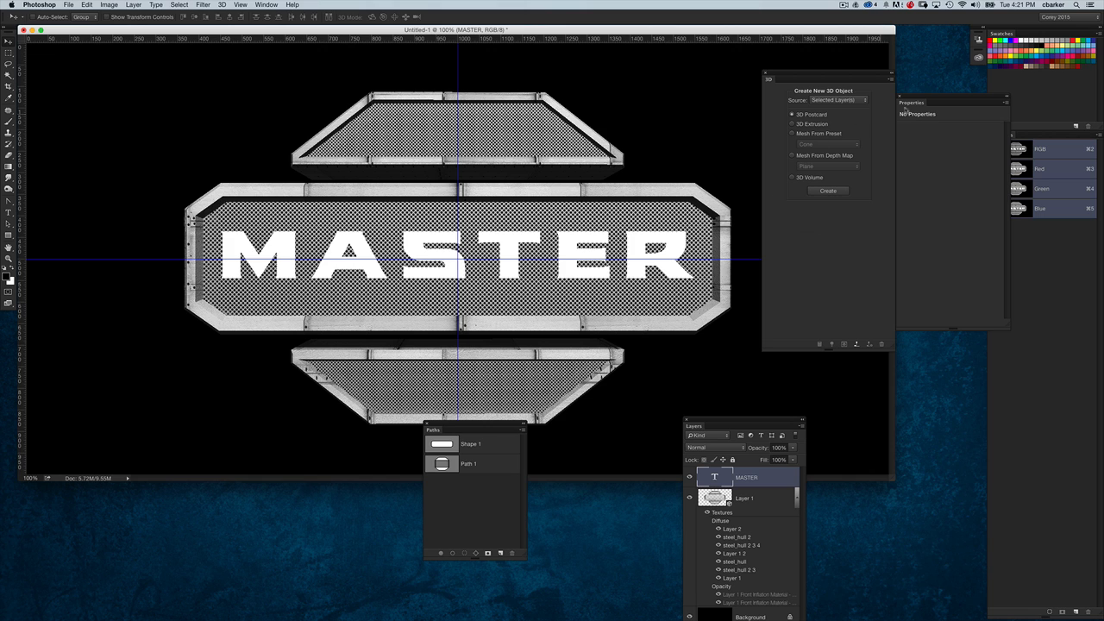
Step: Recolor the MASTER text dark red, keeping the Layers panel clear of the artwork
drag(733, 420, 822, 226)
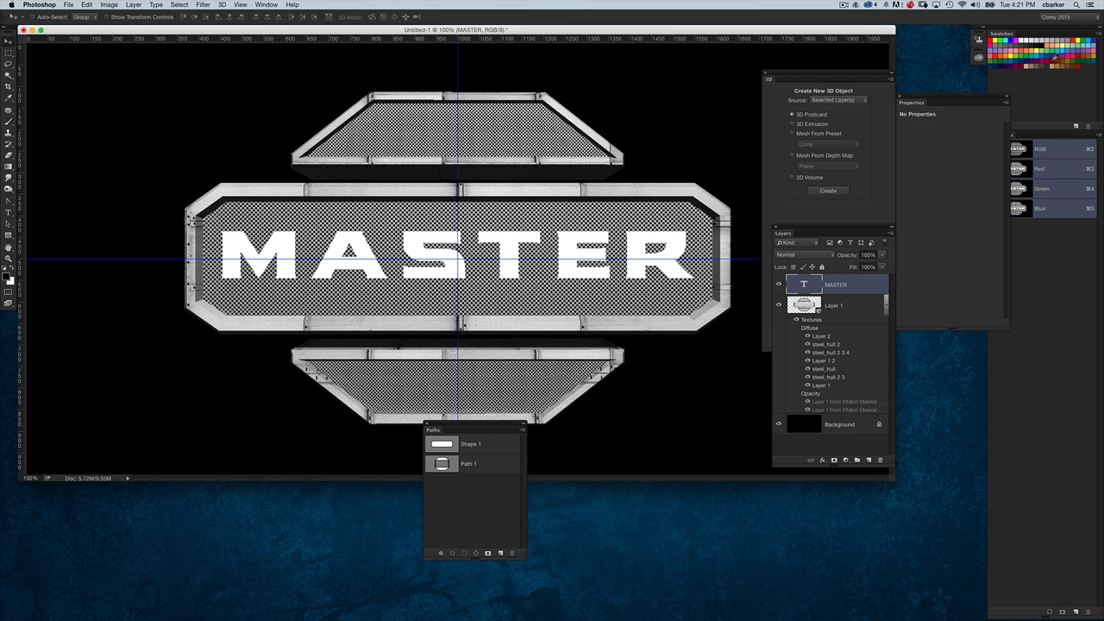
click(1031, 68)
key(alt+BackSpace)
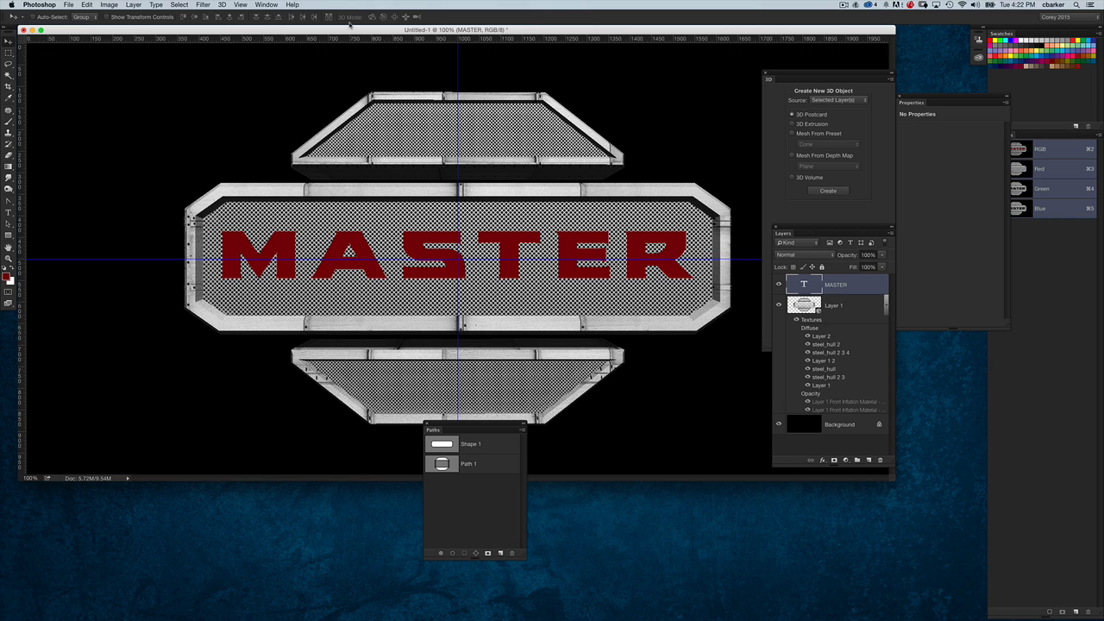
Step: Show the 3D panel and create a 3D extrusion from the MASTER text layer
click(266, 5)
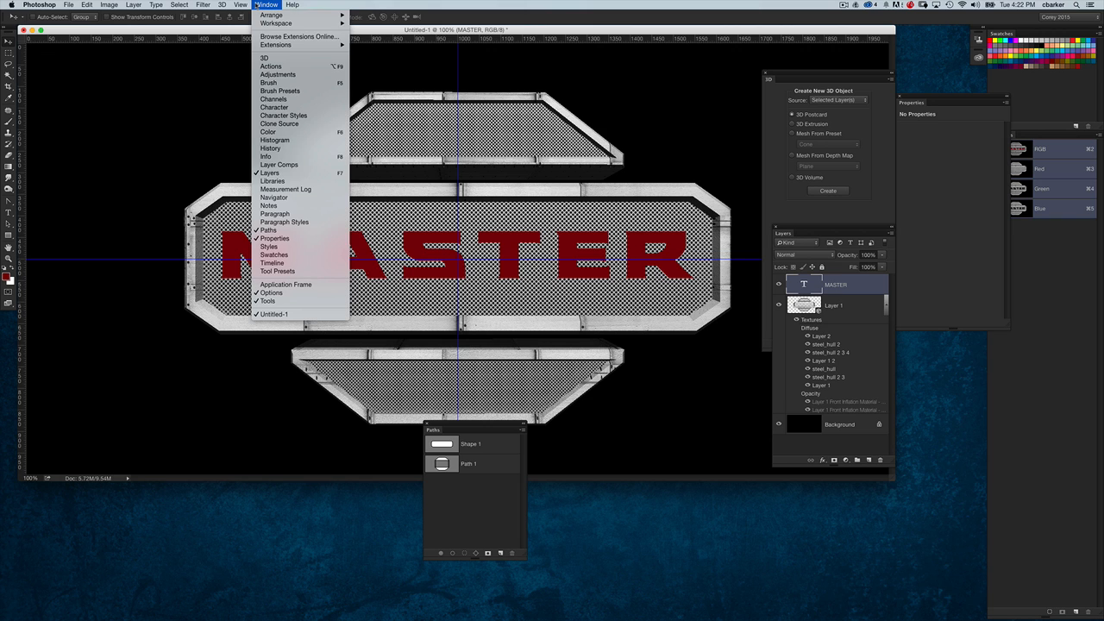
click(271, 57)
click(267, 4)
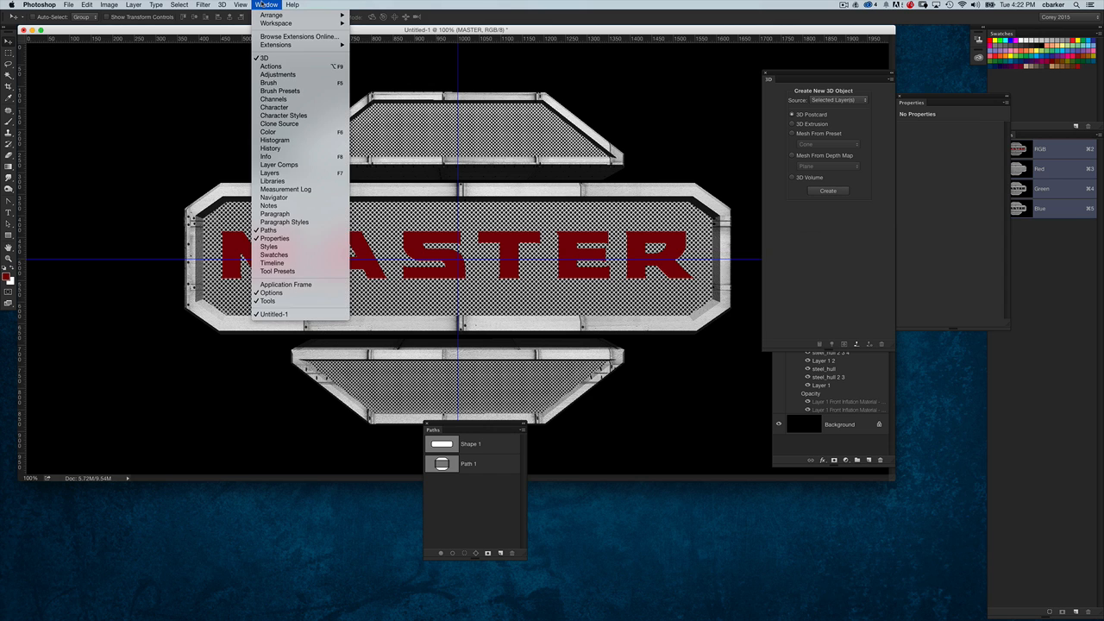
mouse_move(221, 5)
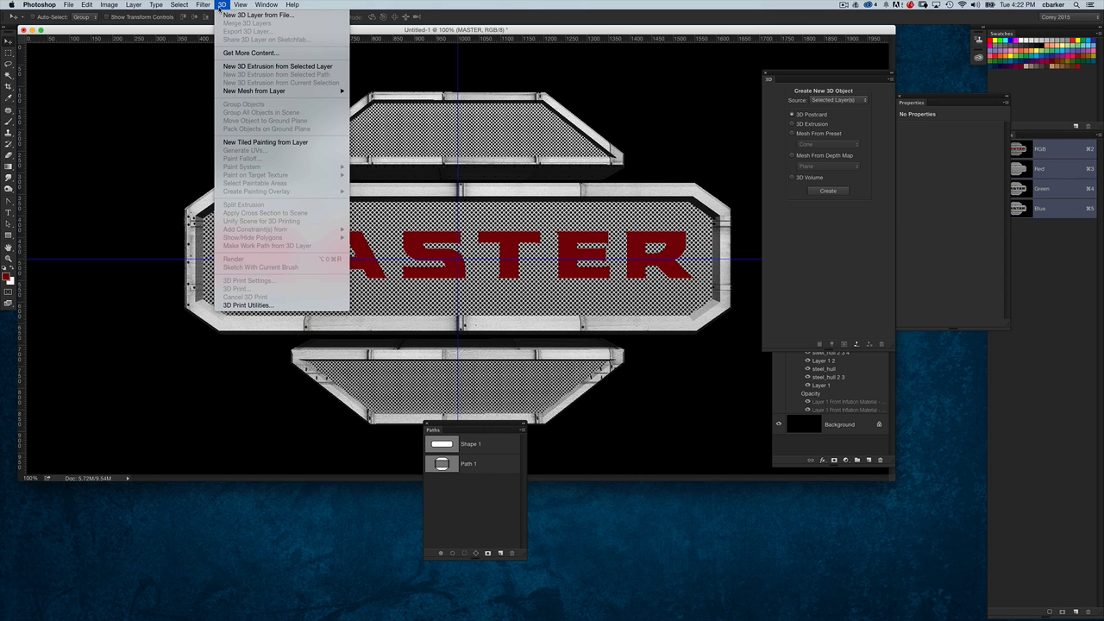
click(243, 66)
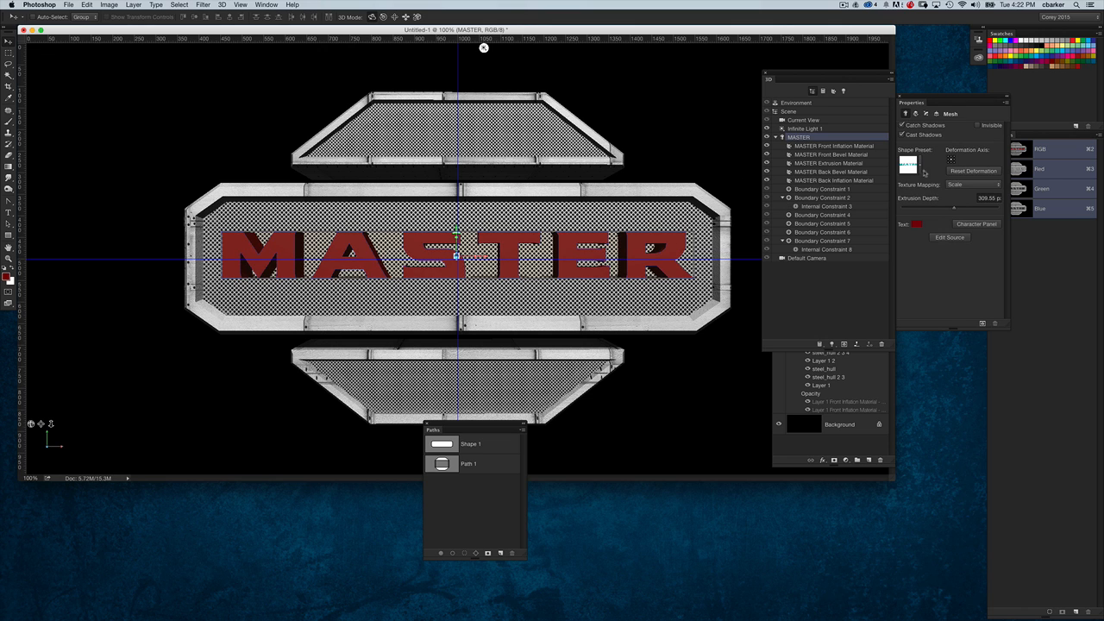
Step: Merge the extruded MASTER layer into the hull's 3D layer and collapse the scene's Center Shape, Outer Shape and MASTER groups
drag(837, 73, 1015, 308)
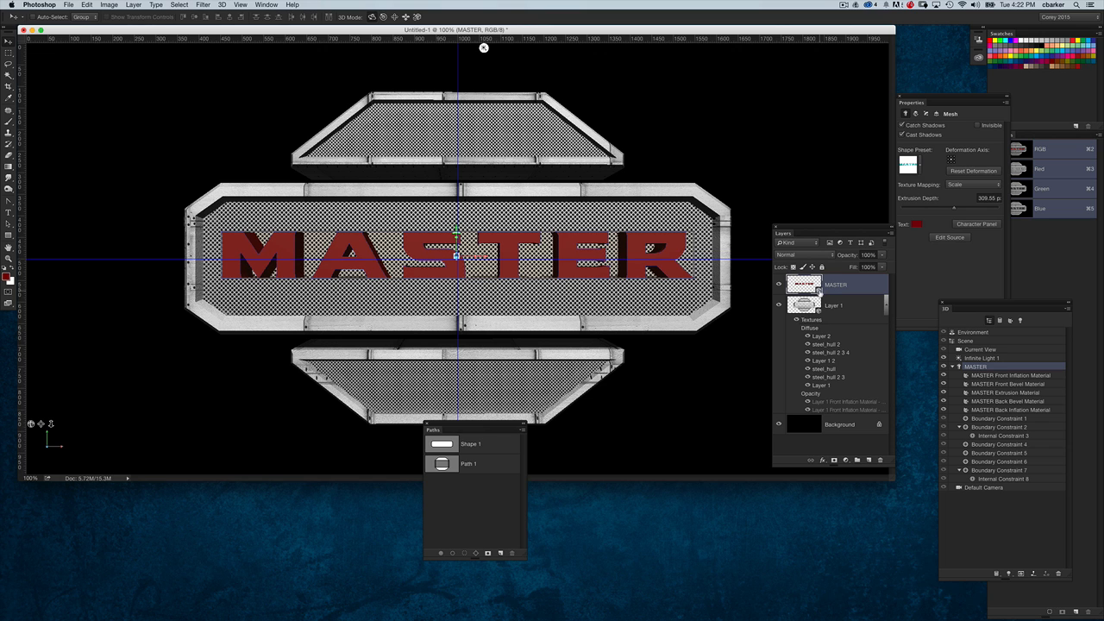
key(super+e)
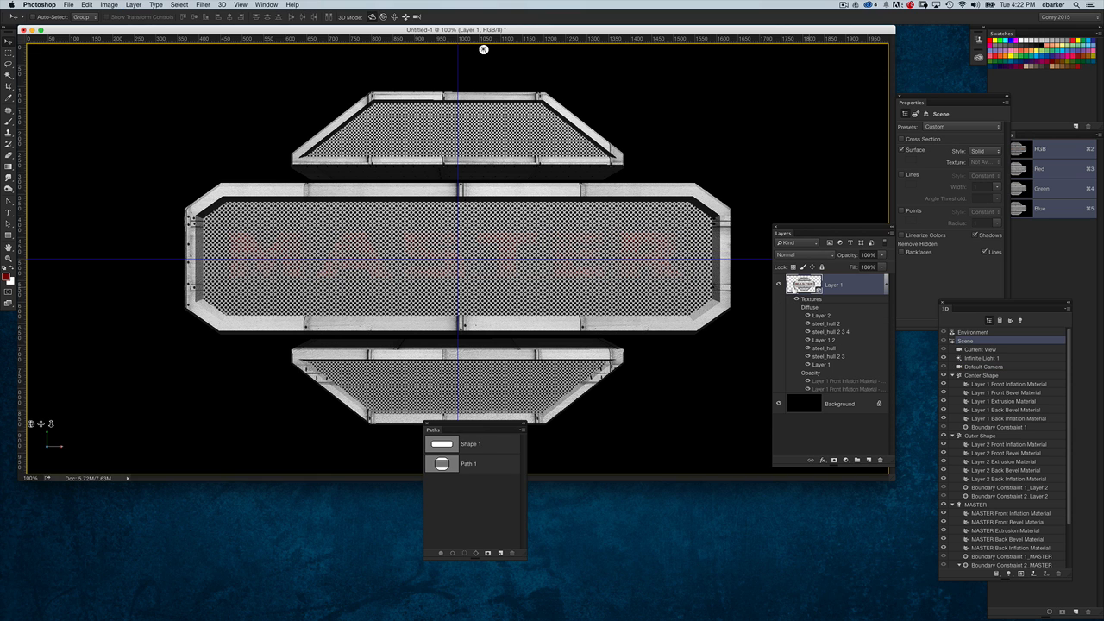
click(954, 376)
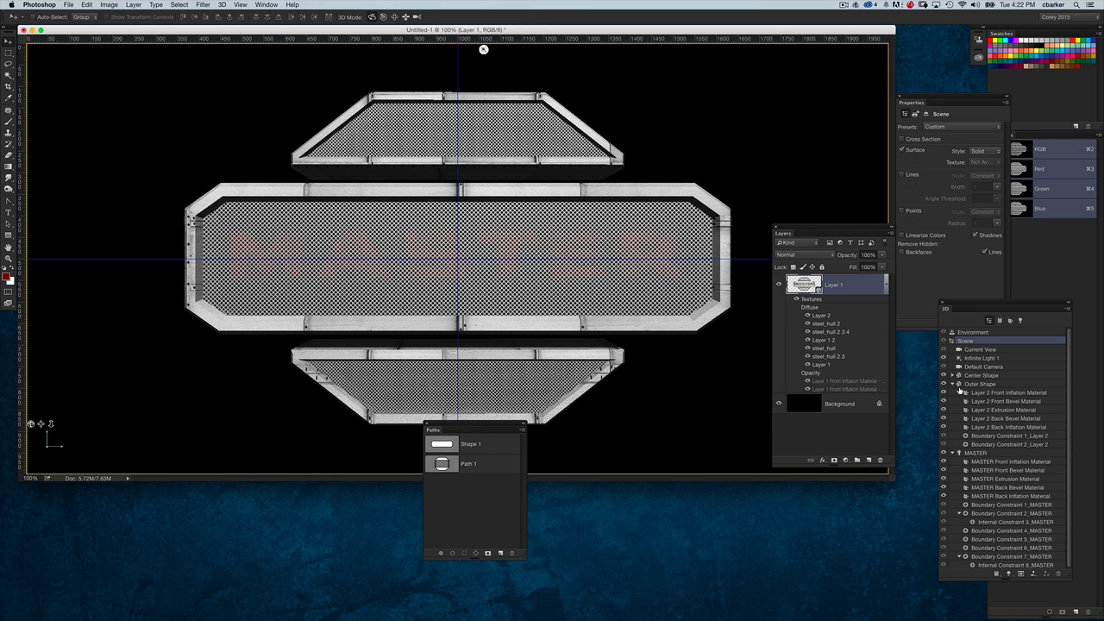
click(955, 385)
click(954, 385)
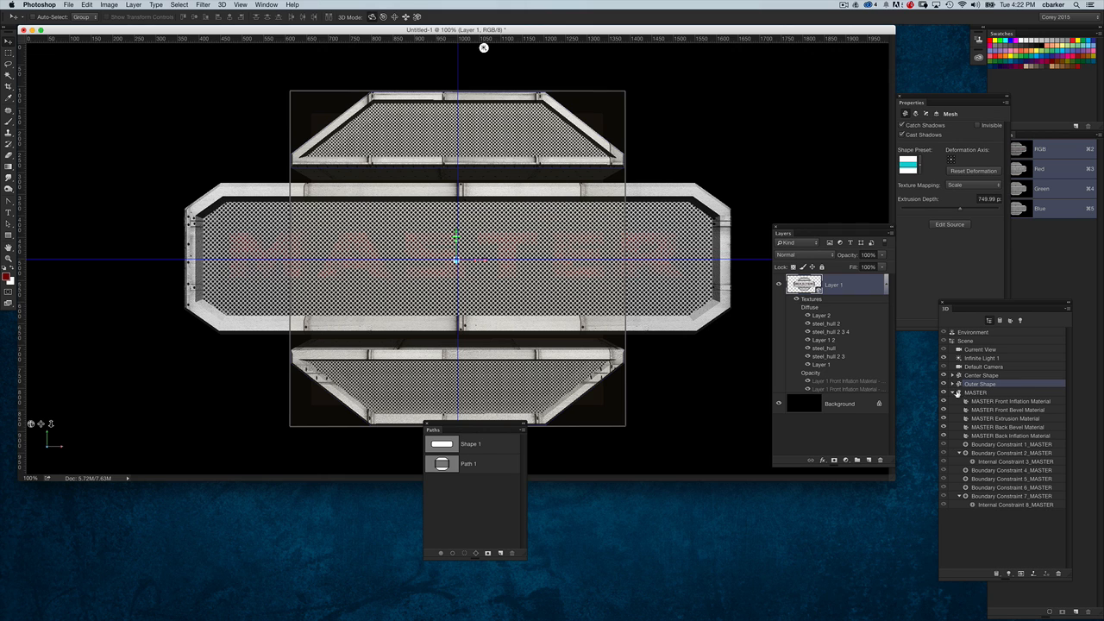
click(954, 394)
Step: Move the MASTER mesh forward along the Z axis so the letters stand in front of the center grille
click(988, 395)
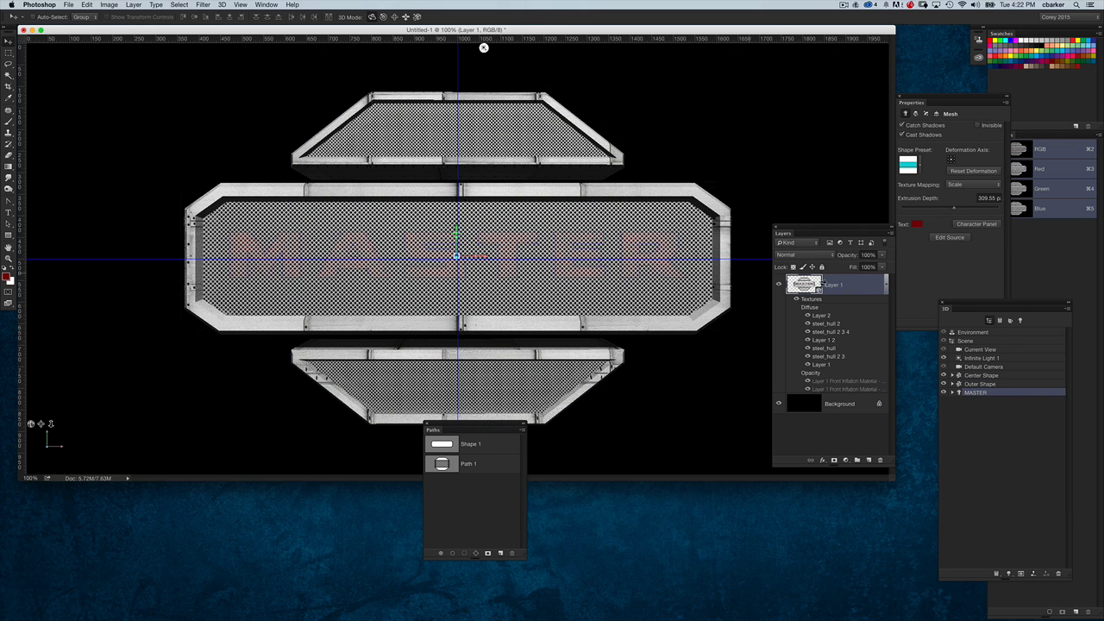
drag(960, 308, 70, 117)
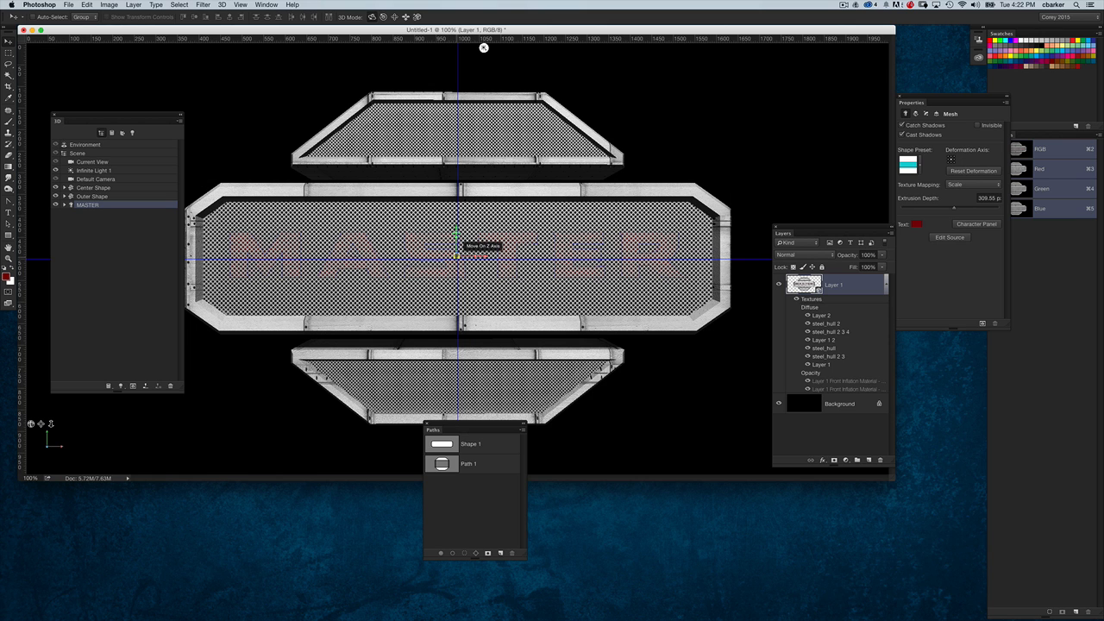
drag(457, 238, 494, 255)
click(744, 165)
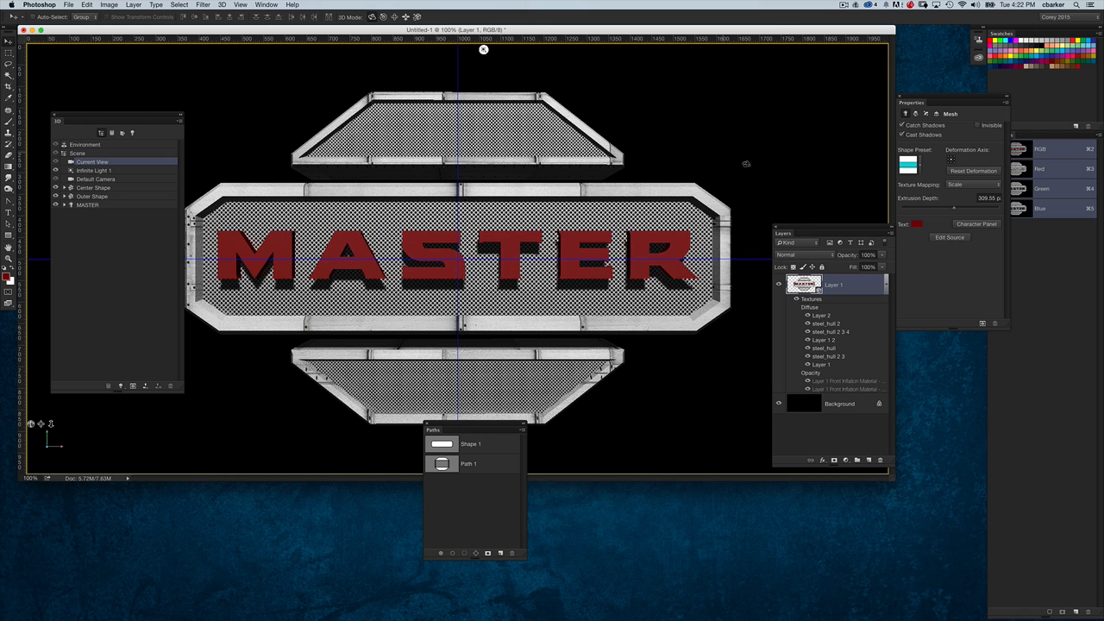
Step: Adjust the MASTER mesh's depth from a side angle so it sits closer to the grille, and return to the default camera
drag(745, 178, 618, 170)
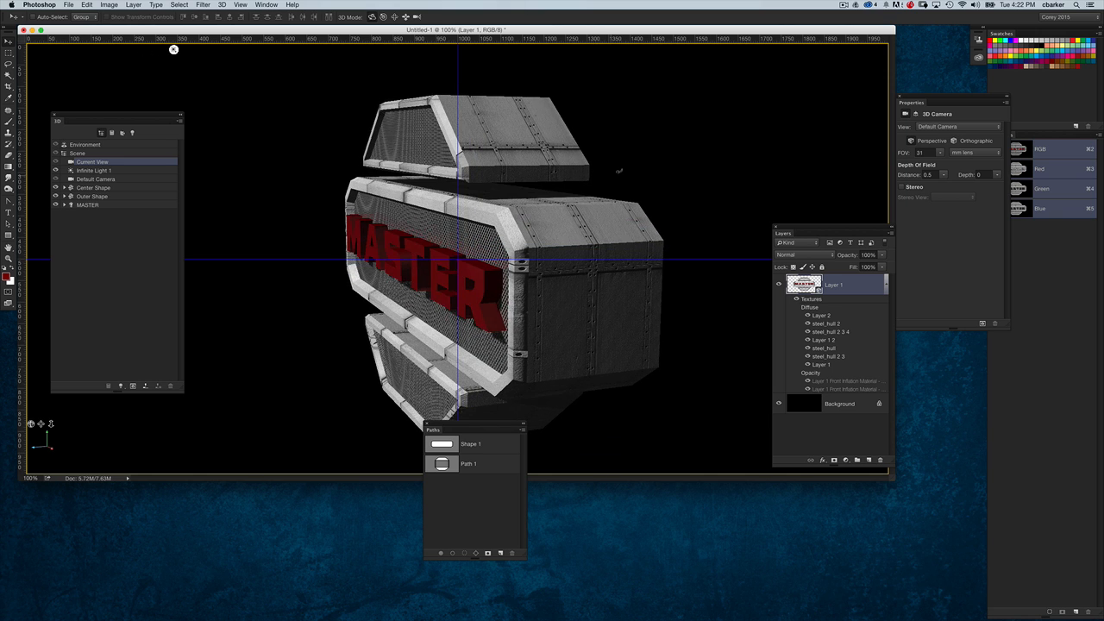
click(471, 270)
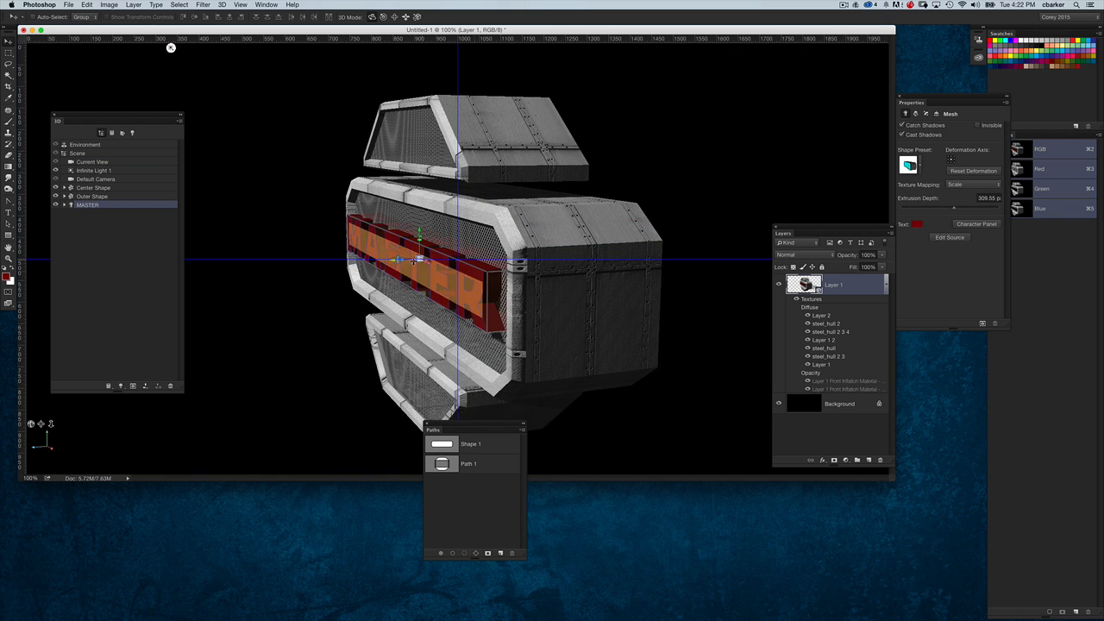
drag(419, 255, 402, 259)
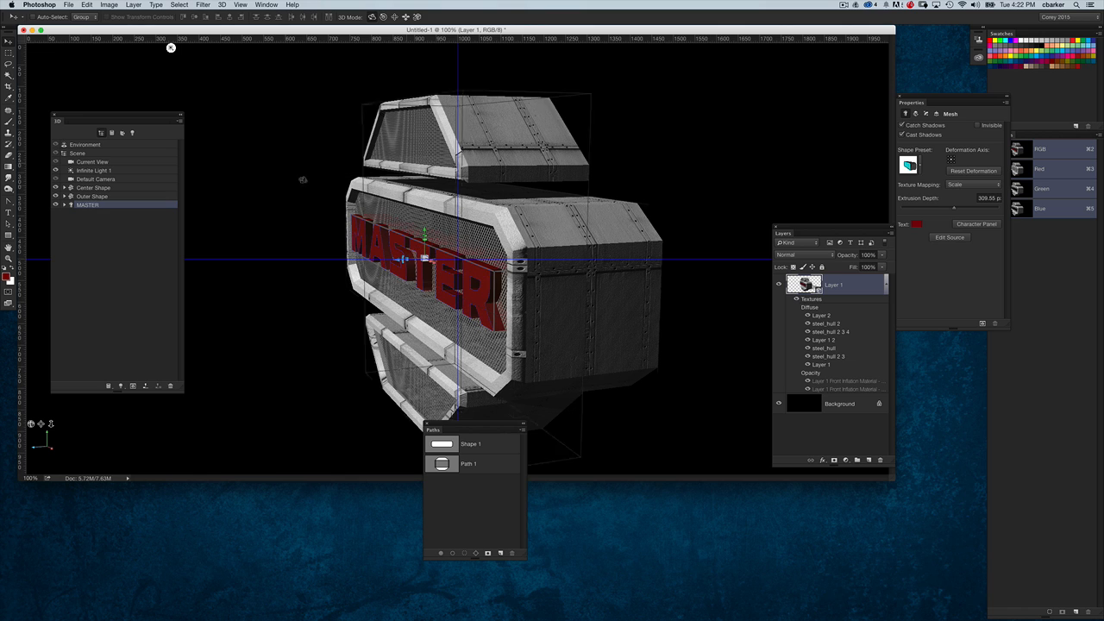
click(99, 162)
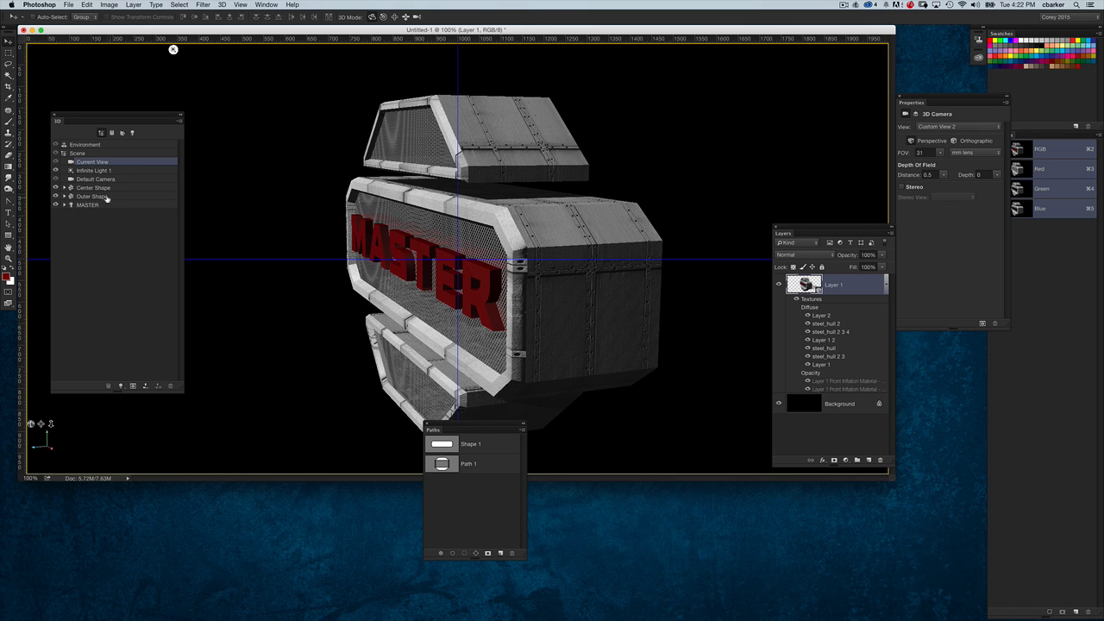
click(102, 178)
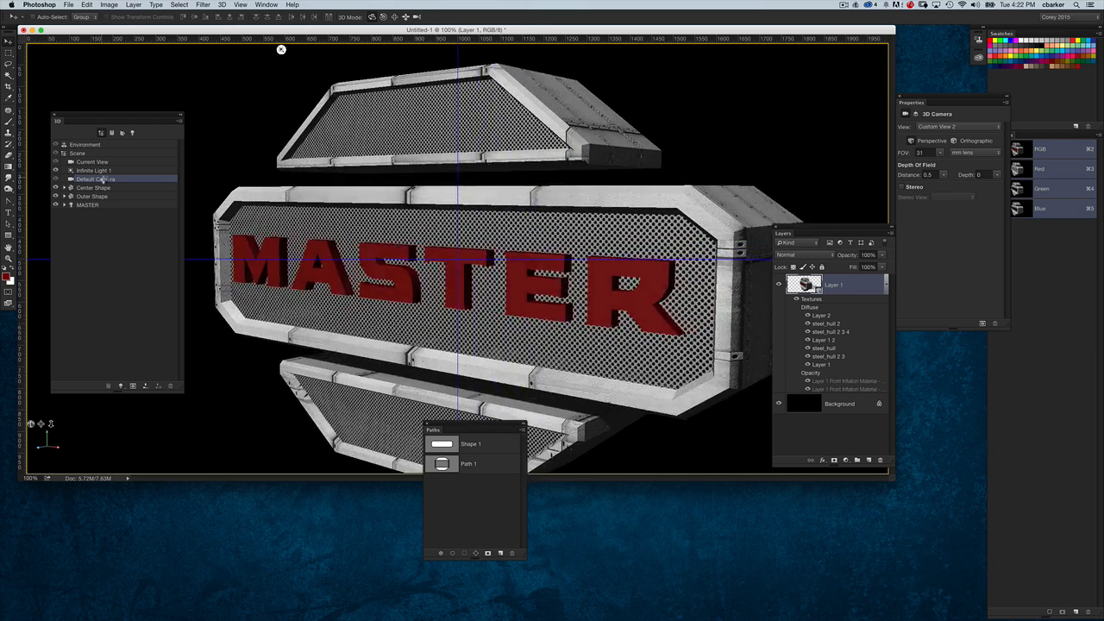
Step: Set the diffuse color of the MASTER mesh's extrusion material to near black
click(646, 259)
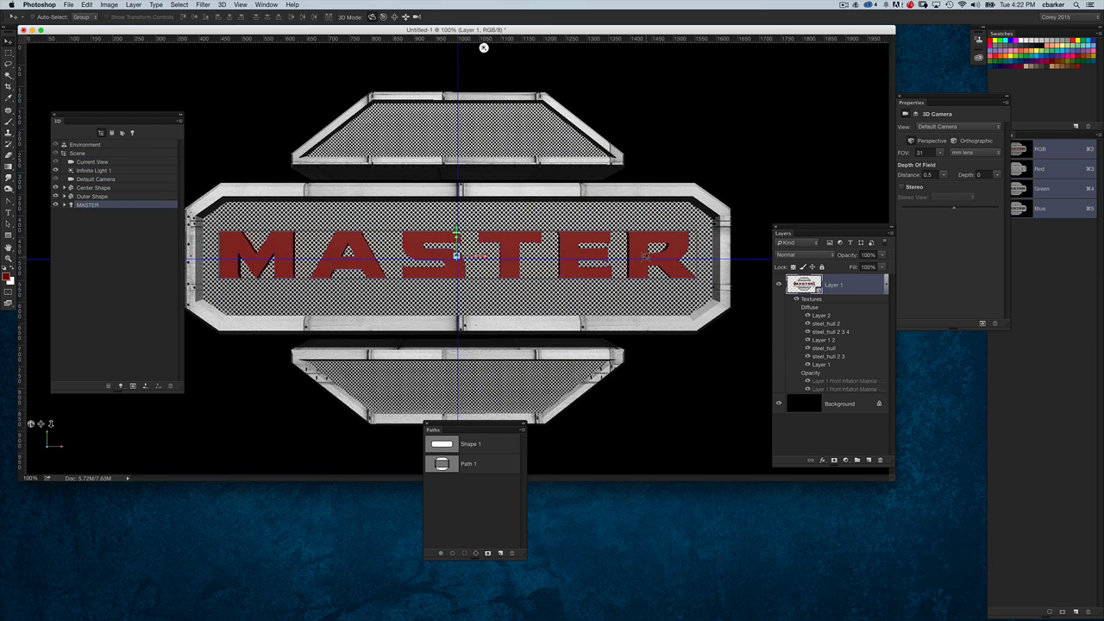
click(71, 206)
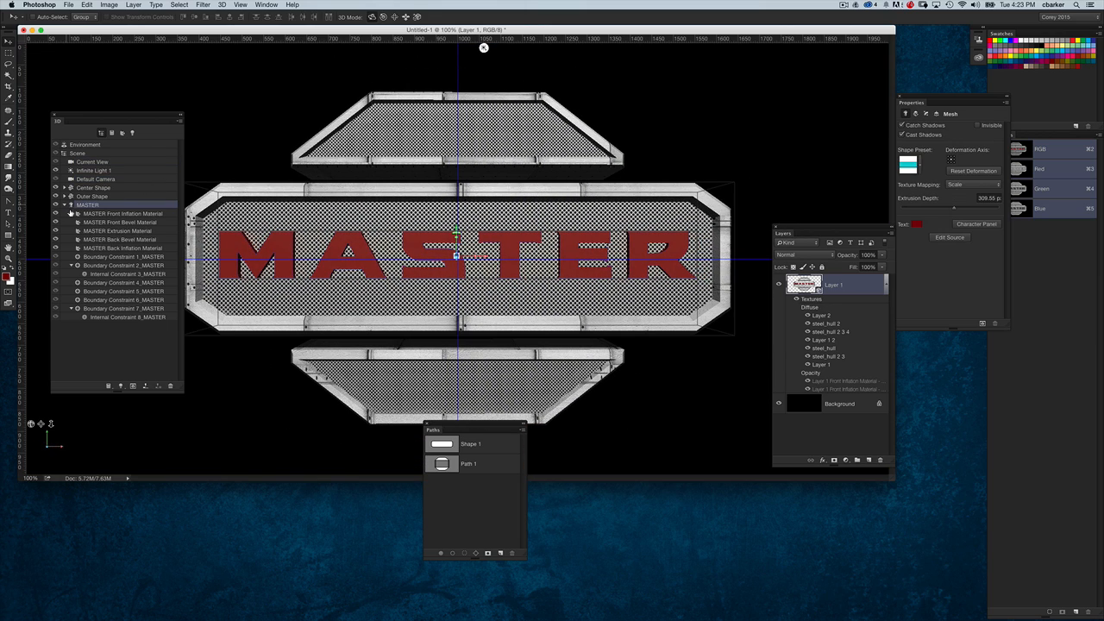
click(129, 232)
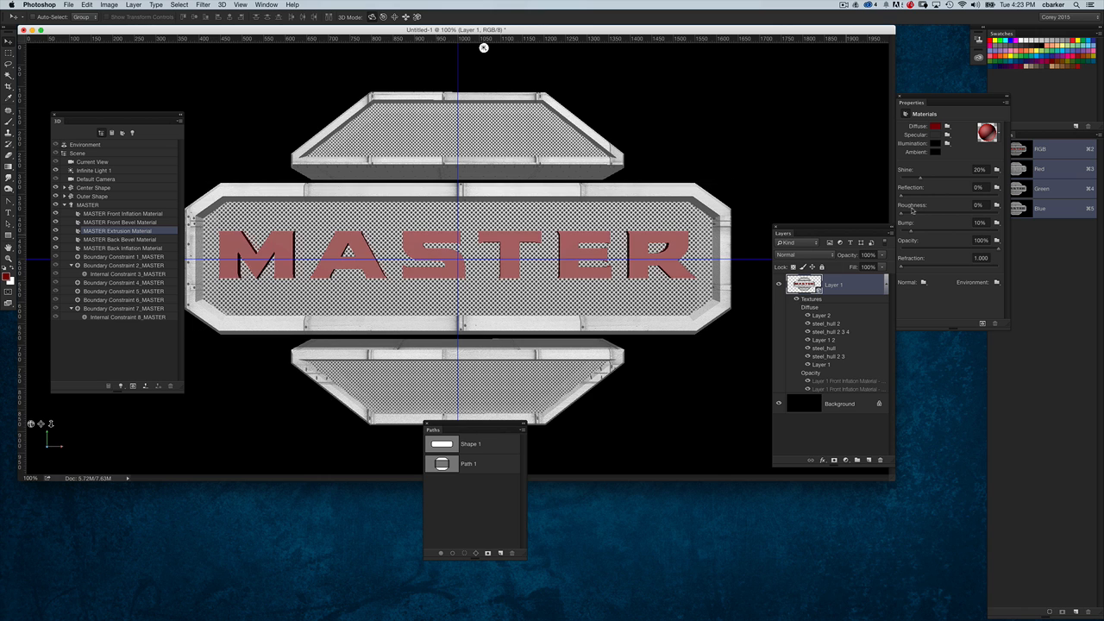
click(939, 127)
drag(568, 463, 554, 483)
click(715, 256)
key(v)
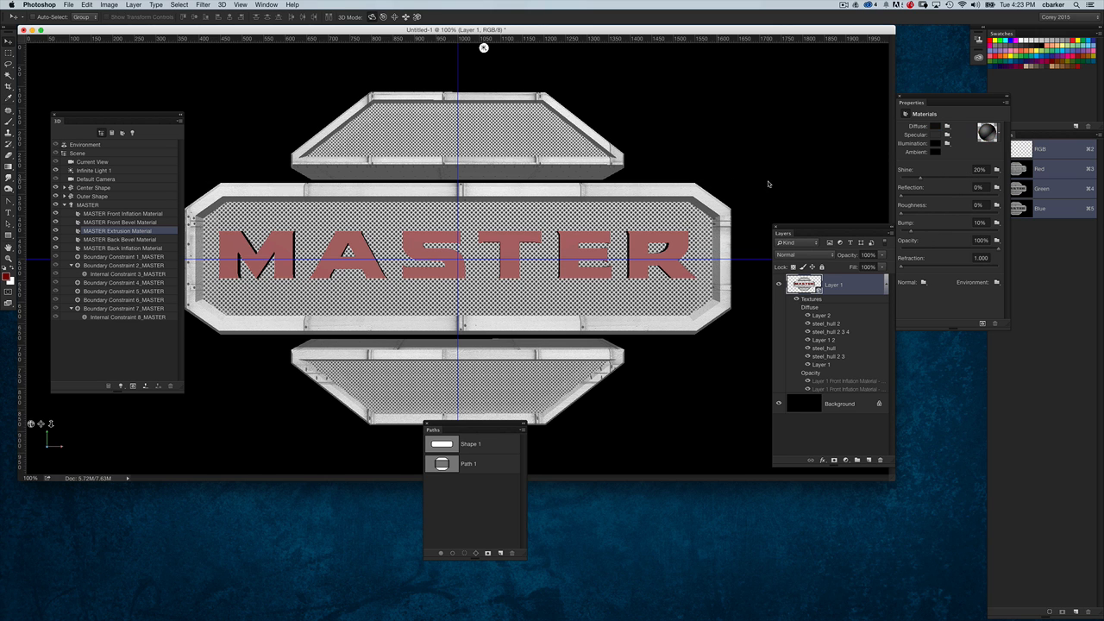
drag(768, 183, 774, 161)
key(super+z)
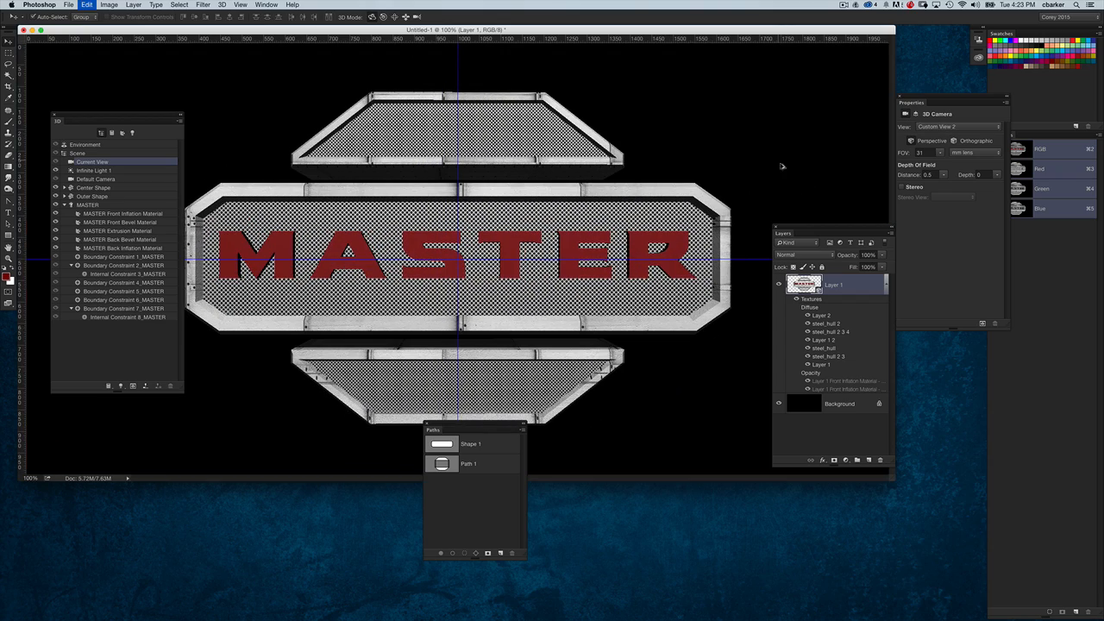
Step: Bevel the front cap of the MASTER mesh with a width of 15%
click(120, 205)
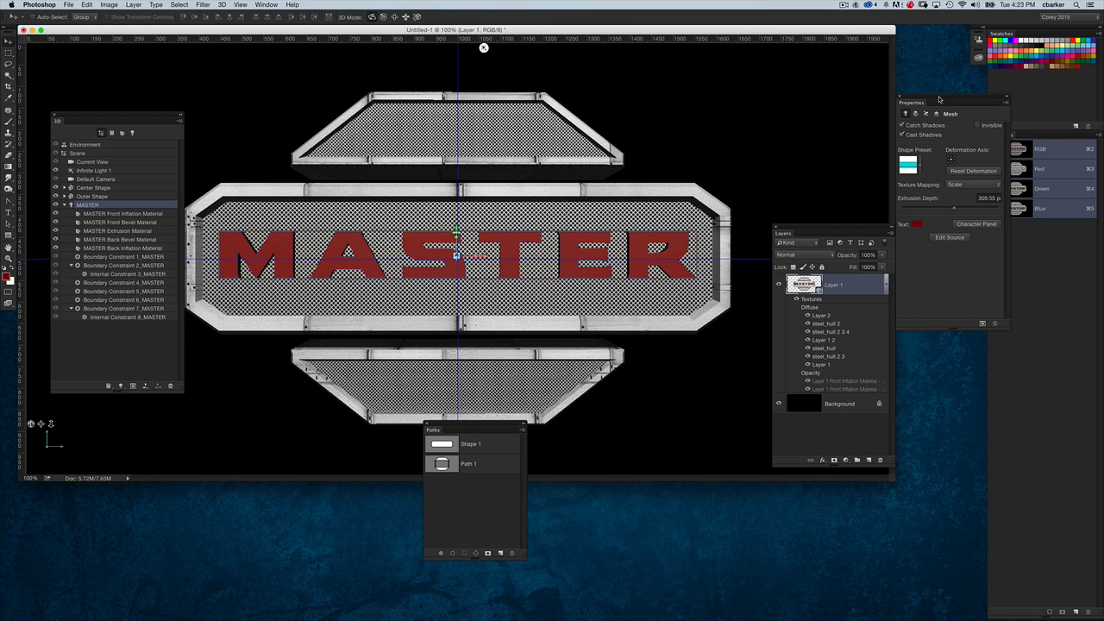
drag(939, 99, 263, 131)
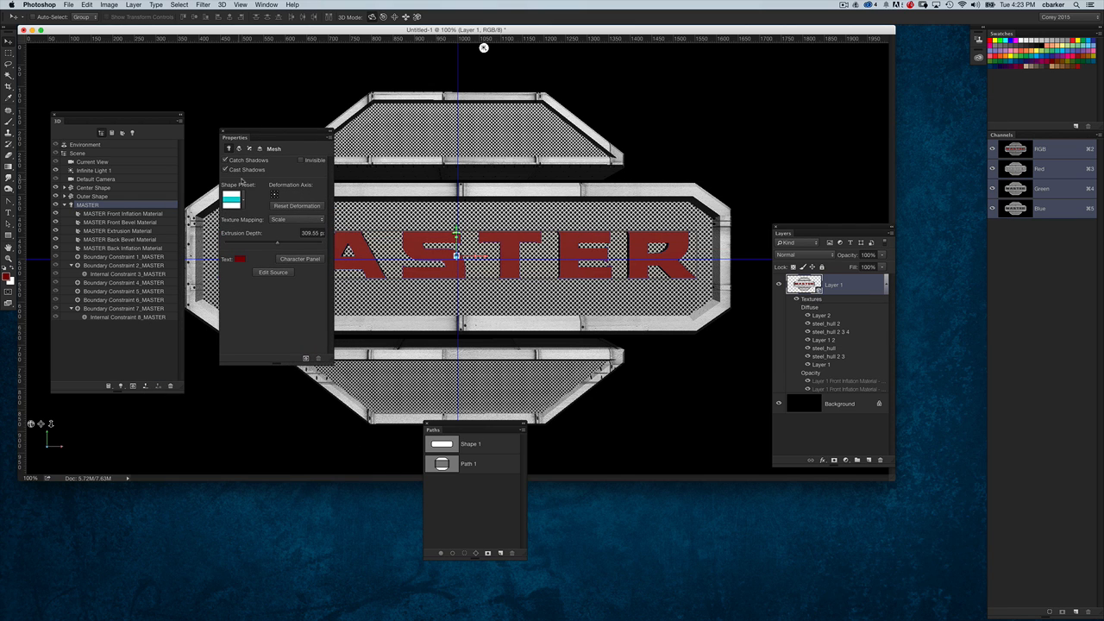
click(249, 148)
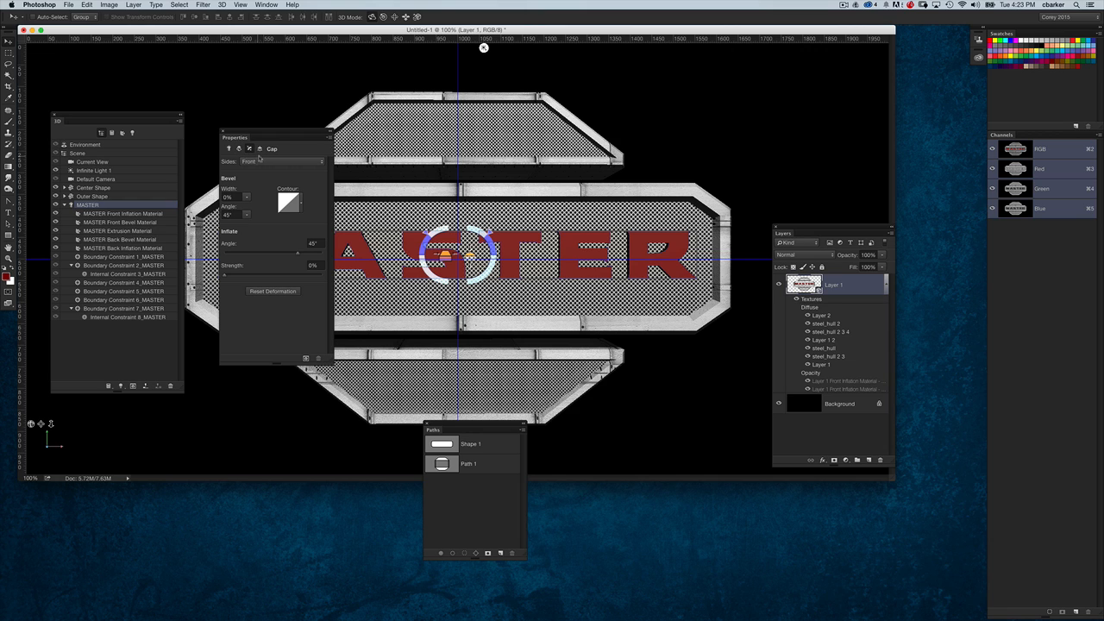
drag(237, 197, 162, 162)
text(10)
click(236, 215)
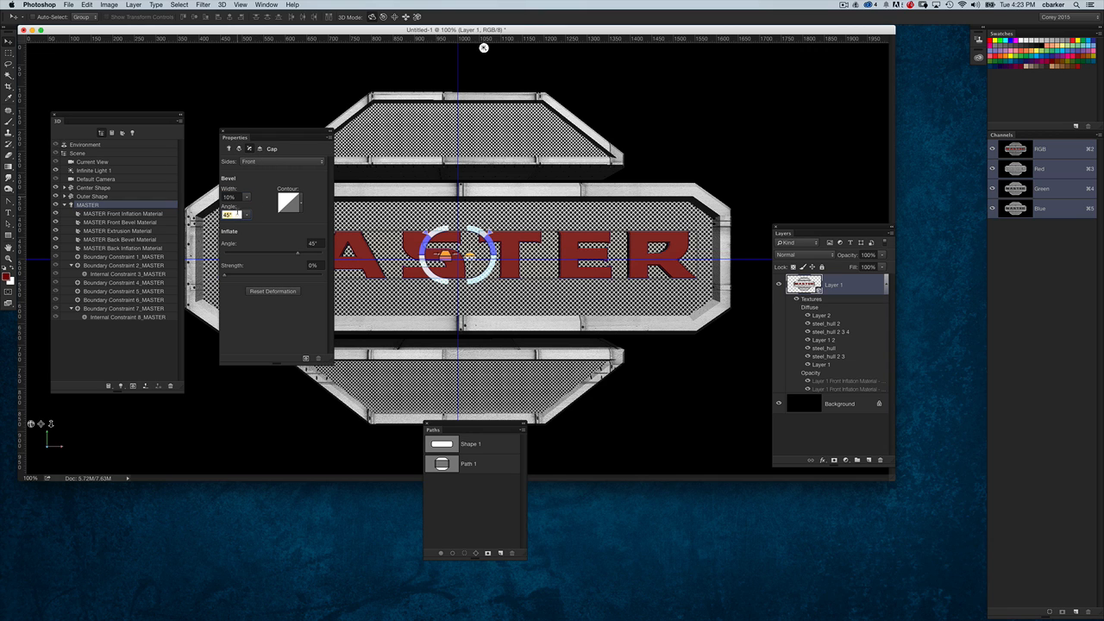
key(shift+Tab)
text(15)
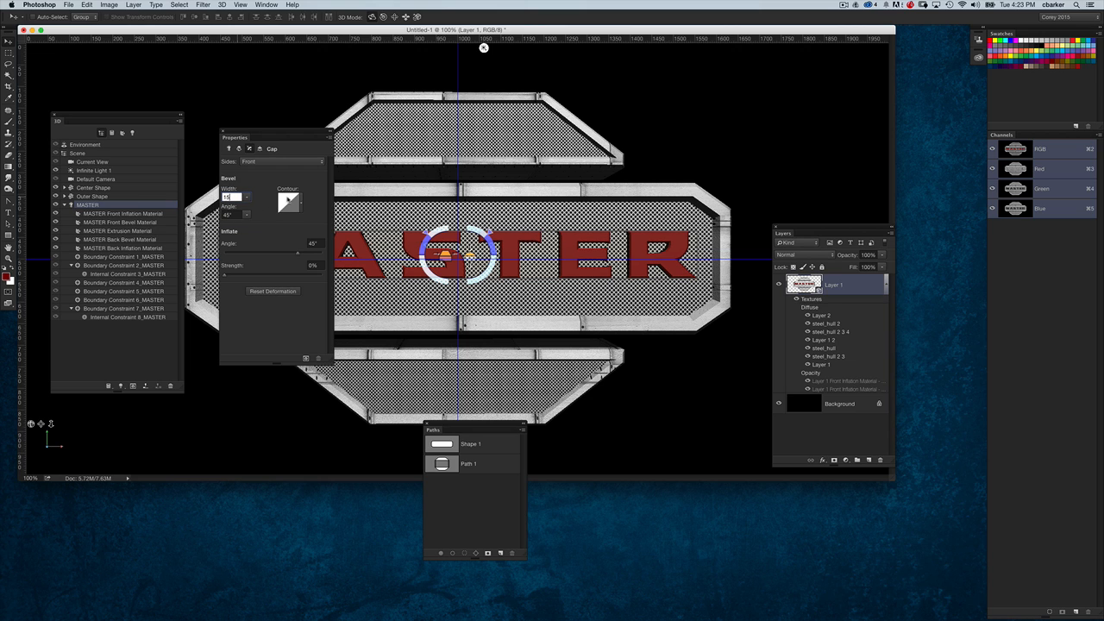
drag(301, 136, 289, 277)
click(308, 135)
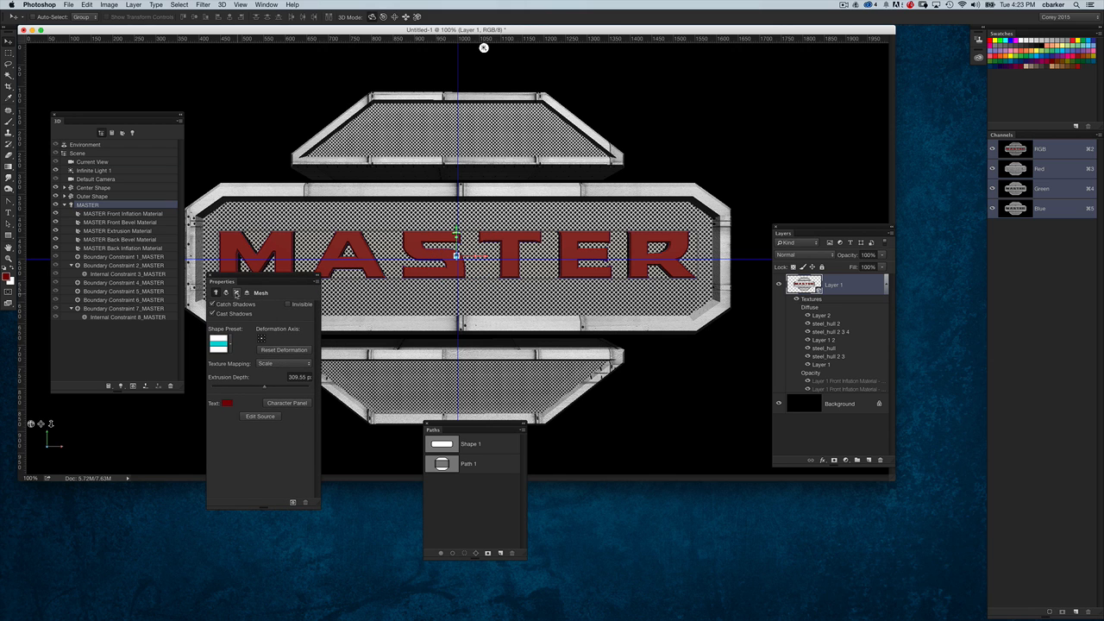
Step: Set the MASTER front cap's inflate strength to 2%, check the letters, and return to the default camera
click(236, 292)
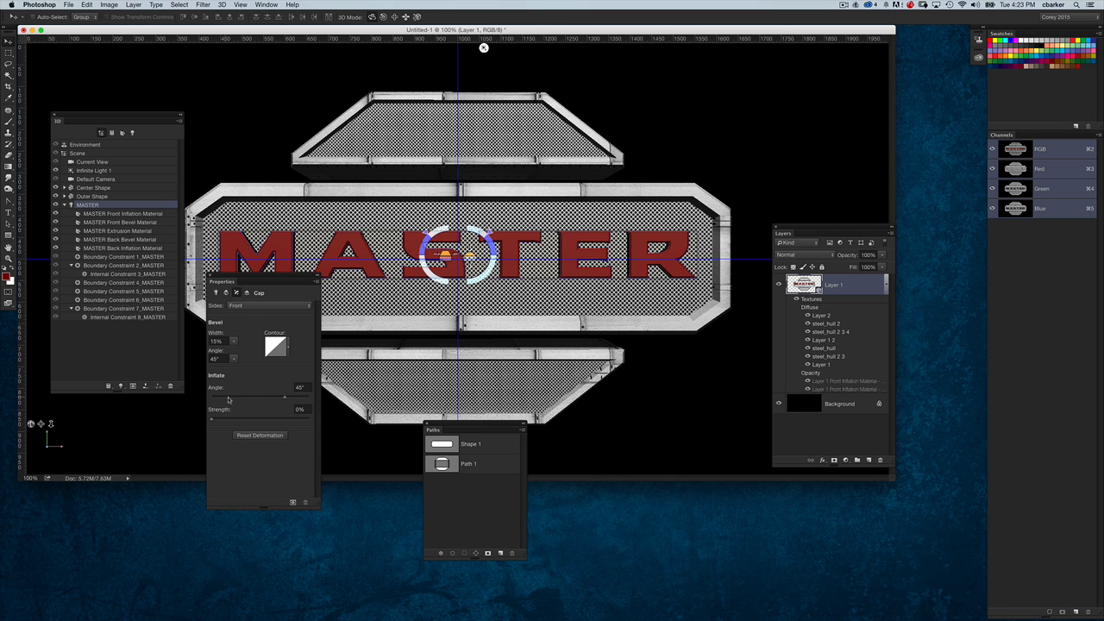
click(304, 409)
text(2)
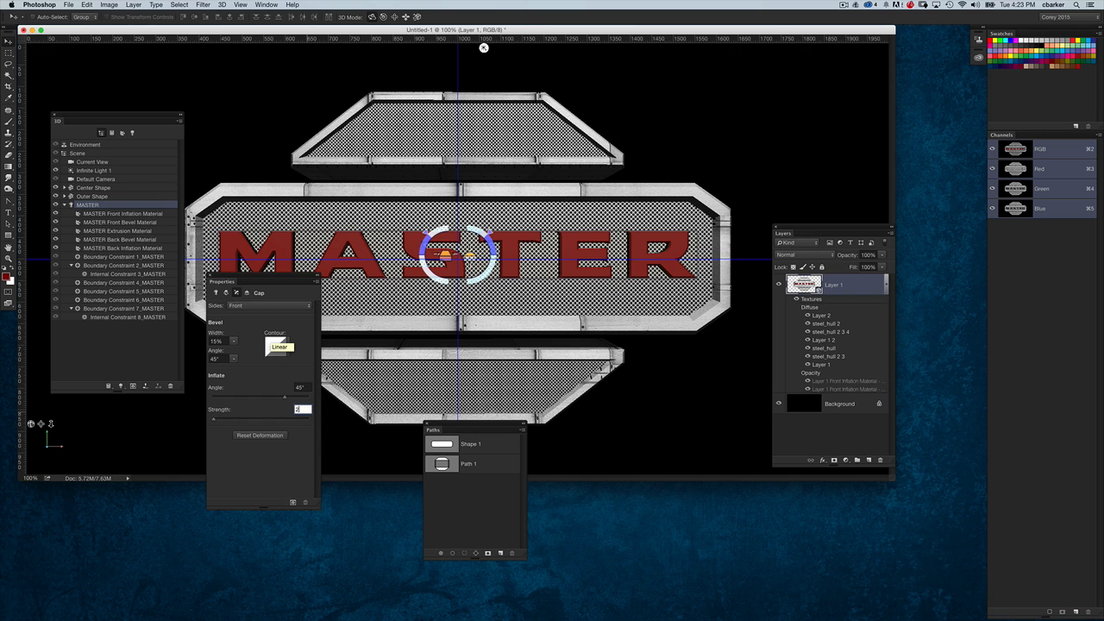
key(Return)
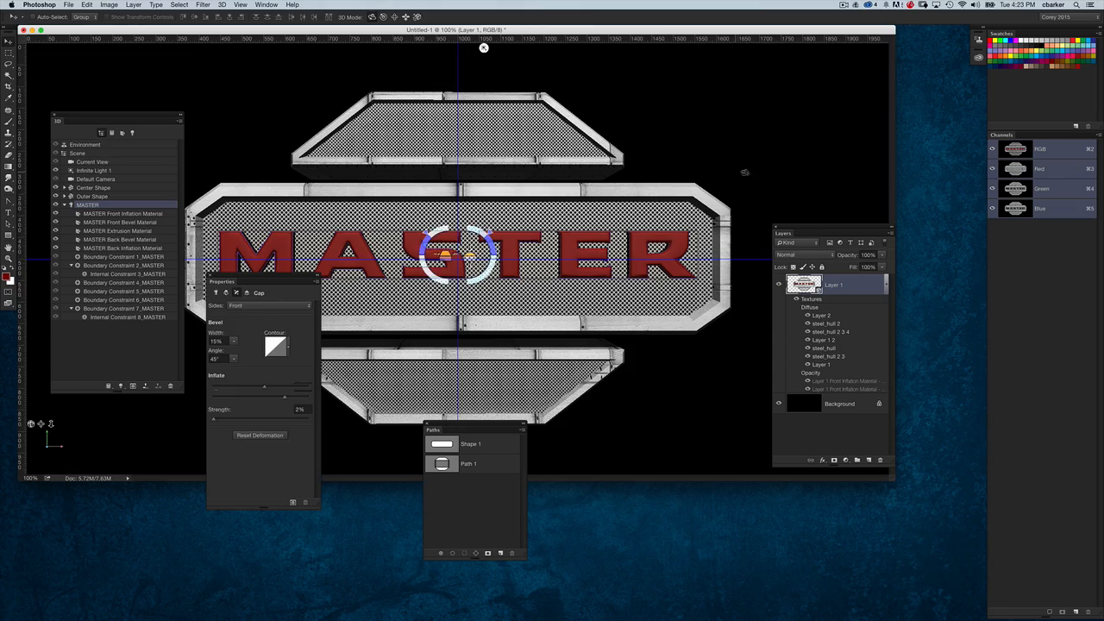
click(743, 172)
mouse_move(725, 170)
mouse_down()
mouse_move(726, 179)
mouse_move(583, 169)
mouse_move(734, 165)
mouse_move(724, 169)
mouse_up()
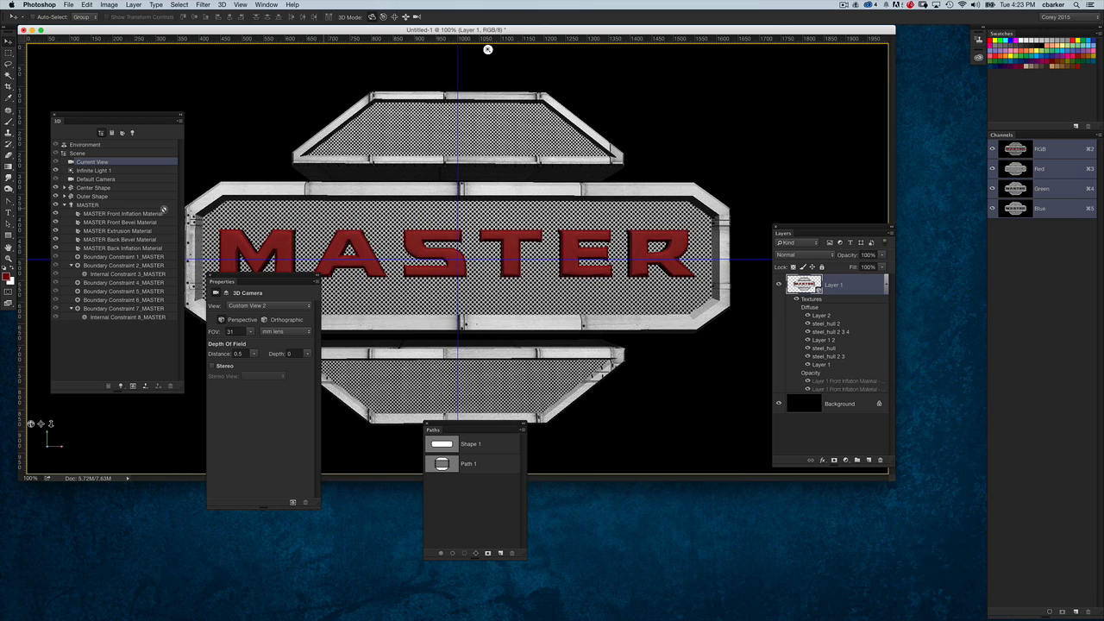
click(105, 179)
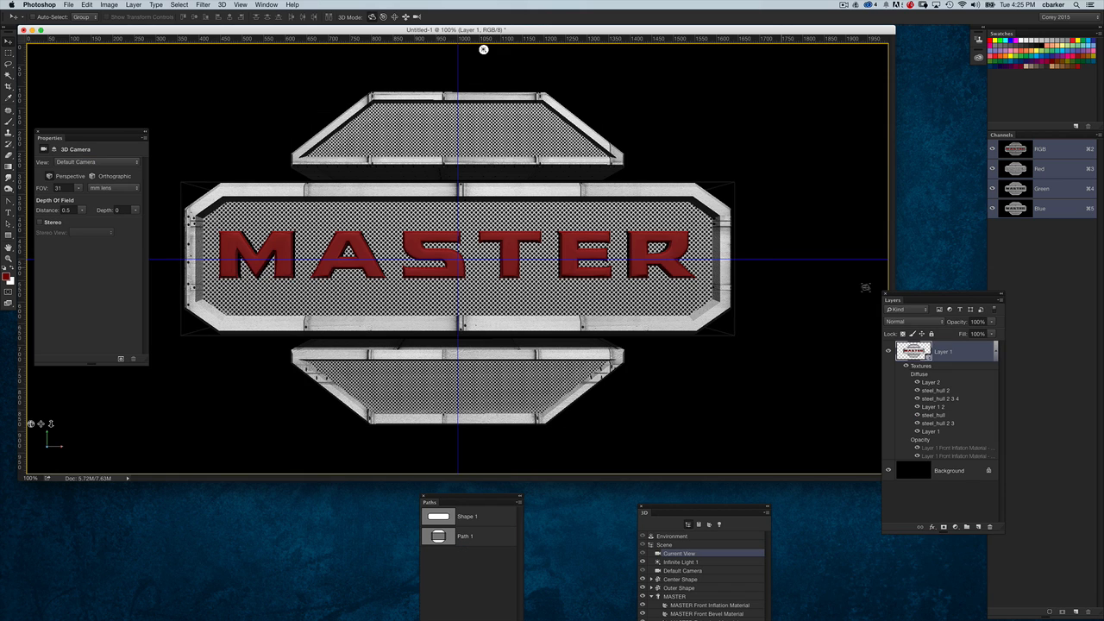
Step: Show only the scene's lights and move the 3D, Layers and Properties panels clear of the sign
drag(686, 508, 822, 175)
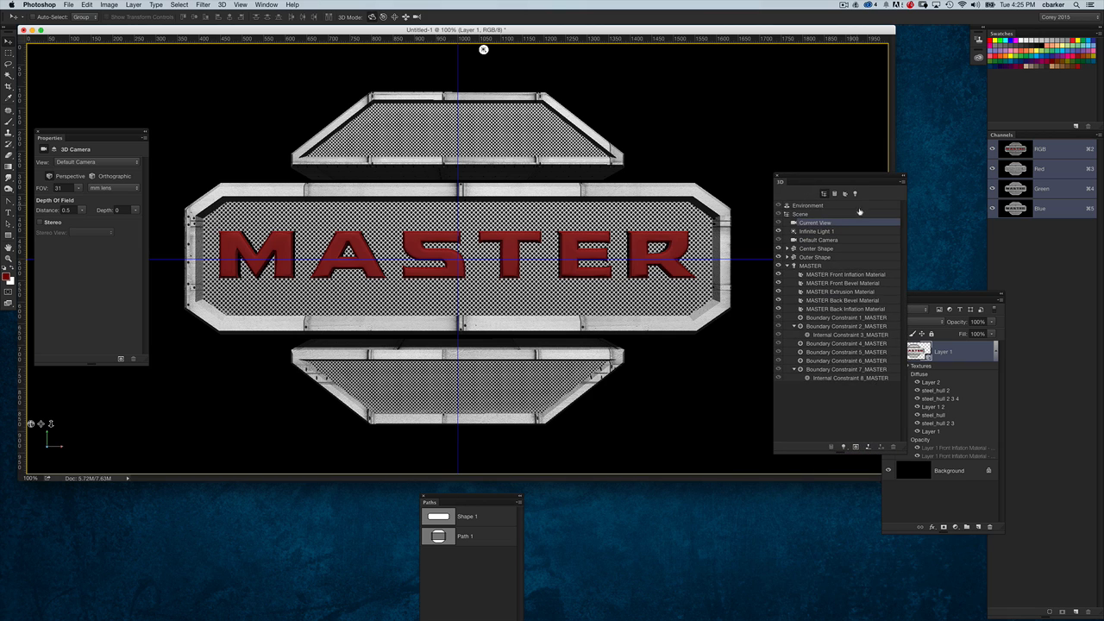
click(854, 193)
drag(927, 290, 966, 263)
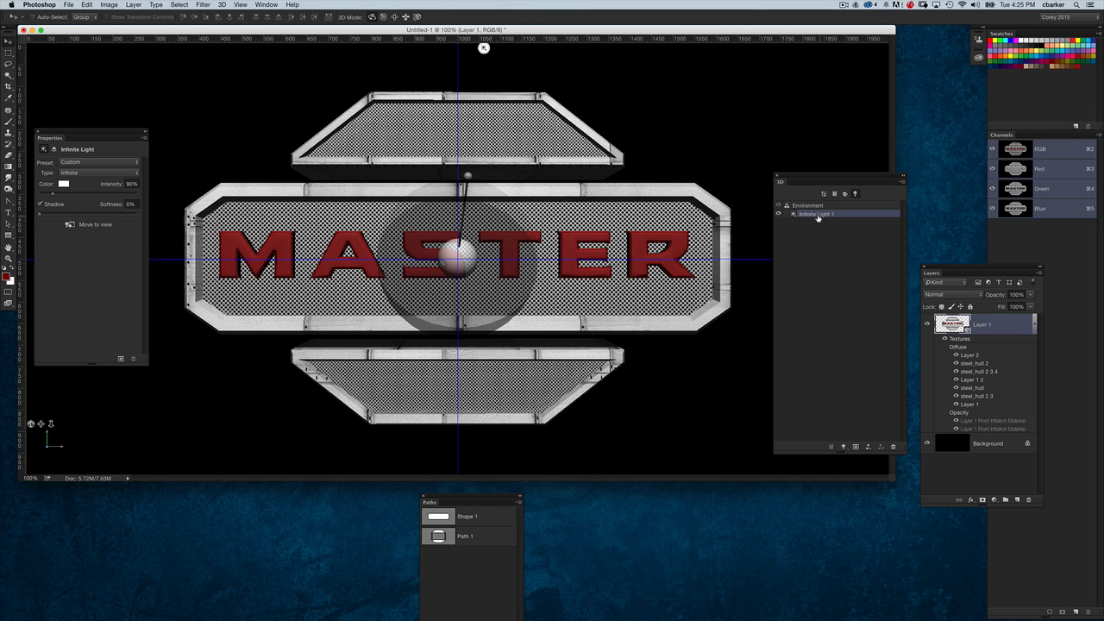
drag(818, 179, 851, 182)
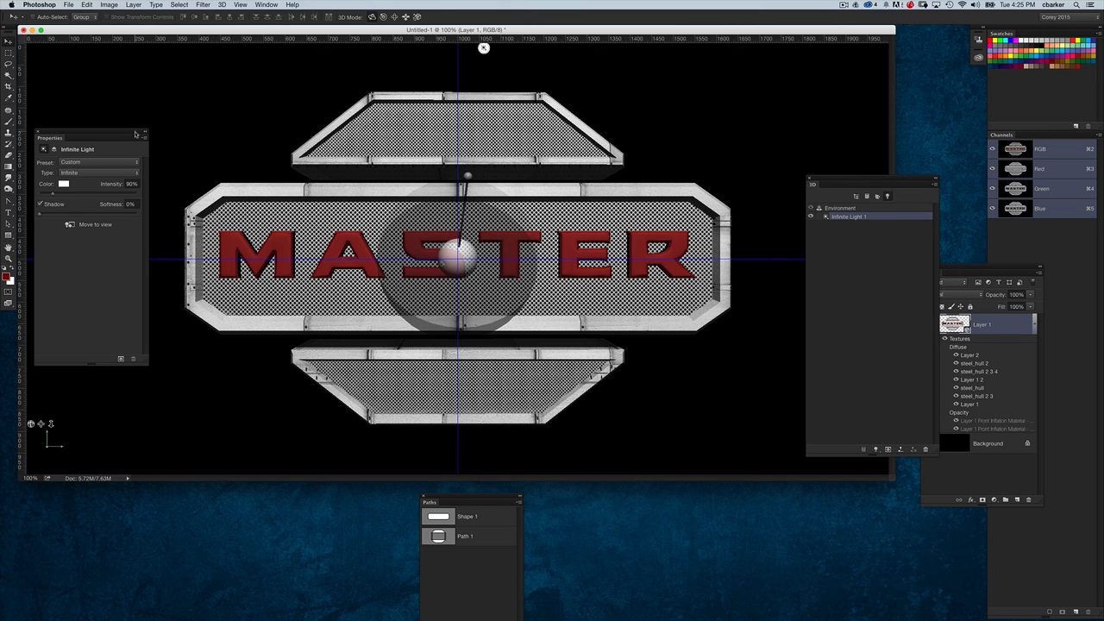
drag(138, 150, 173, 453)
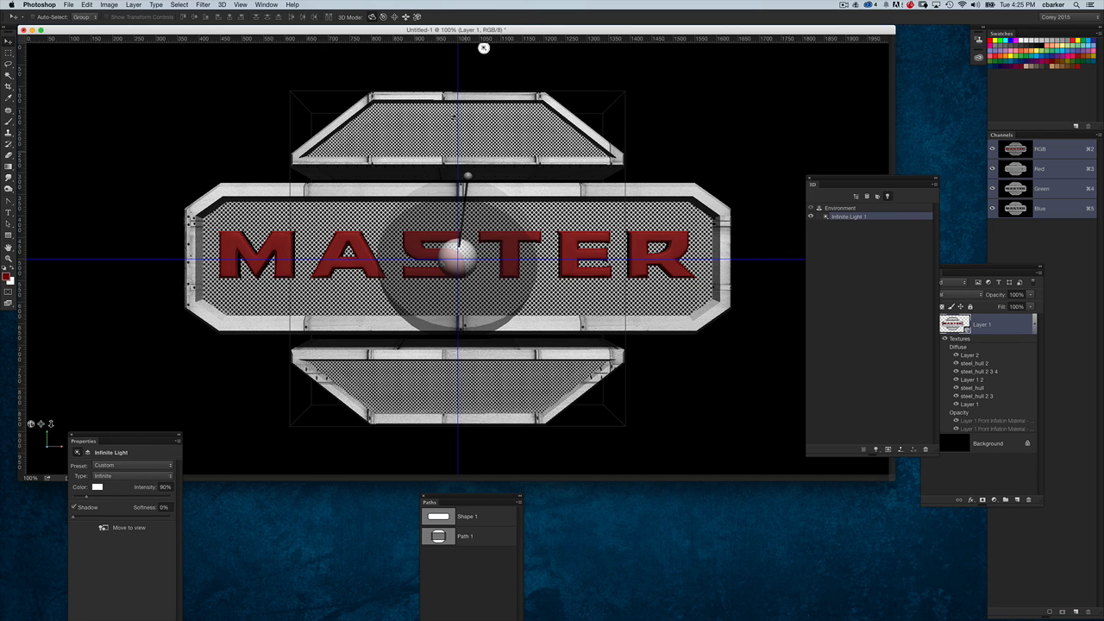
Step: Orbit the current view to an angle on the sign and set the camera's field of view to a 10 mm lens
click(856, 197)
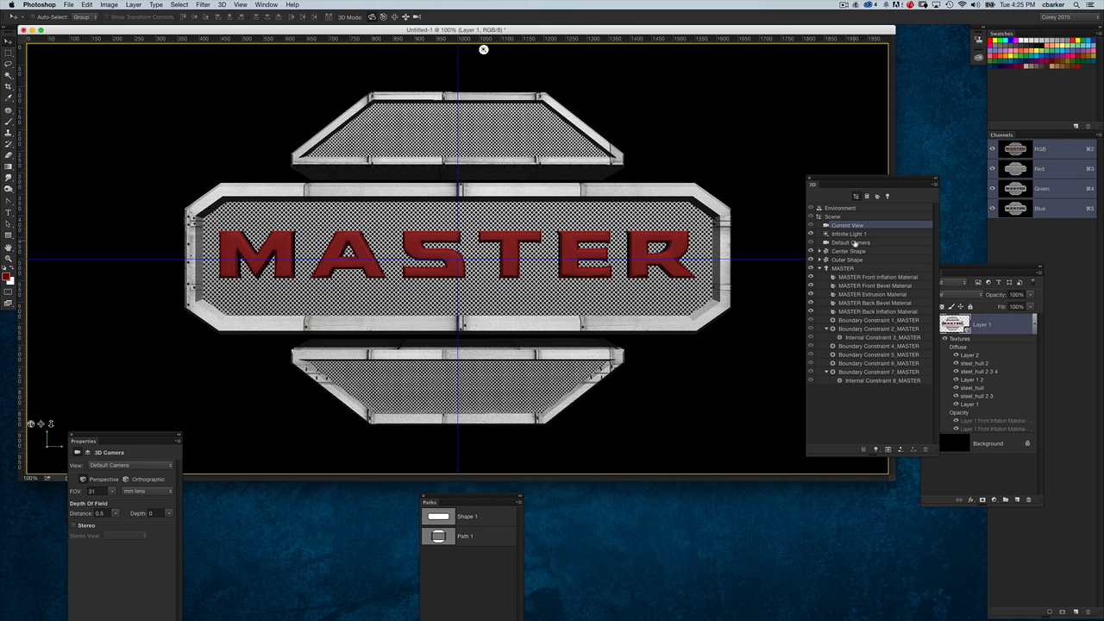
drag(738, 179, 774, 169)
drag(153, 438, 662, 181)
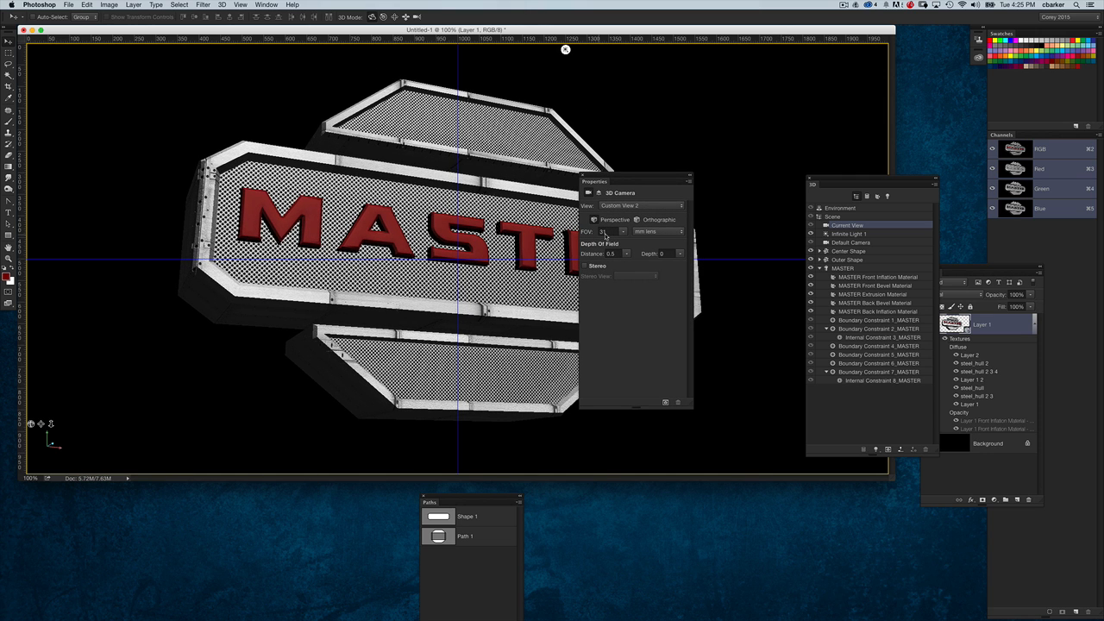
click(604, 232)
drag(639, 179, 678, 188)
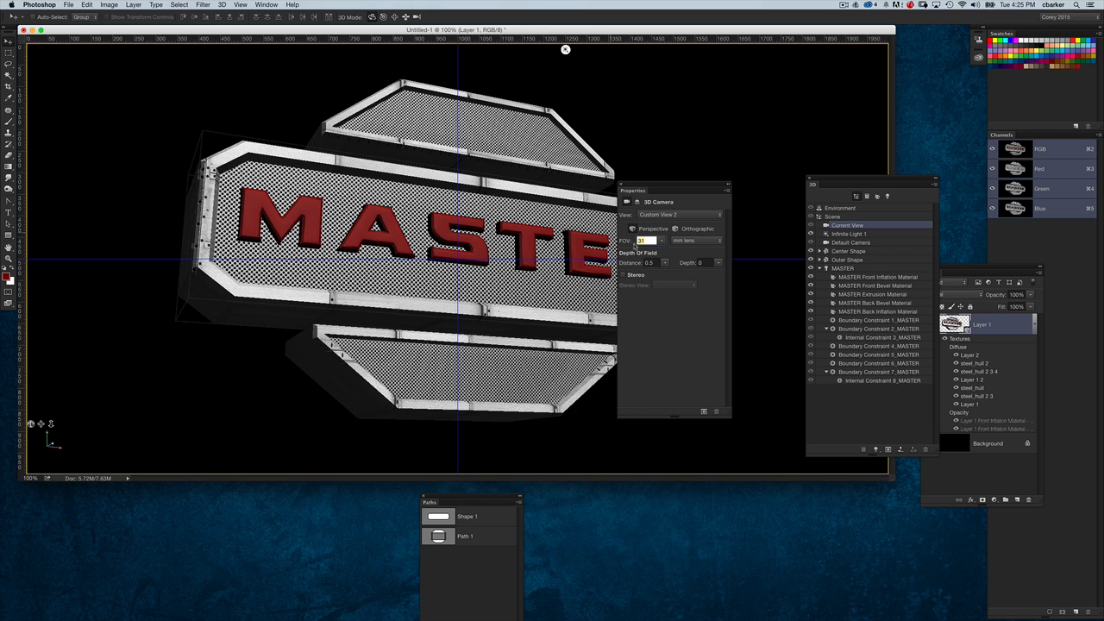
text(10)
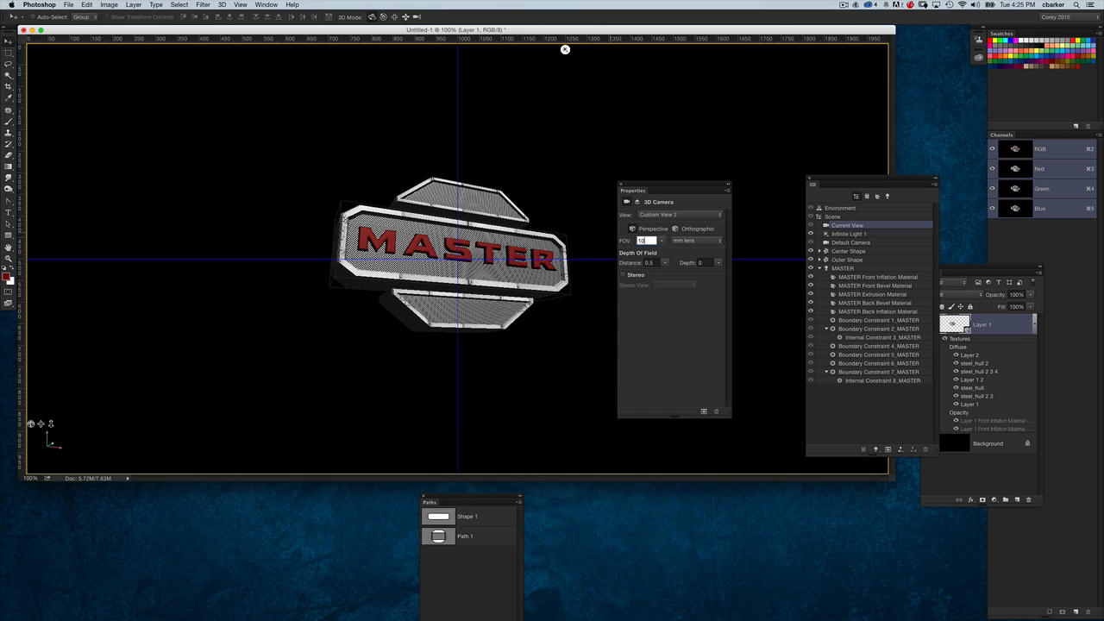
key(Return)
Step: Bring the camera closer and orbit it so the angled sign fills the canvas with strong perspective
drag(552, 128, 575, 141)
drag(560, 164, 568, 379)
click(373, 17)
drag(652, 151, 632, 509)
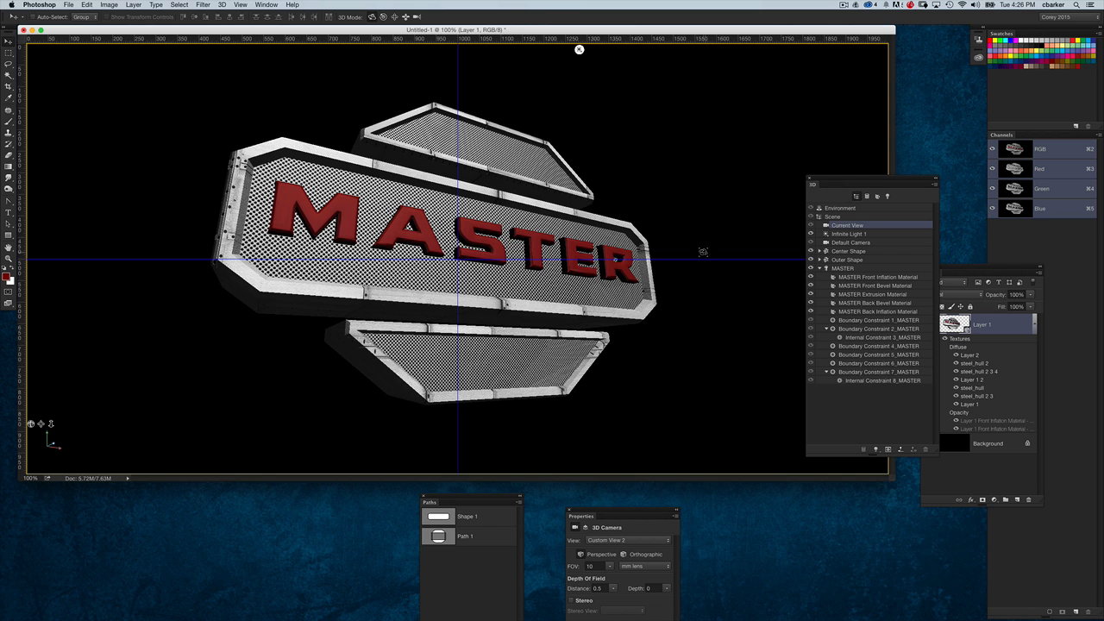
Step: Convert the scene's infinite light to a point light
click(888, 196)
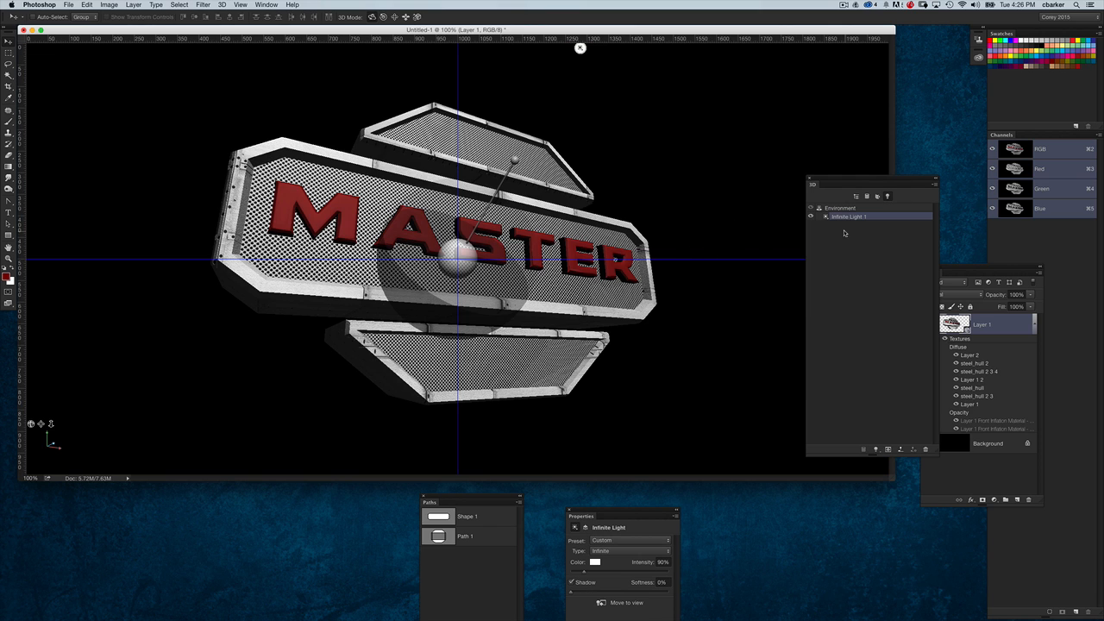
drag(634, 506, 757, 263)
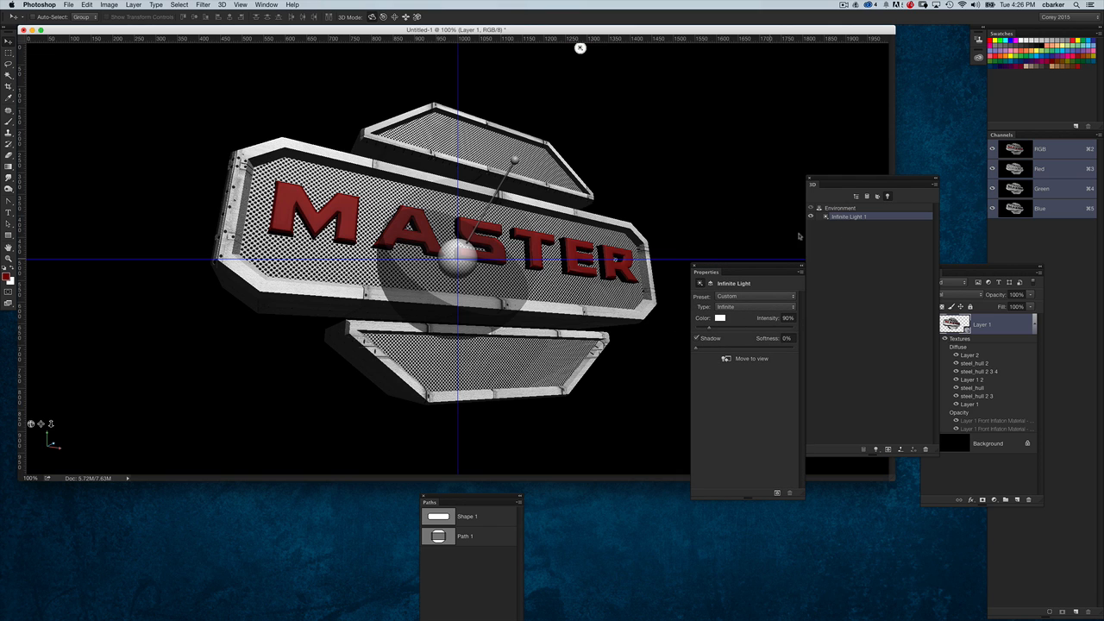
drag(853, 180, 864, 177)
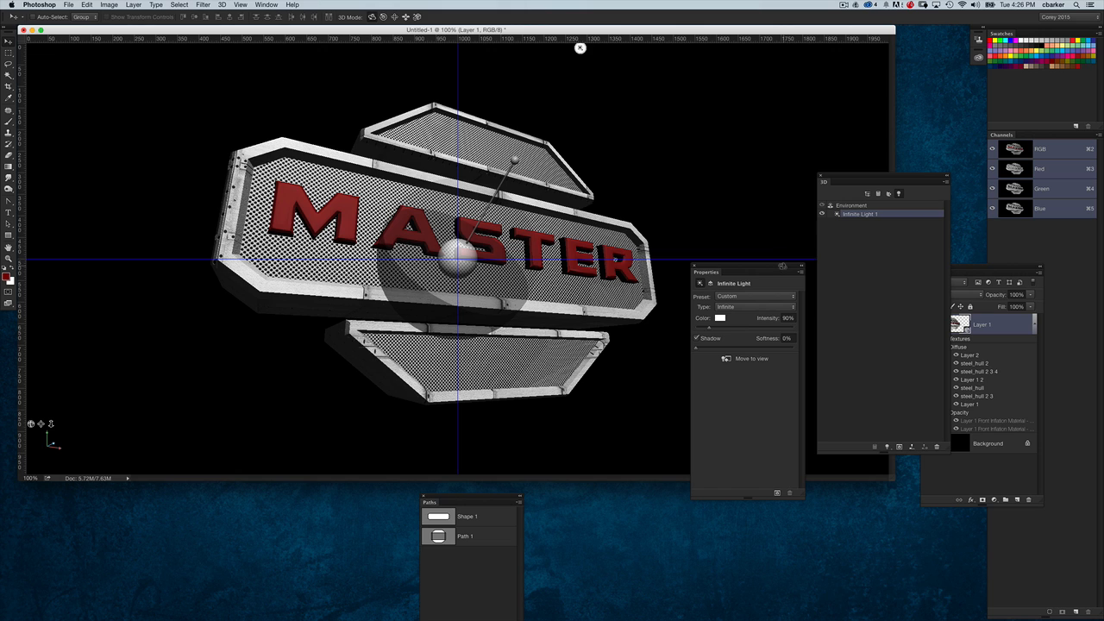
drag(783, 270, 787, 210)
click(730, 247)
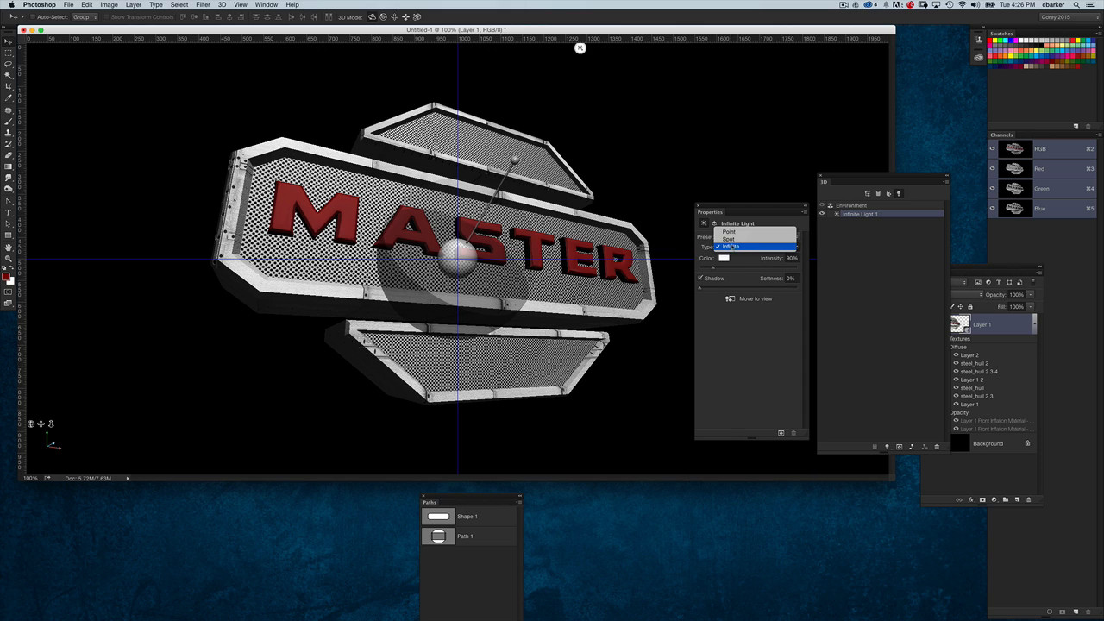
click(738, 234)
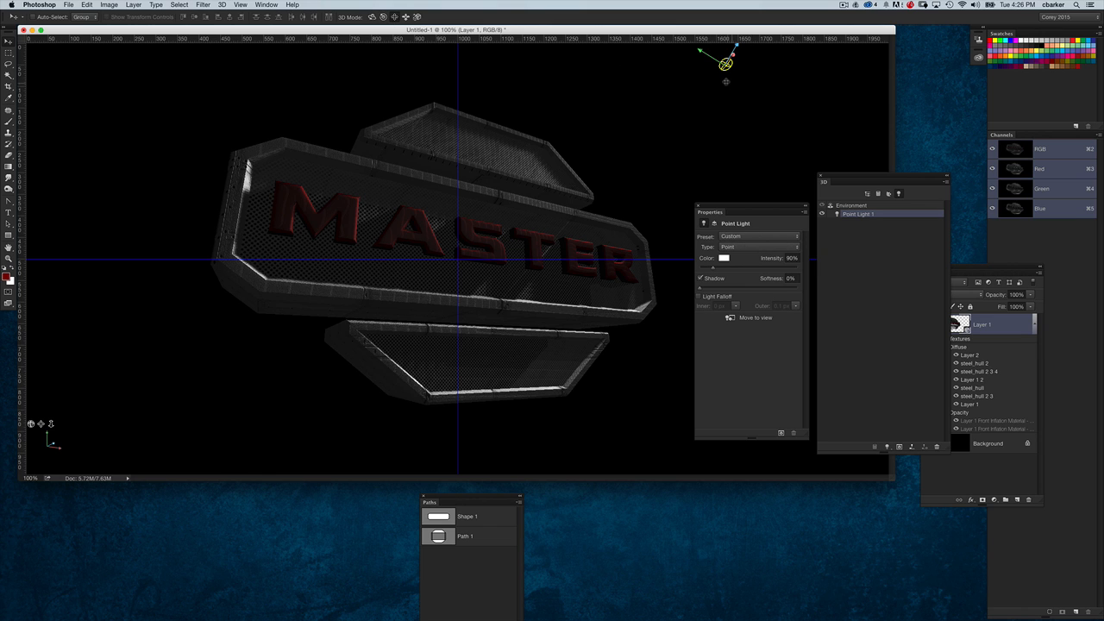
Step: Reposition the point light in front of the sign so it lights the grilles and letters
drag(711, 88, 670, 328)
click(407, 19)
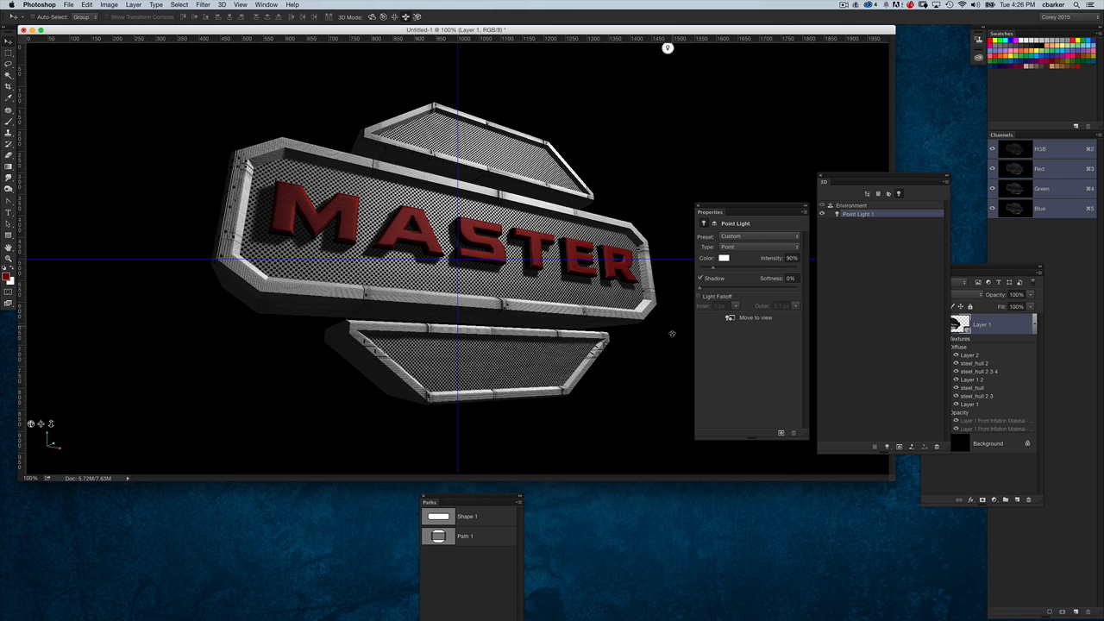
click(395, 18)
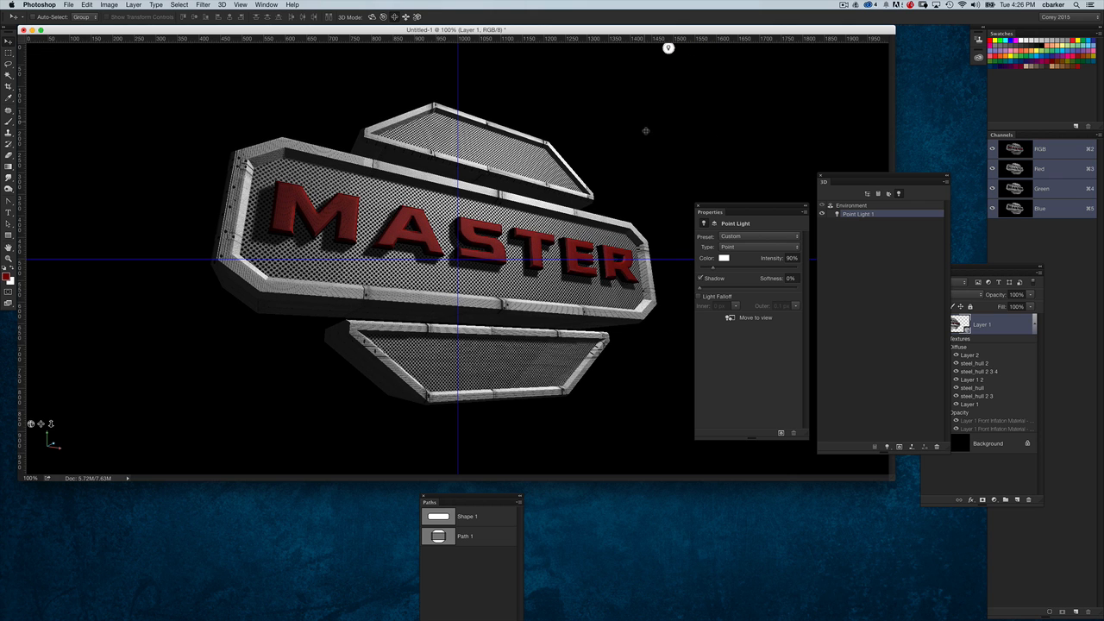
drag(646, 131, 619, 195)
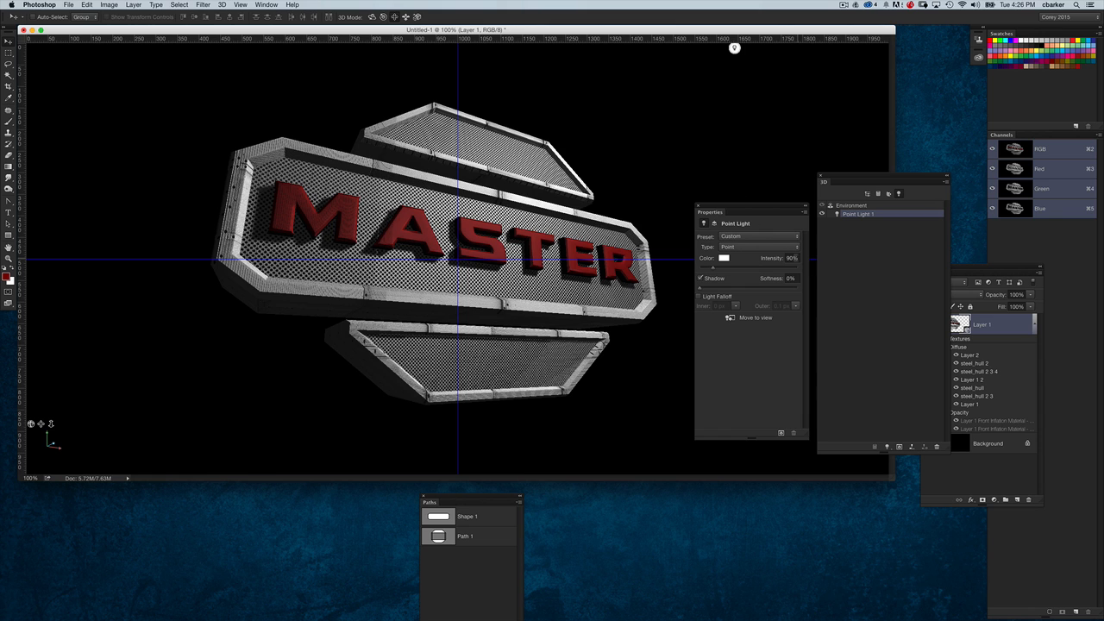
Step: Set the point light's intensity to 110%
drag(798, 258, 732, 255)
text(110)
key(Return)
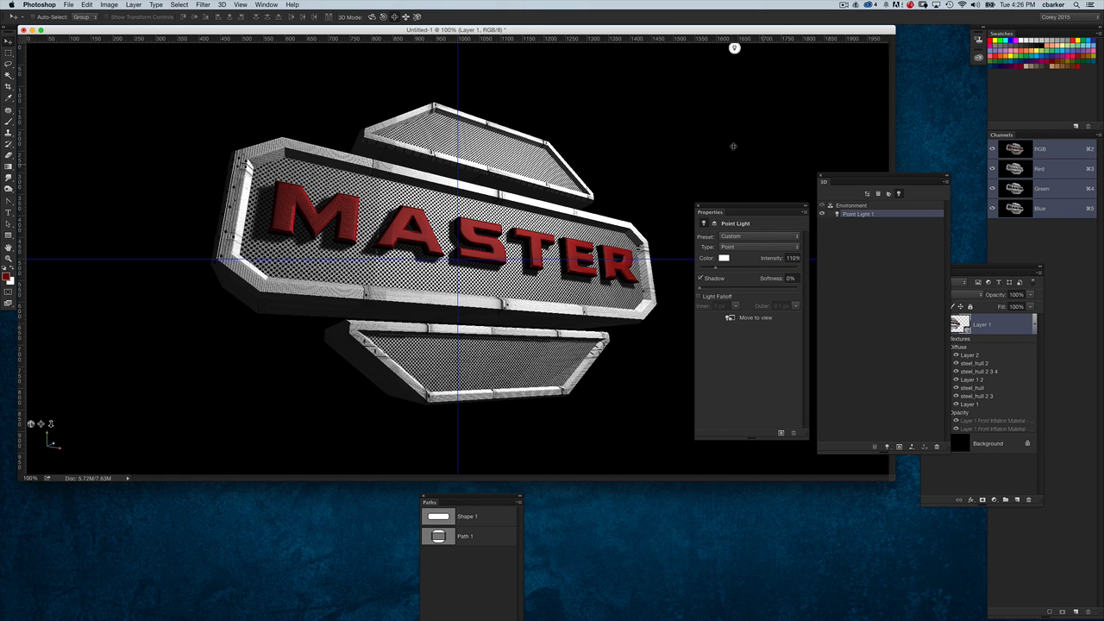
Step: Add a second point light in blue (RGB 27, 116, 200) and move it so it lights only the sign's left side faces
click(886, 447)
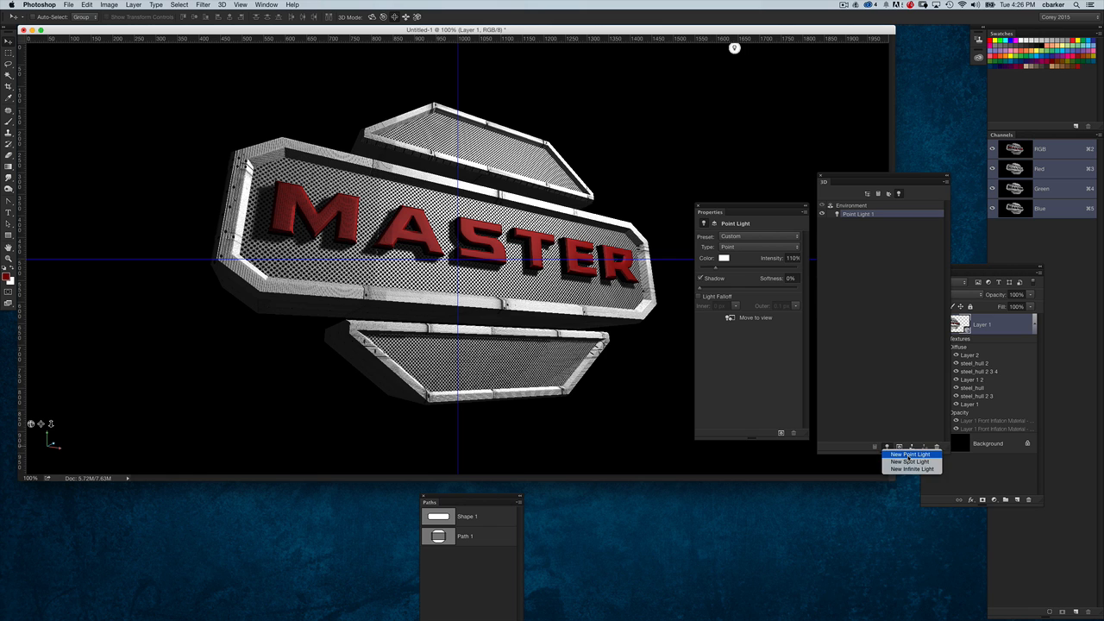
click(917, 460)
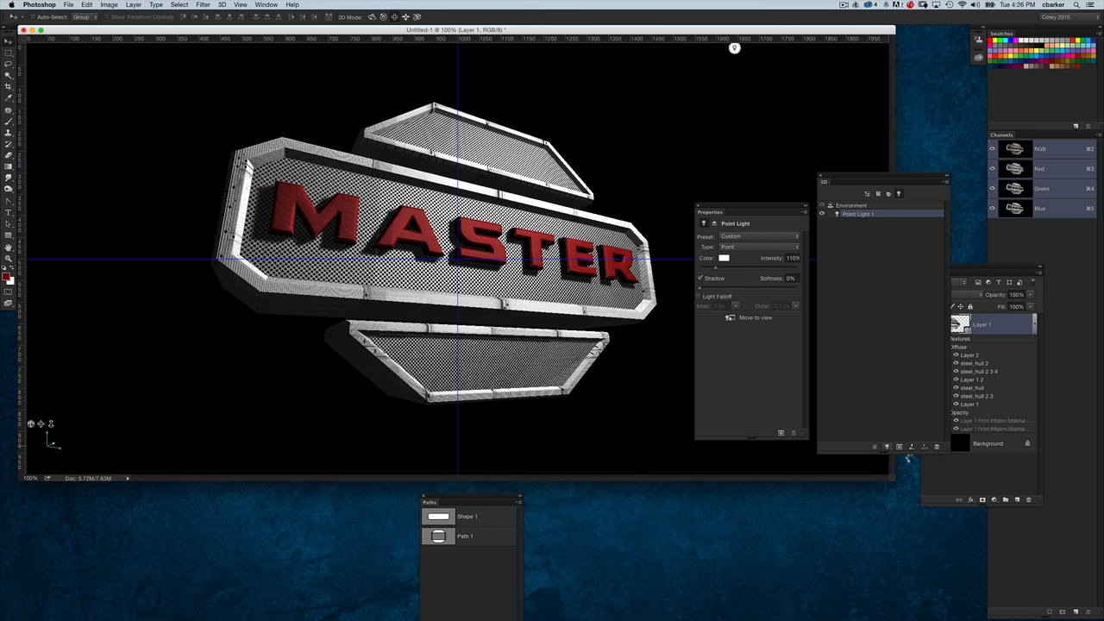
click(725, 258)
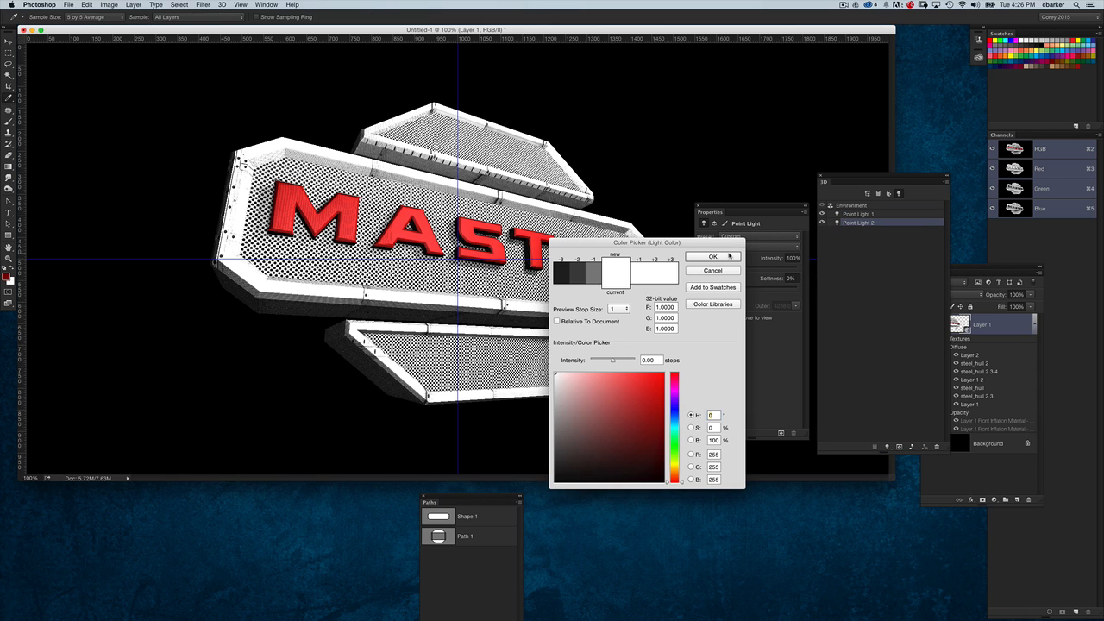
click(662, 414)
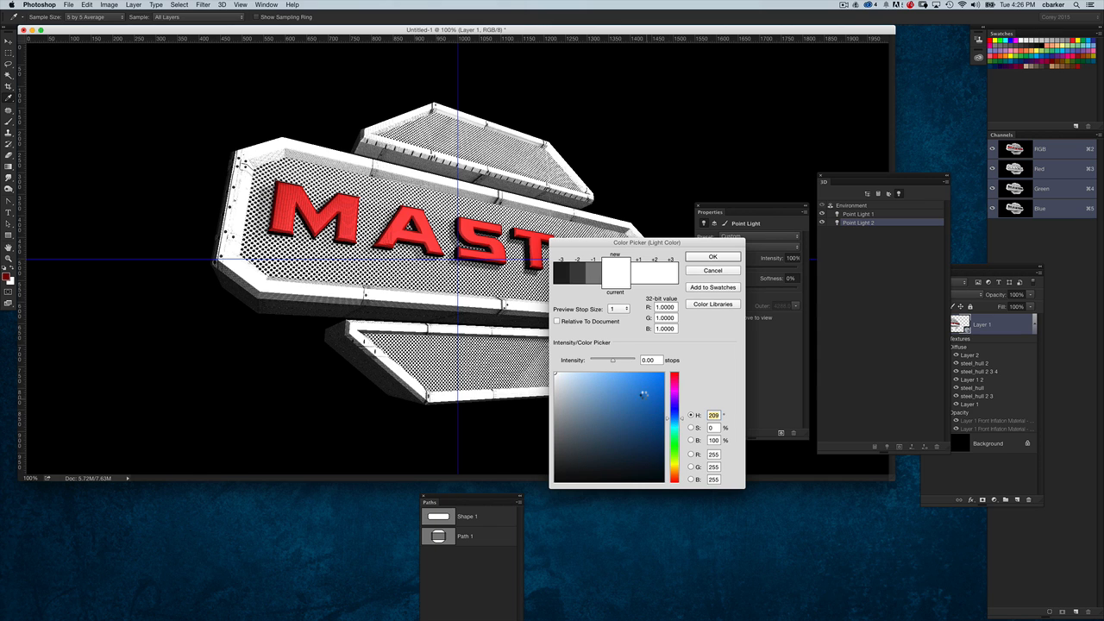
drag(642, 393, 649, 396)
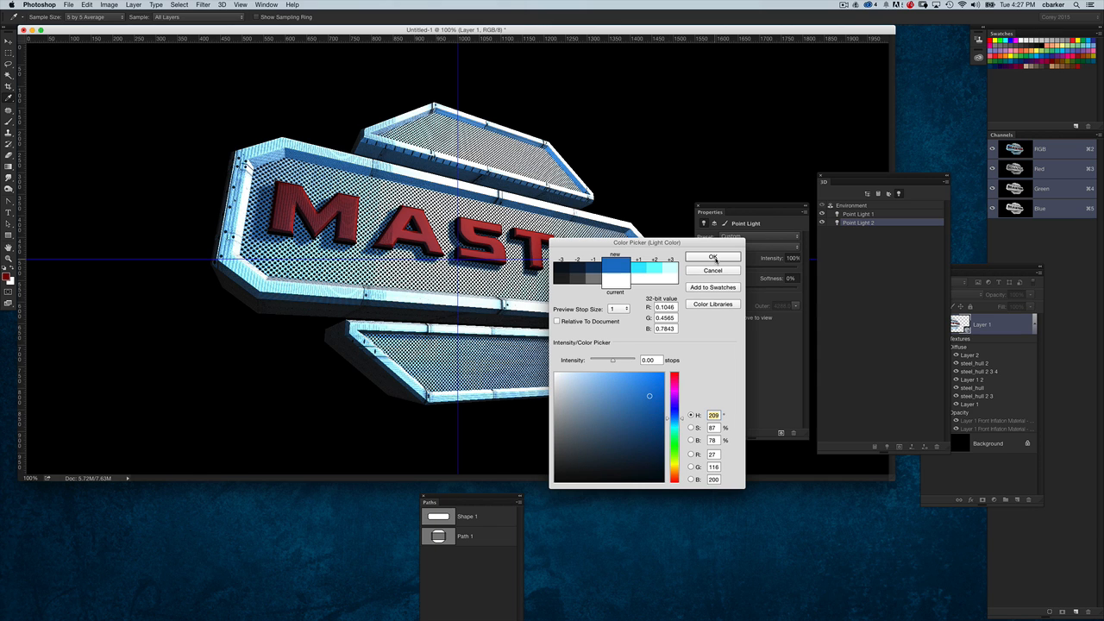
click(713, 258)
key(v)
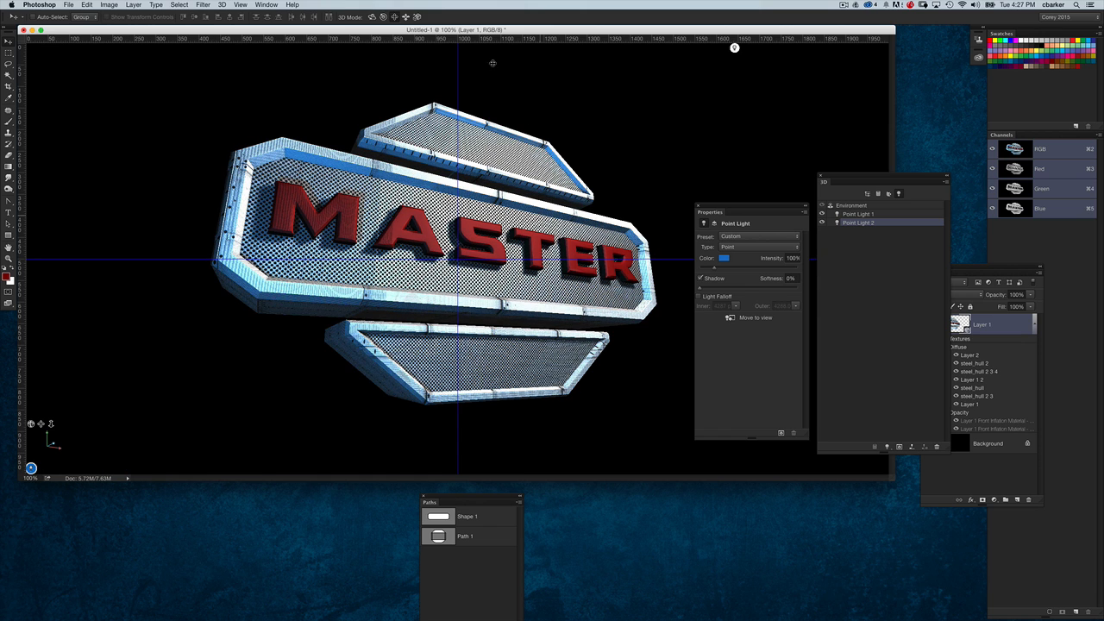
drag(627, 371, 488, 263)
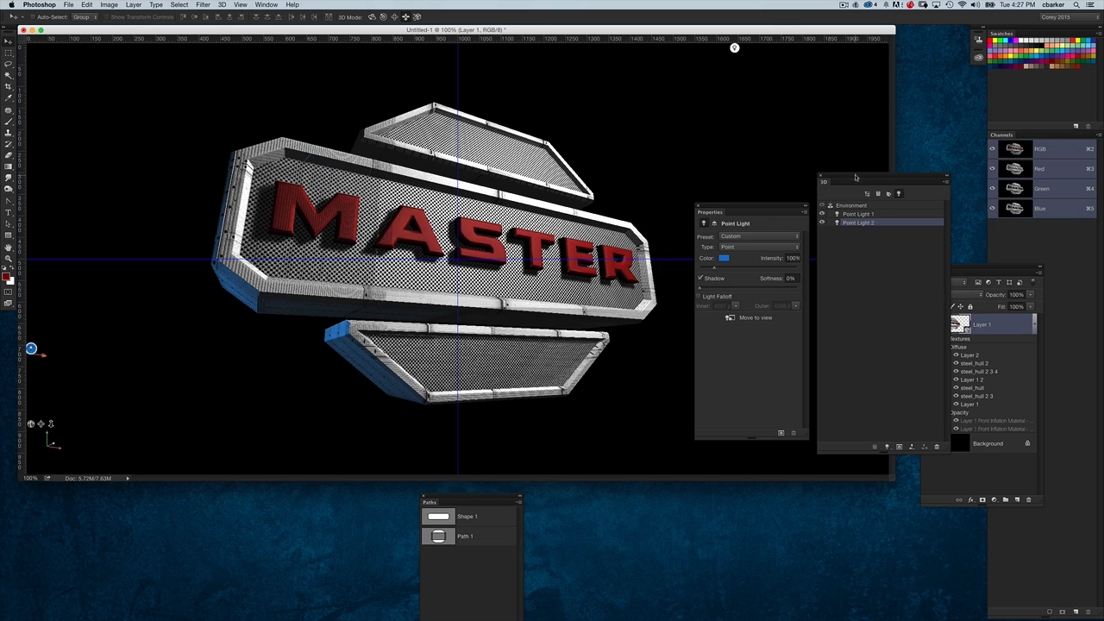
Step: Create a new 500 x 500 pixel texture for the environment's image-based light
drag(855, 178, 848, 171)
click(811, 201)
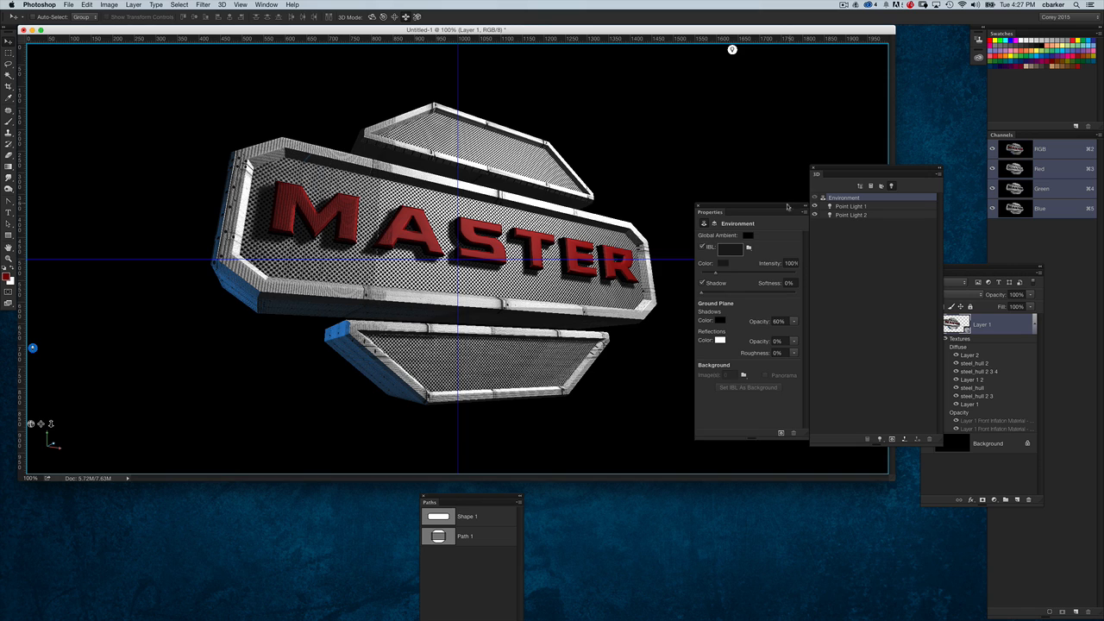
drag(786, 207, 771, 210)
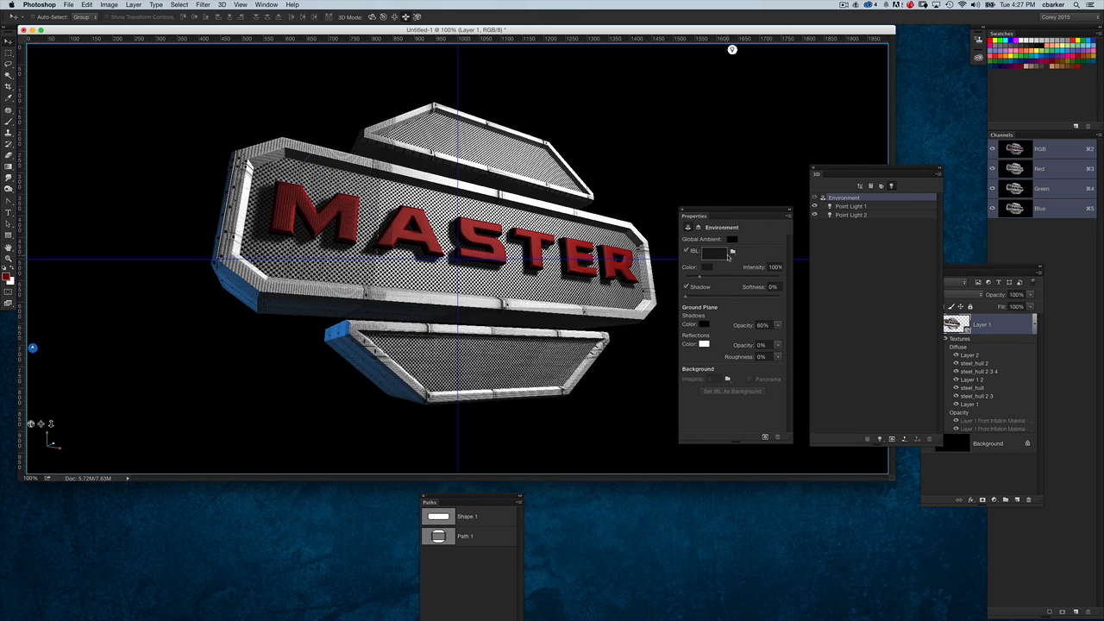
drag(836, 170, 850, 177)
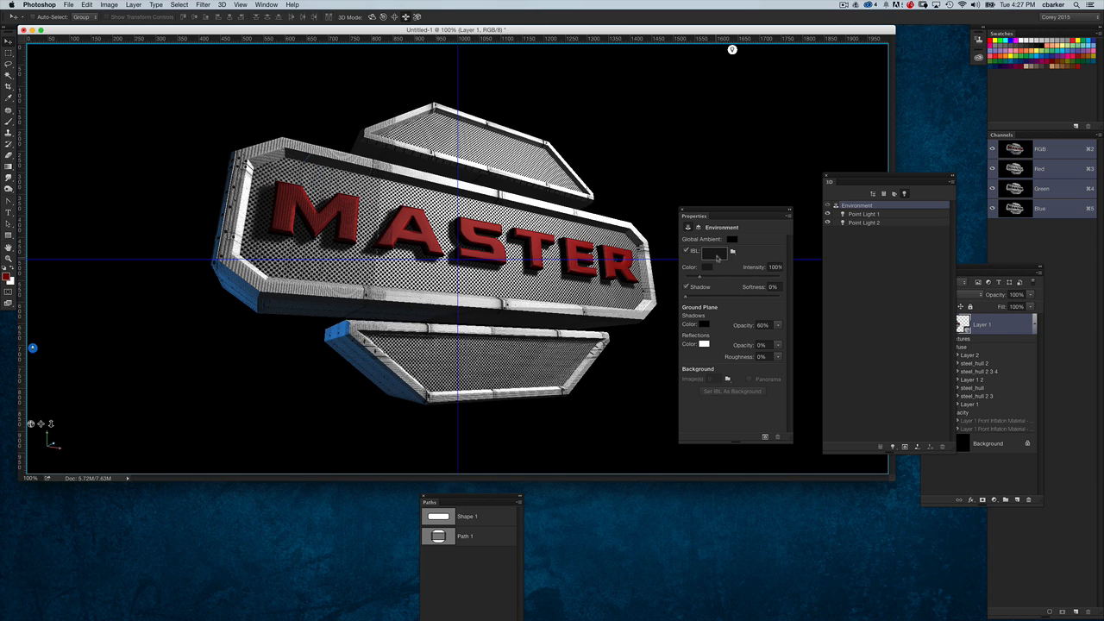
click(733, 250)
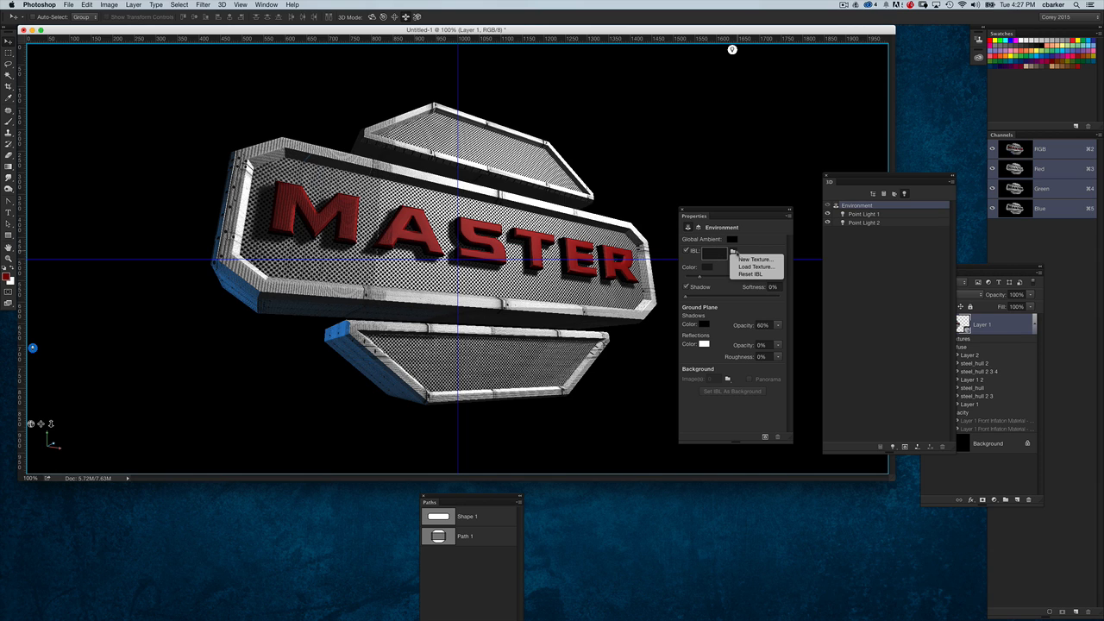
click(752, 259)
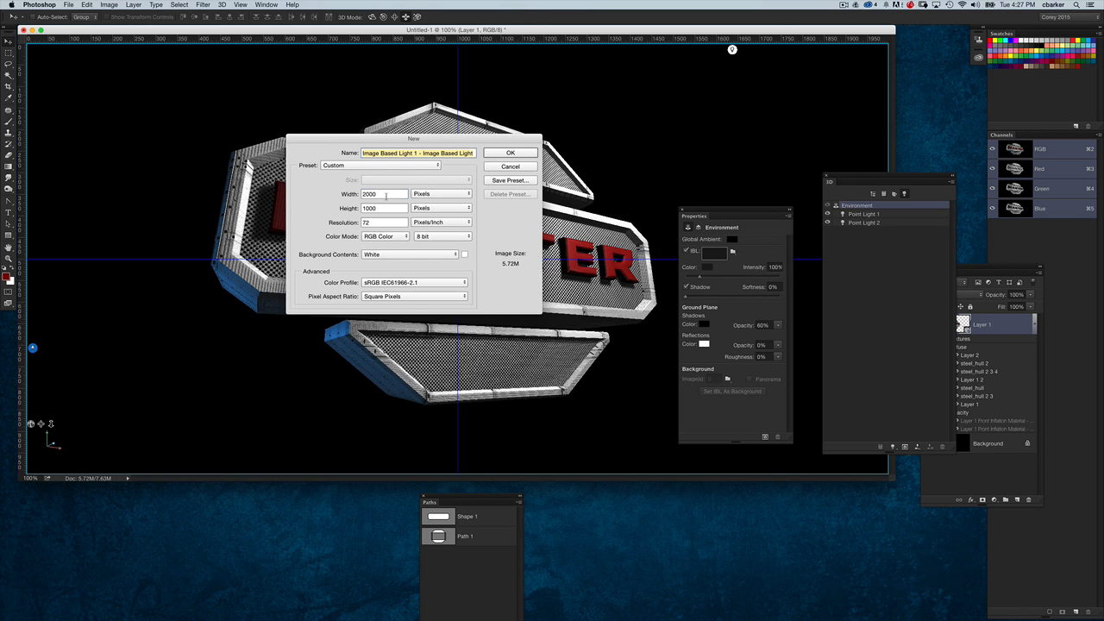
key(Tab)
text(500)
key(Tab)
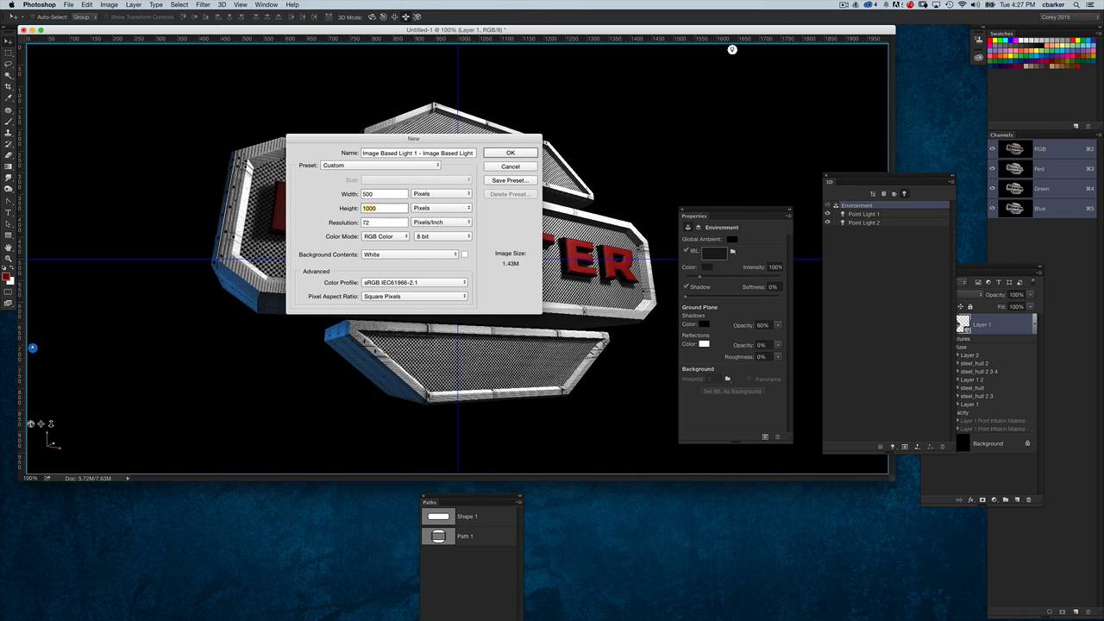
text(500)
key(Return)
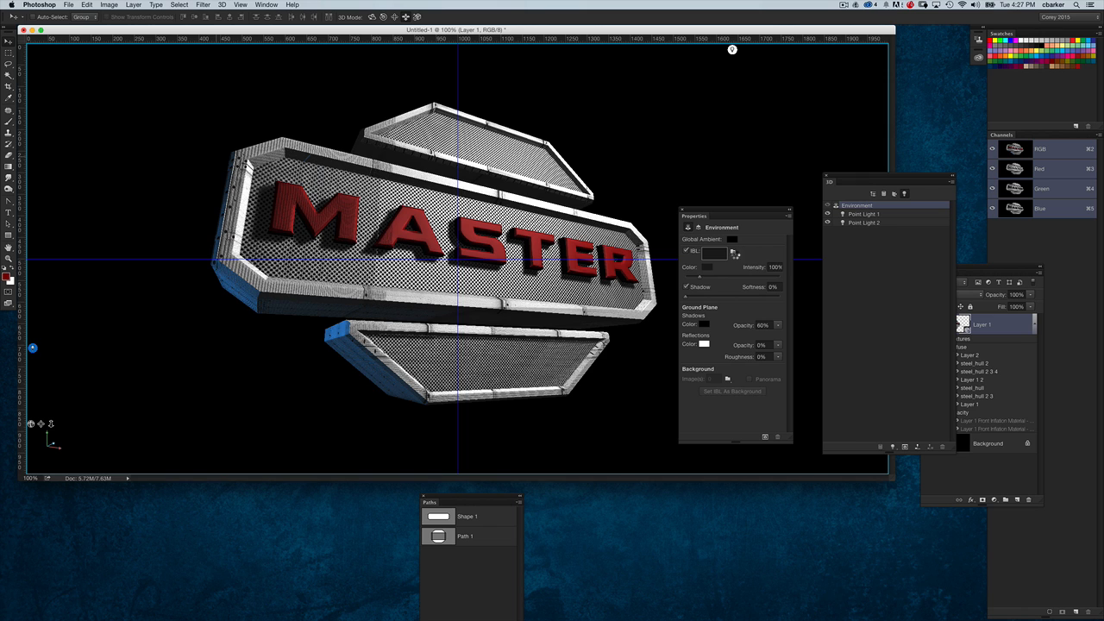
Step: Open the environment's image-based light texture for editing, make it solid black and enlarge its window
click(864, 214)
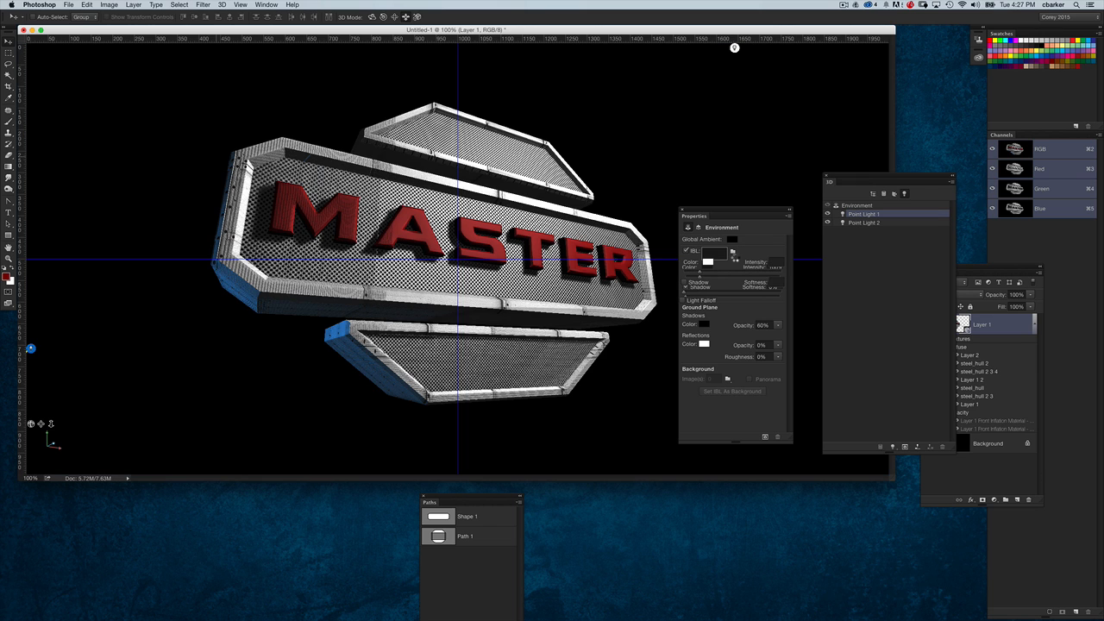
click(871, 207)
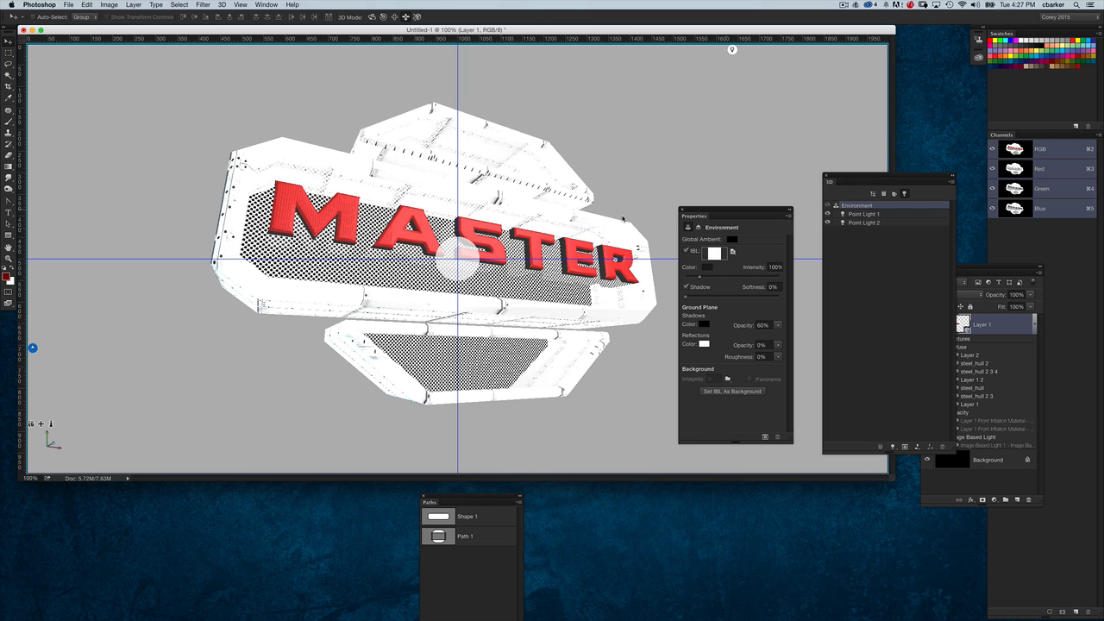
click(732, 251)
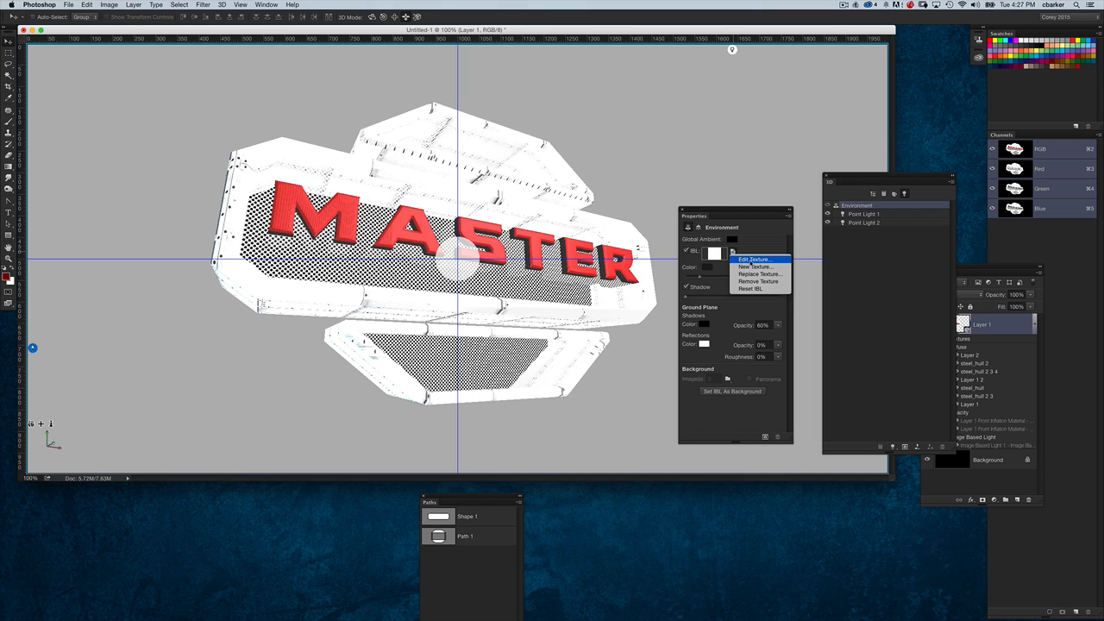
click(751, 261)
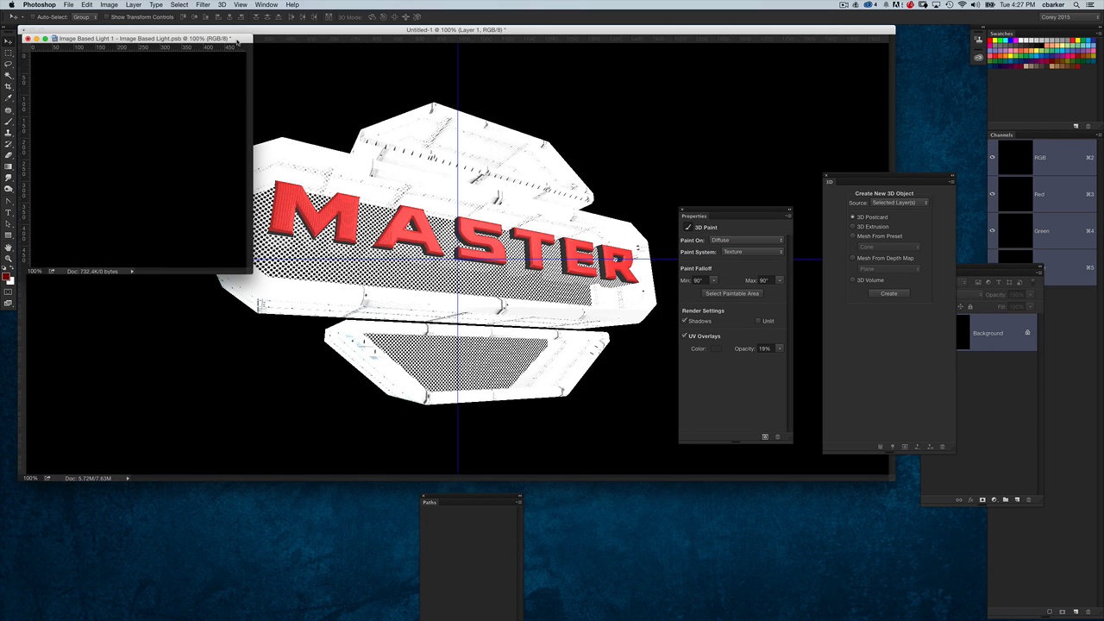
drag(238, 39, 367, 104)
drag(382, 337, 519, 442)
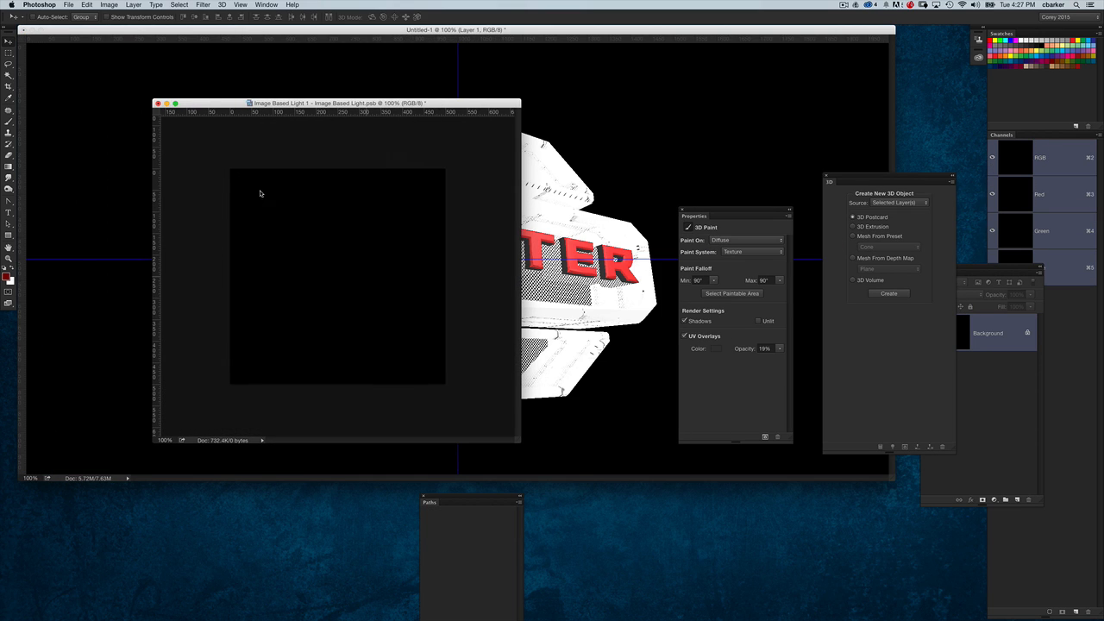
Step: Lasso the lower-right part of the black texture with a wavy edge running between the upper-right and lower-left corners
click(8, 63)
click(45, 66)
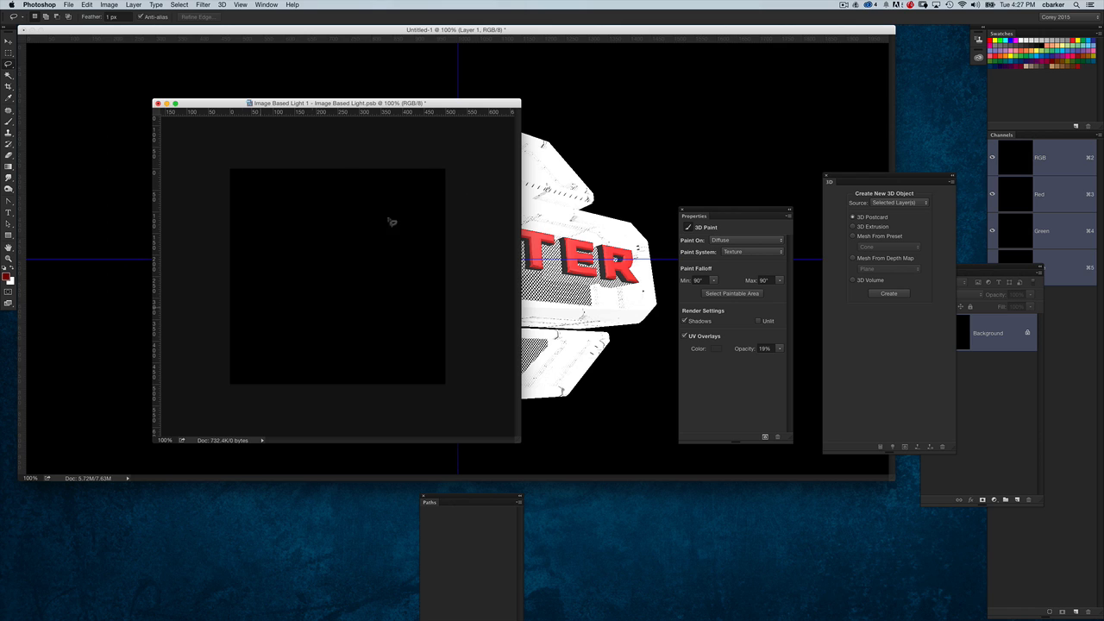
drag(445, 168, 327, 331)
drag(266, 469, 552, 373)
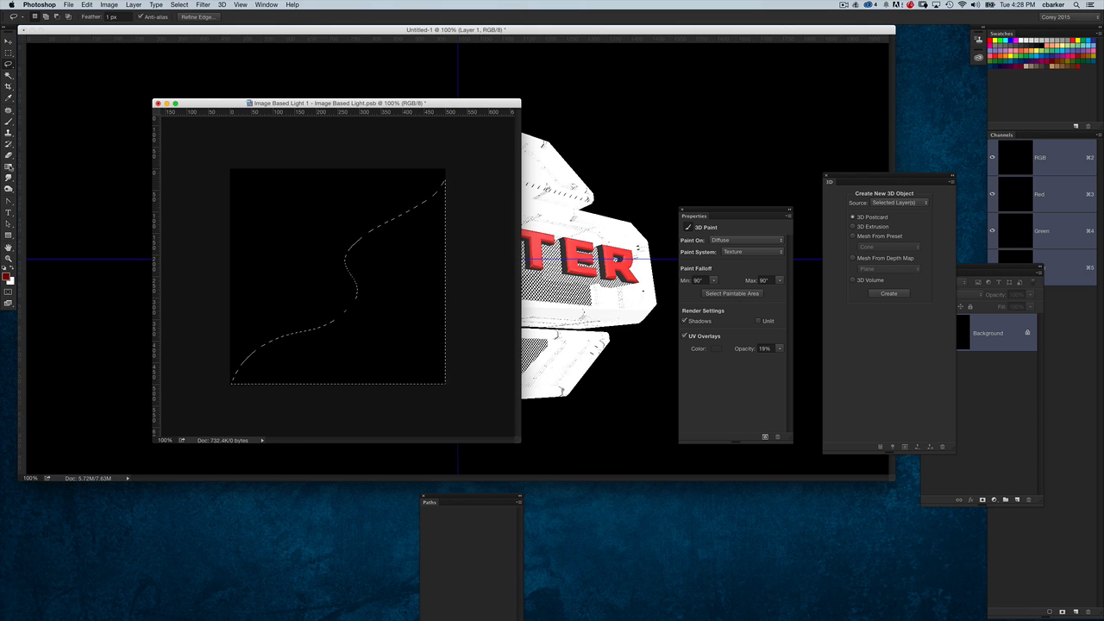
Step: Fill the selection with a white-to-transparent gradient from the upper-left to the lower-right corner, then deselect, close and save the texture
click(9, 166)
click(12, 268)
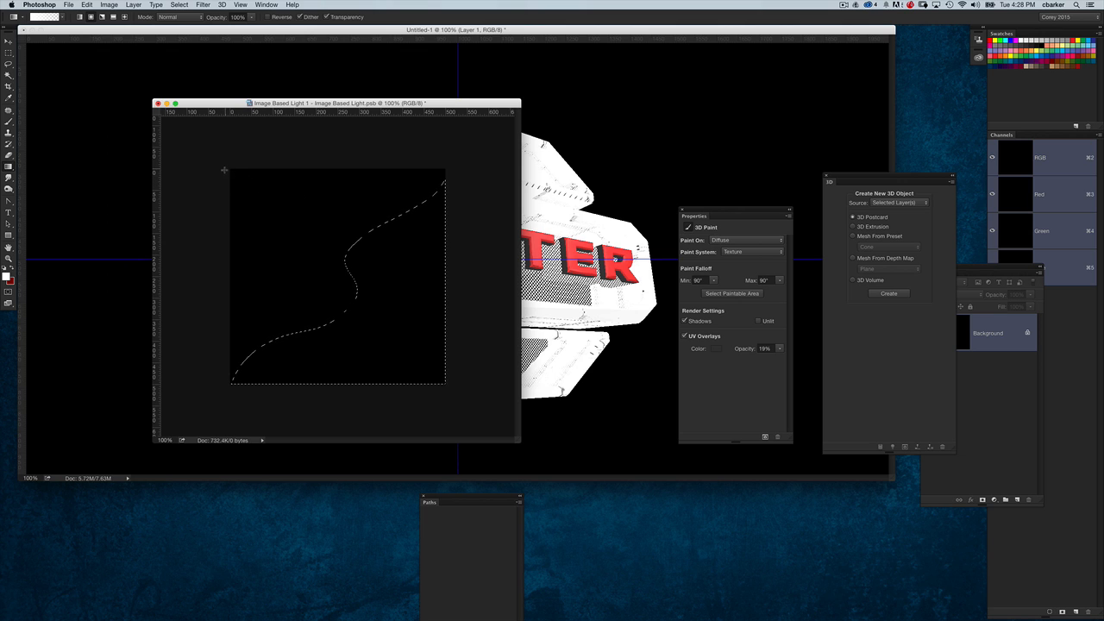
drag(228, 168, 440, 381)
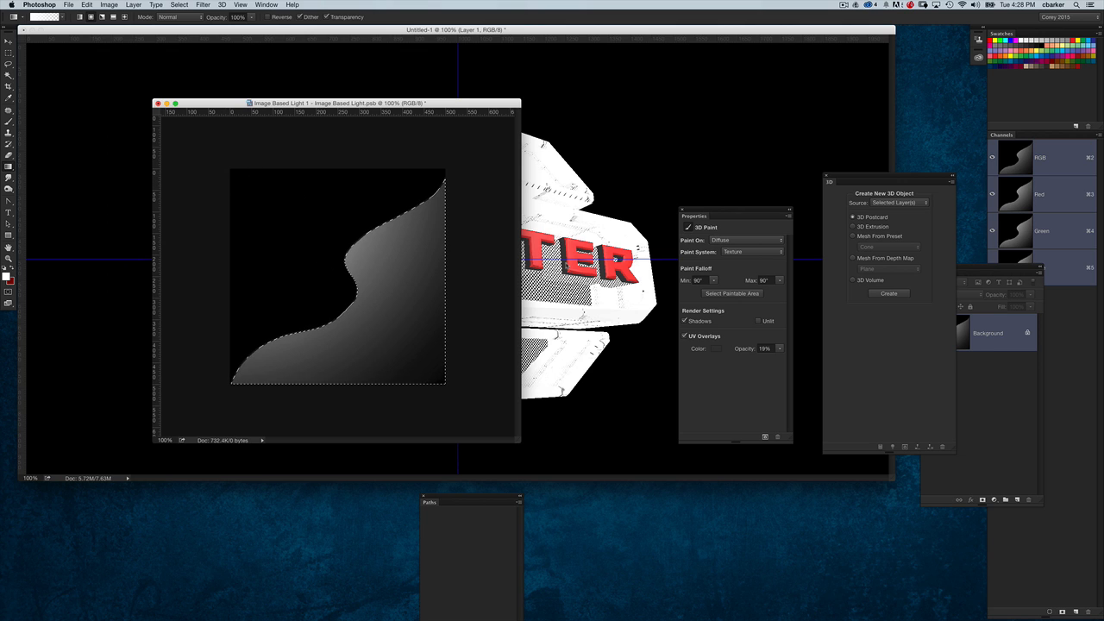
key(super+d)
key(super+w)
click(625, 200)
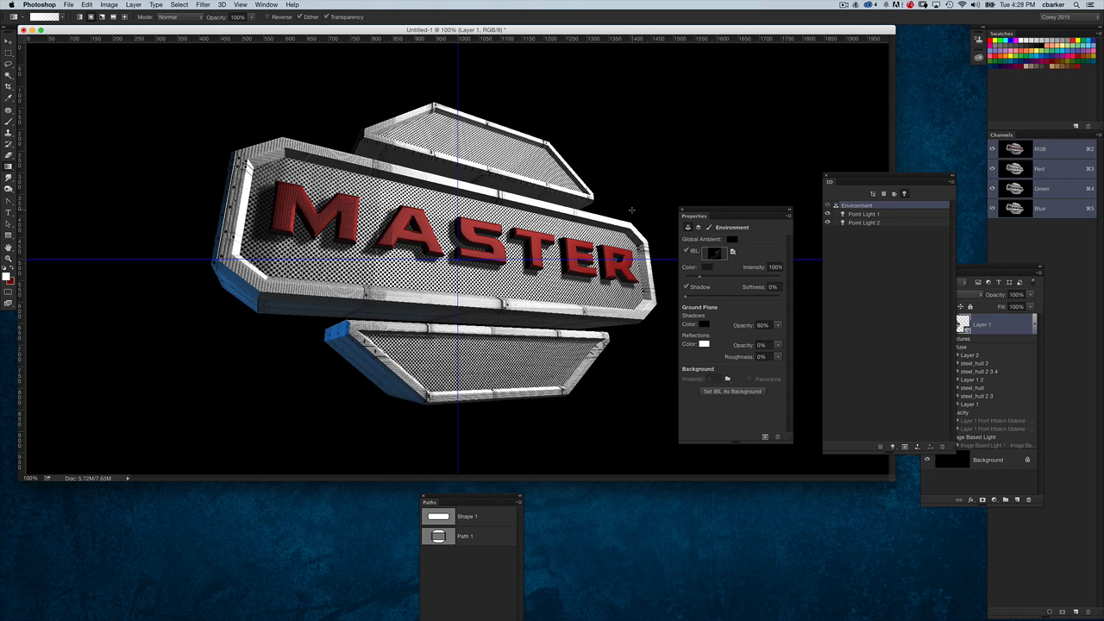
Step: Rotate the image-based light so the texture's gray gradient area spreads behind the whole sign
click(9, 41)
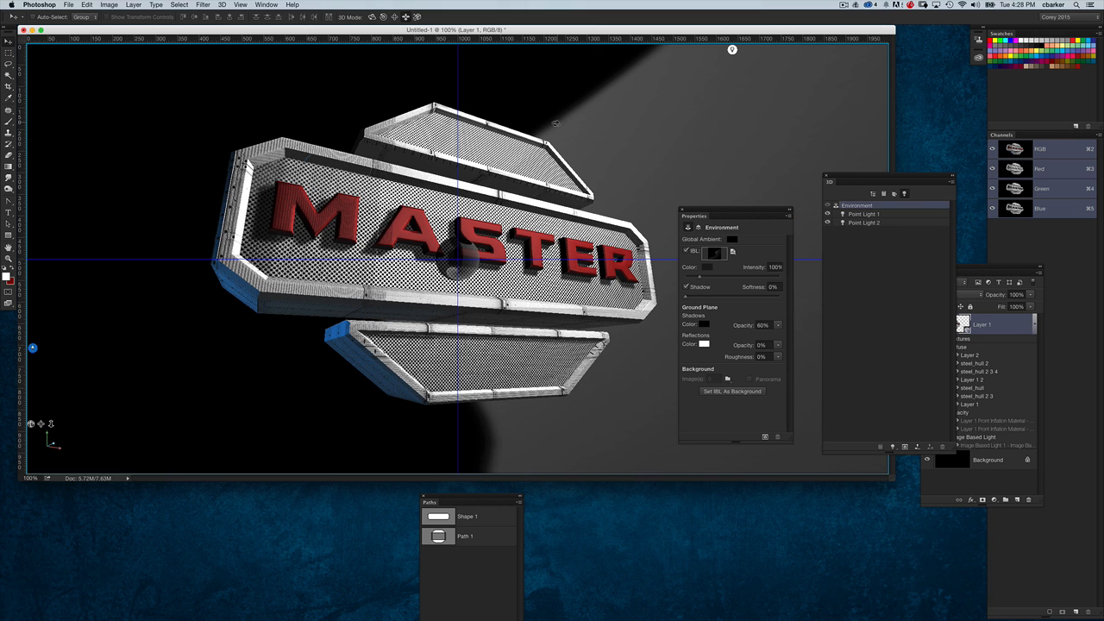
drag(583, 138, 538, 122)
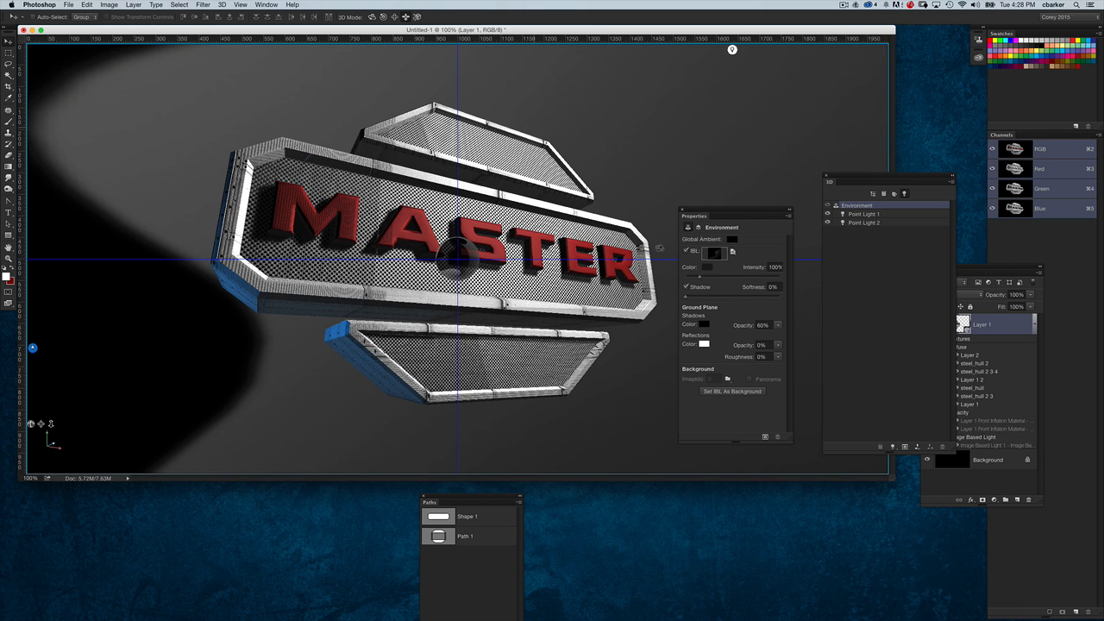
Step: Set the MASTER Front Inflation Material's shine to 50% and its reflection to 50%
click(534, 244)
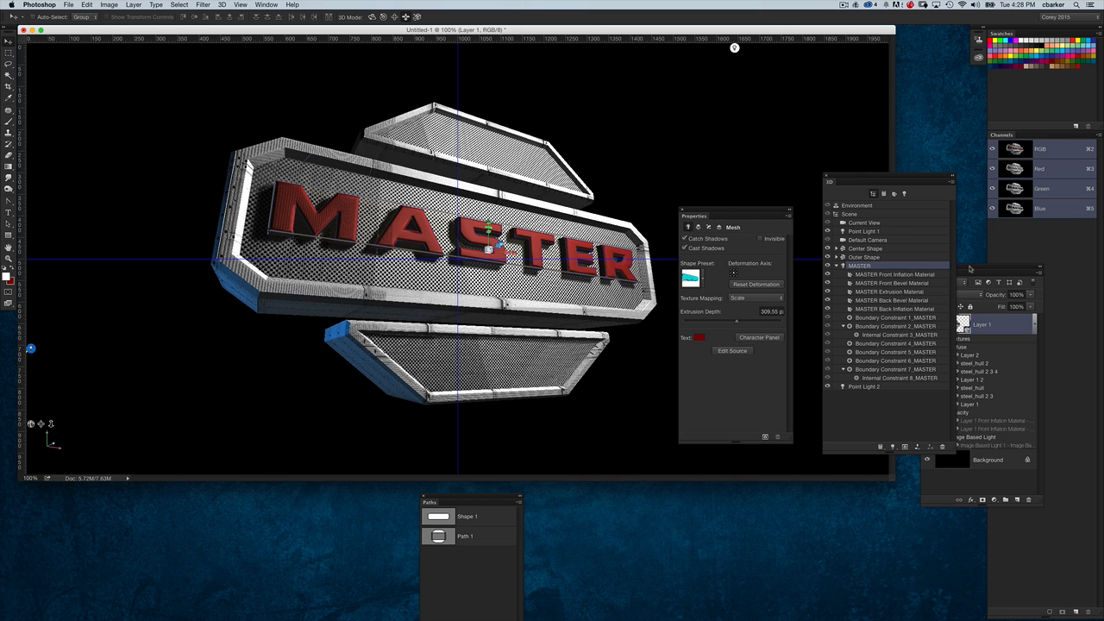
drag(962, 264, 990, 269)
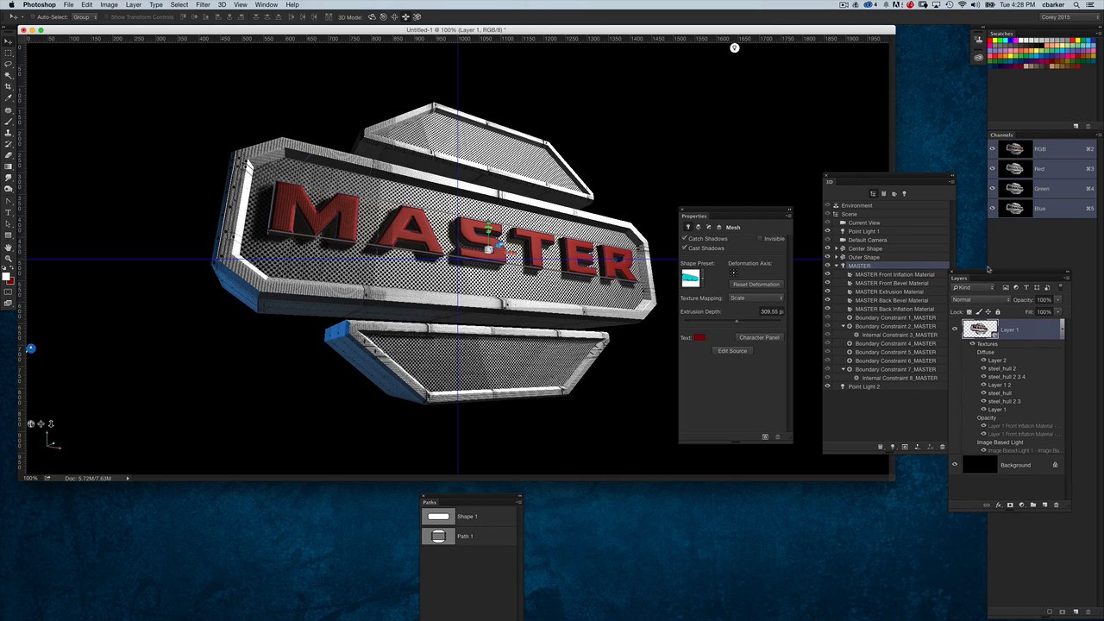
click(879, 274)
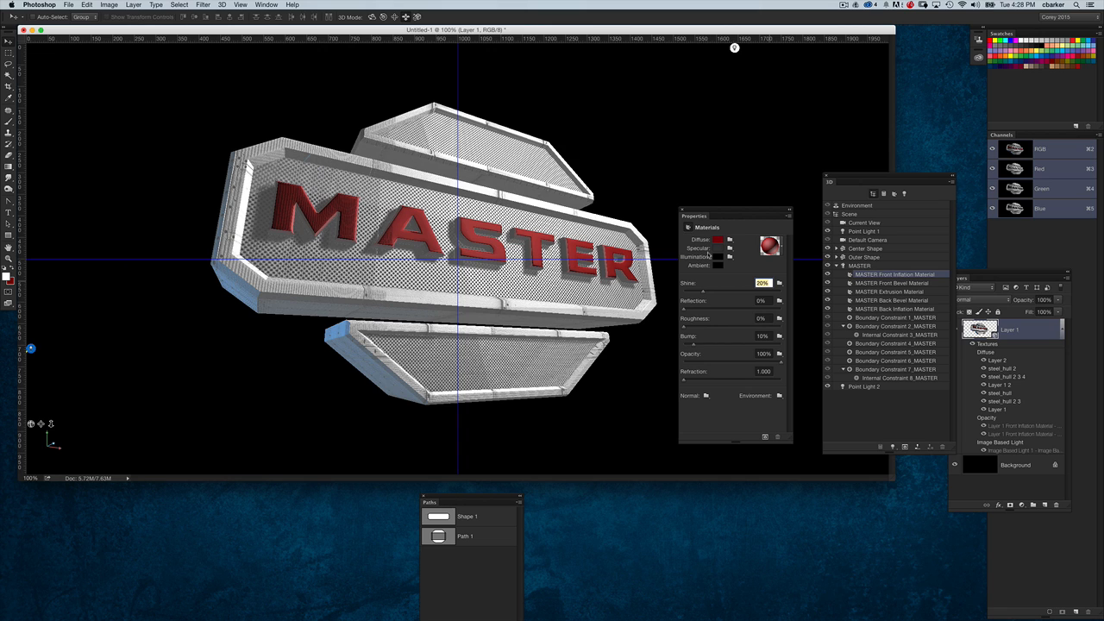
text(50)
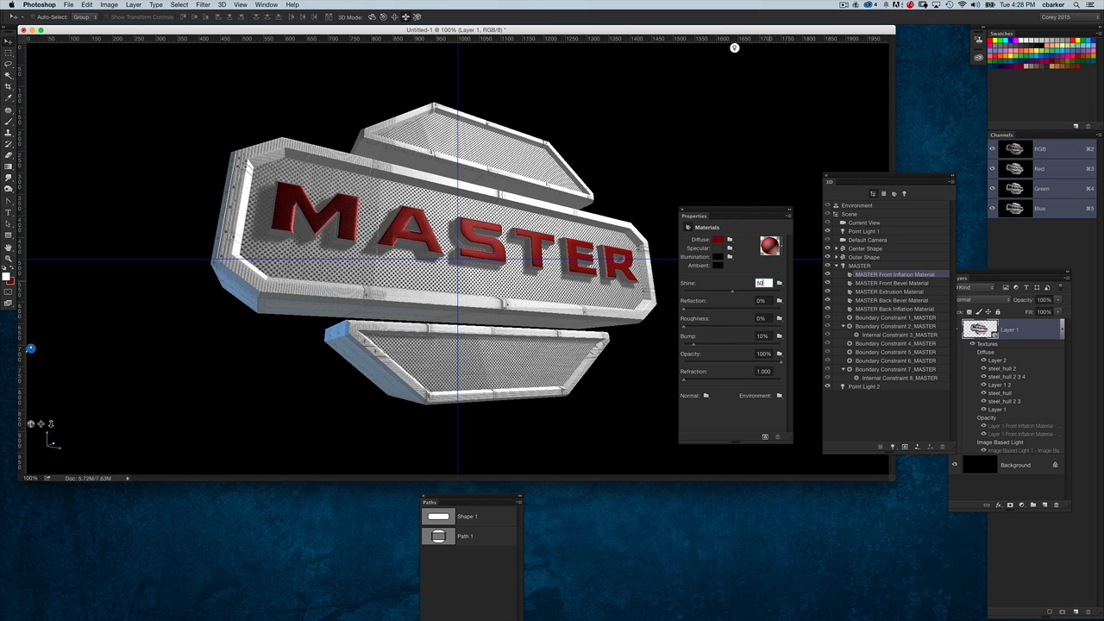
key(Tab)
text(50)
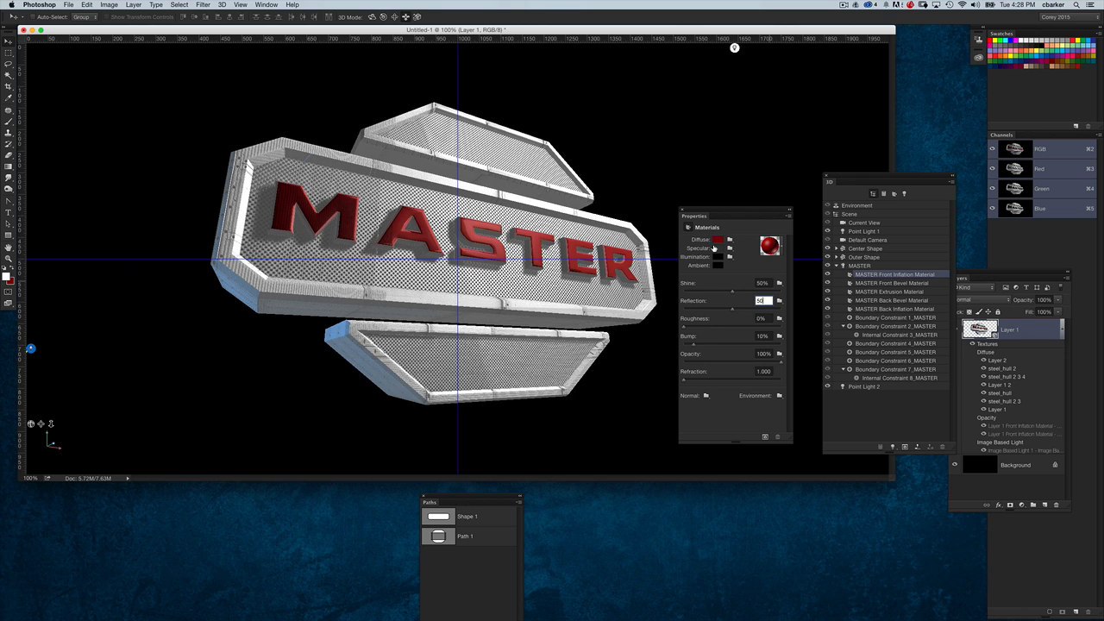
Step: Set the specular color of the MASTER Front Inflation Material to mid gray (RGB 115, 114, 114)
click(717, 247)
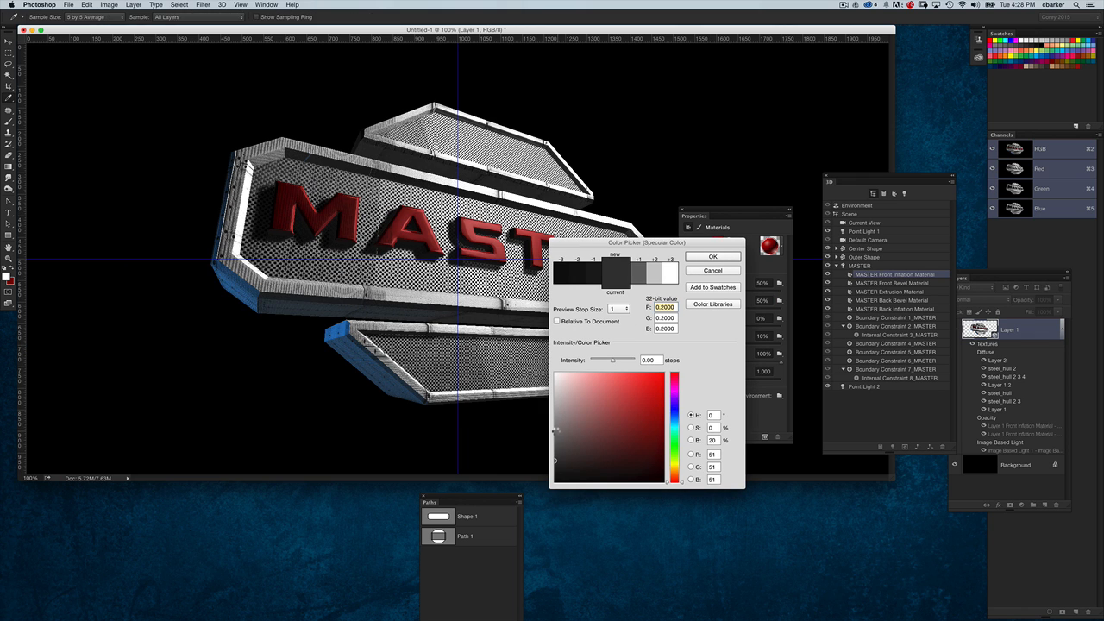
click(555, 431)
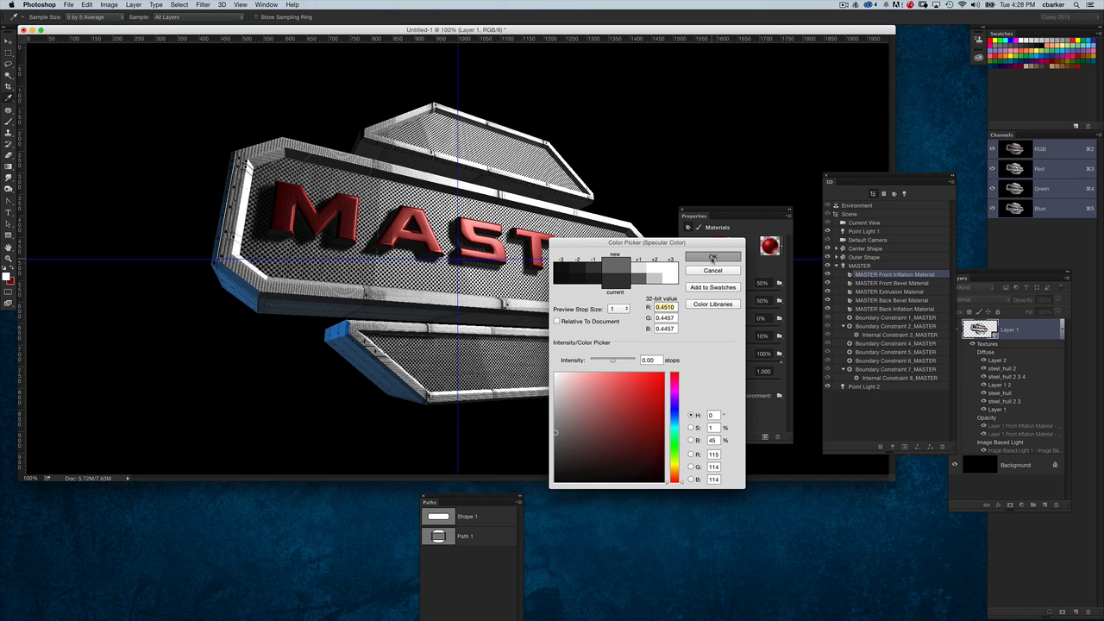
click(712, 256)
key(v)
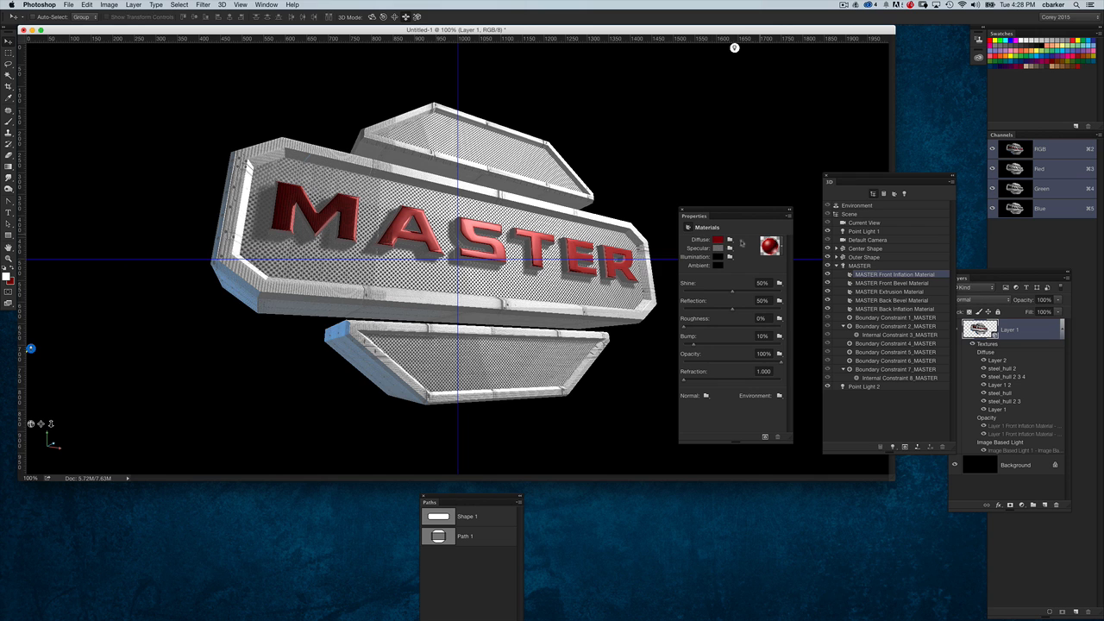
Step: Set the specular color of the Center Shape's Layer 1 Front Inflation Material to dark gray (RGB 35, 35, 35)
click(531, 216)
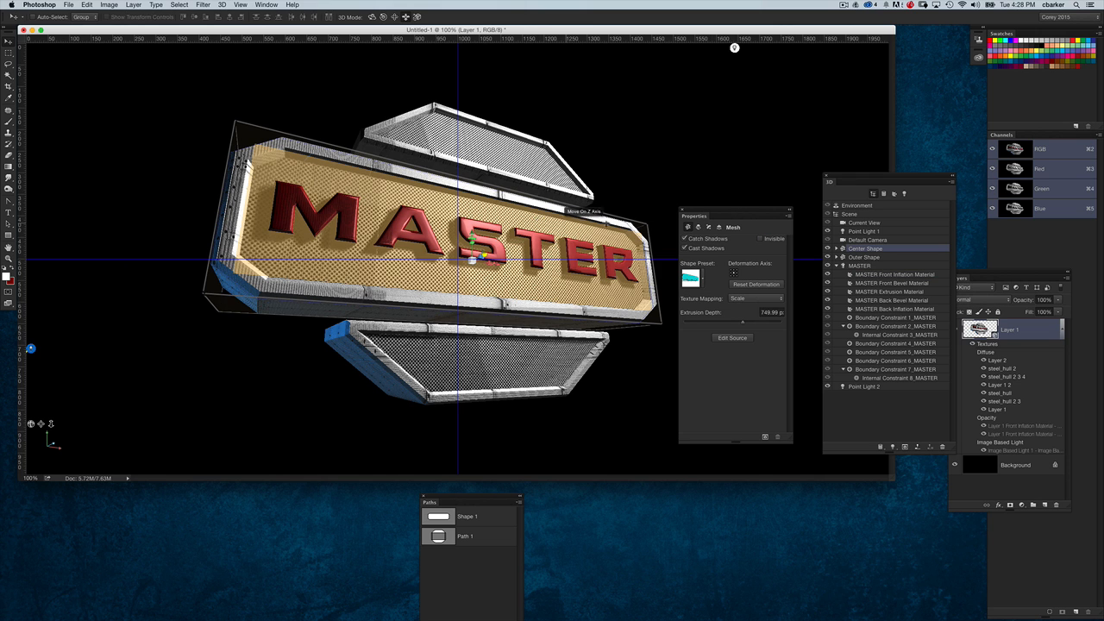
click(838, 249)
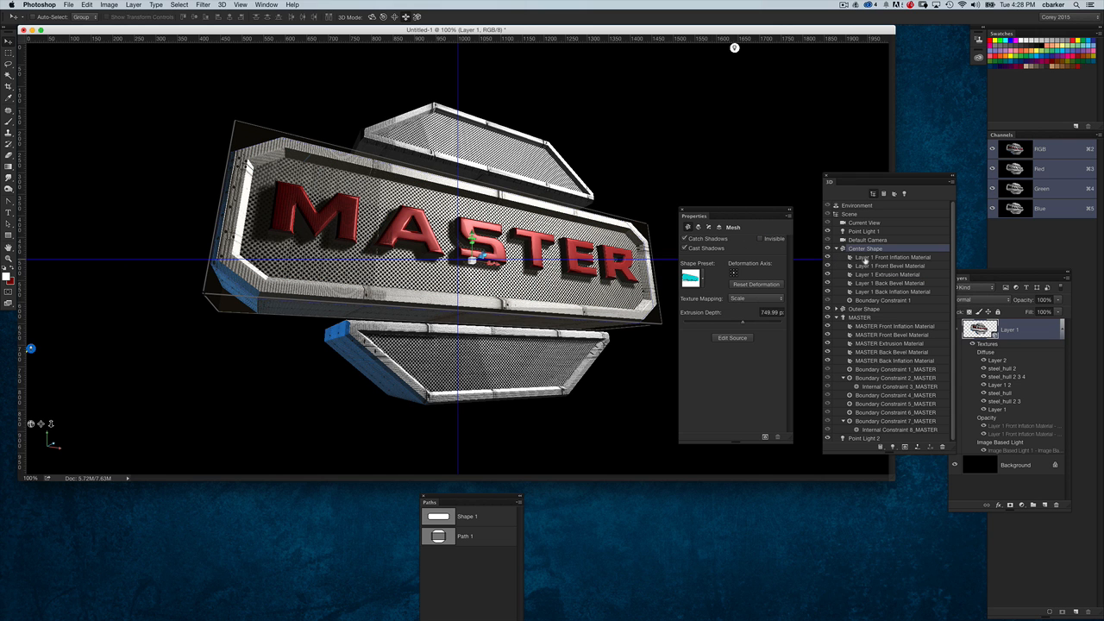
click(868, 259)
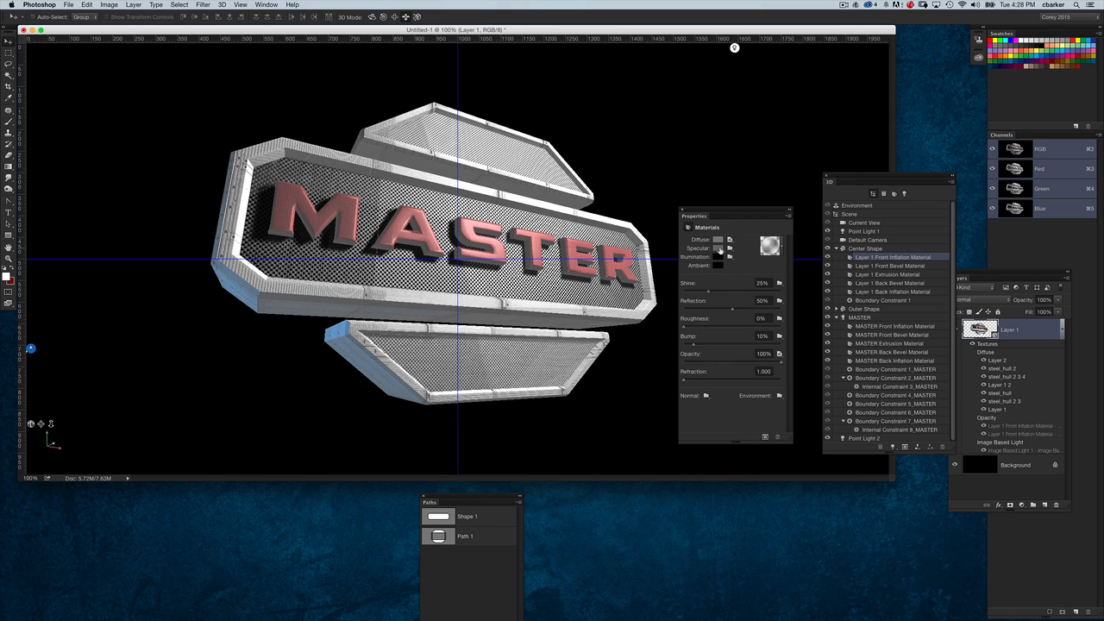
click(721, 259)
drag(561, 450, 555, 467)
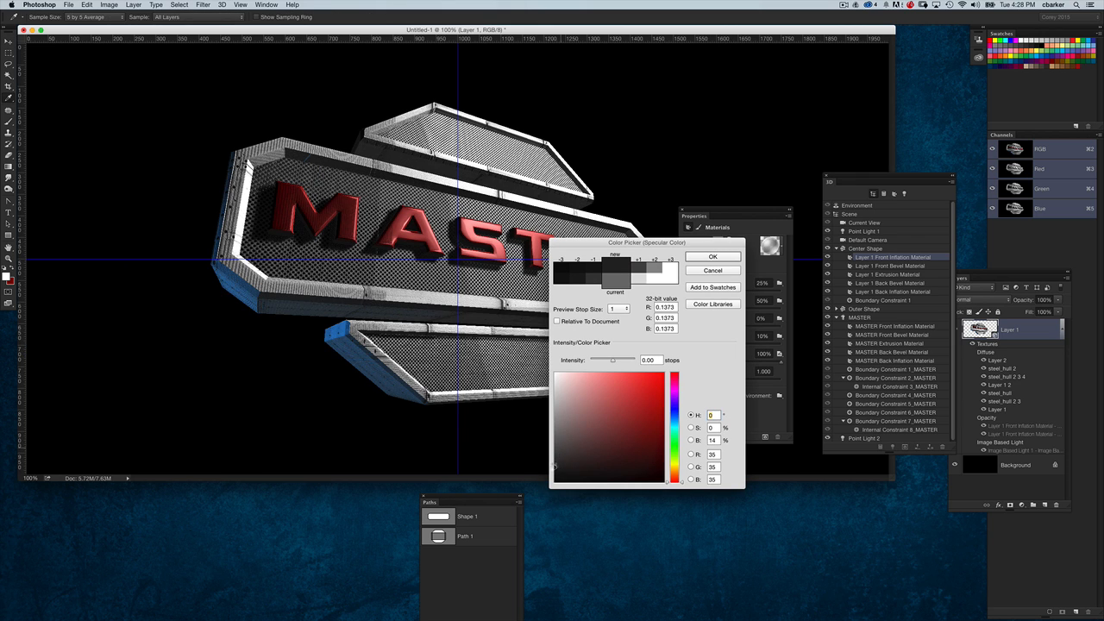
click(700, 257)
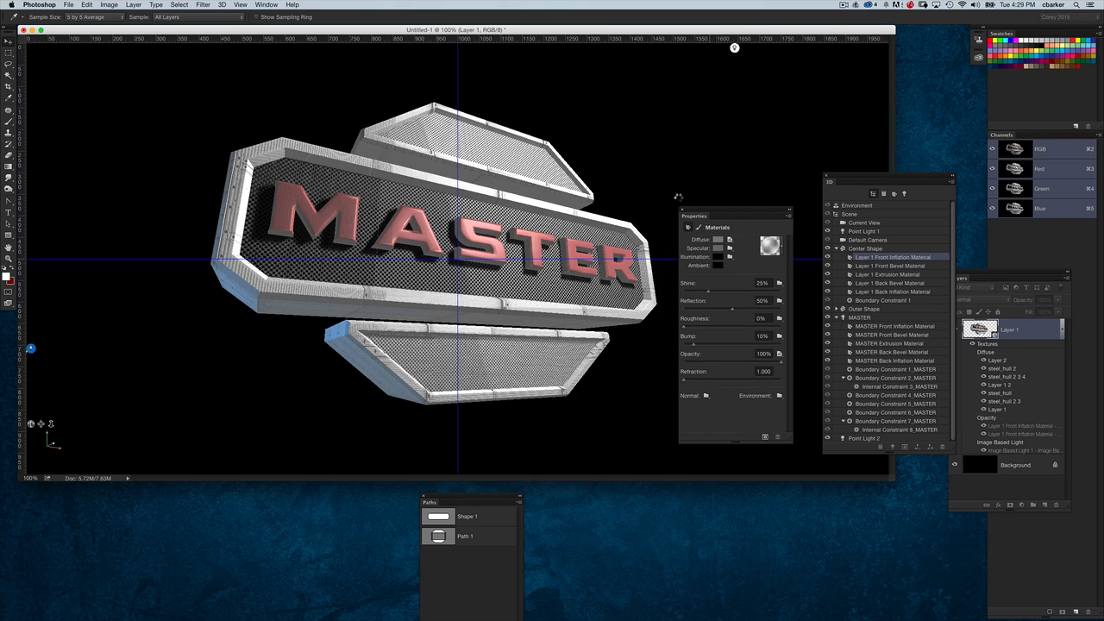
Step: Rotate the environment's image-based light so its dark gray area covers the whole background behind the sign
key(v)
click(853, 207)
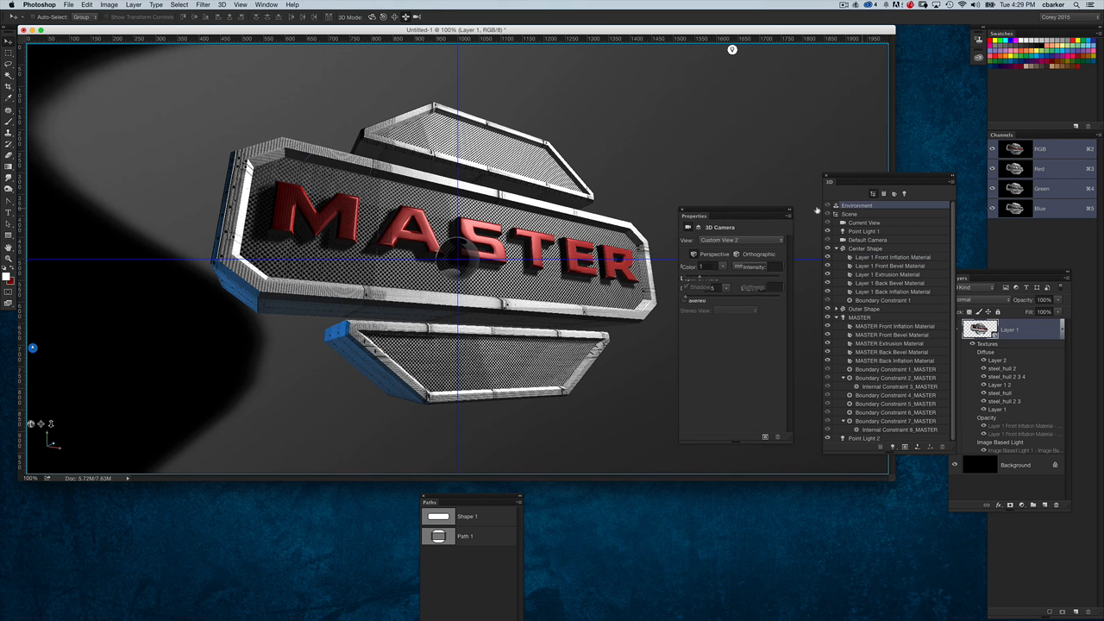
drag(766, 213, 831, 295)
drag(713, 190, 672, 177)
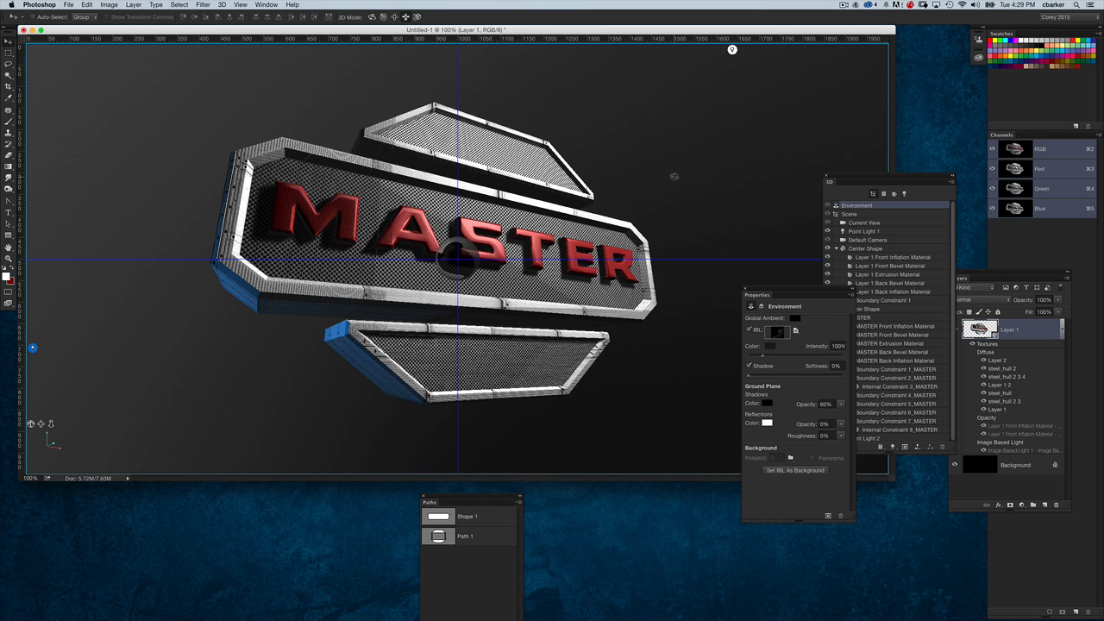
click(682, 179)
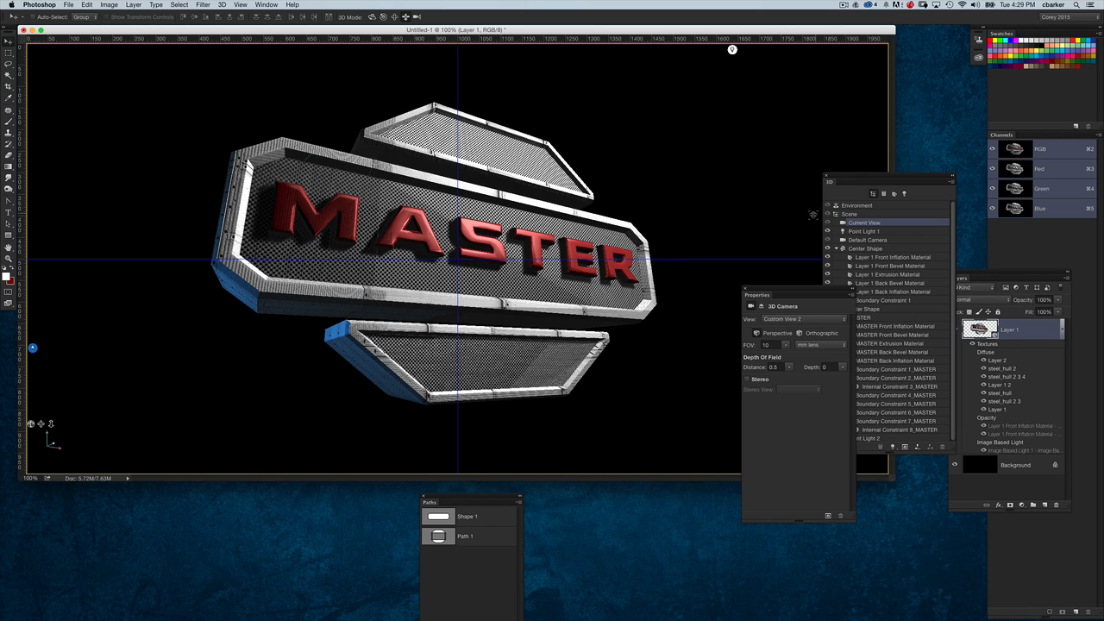
click(604, 219)
click(880, 267)
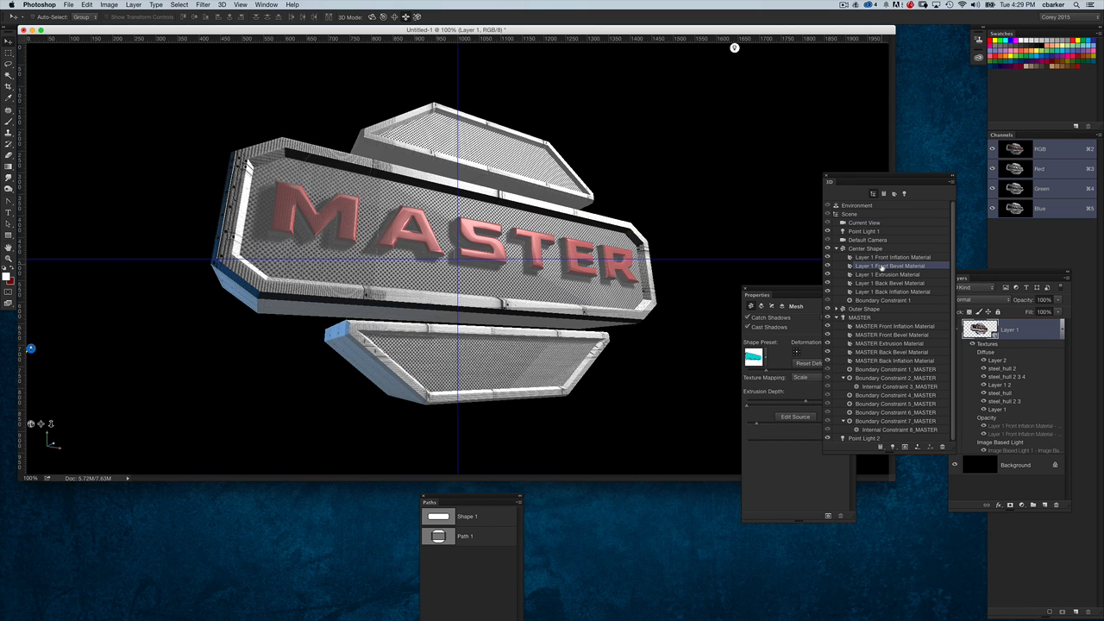
drag(811, 293, 739, 227)
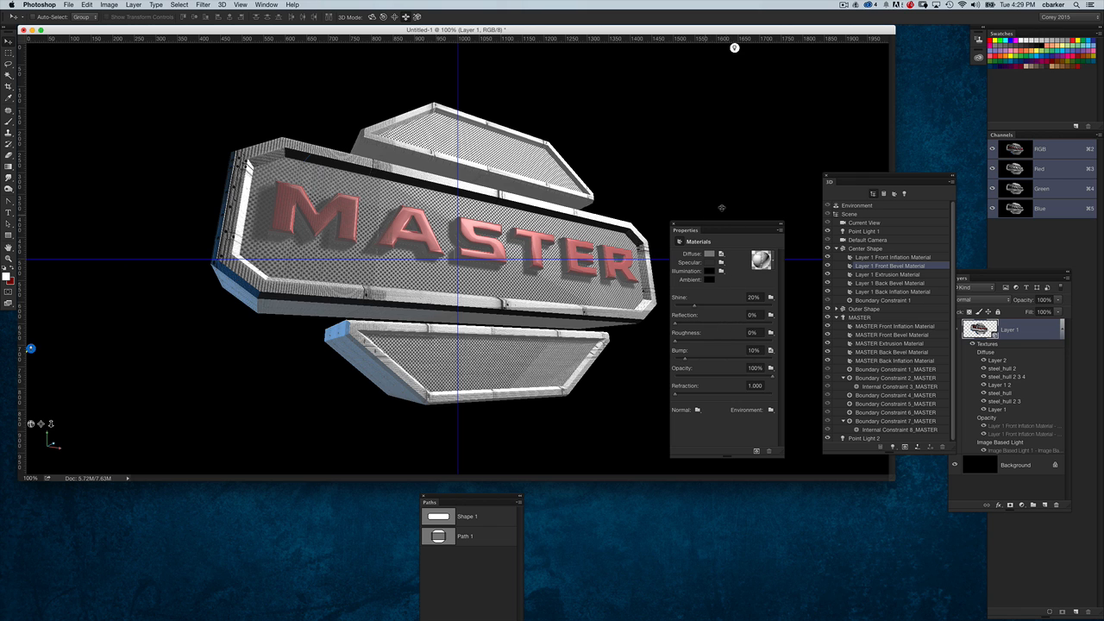
click(729, 192)
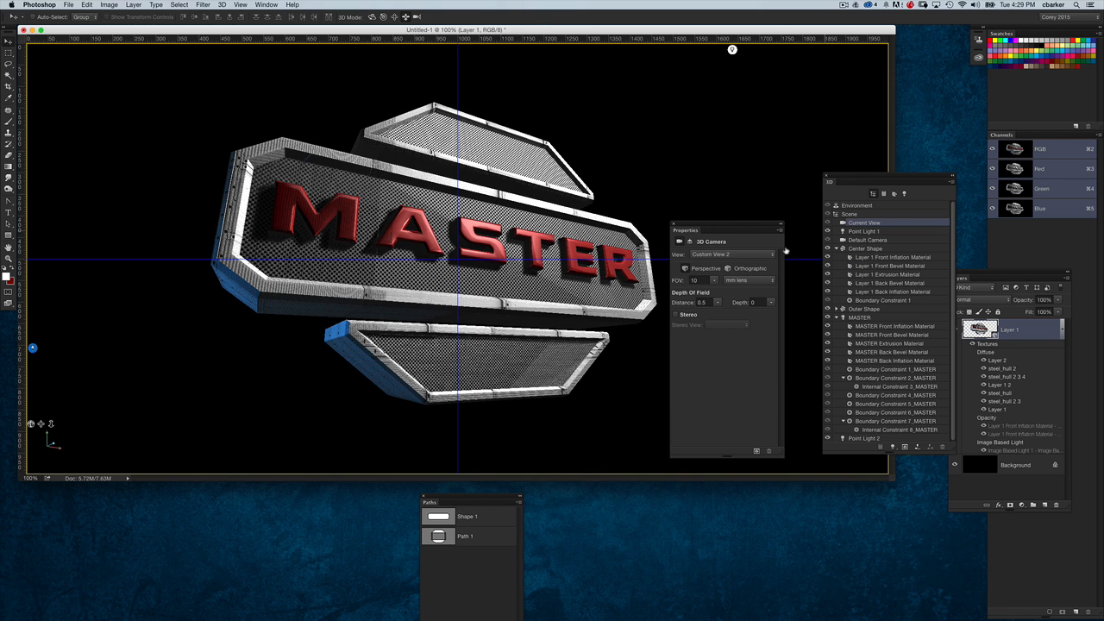
Step: Set the intensity of Point Light 1 to 100%
click(904, 193)
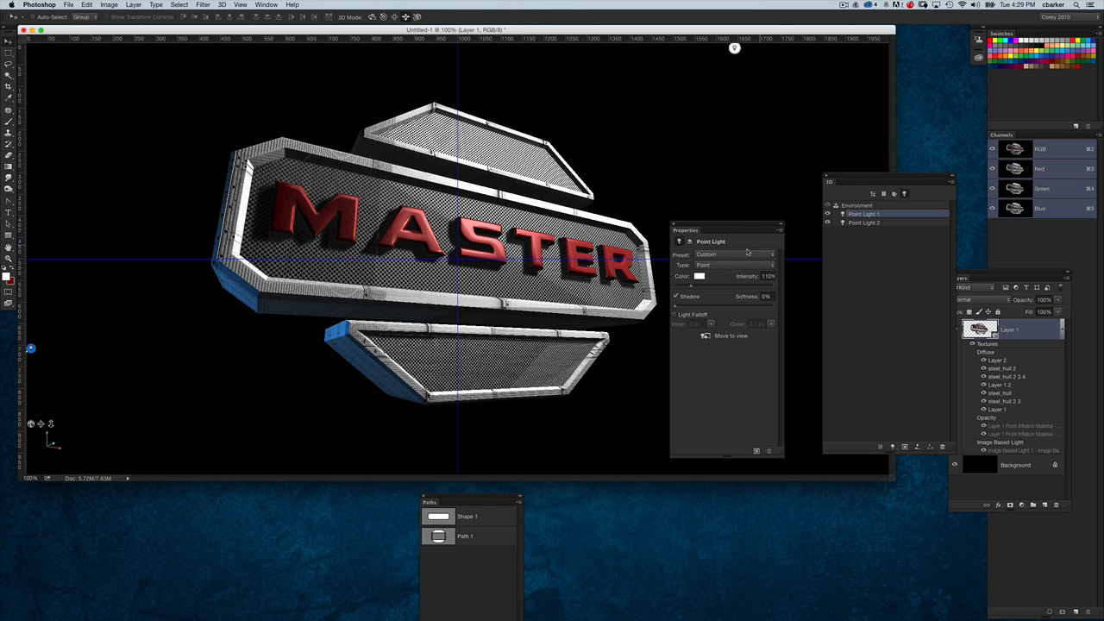
click(774, 277)
text(100)
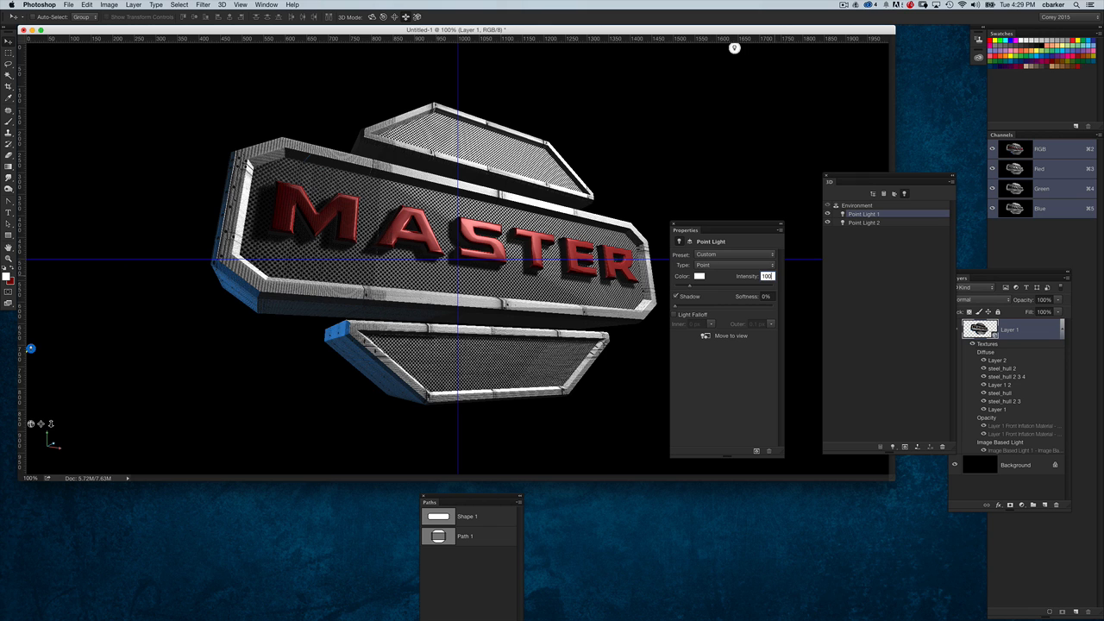
key(Return)
Step: Orbit the camera around the sign to examine its lighting and materials from both sides, ending near the original angled view
drag(758, 224, 840, 302)
click(873, 193)
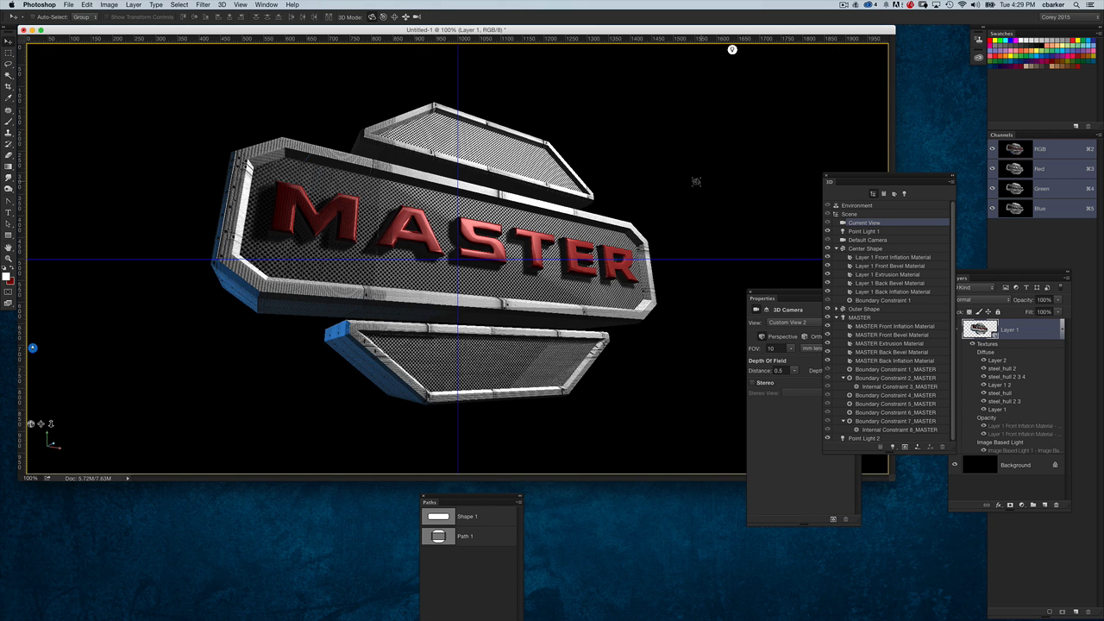
drag(696, 182, 595, 188)
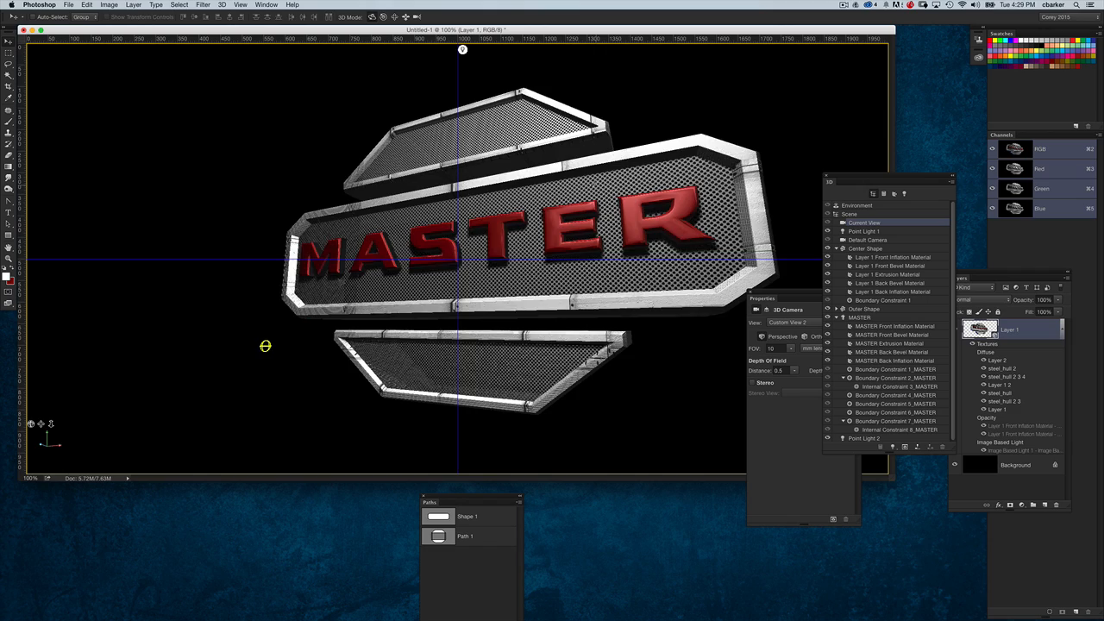
drag(265, 346, 375, 323)
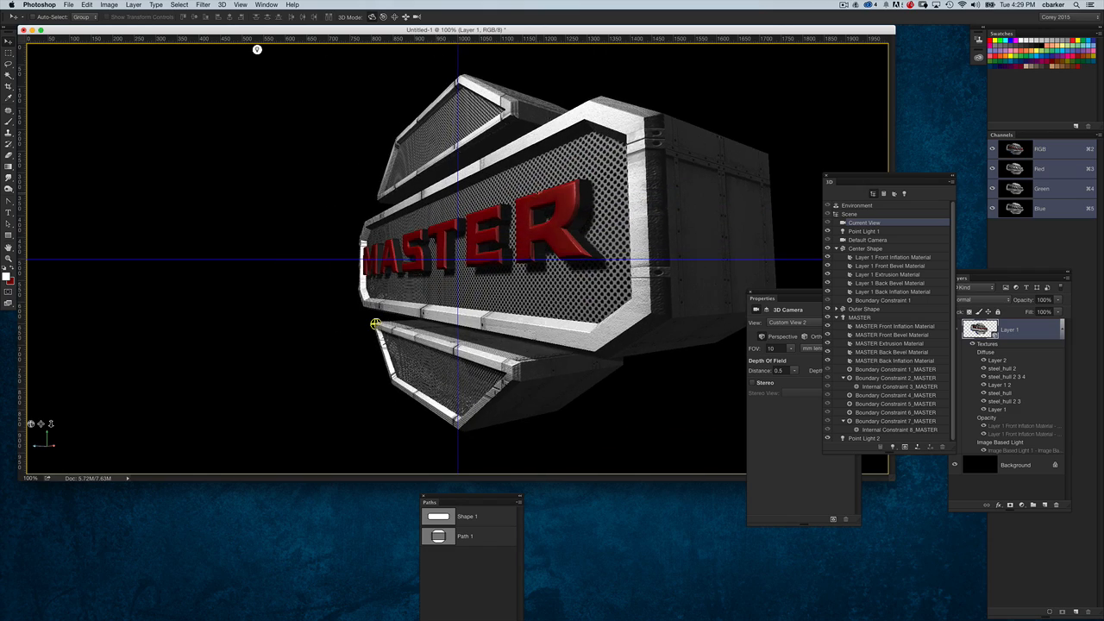
drag(630, 191, 691, 181)
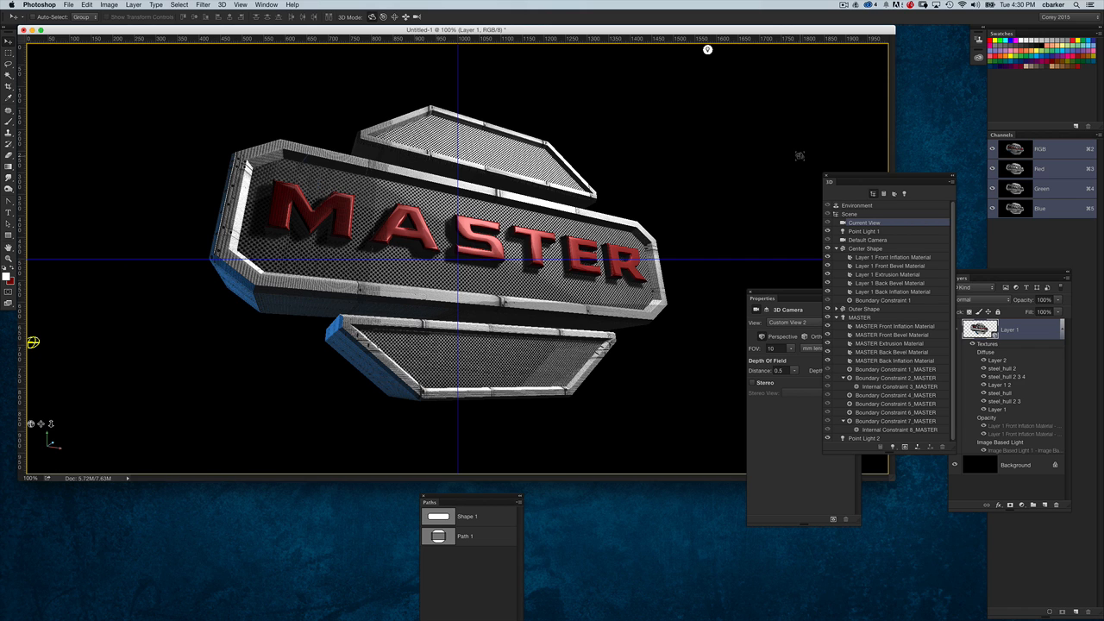
Step: Select the Outer Shape mesh, collapse the MASTER entry in the scene list and move the panels clear of the sign
drag(863, 177, 919, 190)
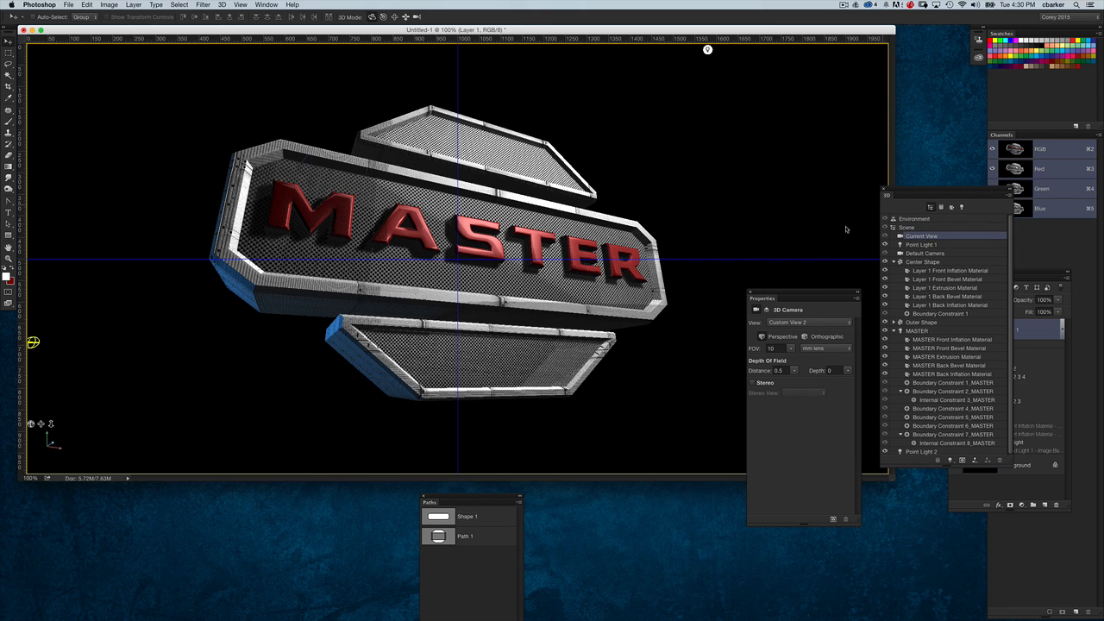
drag(830, 294, 787, 287)
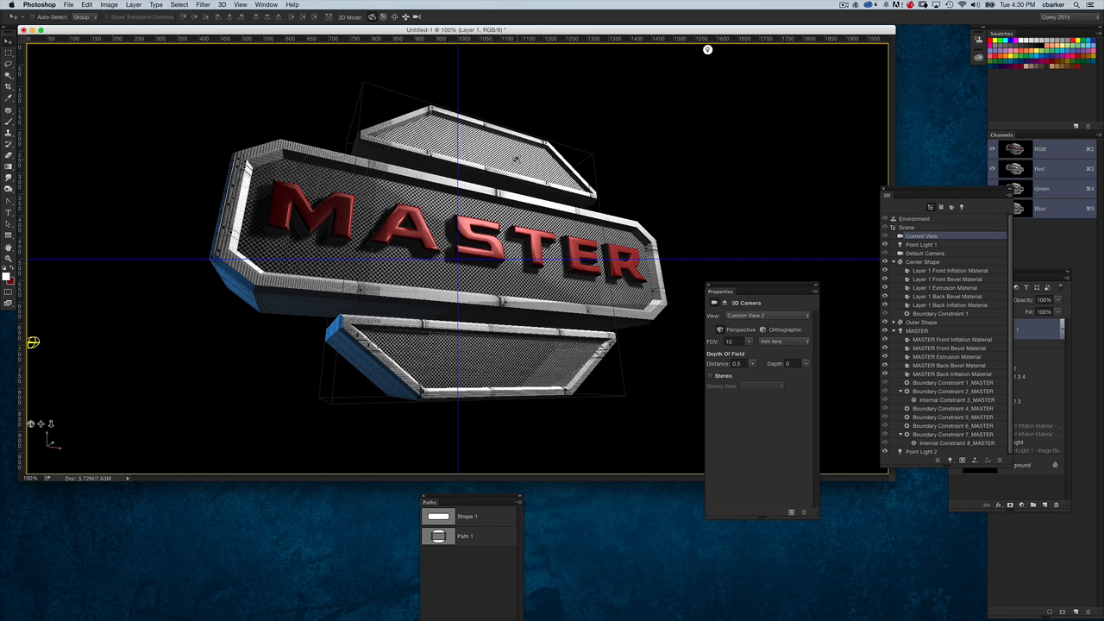
click(517, 164)
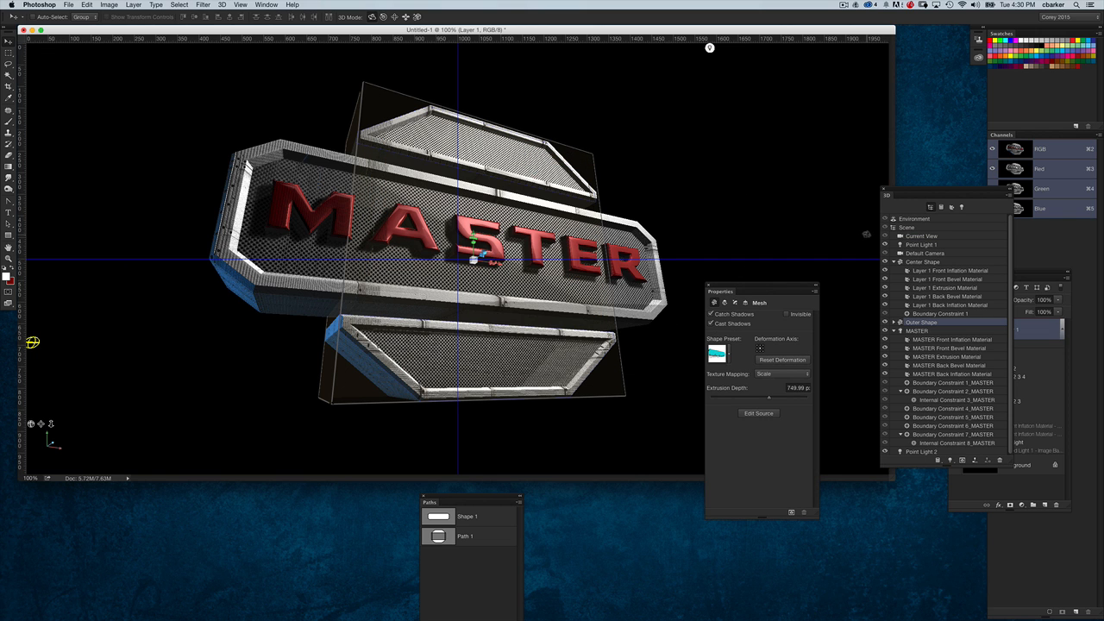
click(895, 331)
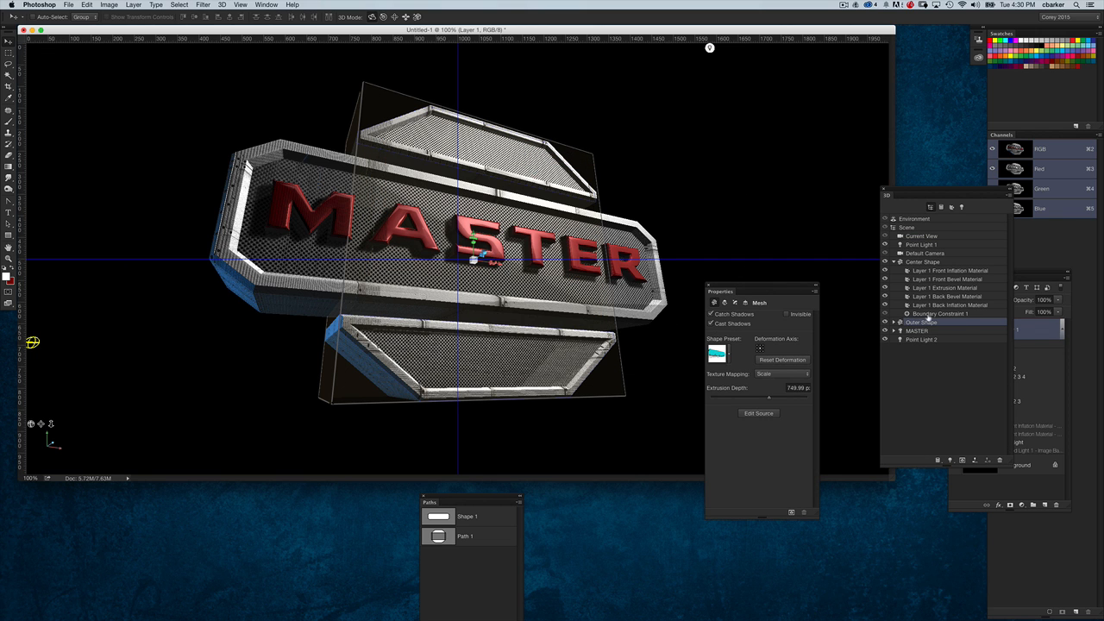
drag(920, 187, 564, 259)
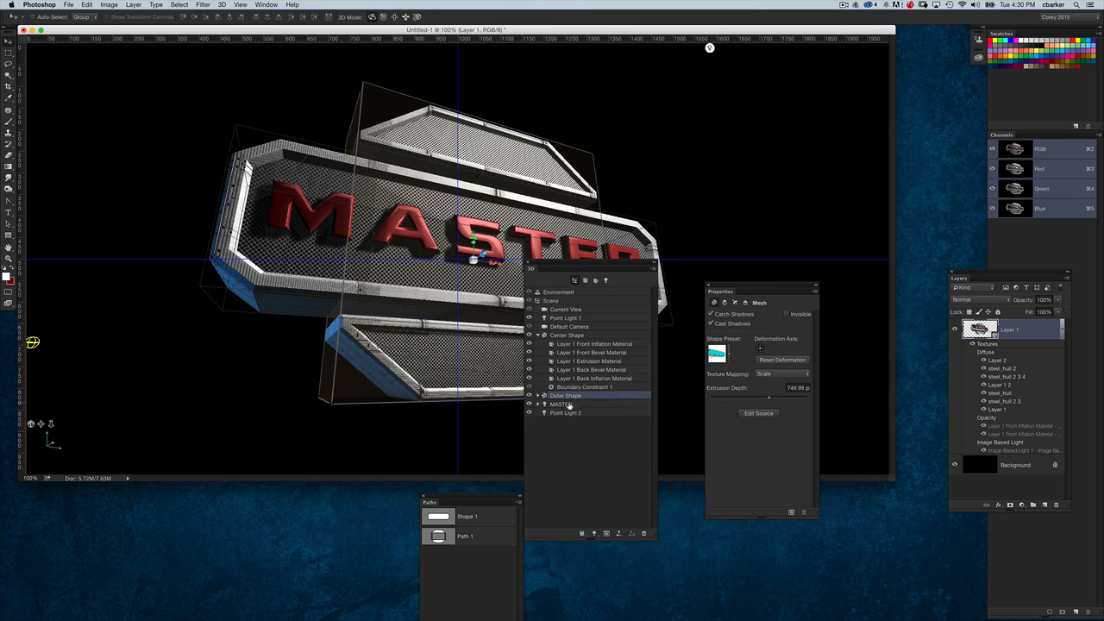
drag(724, 284, 796, 254)
drag(629, 267, 747, 431)
Step: Open the selected mesh's source for editing and arrange the Paths and Properties panels away from the path outline
click(832, 383)
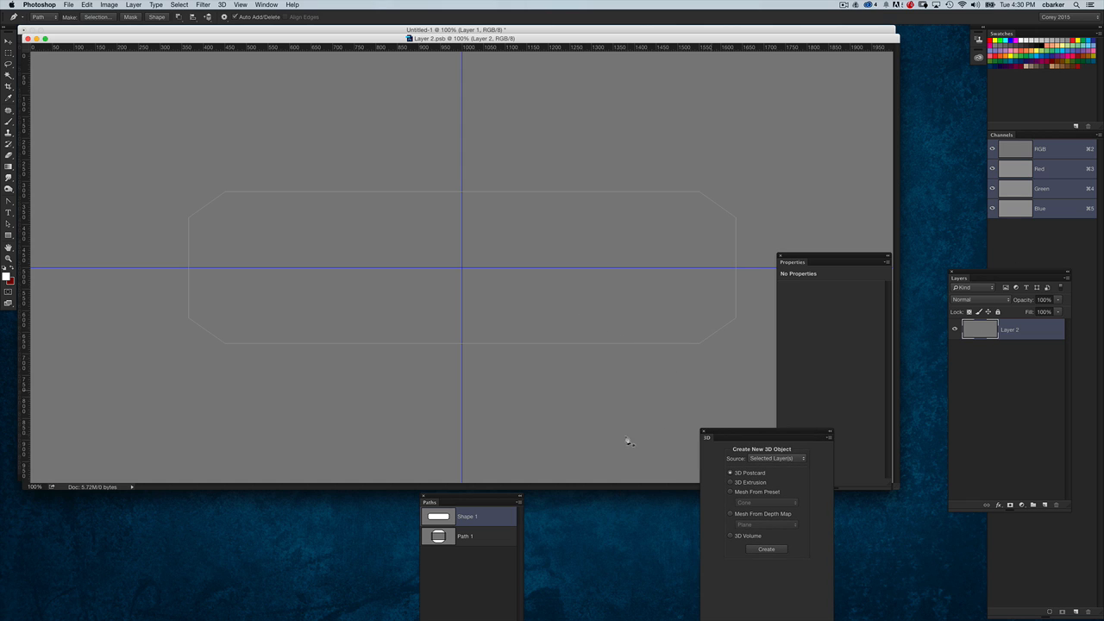
drag(498, 498, 806, 148)
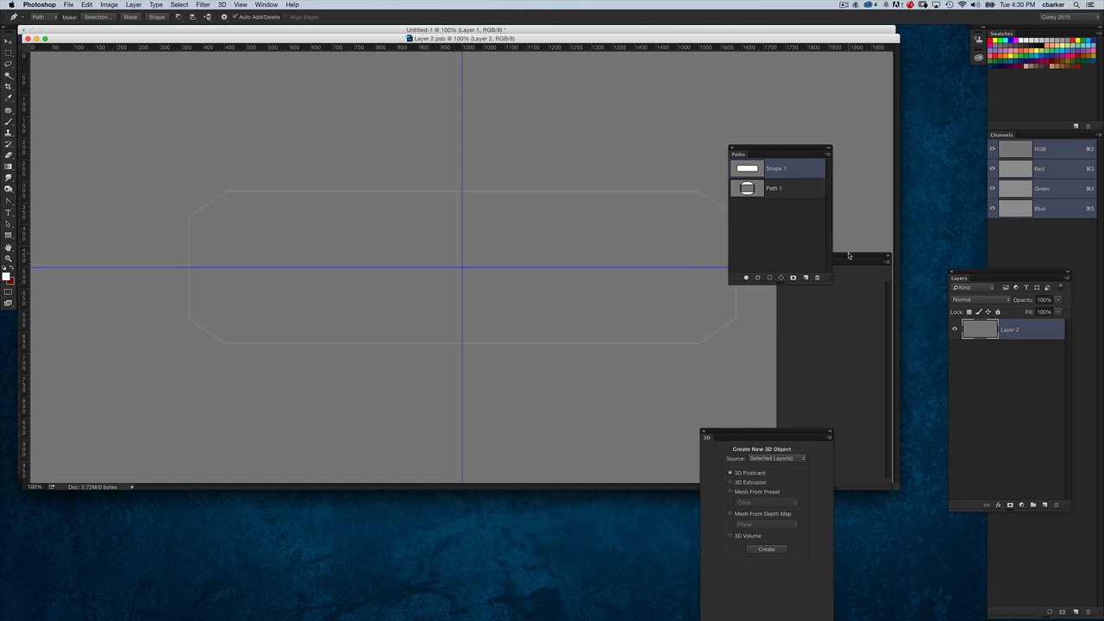
drag(850, 257, 921, 442)
drag(785, 148, 892, 160)
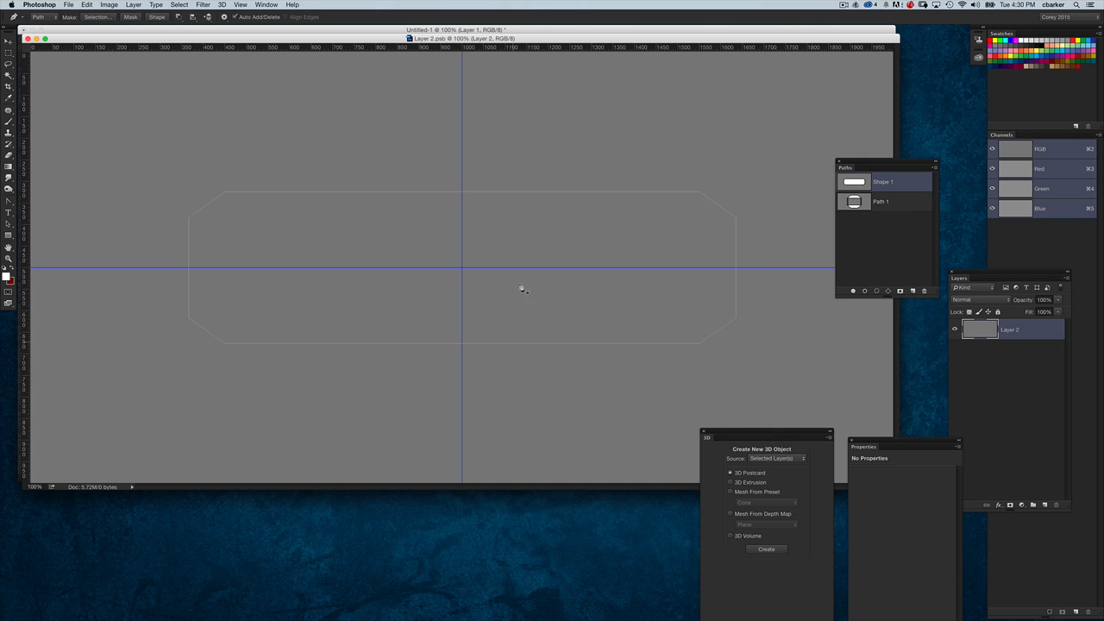
Step: Try to stretch the Shape 1 path vertically about its center to roughly twice its height
click(8, 224)
click(458, 193)
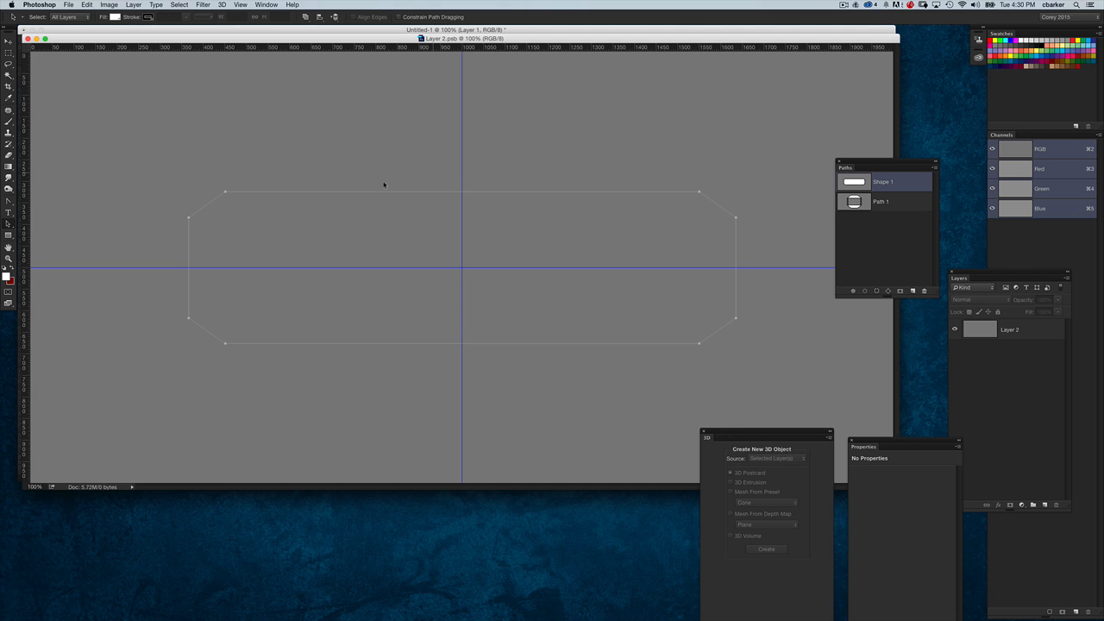
key(super+t)
drag(463, 190, 463, 101)
key(Return)
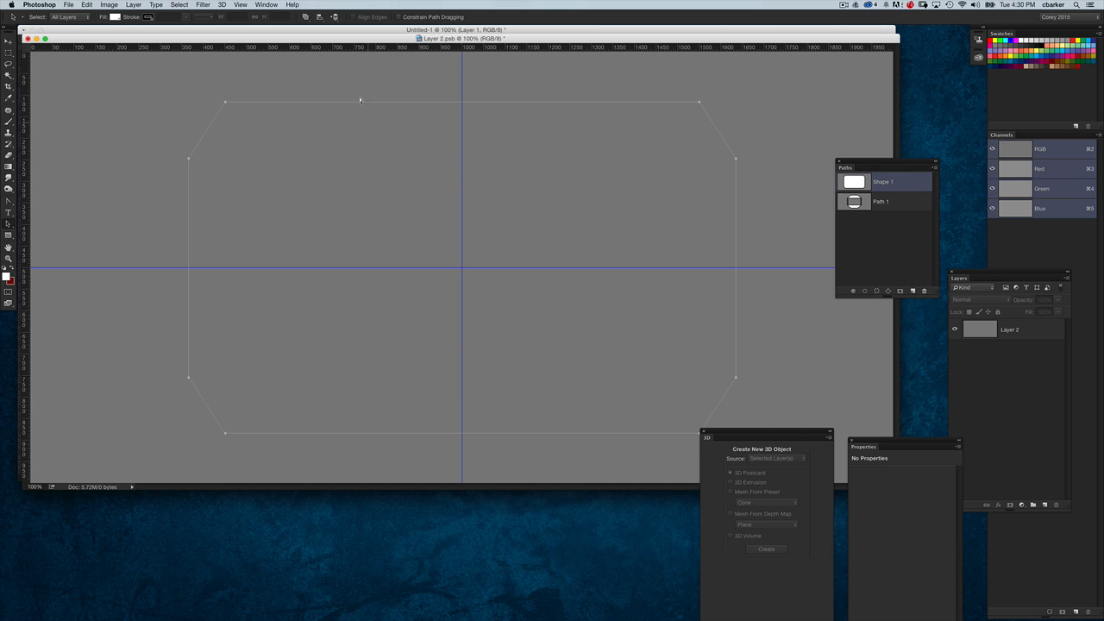
Step: Save the edited Layer 2.psb source, move its window off the sign and close it
drag(345, 40, 355, 469)
double_click(355, 467)
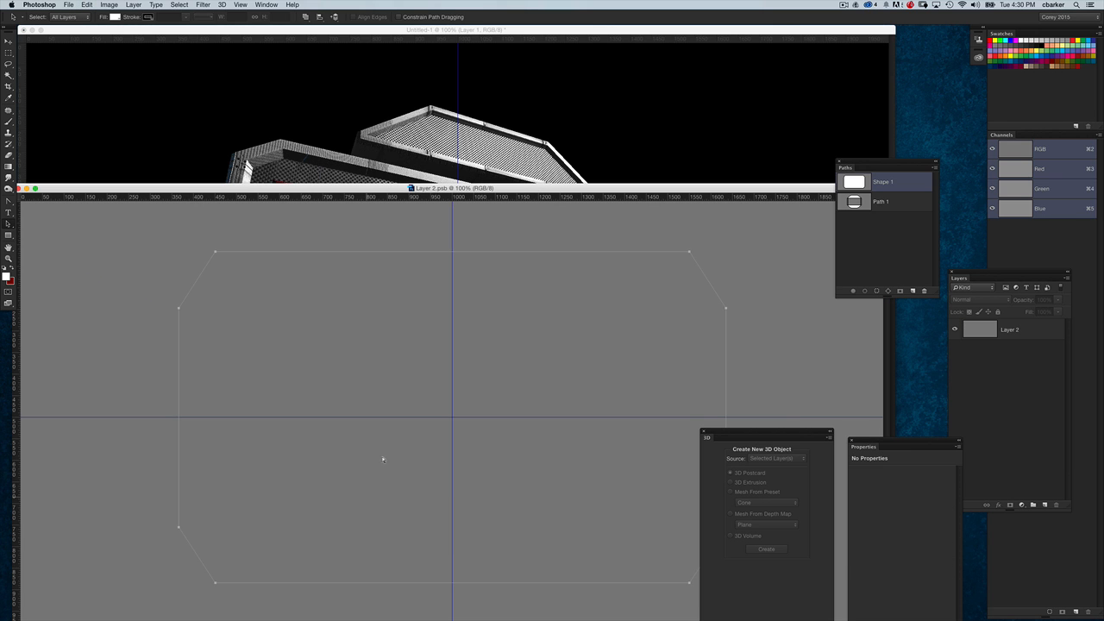
key(super+w)
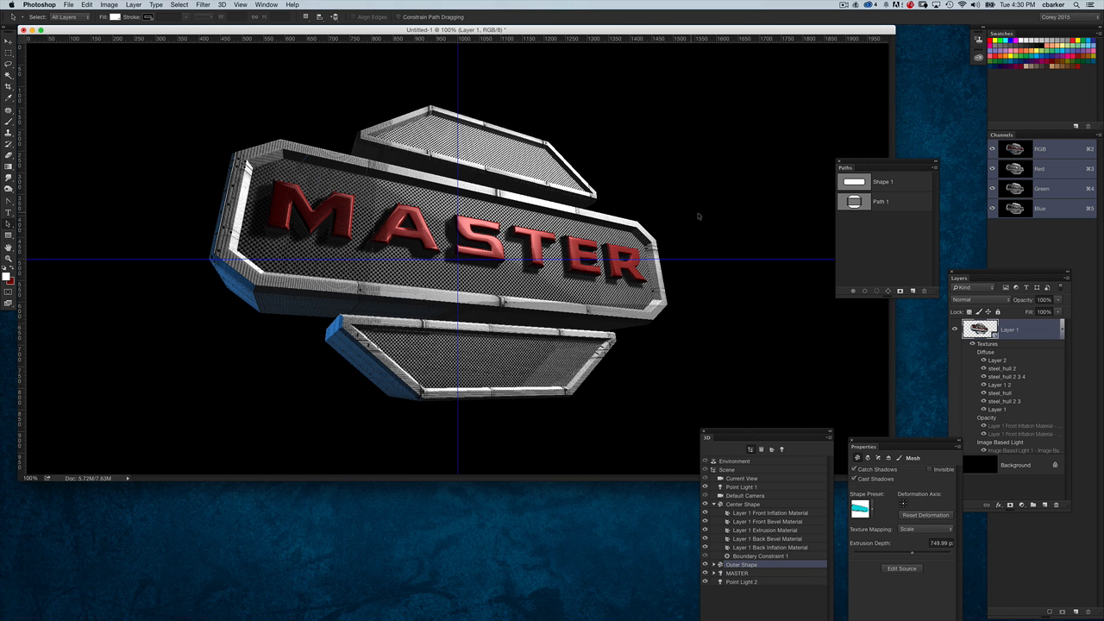
Step: Reselect Layer 1 and the Outer Shape mesh, reopen the mesh's source for editing and show Path 1
click(544, 181)
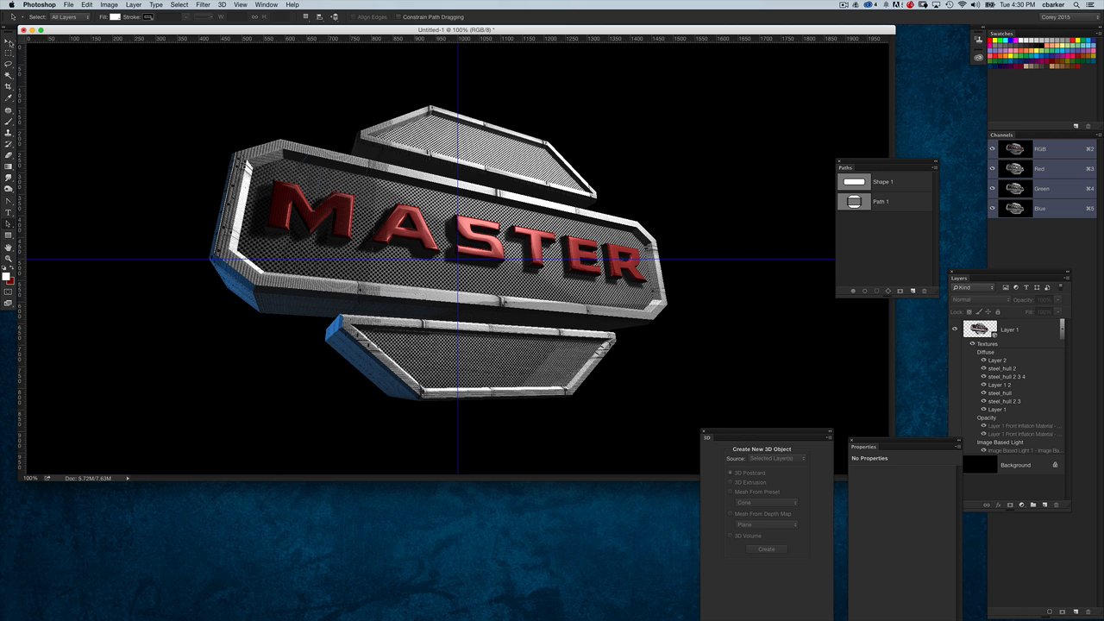
key(v)
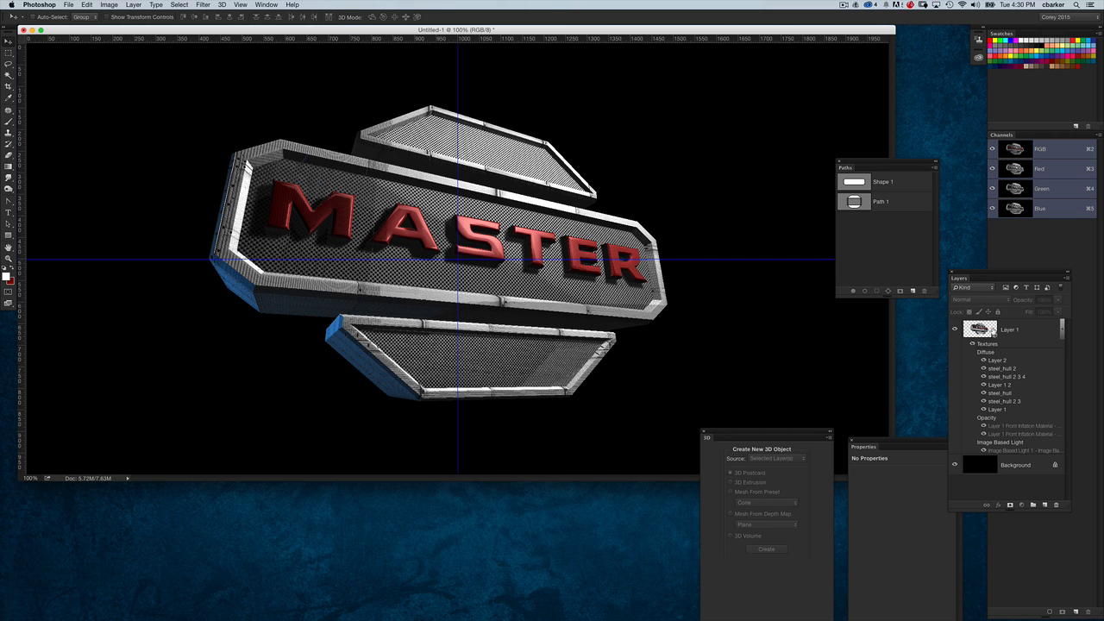
click(993, 333)
click(548, 173)
click(548, 173)
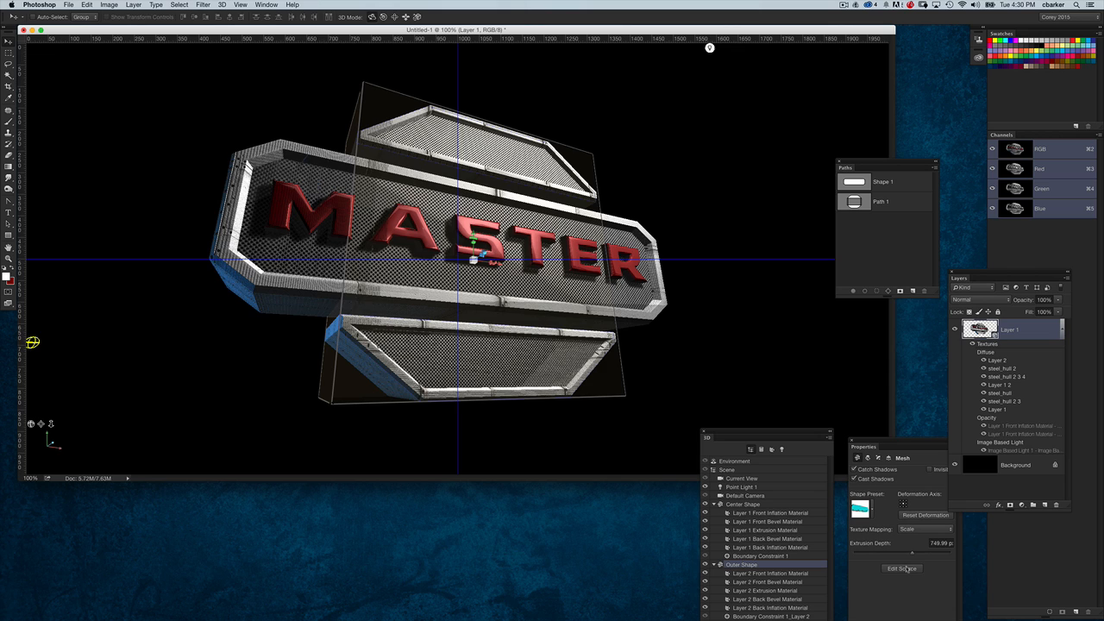
click(905, 568)
click(894, 202)
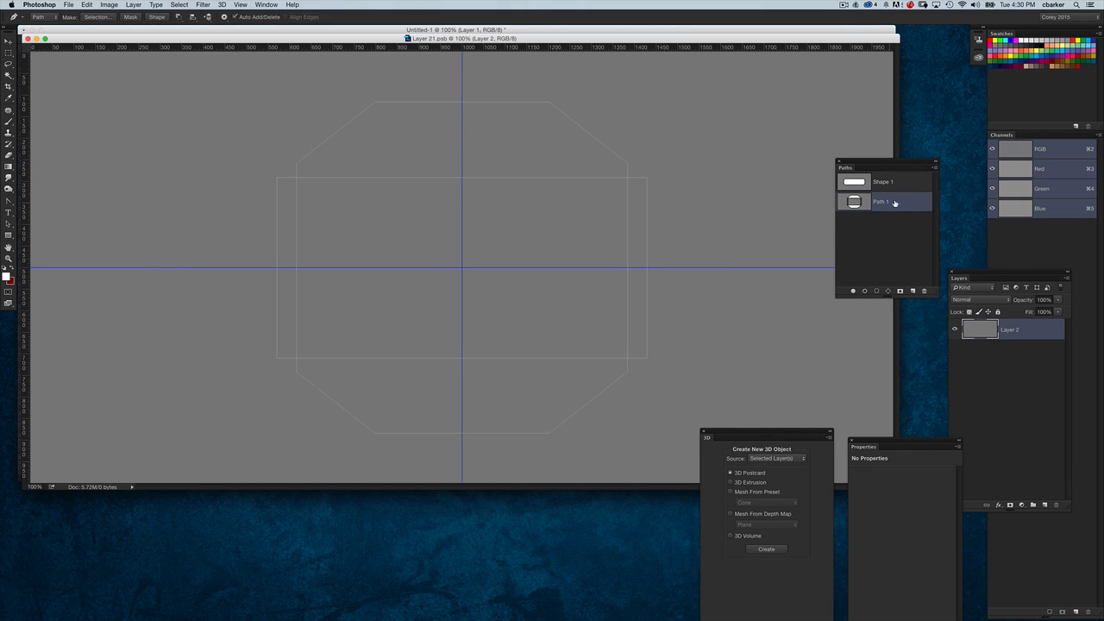
Step: Copy all outlines of Path 1 and paste them into the Shape 1 path in place of its existing outline
key(super+z)
click(14, 226)
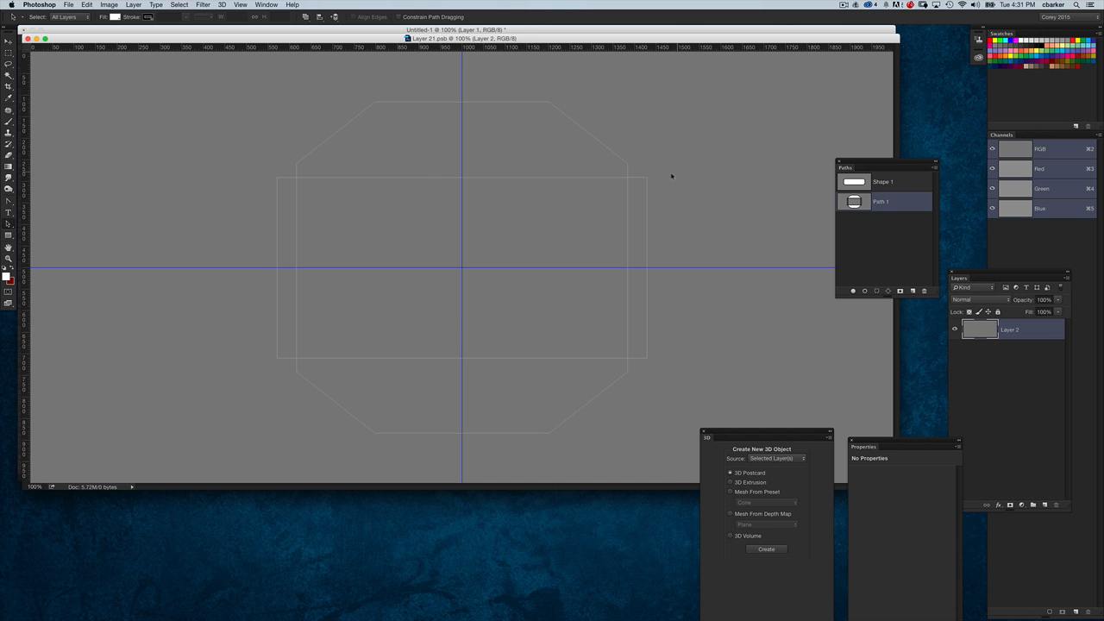
drag(554, 231, 603, 241)
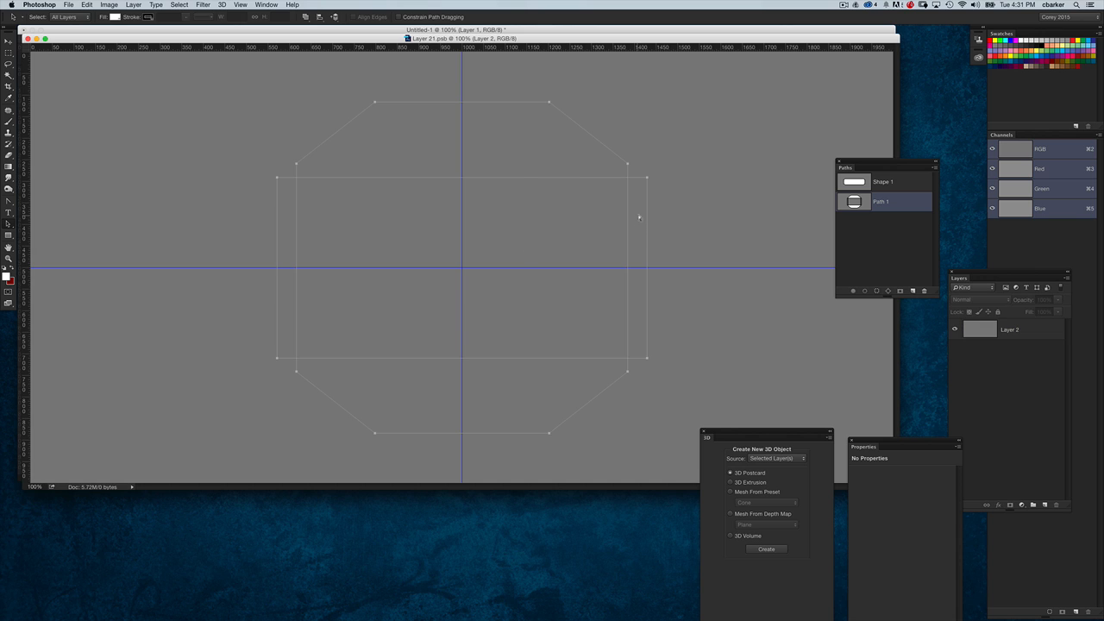
click(869, 182)
key(BackSpace)
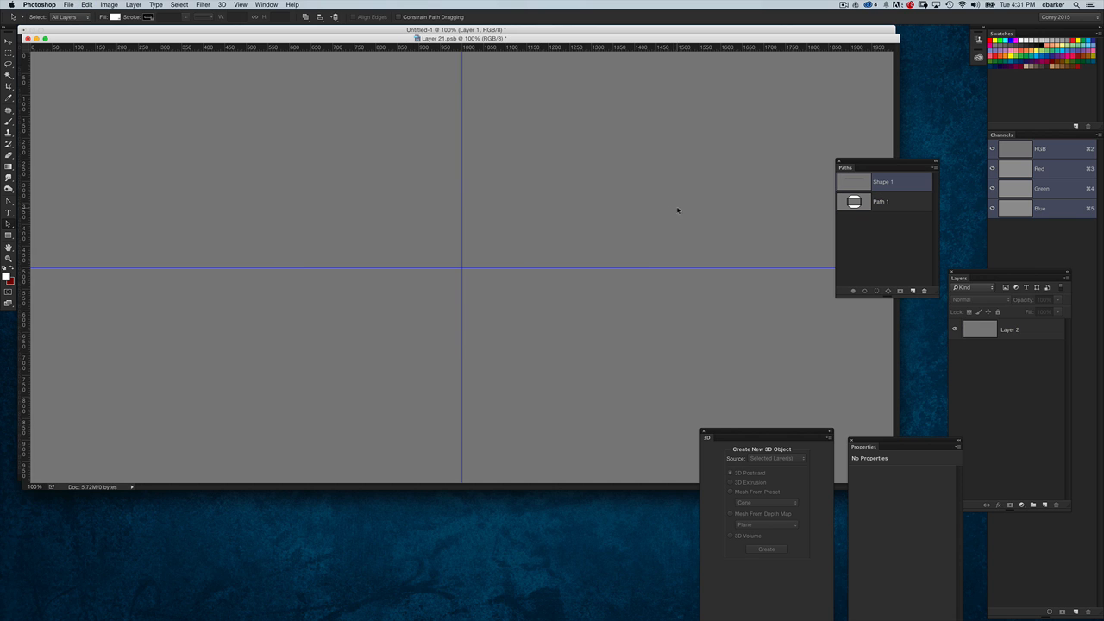
key(super+z)
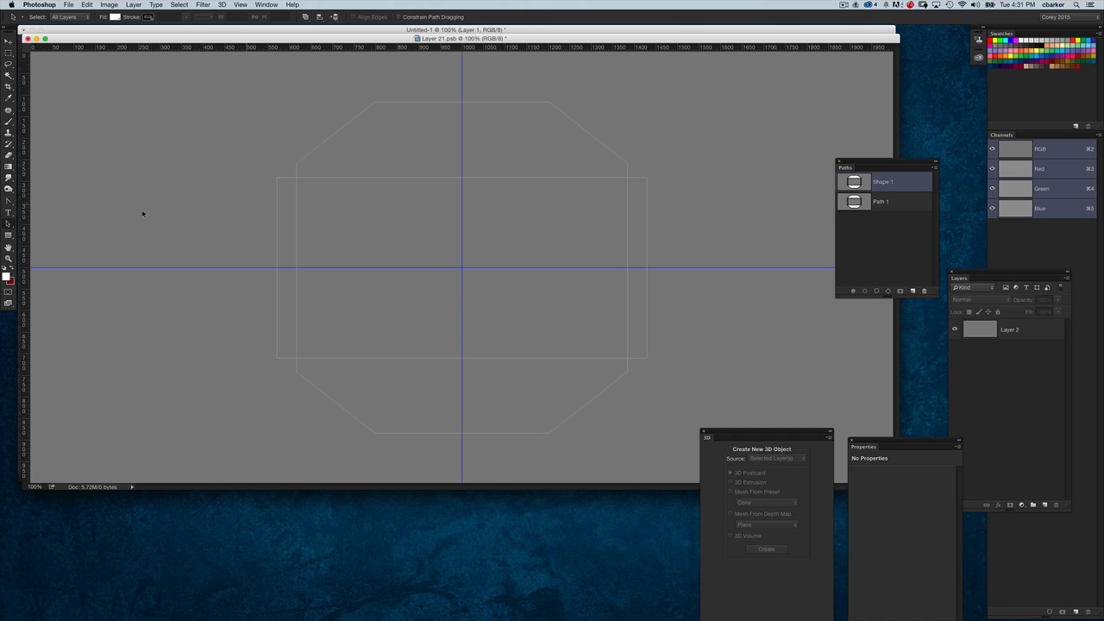
Step: Add a vertical rectangle 20 px wide and 870 px high to Shape 1 and center it on the vertical guide at X 990 px
click(9, 234)
click(57, 235)
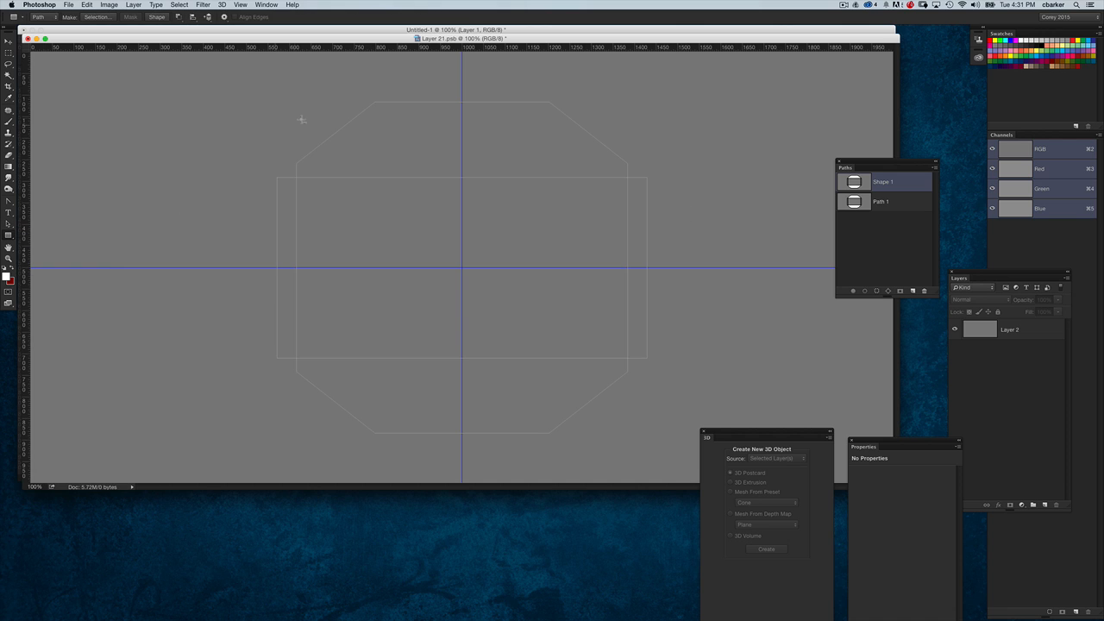
drag(454, 90, 459, 466)
click(9, 223)
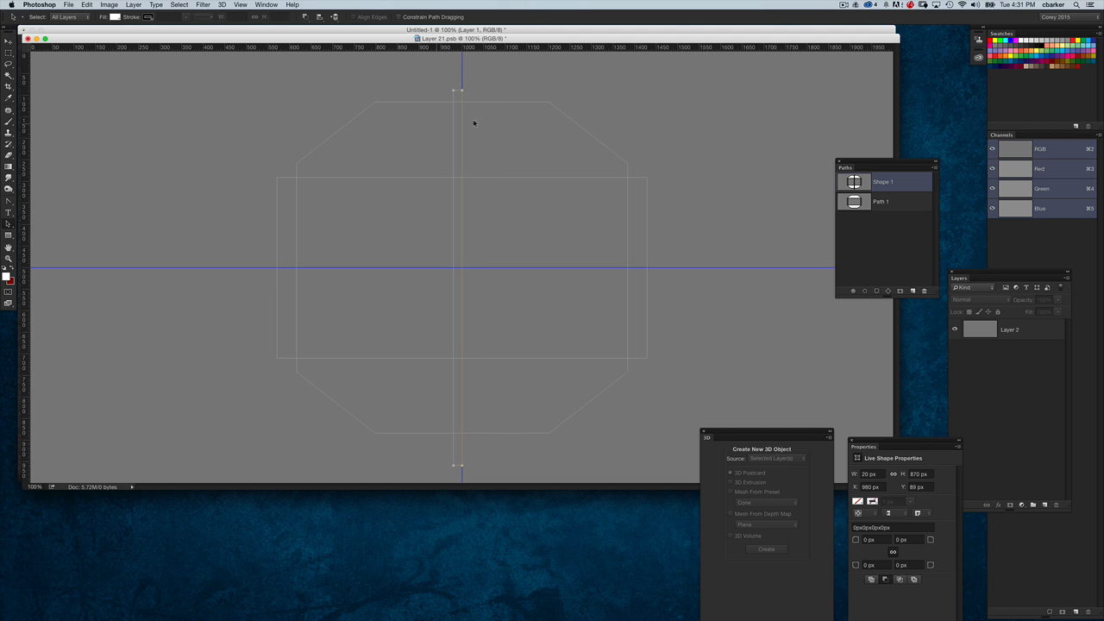
key(shift+Right)
key(shift+Right)
key(Left)
key(Left)
key(Left)
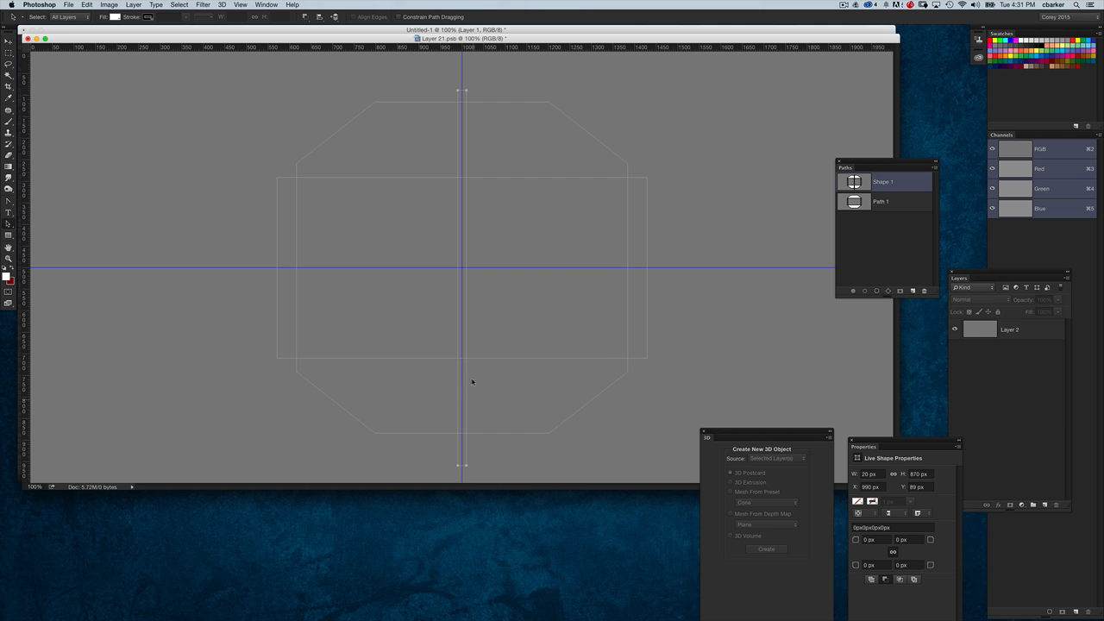
Step: Move the Layer 21.psb window off the sign and close it, saving its changes
drag(559, 41, 546, 138)
drag(808, 136, 801, 301)
key(super+w)
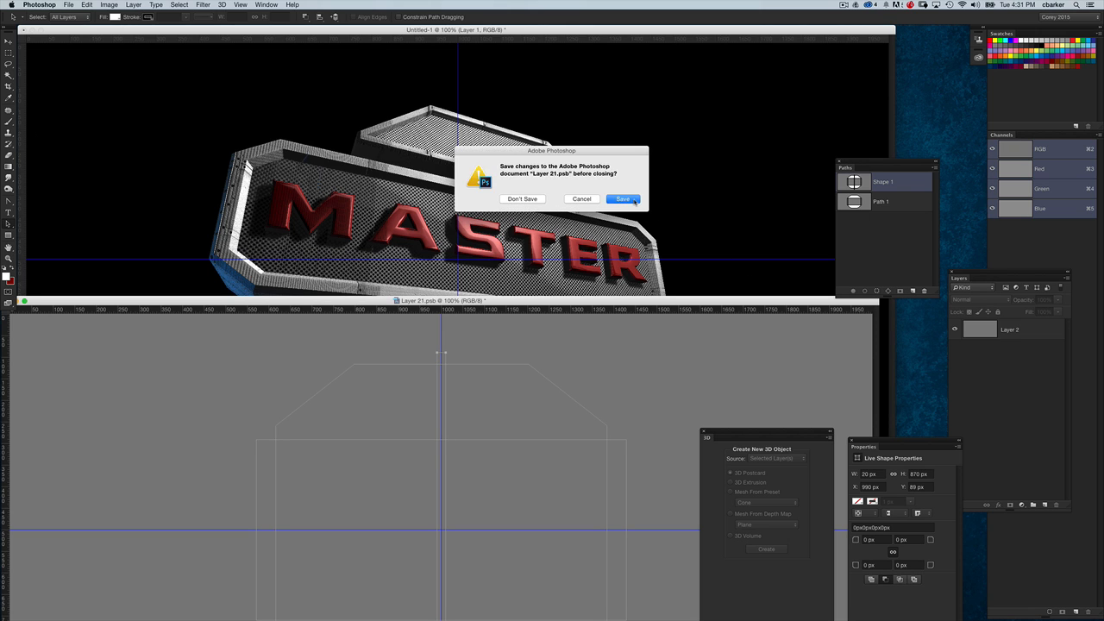
key(Escape)
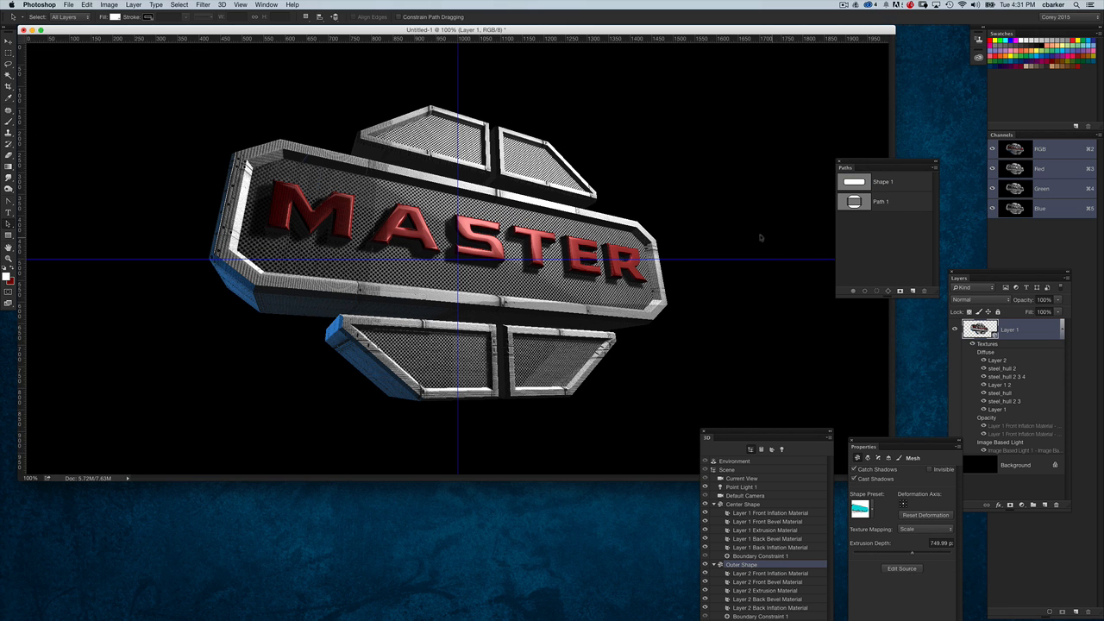
Step: Orbit the camera to the sign's side and set the Outer Shape mesh's extrusion depth to 500 px
click(9, 41)
click(688, 153)
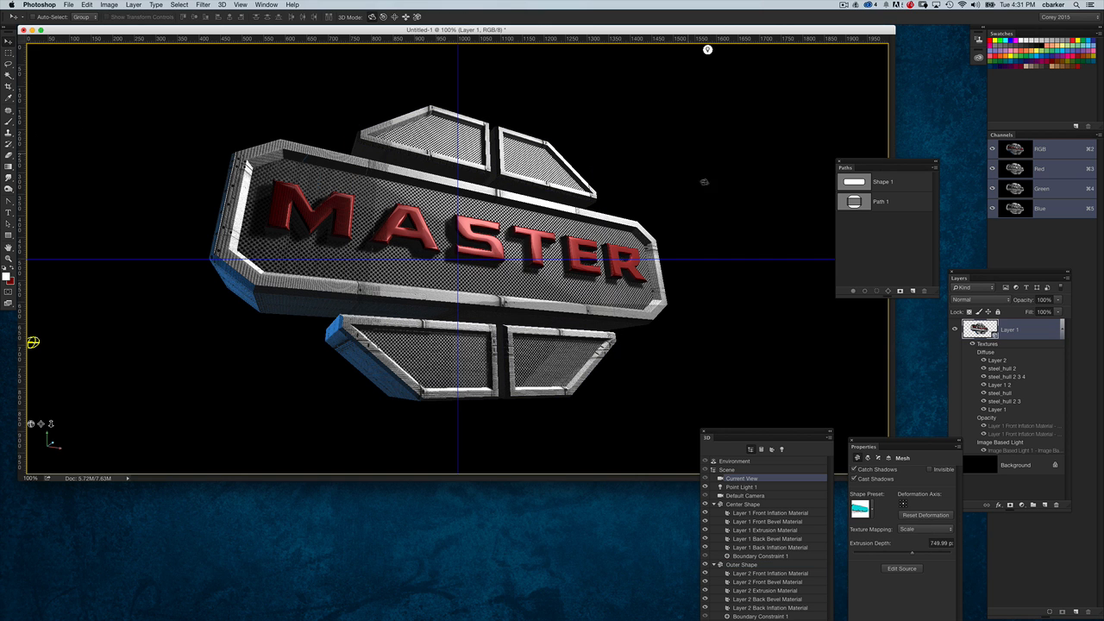
drag(696, 191, 614, 207)
drag(254, 334, 413, 250)
drag(550, 223, 565, 215)
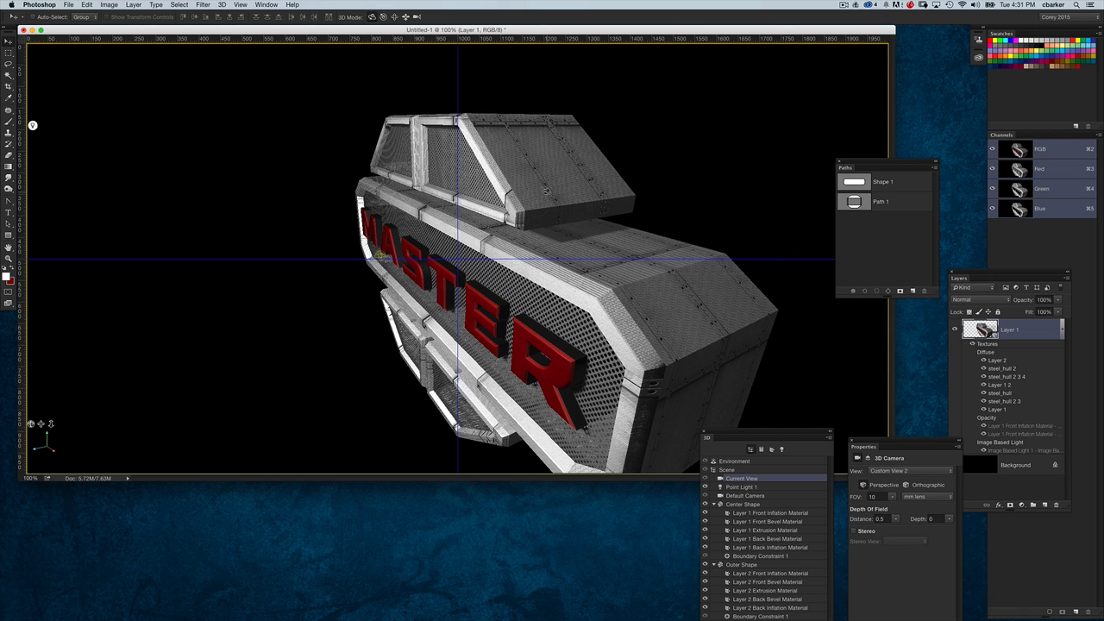
click(569, 207)
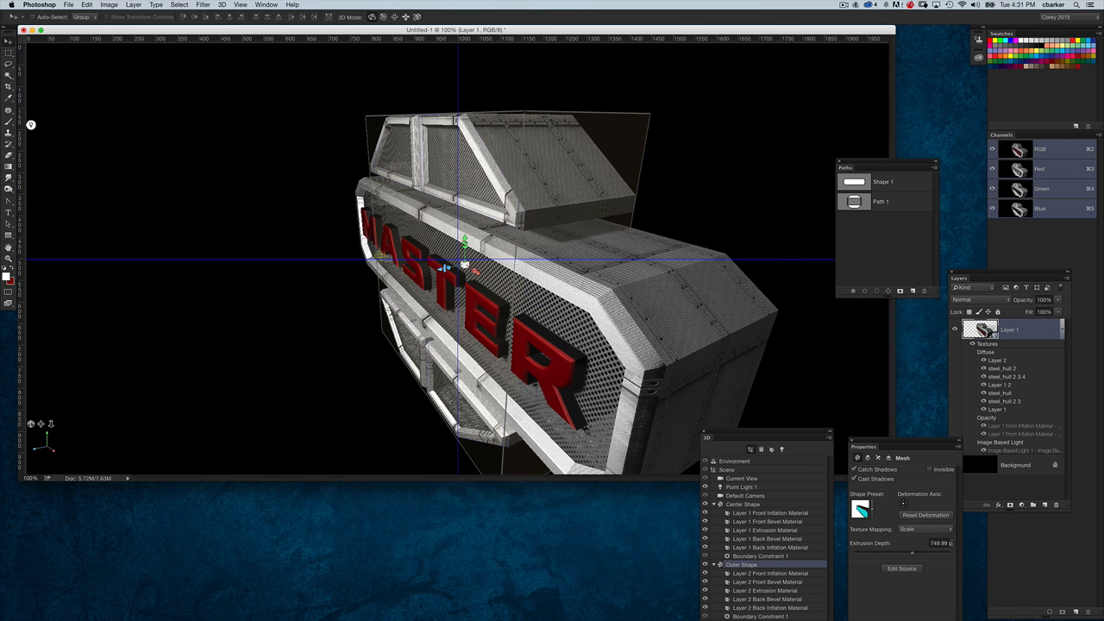
click(938, 543)
text(500)
key(Return)
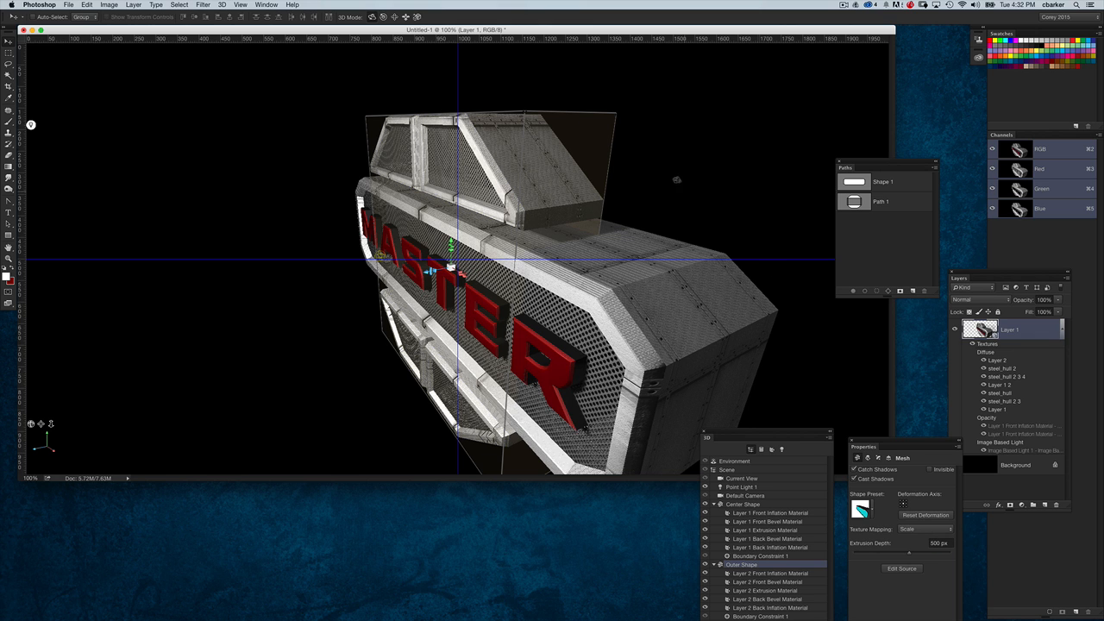
Step: Move the Outer Shape mesh back about 95 px along Z and orbit the camera back to an angled front view
click(675, 147)
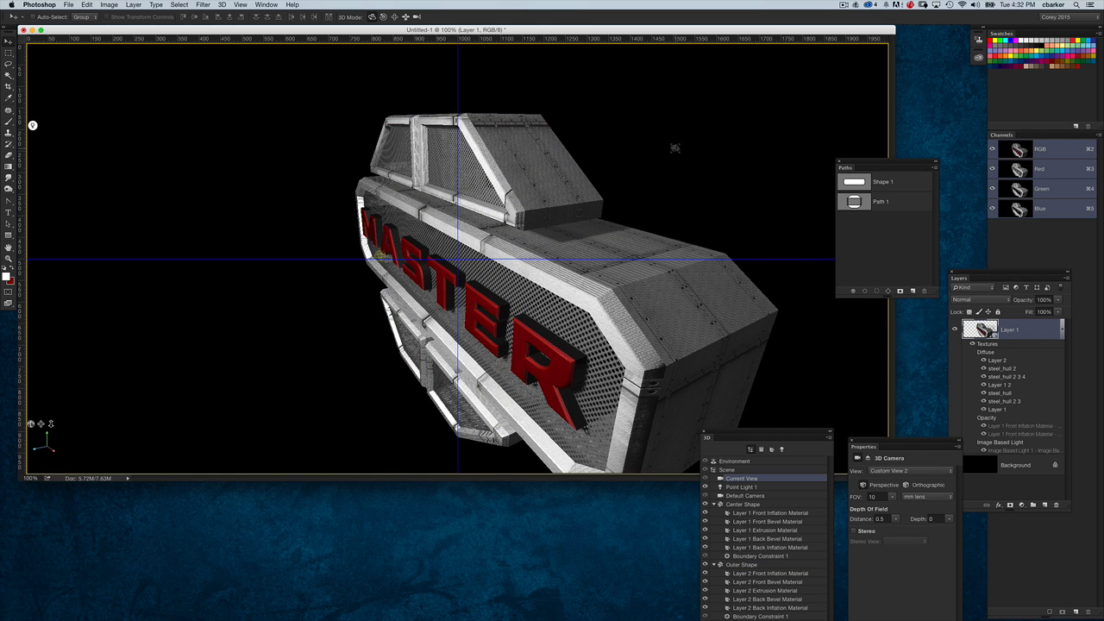
click(451, 259)
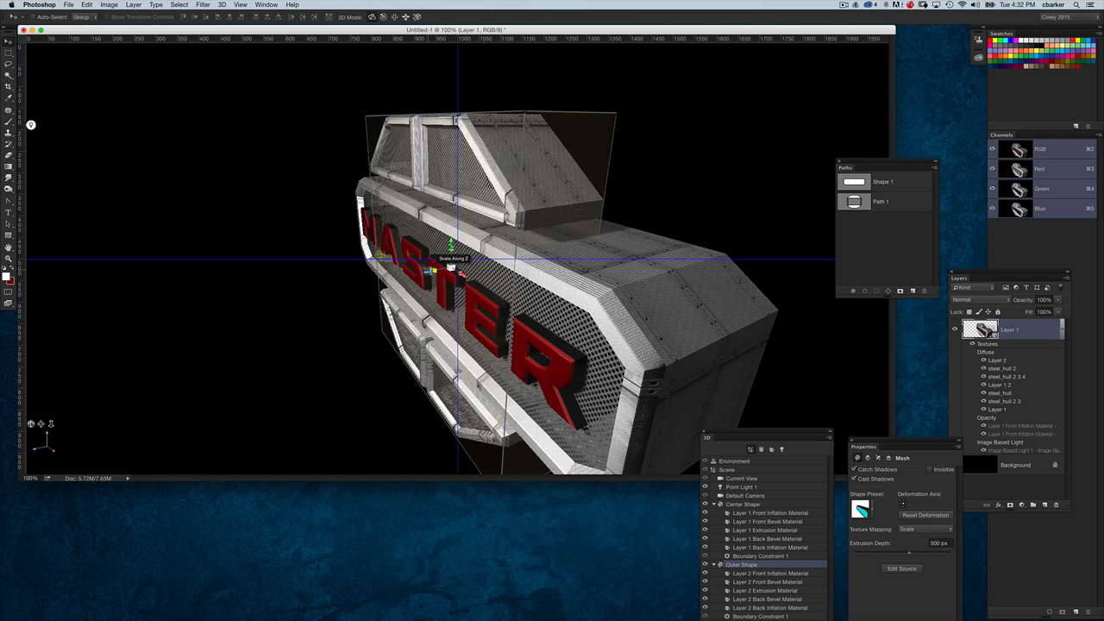
drag(450, 267, 461, 267)
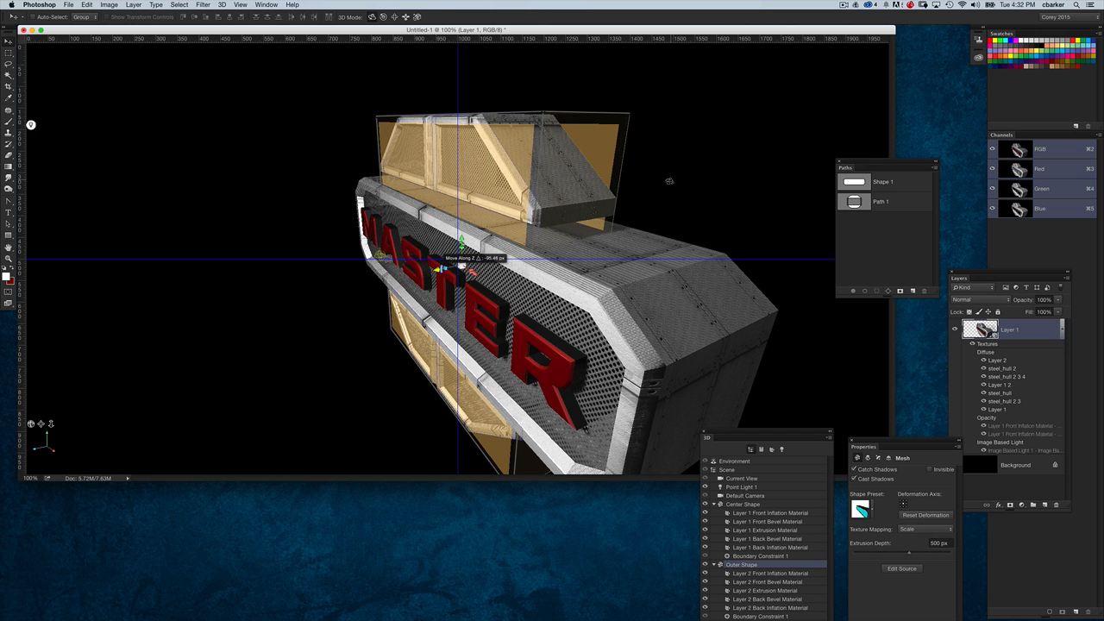
click(670, 182)
drag(689, 211, 798, 173)
Step: Show the Timeline, enlarge it below the lettering, and create a video timeline with Layer 1's properties expanded
click(266, 4)
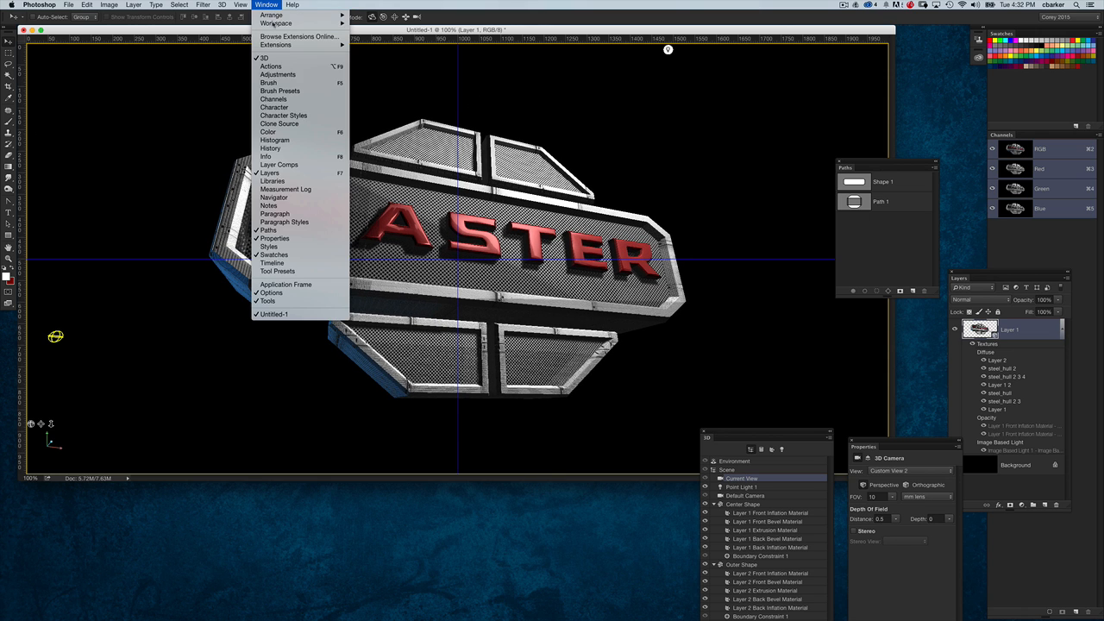
click(280, 264)
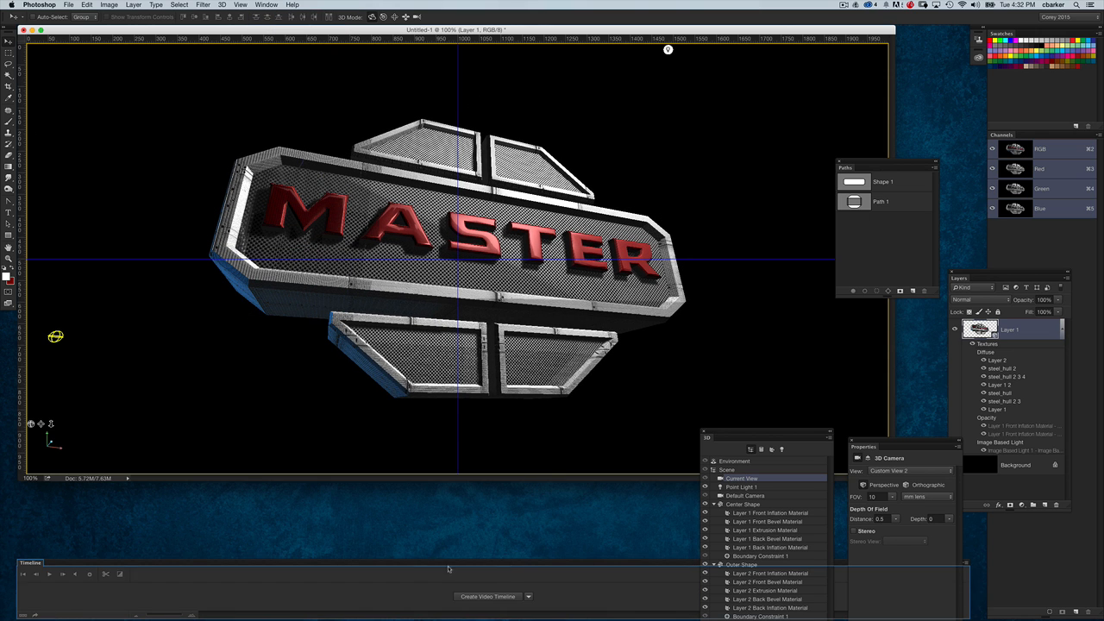
drag(38, 562, 120, 254)
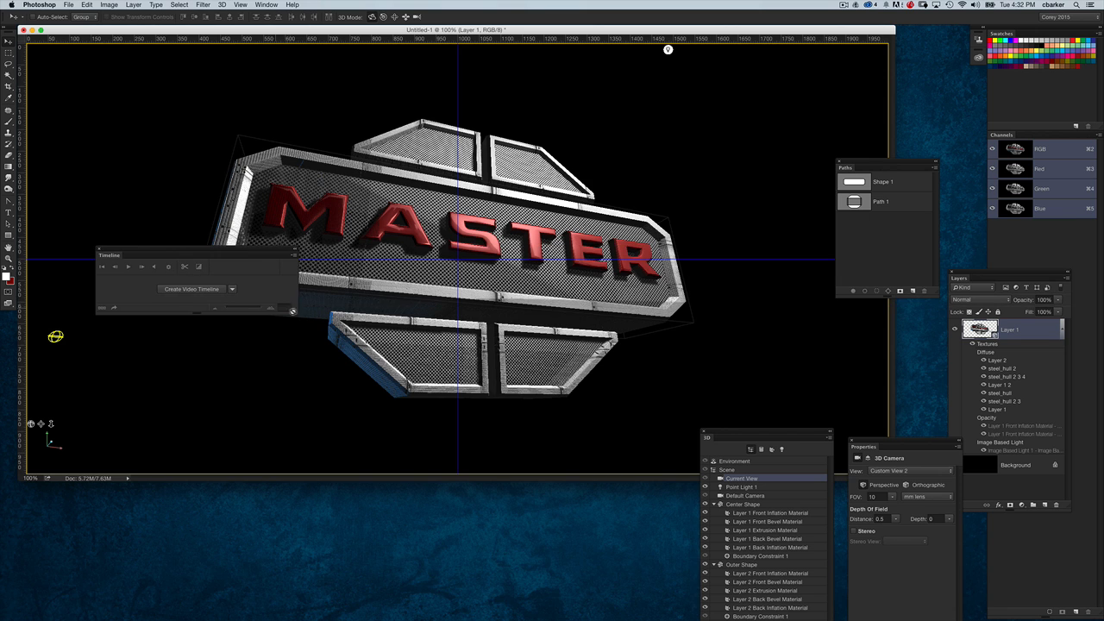
drag(296, 311, 462, 449)
drag(401, 252, 418, 392)
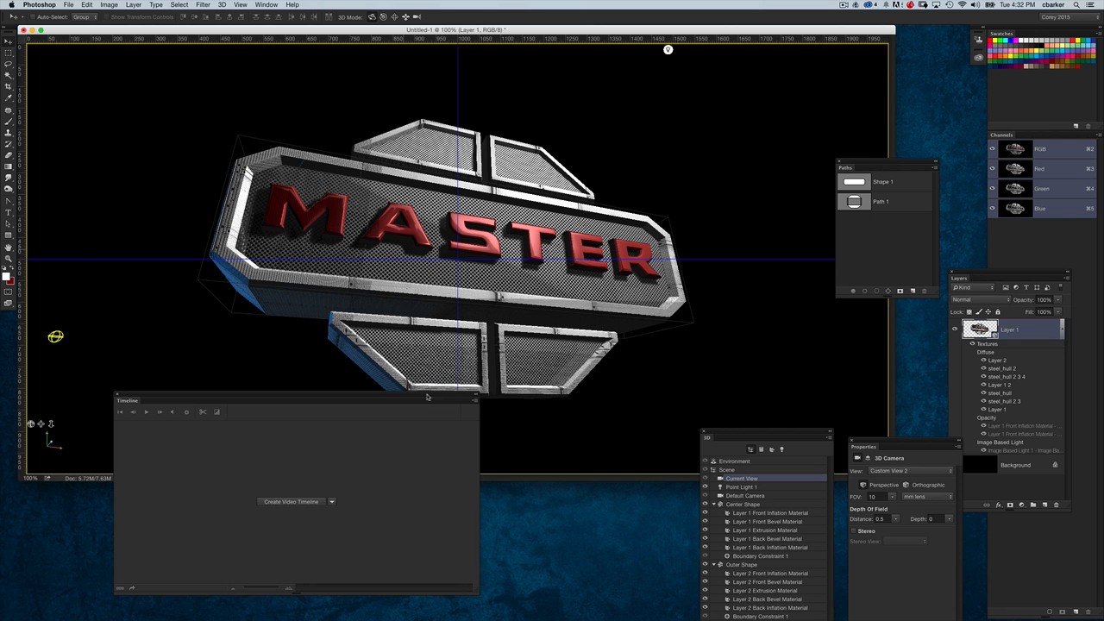
drag(482, 593, 628, 598)
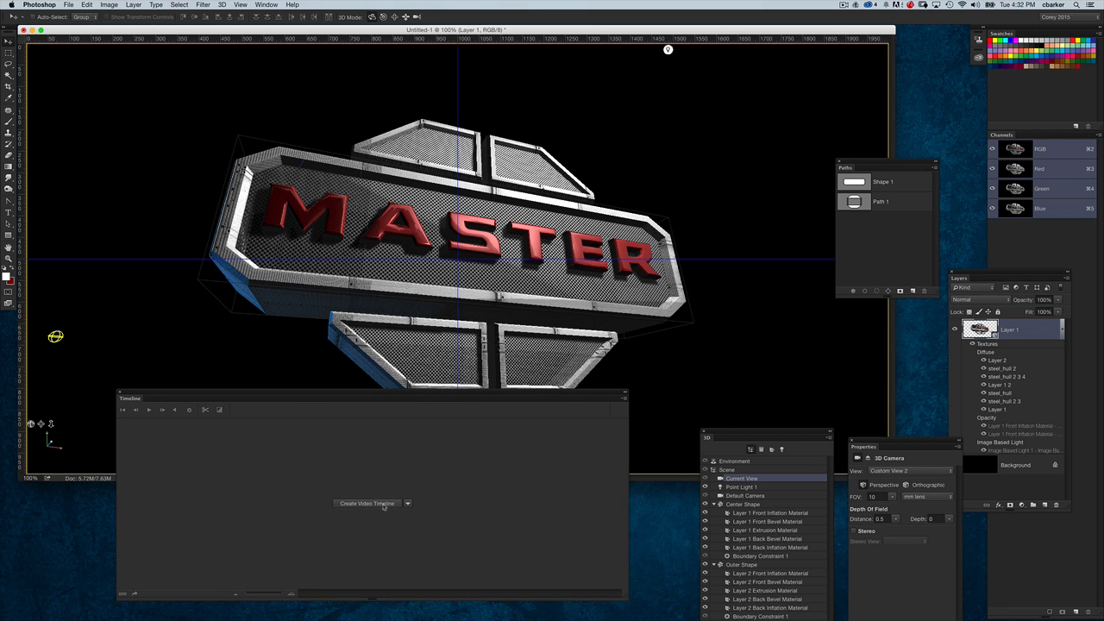
click(384, 503)
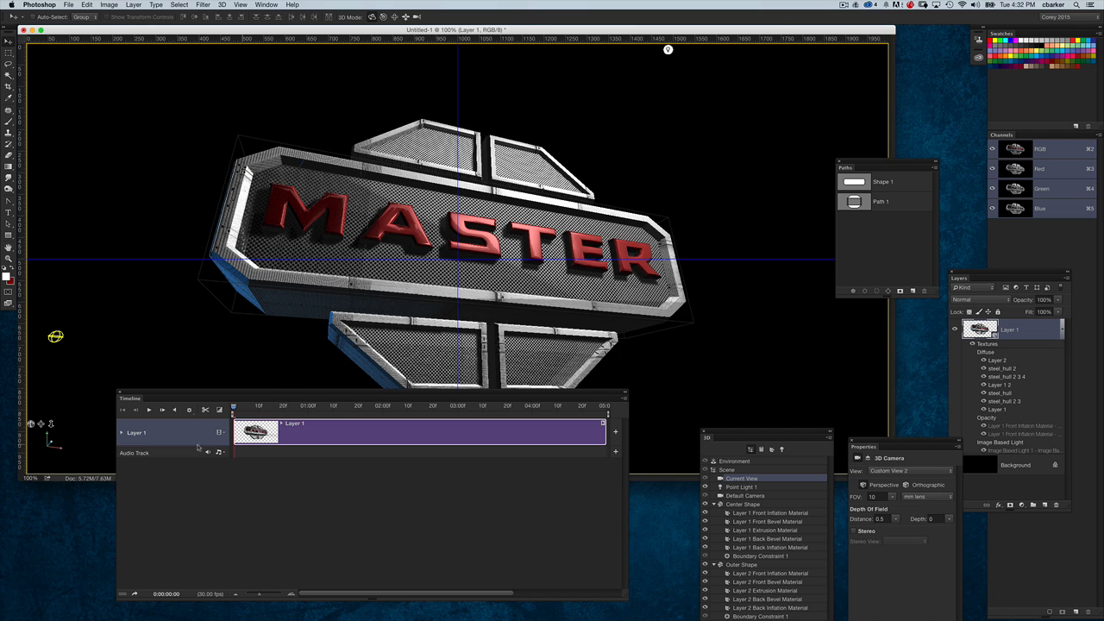
click(122, 433)
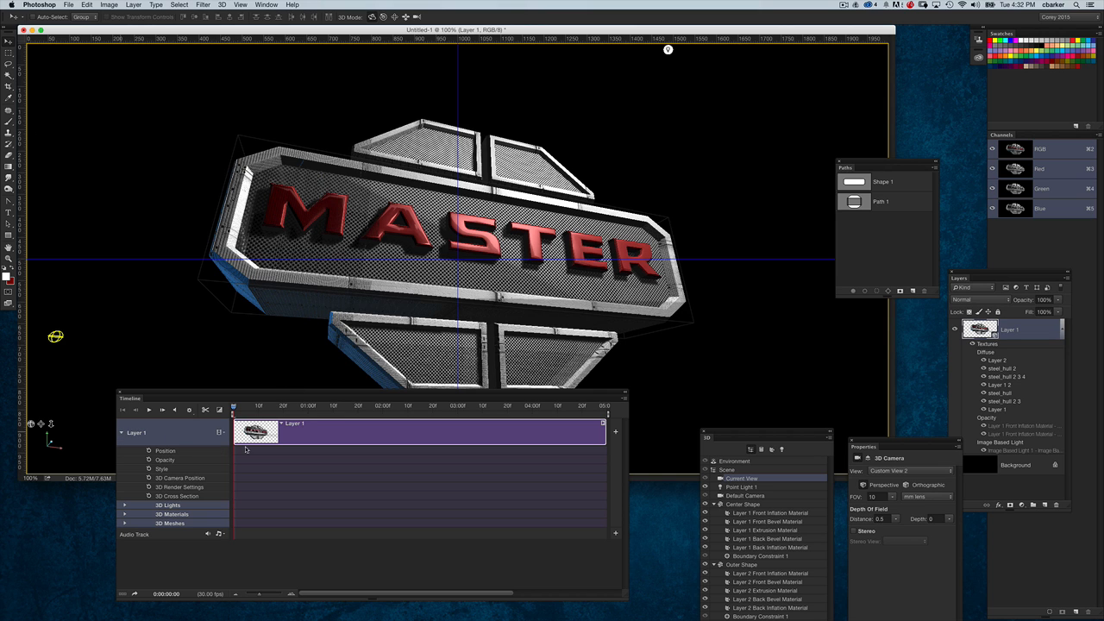
Step: Keyframe Layer 1's 3D Camera Position at 1 second with the sign angled one way and at 3 seconds orbited to the opposite angle
drag(256, 410, 307, 410)
drag(623, 189, 572, 210)
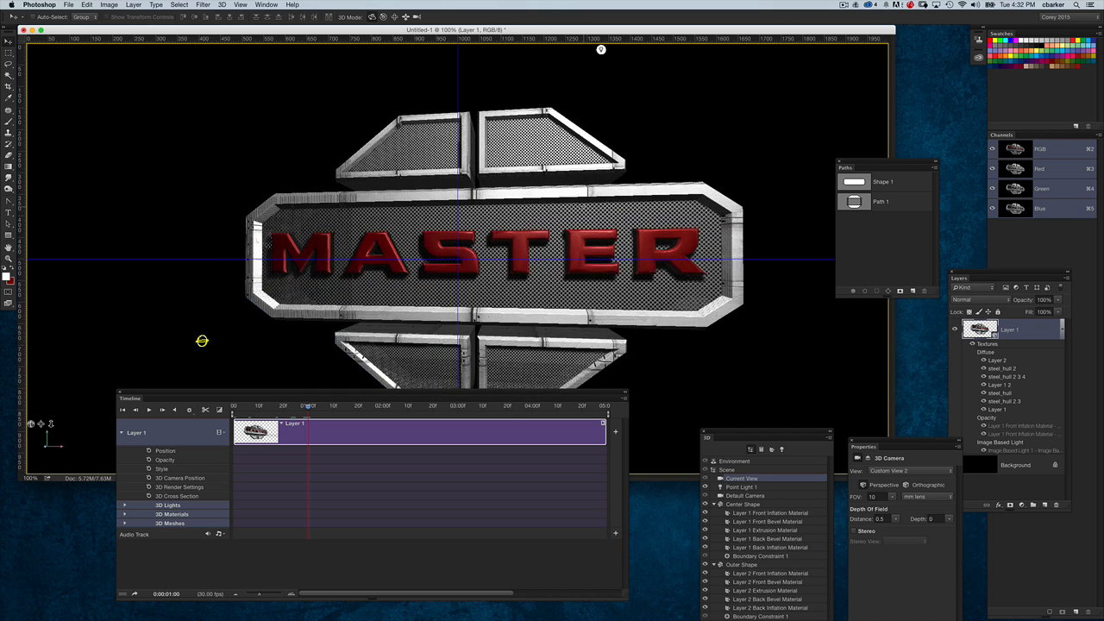
drag(202, 341, 281, 309)
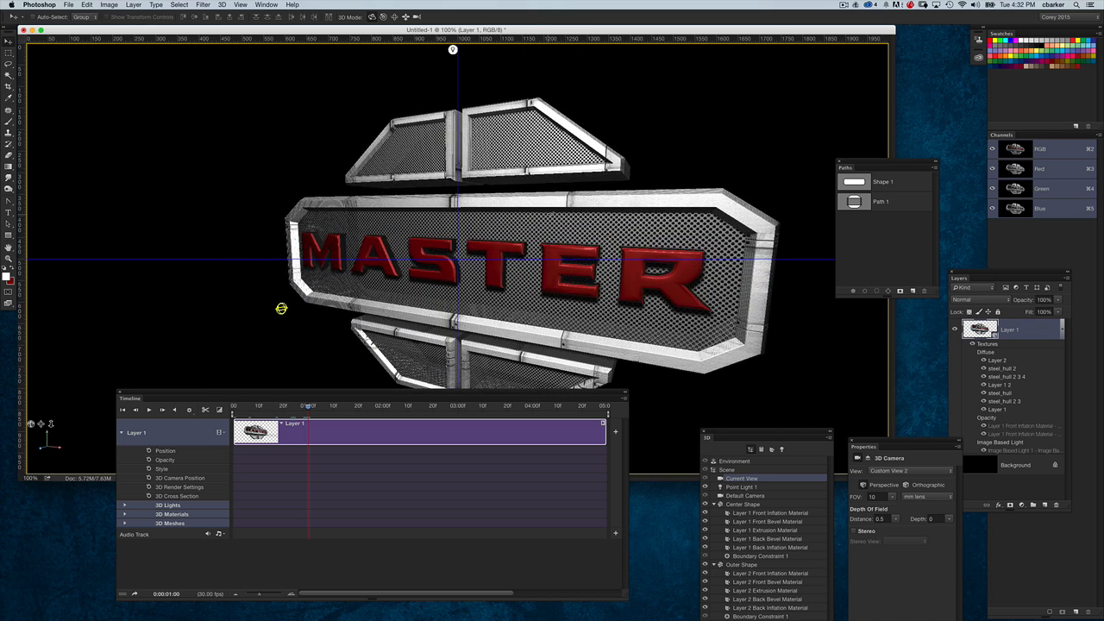
click(149, 478)
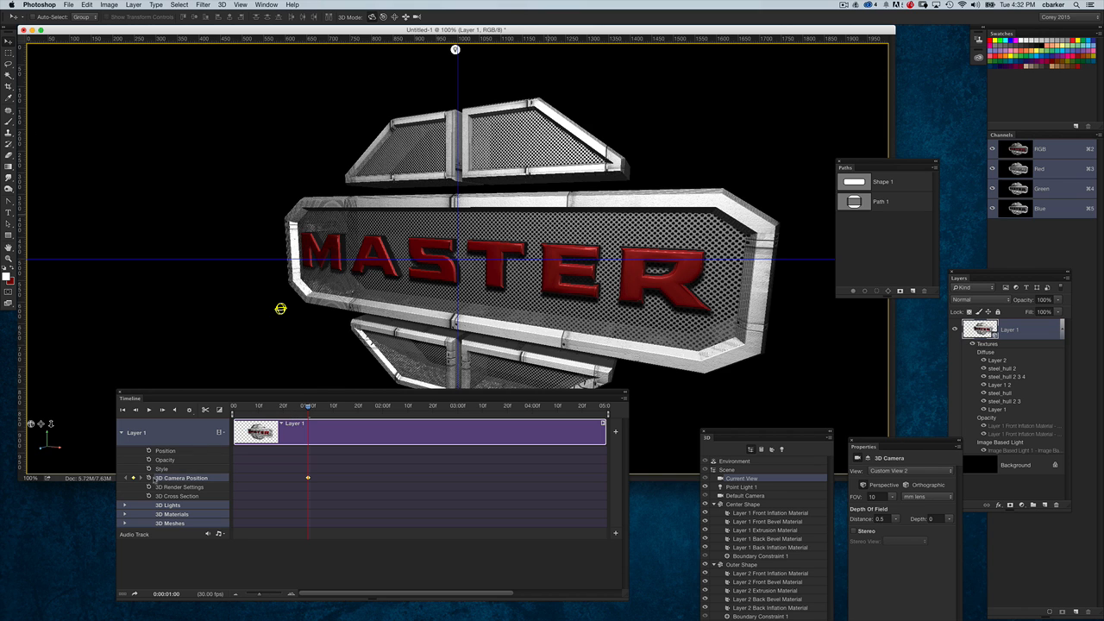
drag(310, 410, 456, 408)
drag(672, 172, 747, 149)
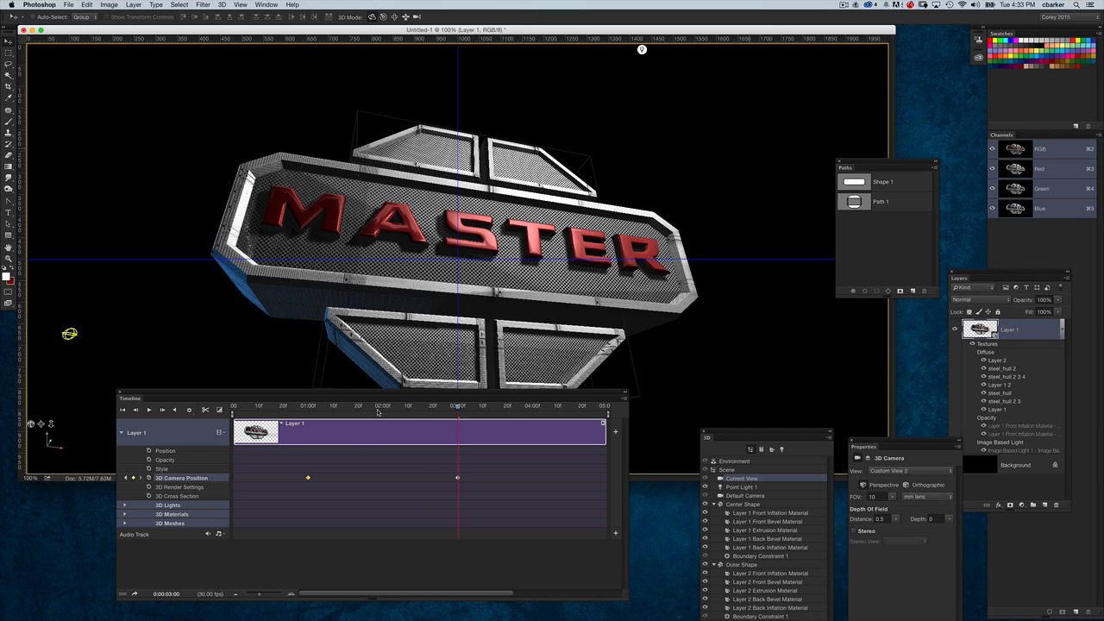
Step: Limit the work area to just around the two camera keyframes, uncover the sign and play the animation
drag(233, 412, 291, 412)
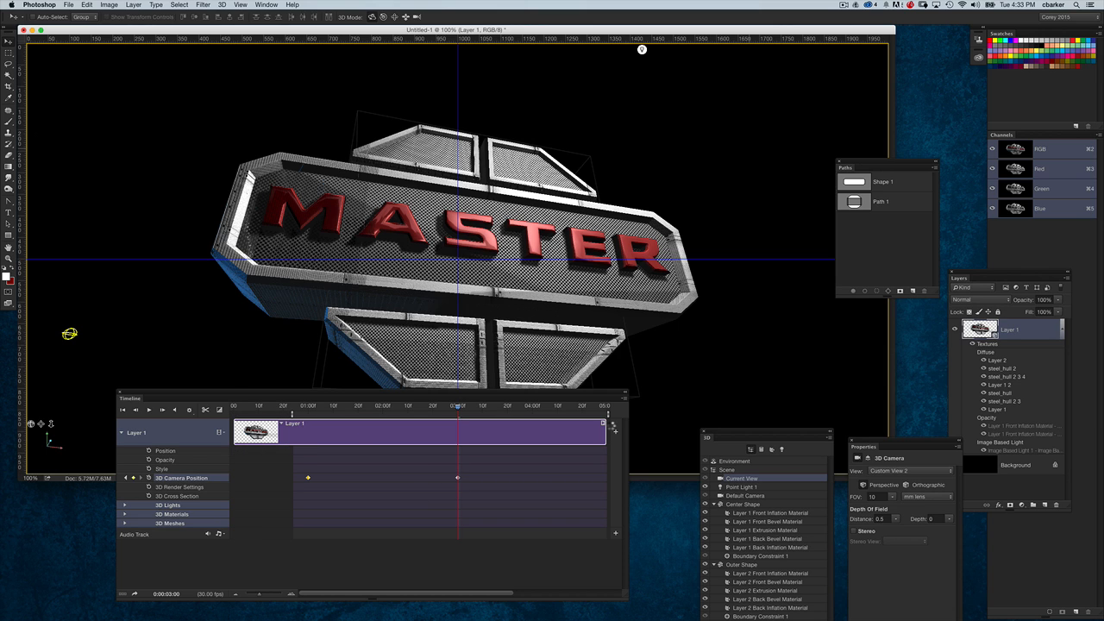
drag(608, 414, 468, 414)
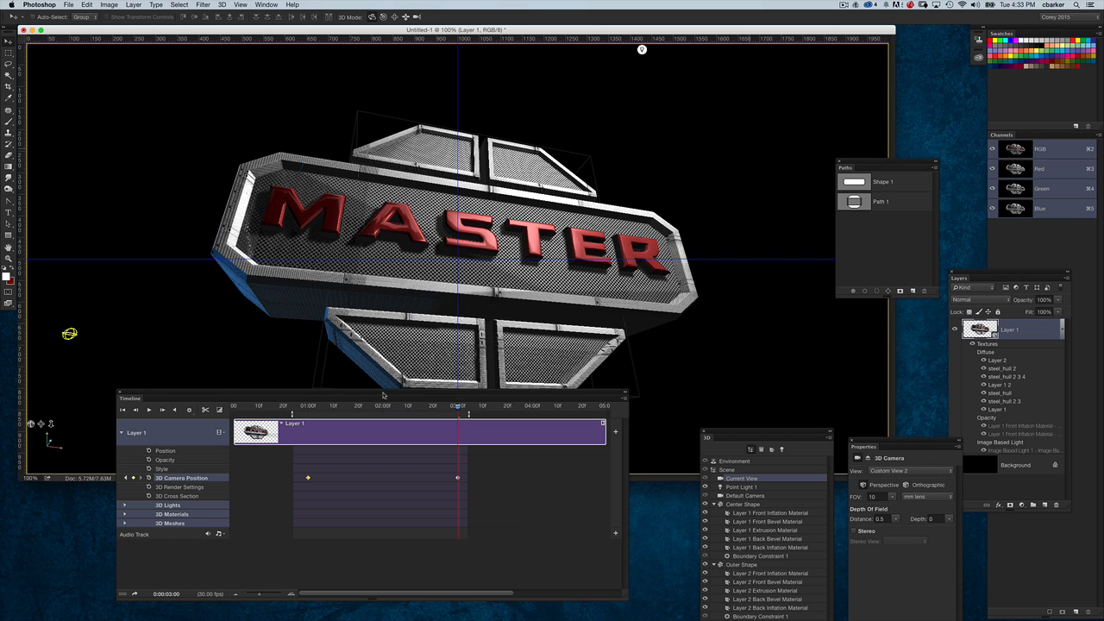
drag(385, 395, 386, 454)
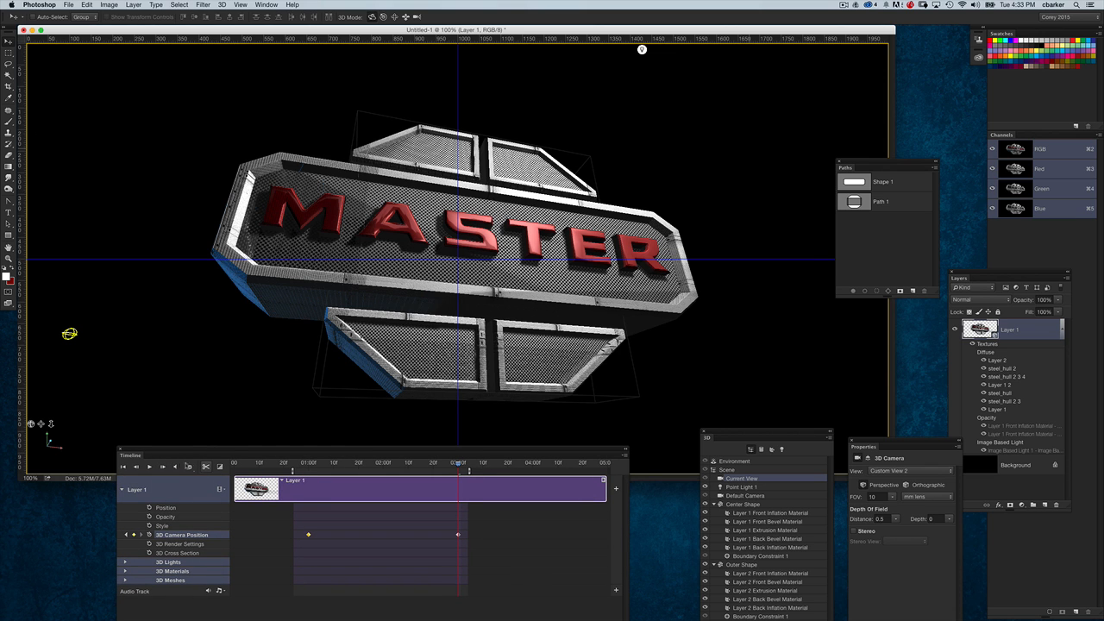
click(150, 466)
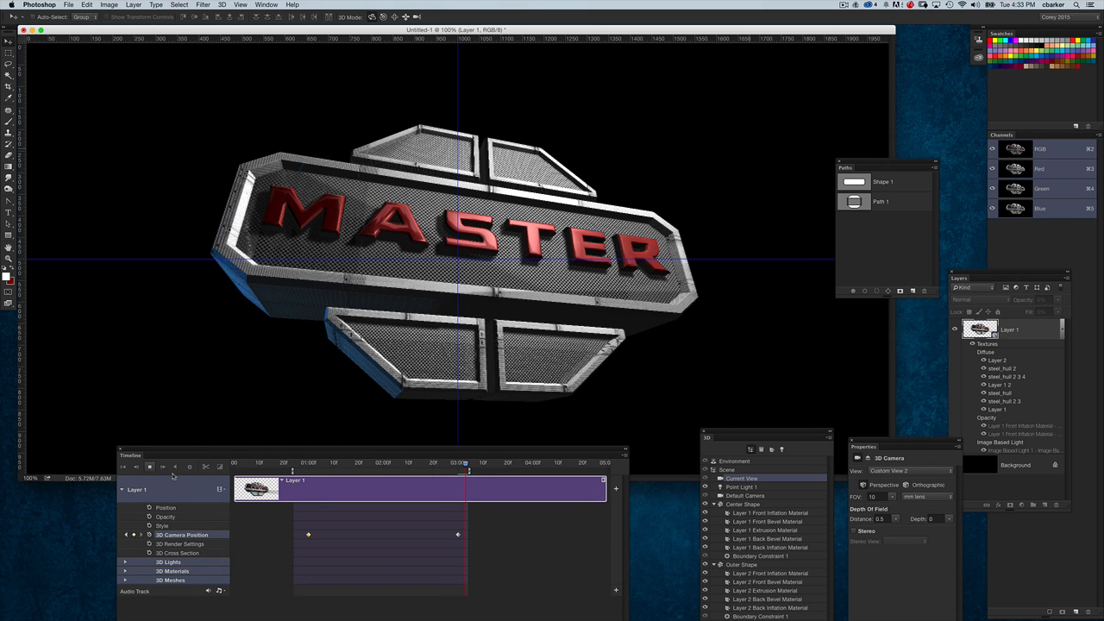